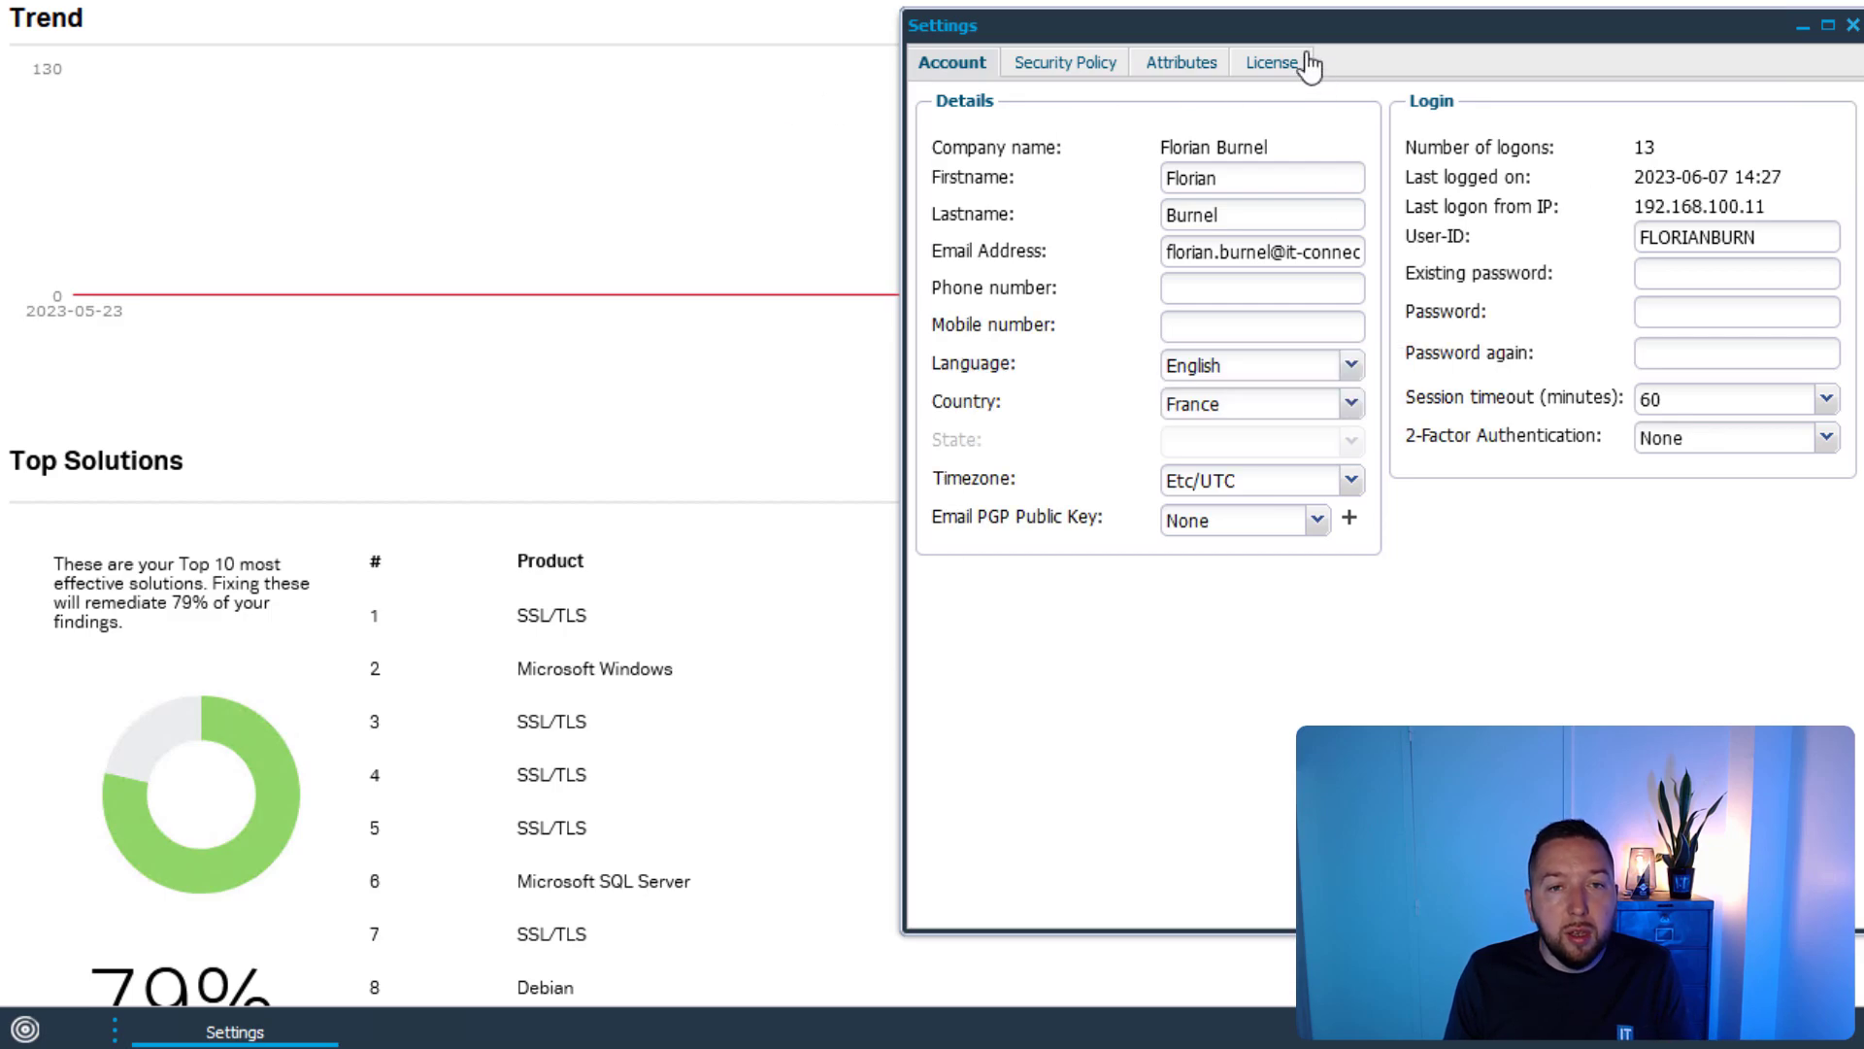
Step: Review the available language and 2-Factor Authentication options in the account settings, and close the settings without changes
{"action": "left_click_drag", "start_coordinate": [920, 19], "coordinate": [476, 0]}
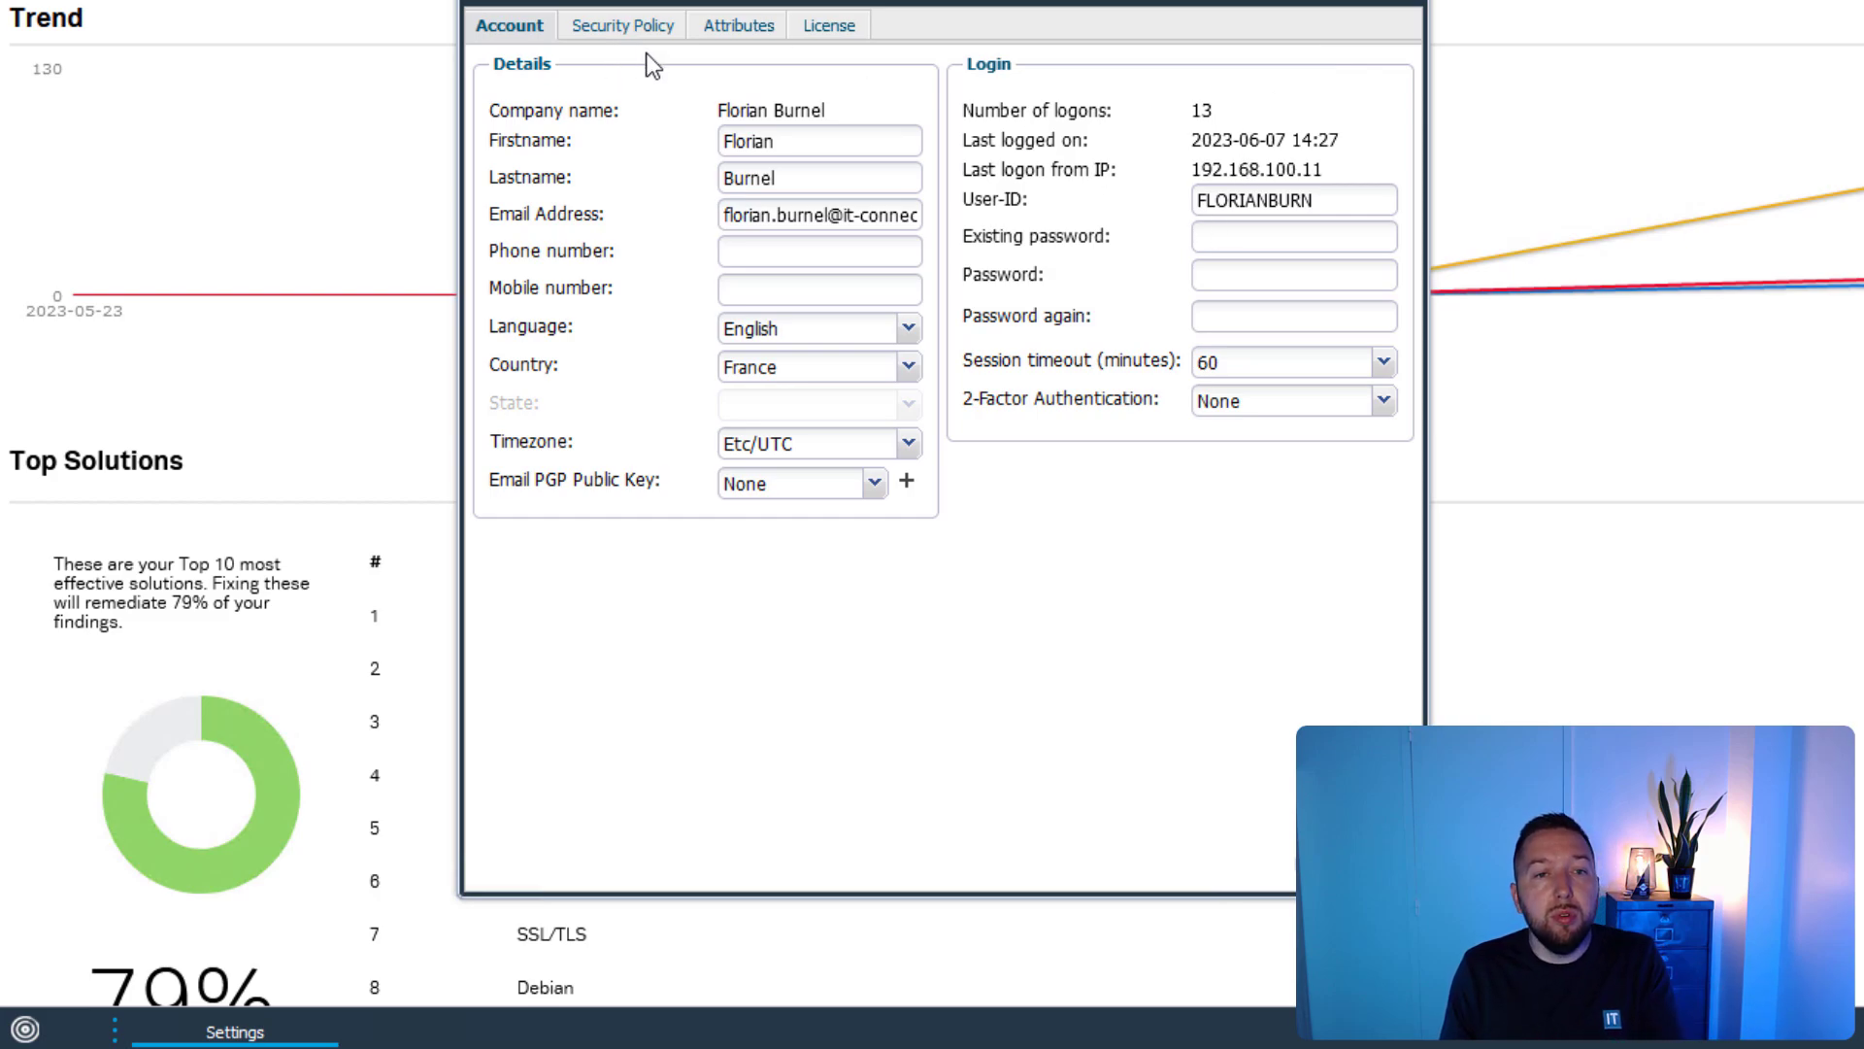
{"action": "left_click", "coordinate": [908, 330]}
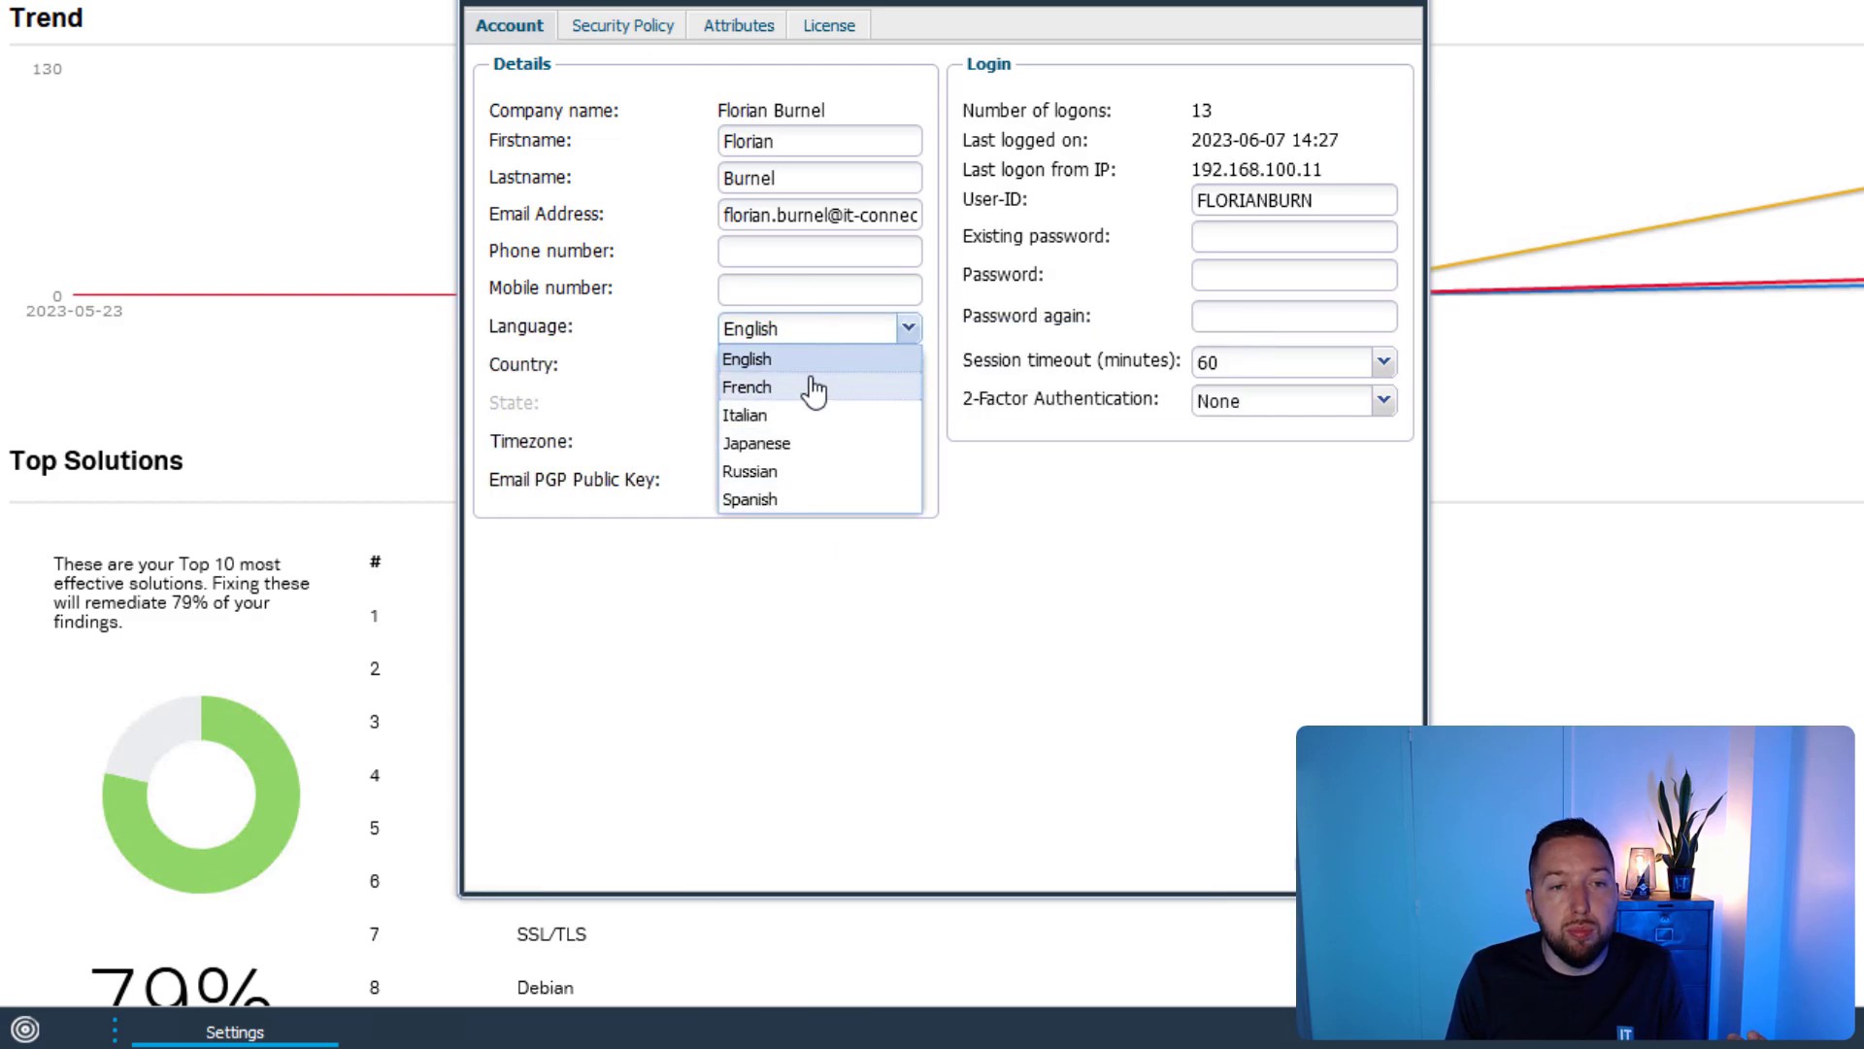
{"action": "left_click", "coordinate": [1172, 545]}
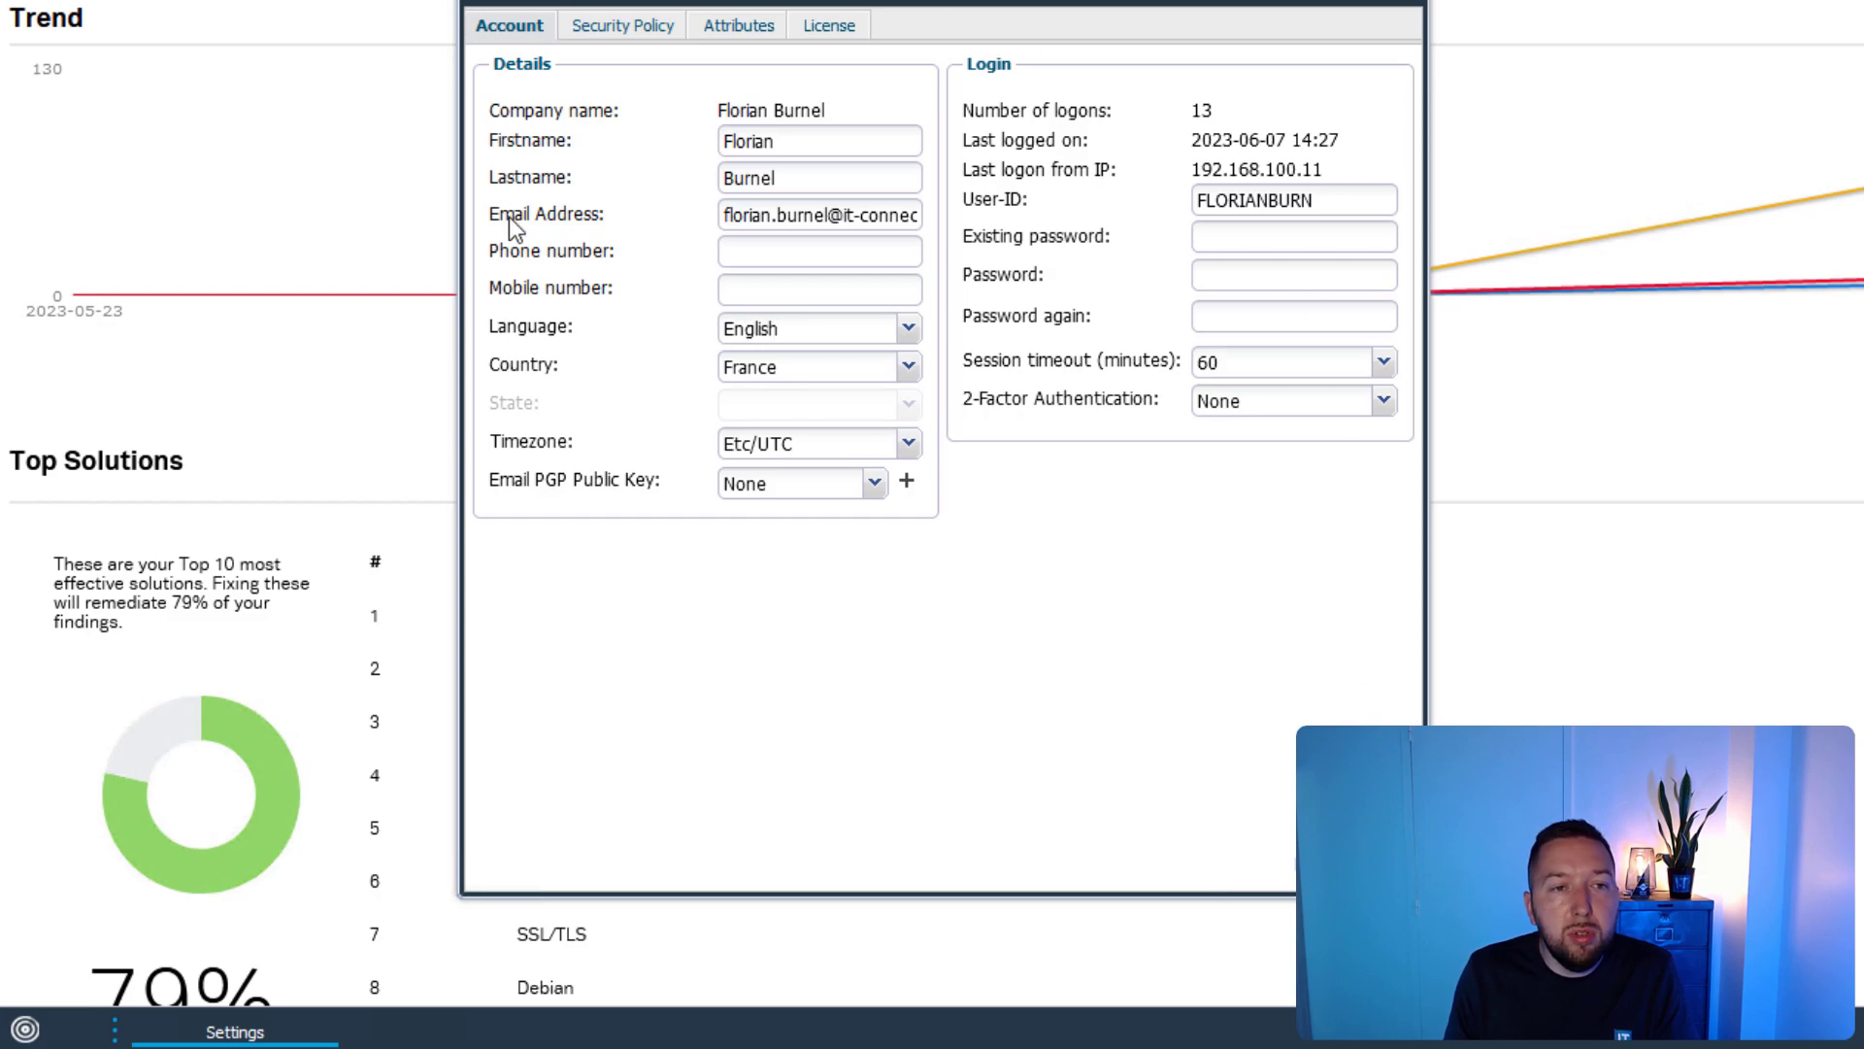
{"action": "left_click", "coordinate": [1385, 402]}
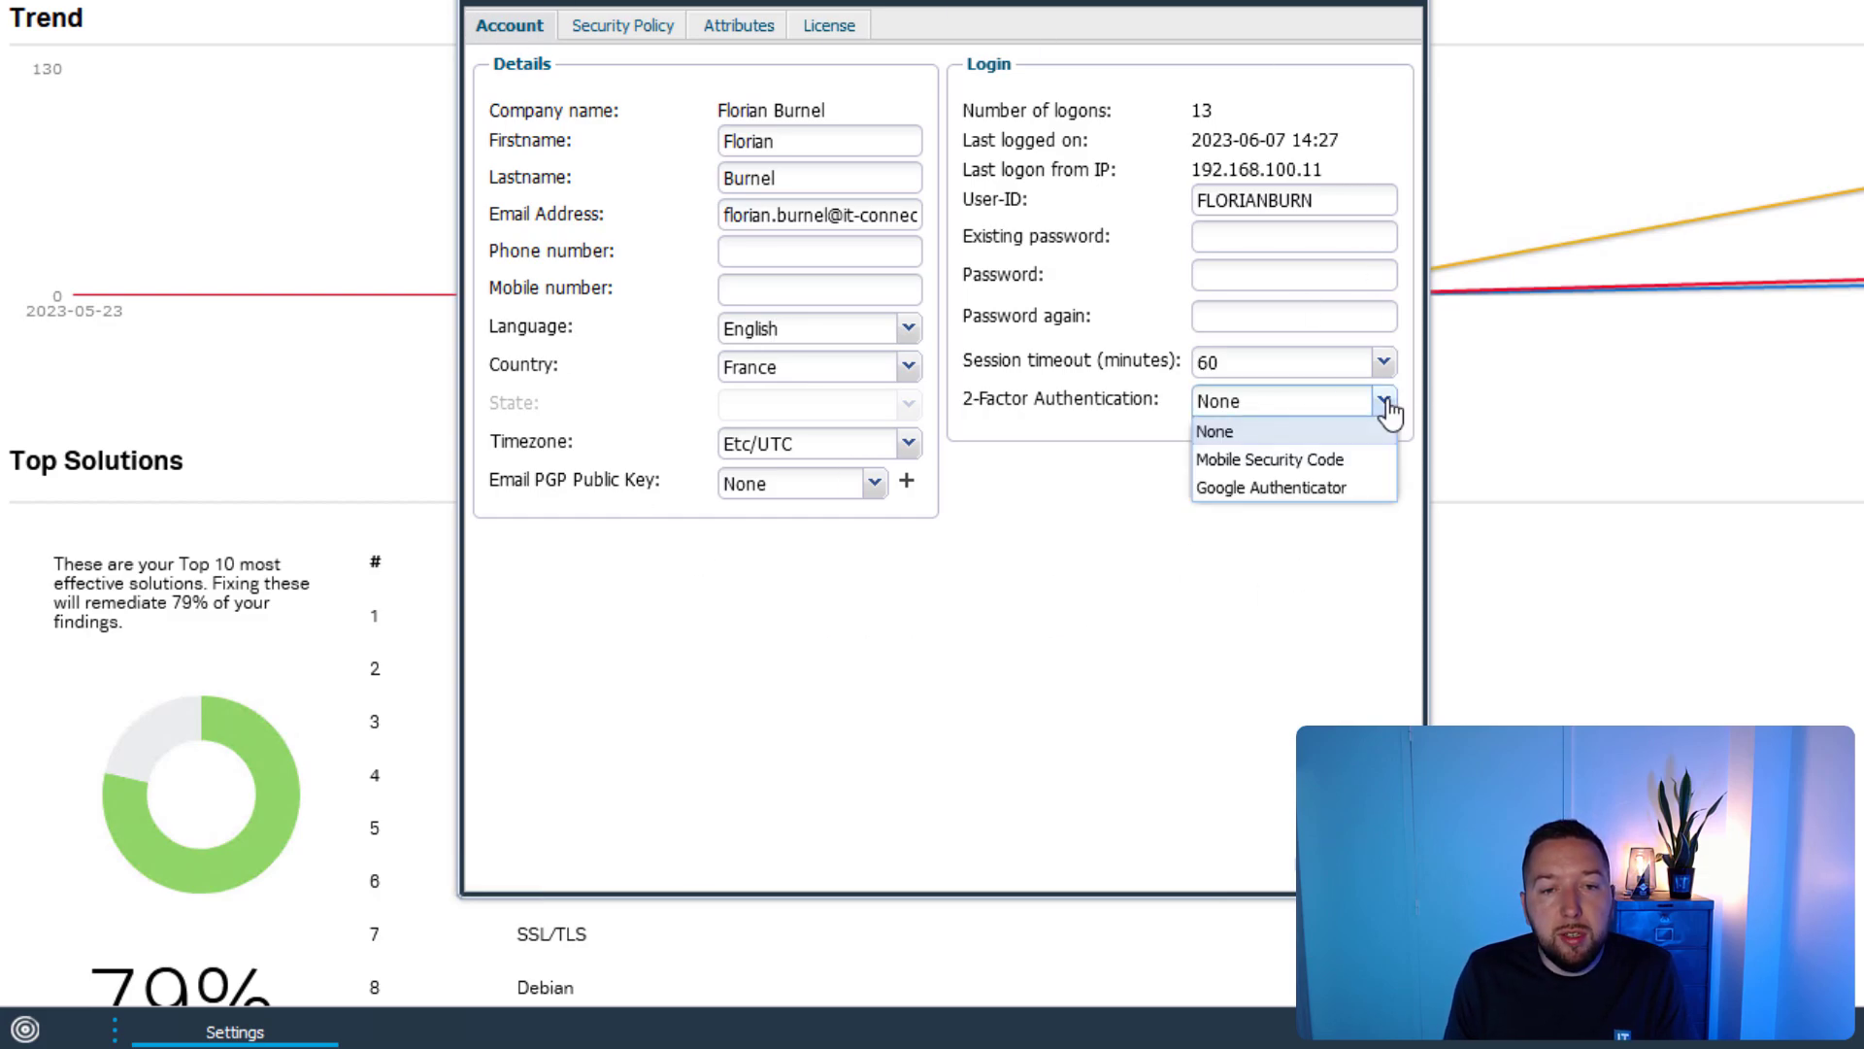
{"action": "left_click", "coordinate": [1196, 626]}
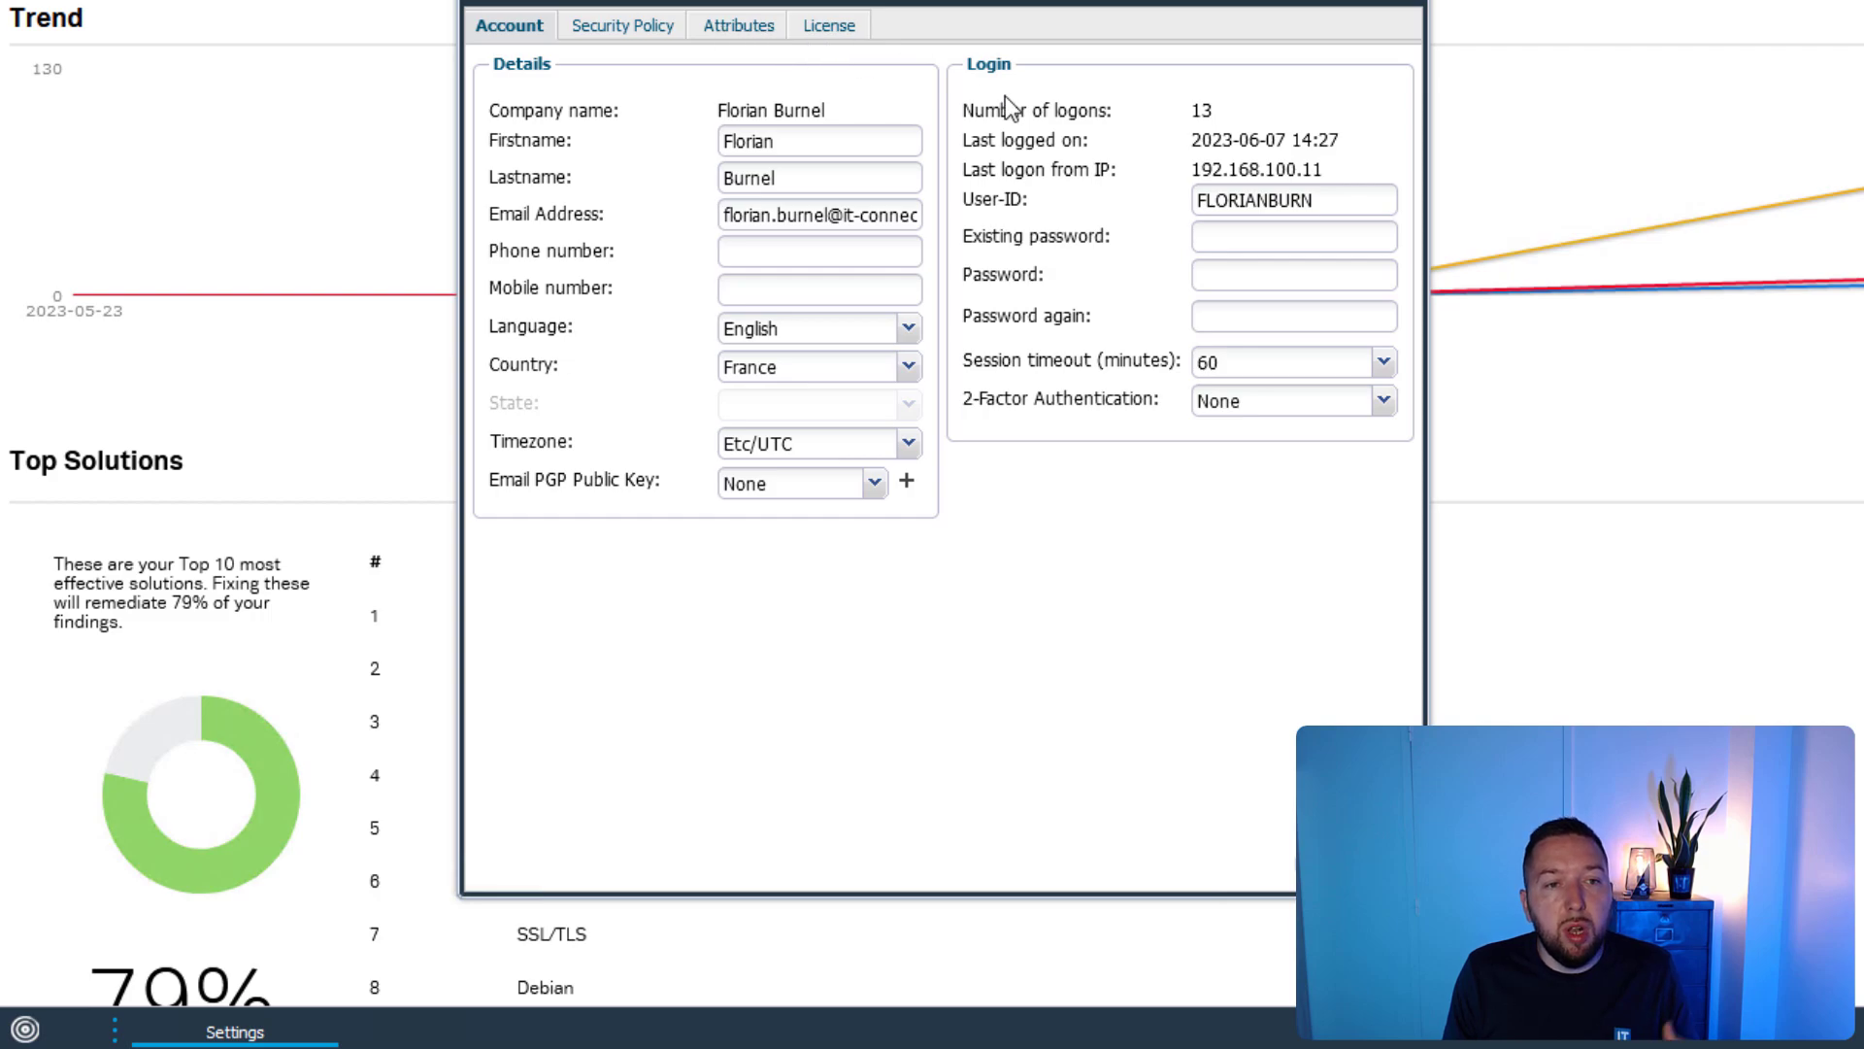
{"action": "left_click", "coordinate": [1415, 10]}
Step: Open the Vulnerability Database and browse its list down to the MOVEit Transfer entries
{"action": "left_click", "coordinate": [58, 1031]}
{"action": "mouse_move", "coordinate": [364, 610]}
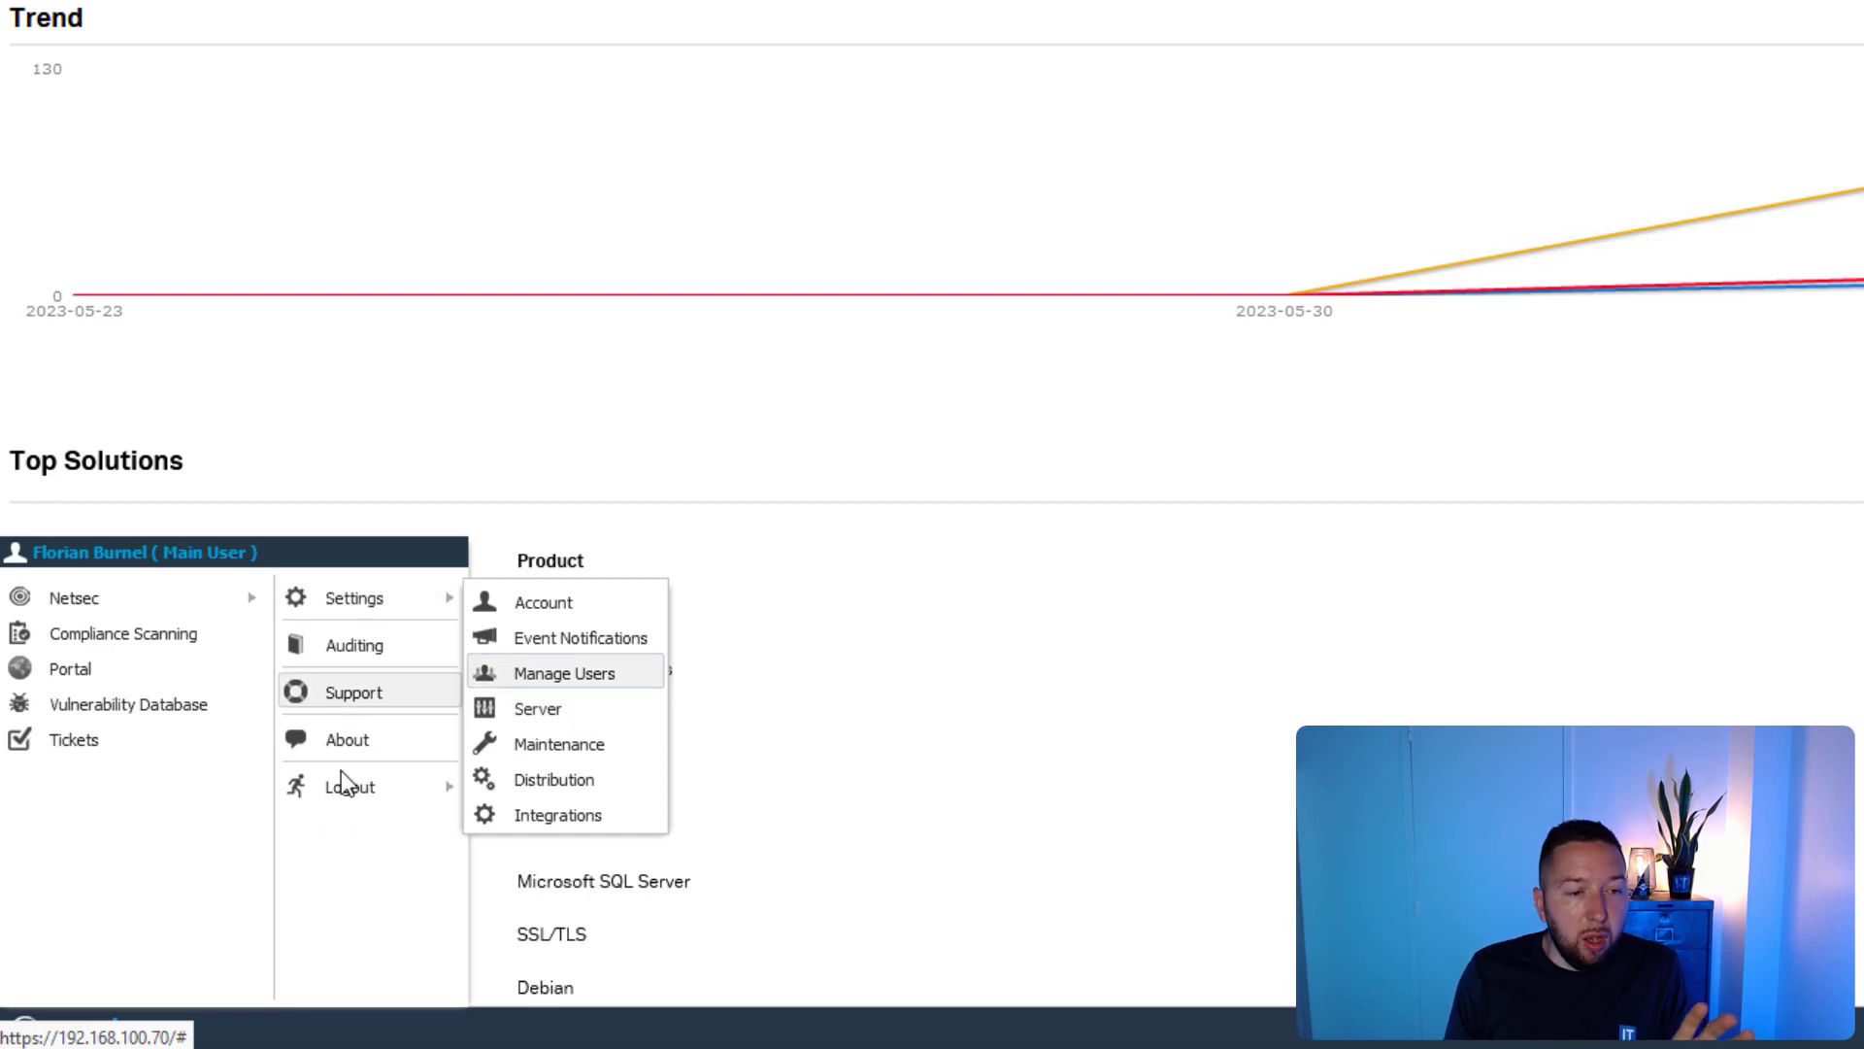
{"action": "mouse_move", "coordinate": [340, 776]}
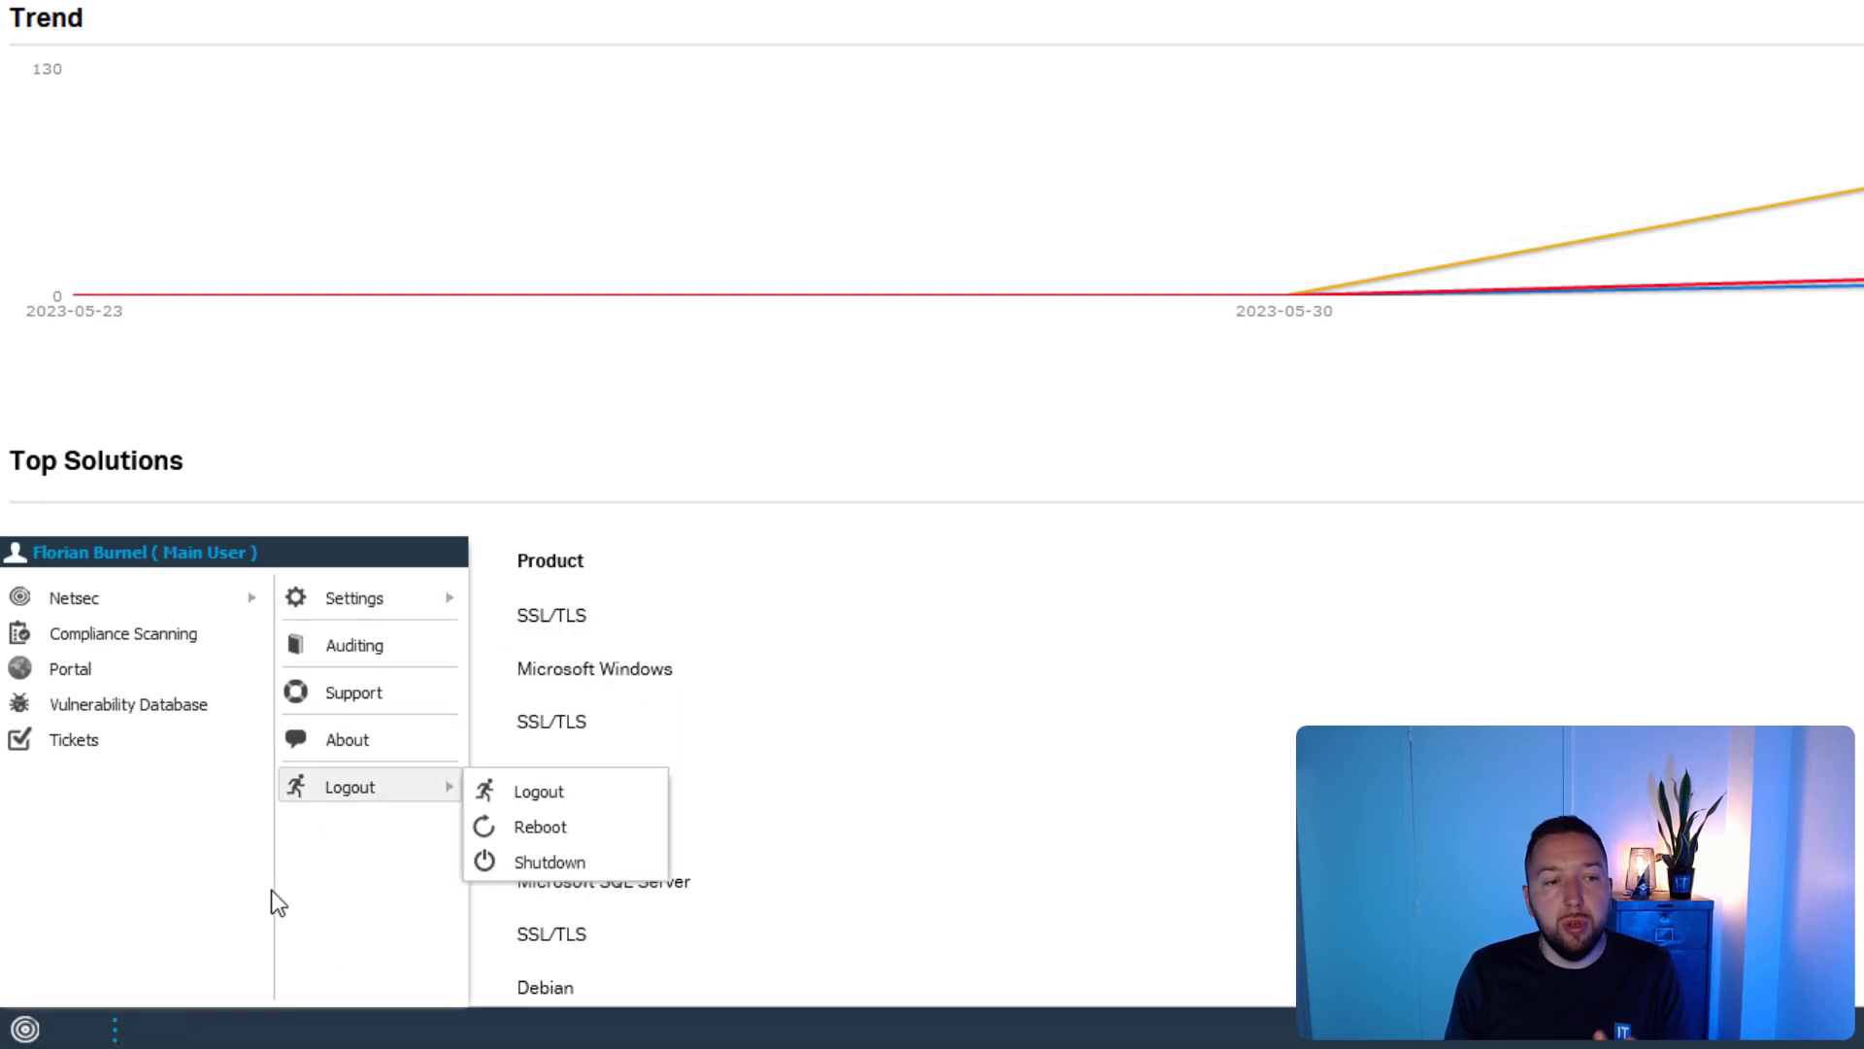
{"action": "mouse_move", "coordinate": [132, 609]}
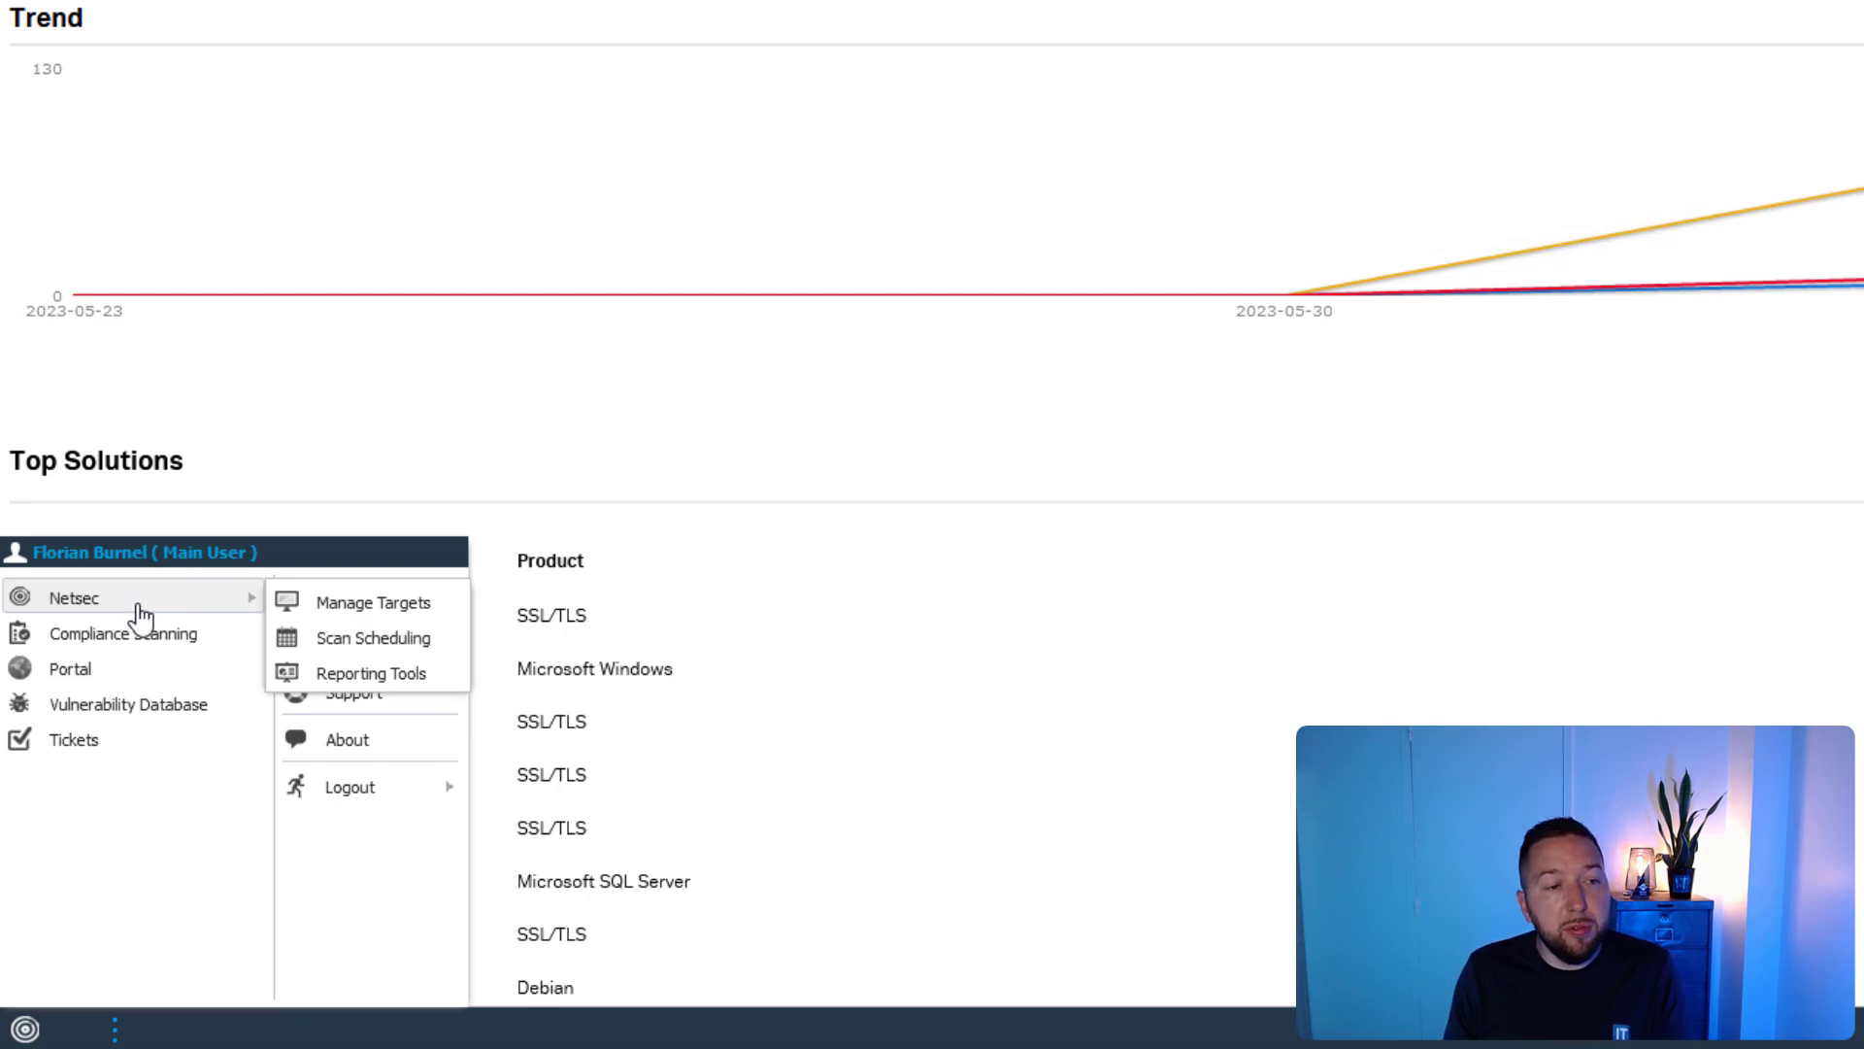
{"action": "left_click", "coordinate": [139, 704]}
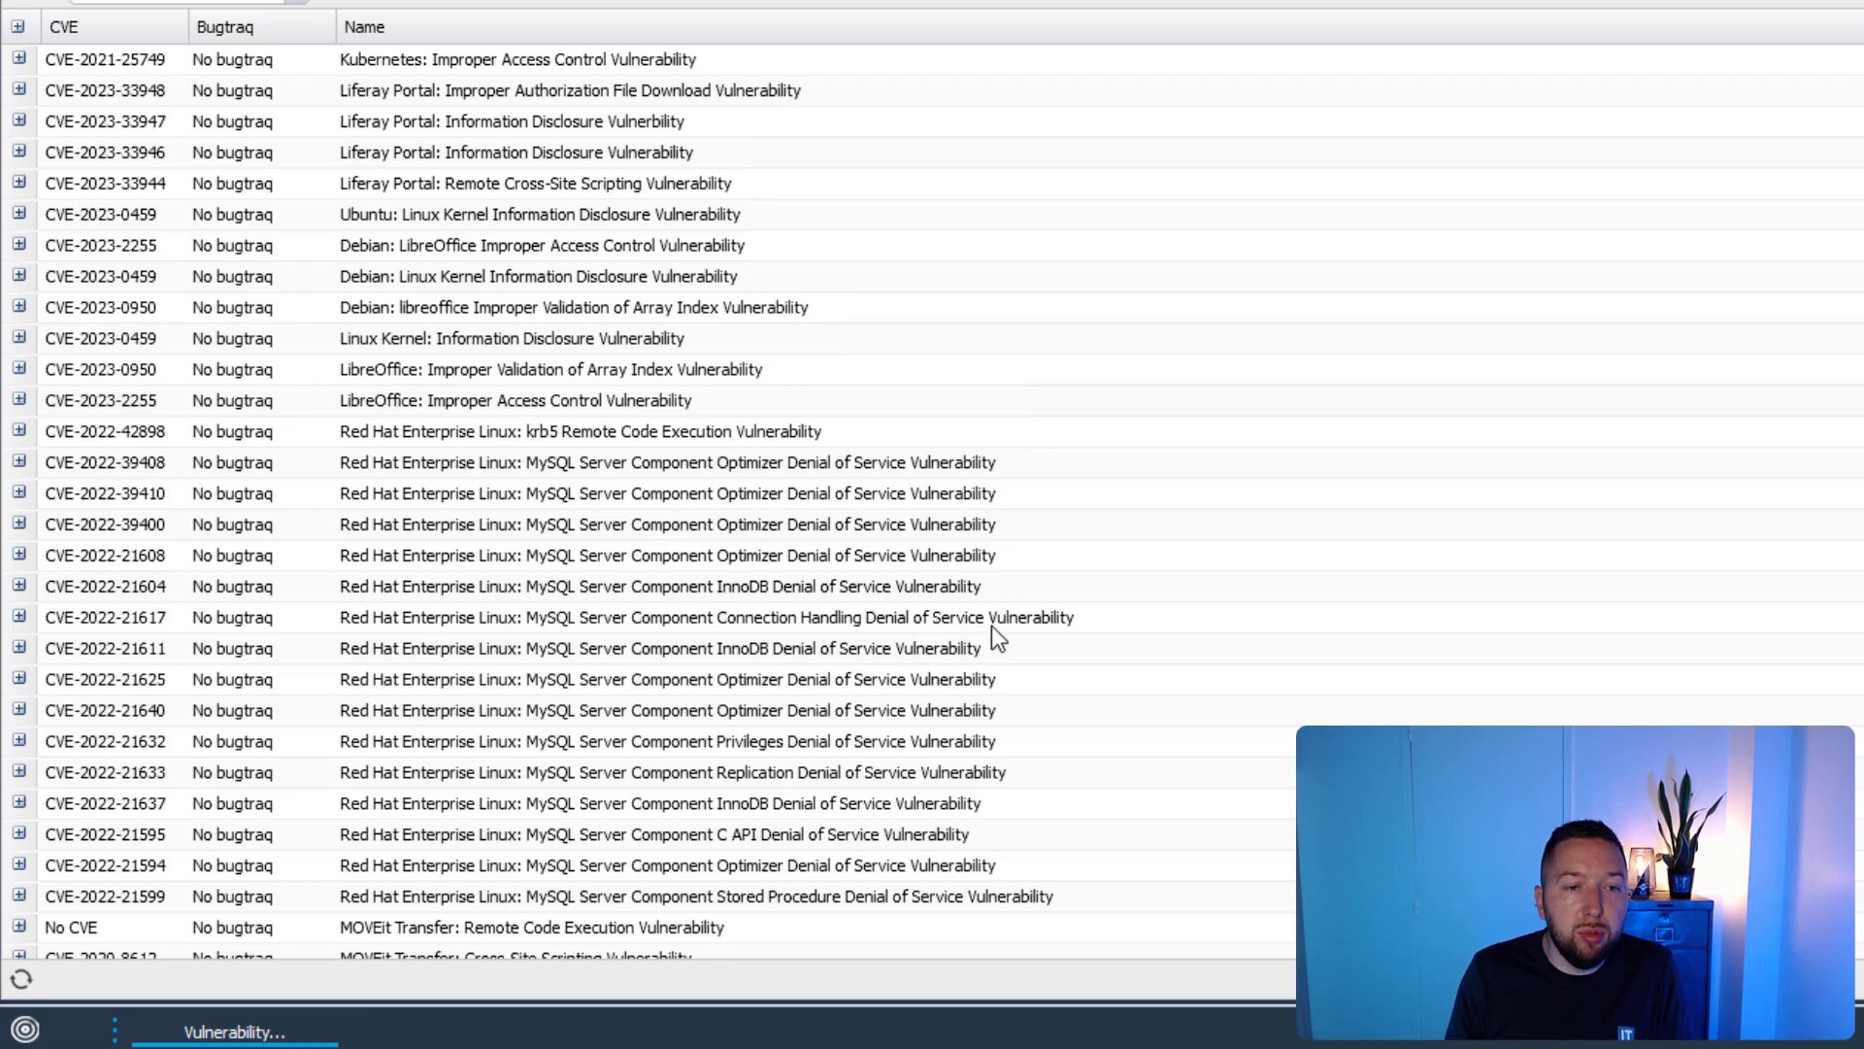
{"action": "scroll", "coordinate": [1004, 631], "scroll_direction": "down", "scroll_amount": 7}
{"action": "scroll", "coordinate": [1006, 642], "scroll_direction": "up", "scroll_amount": 7}
{"action": "scroll", "coordinate": [1017, 643], "scroll_direction": "down", "scroll_amount": 9}
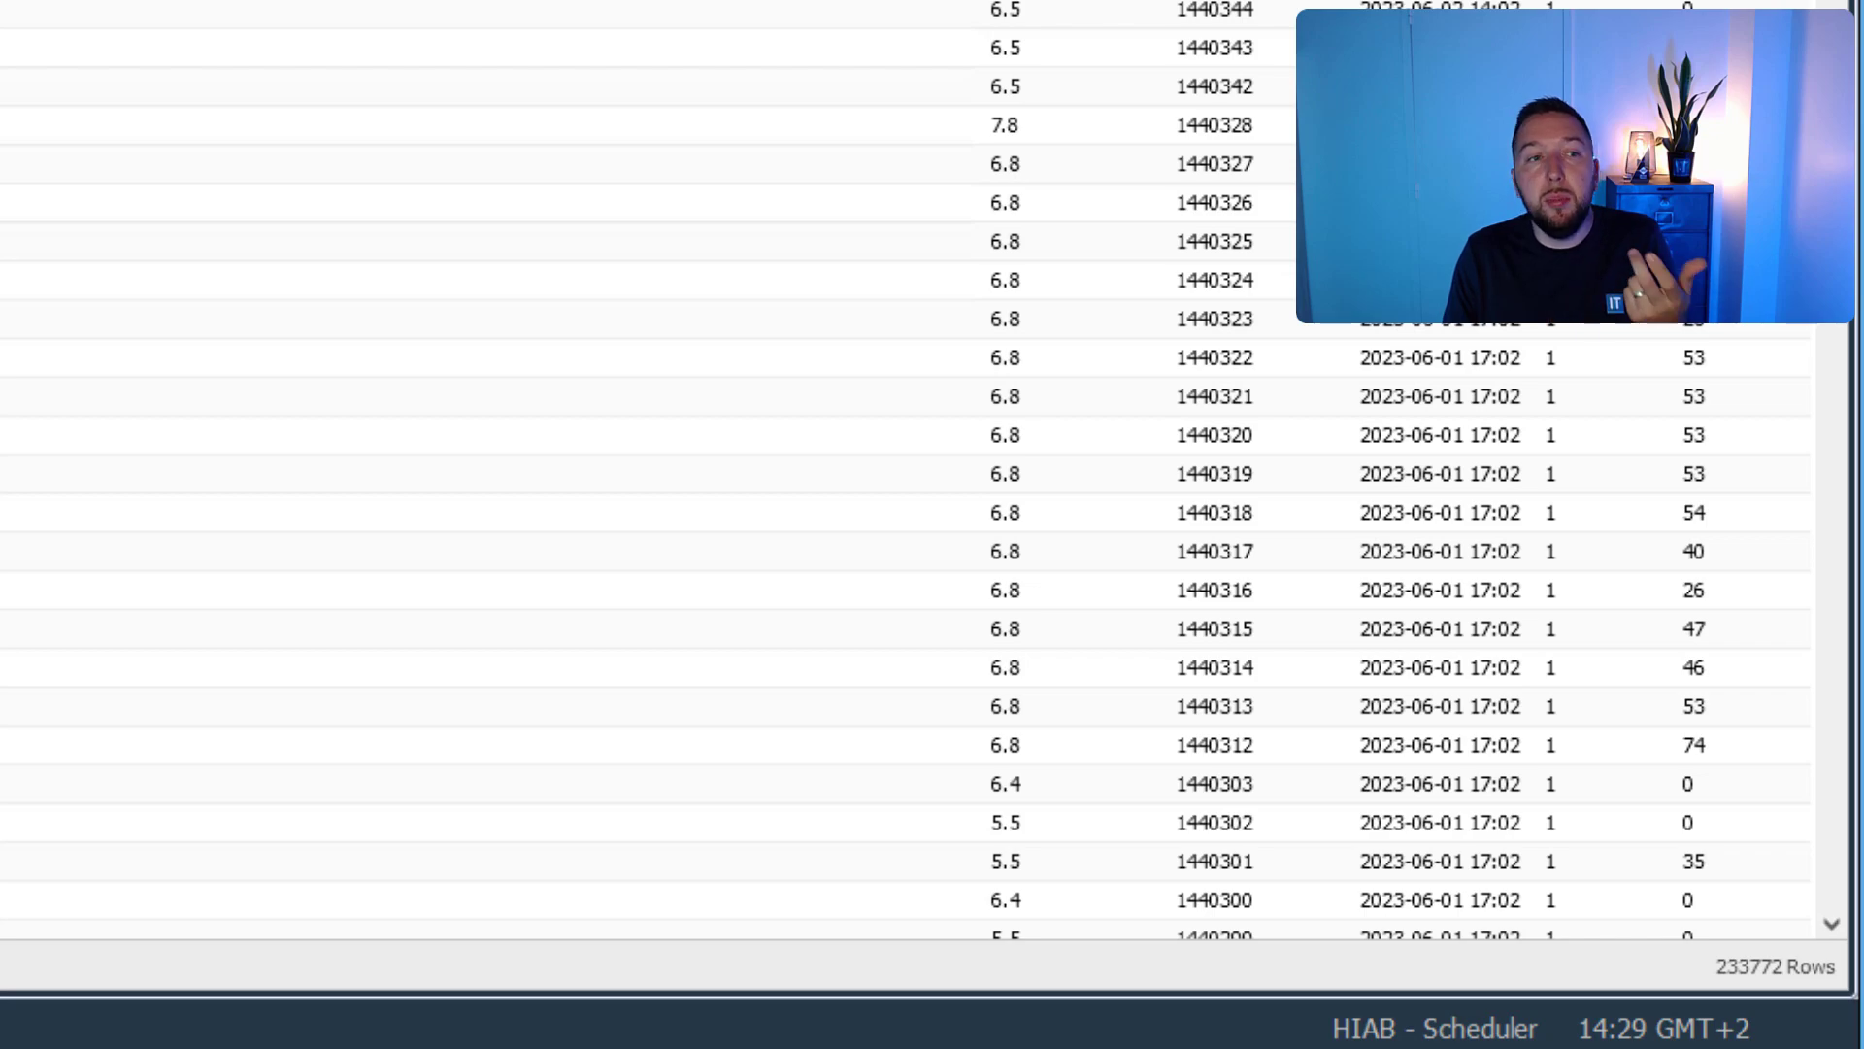
{"action": "scroll", "coordinate": [903, 466], "scroll_direction": "up", "scroll_amount": 2}
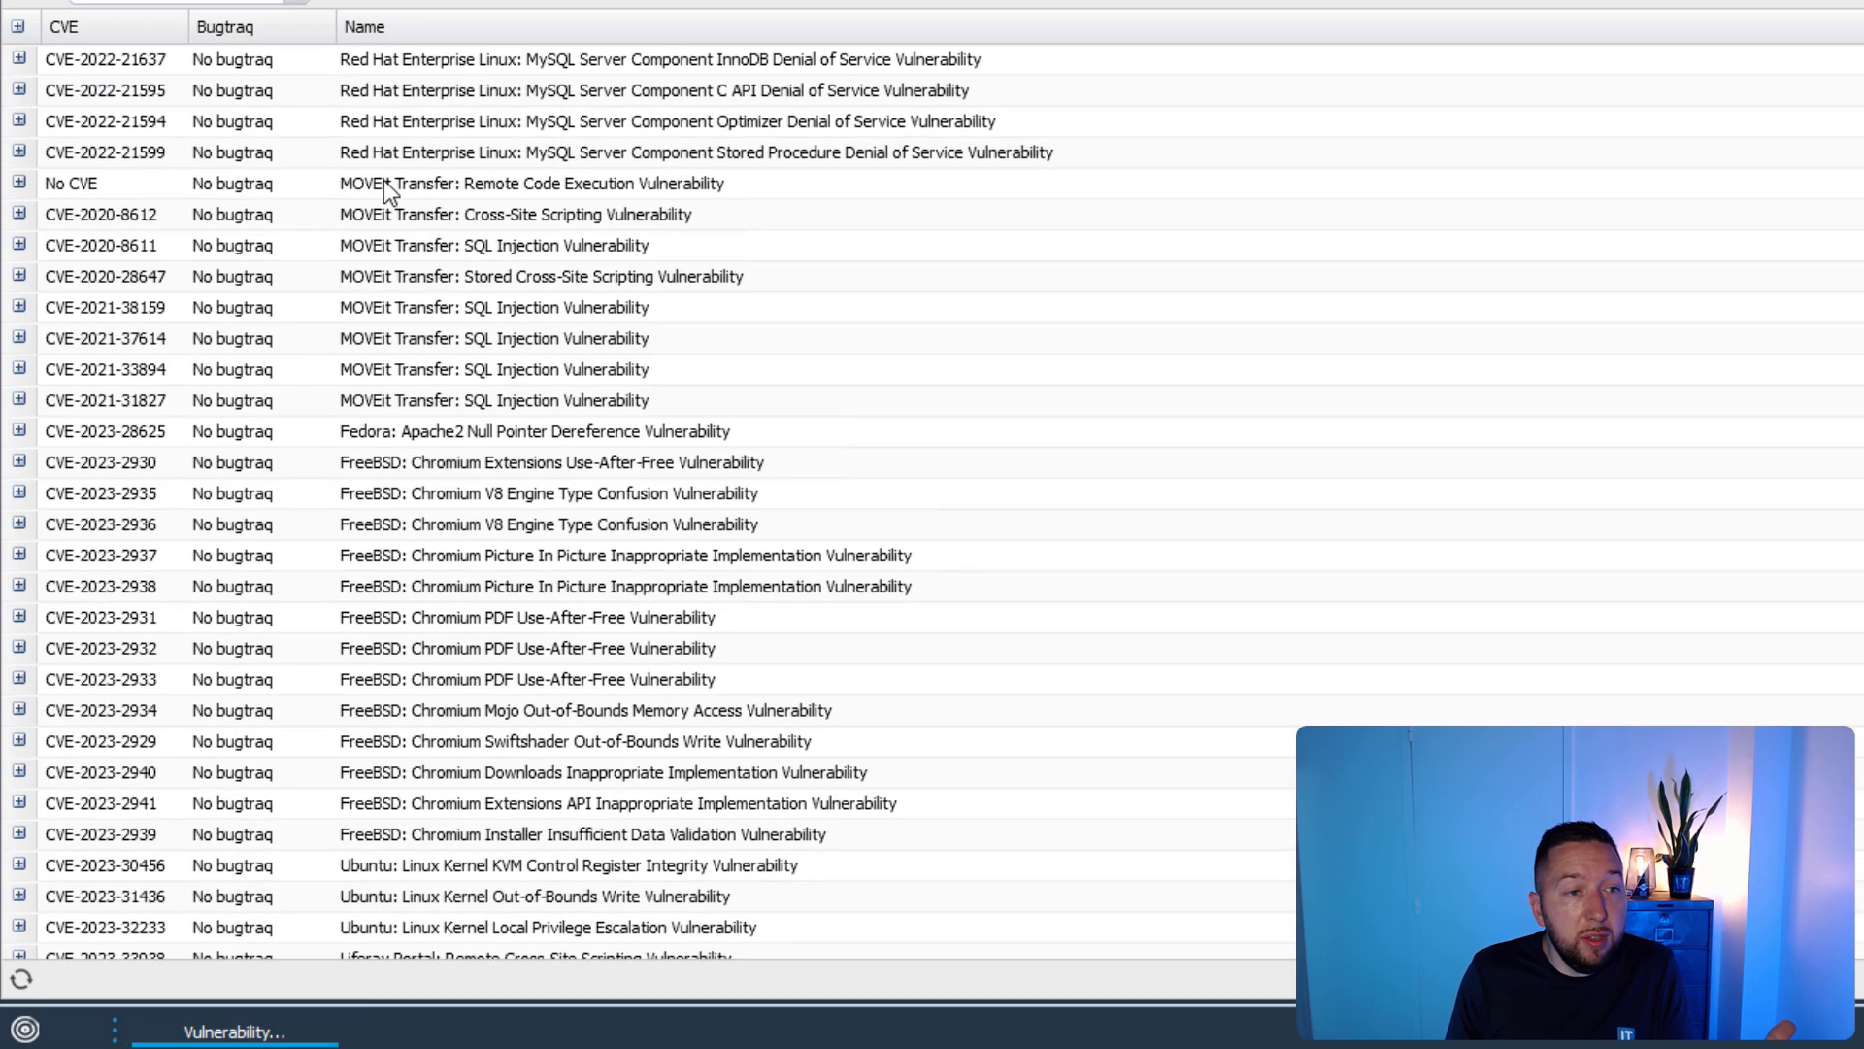
Step: Expand the details of the MOVEit Transfer: Remote Code Execution Vulnerability entry, and minimize the database window after reading them
{"action": "left_click", "coordinate": [369, 185]}
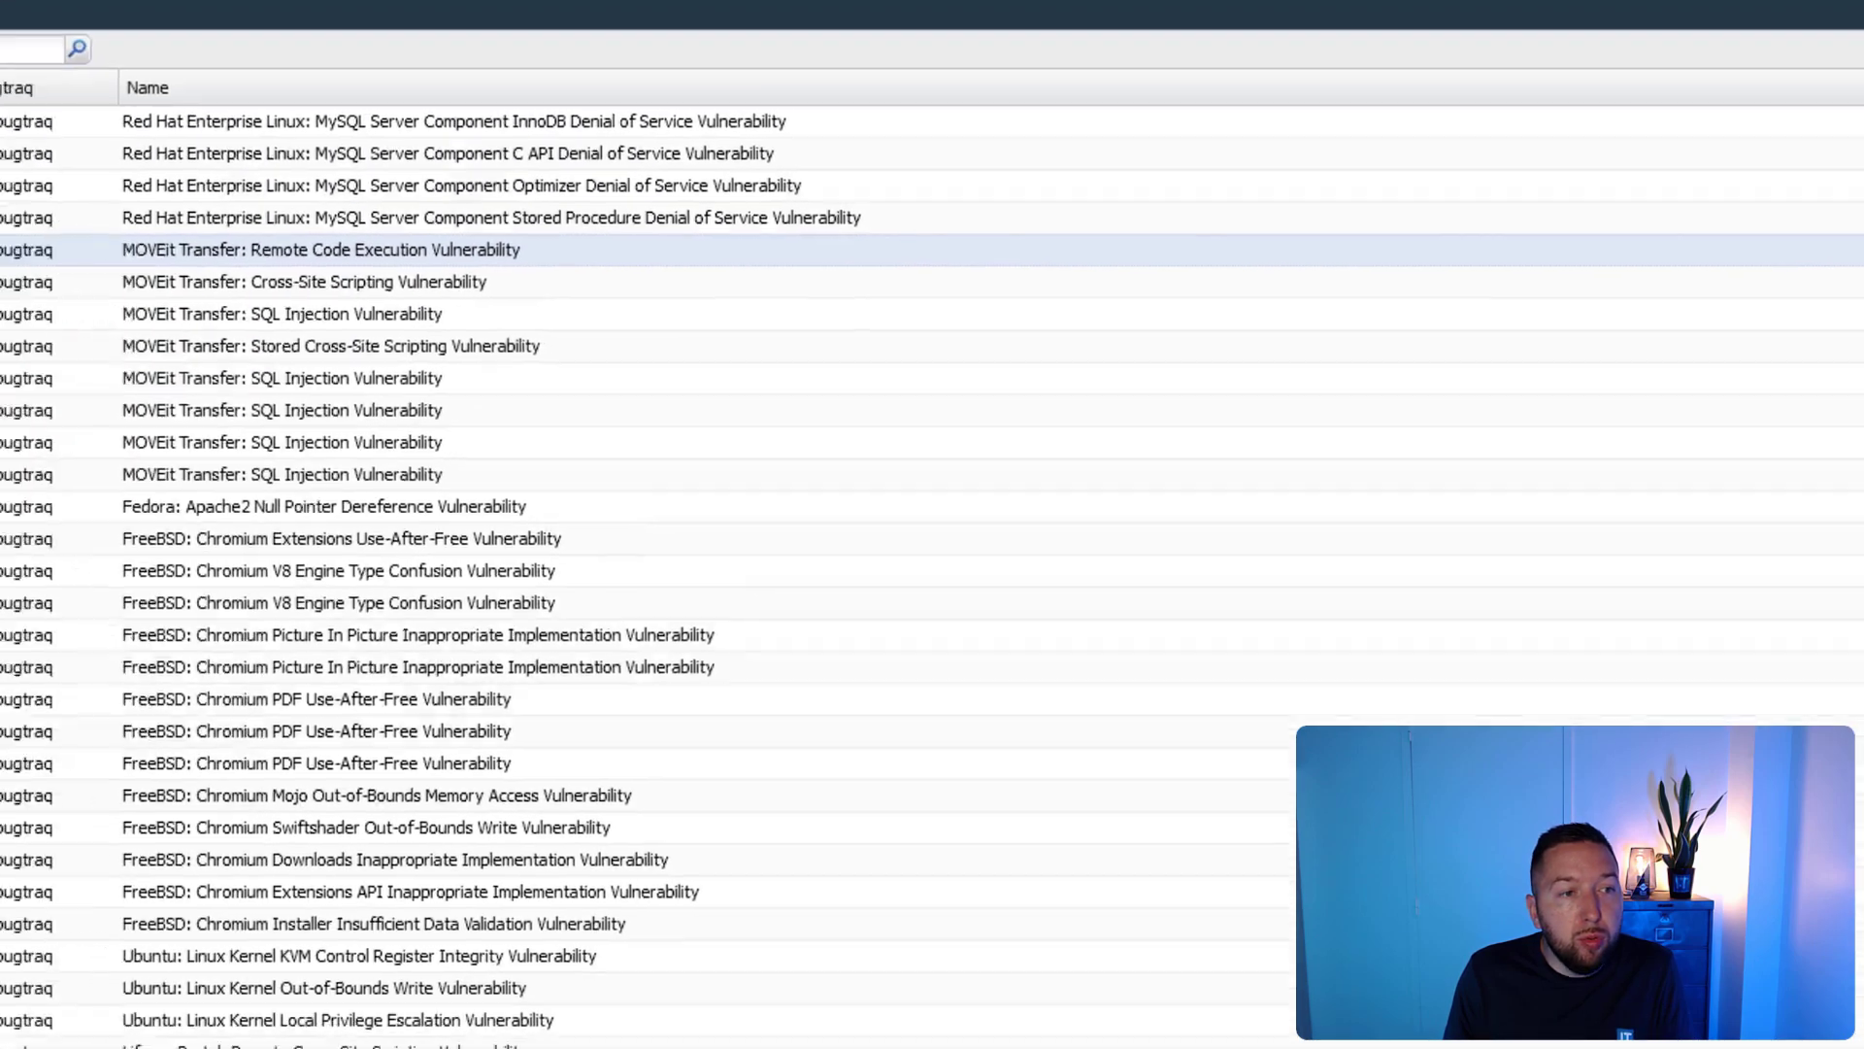
{"action": "left_click", "coordinate": [19, 213]}
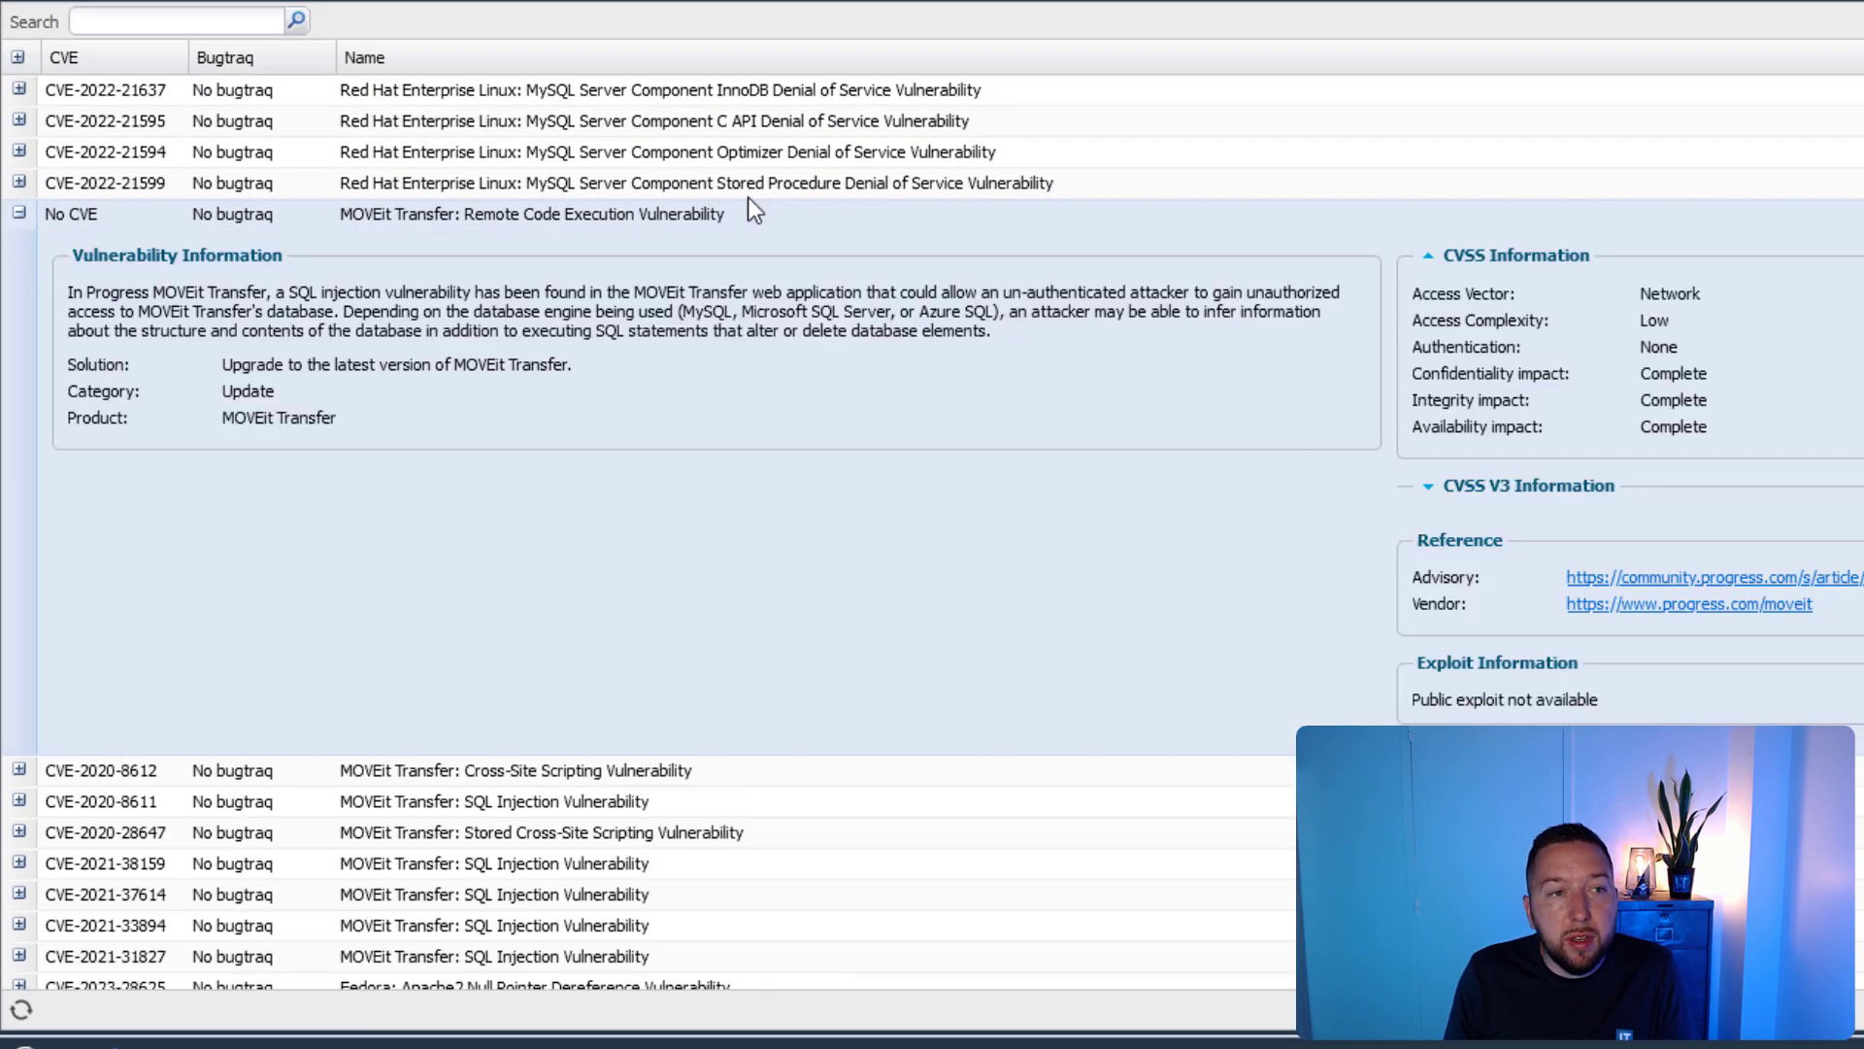
{"action": "left_click", "coordinate": [115, 17]}
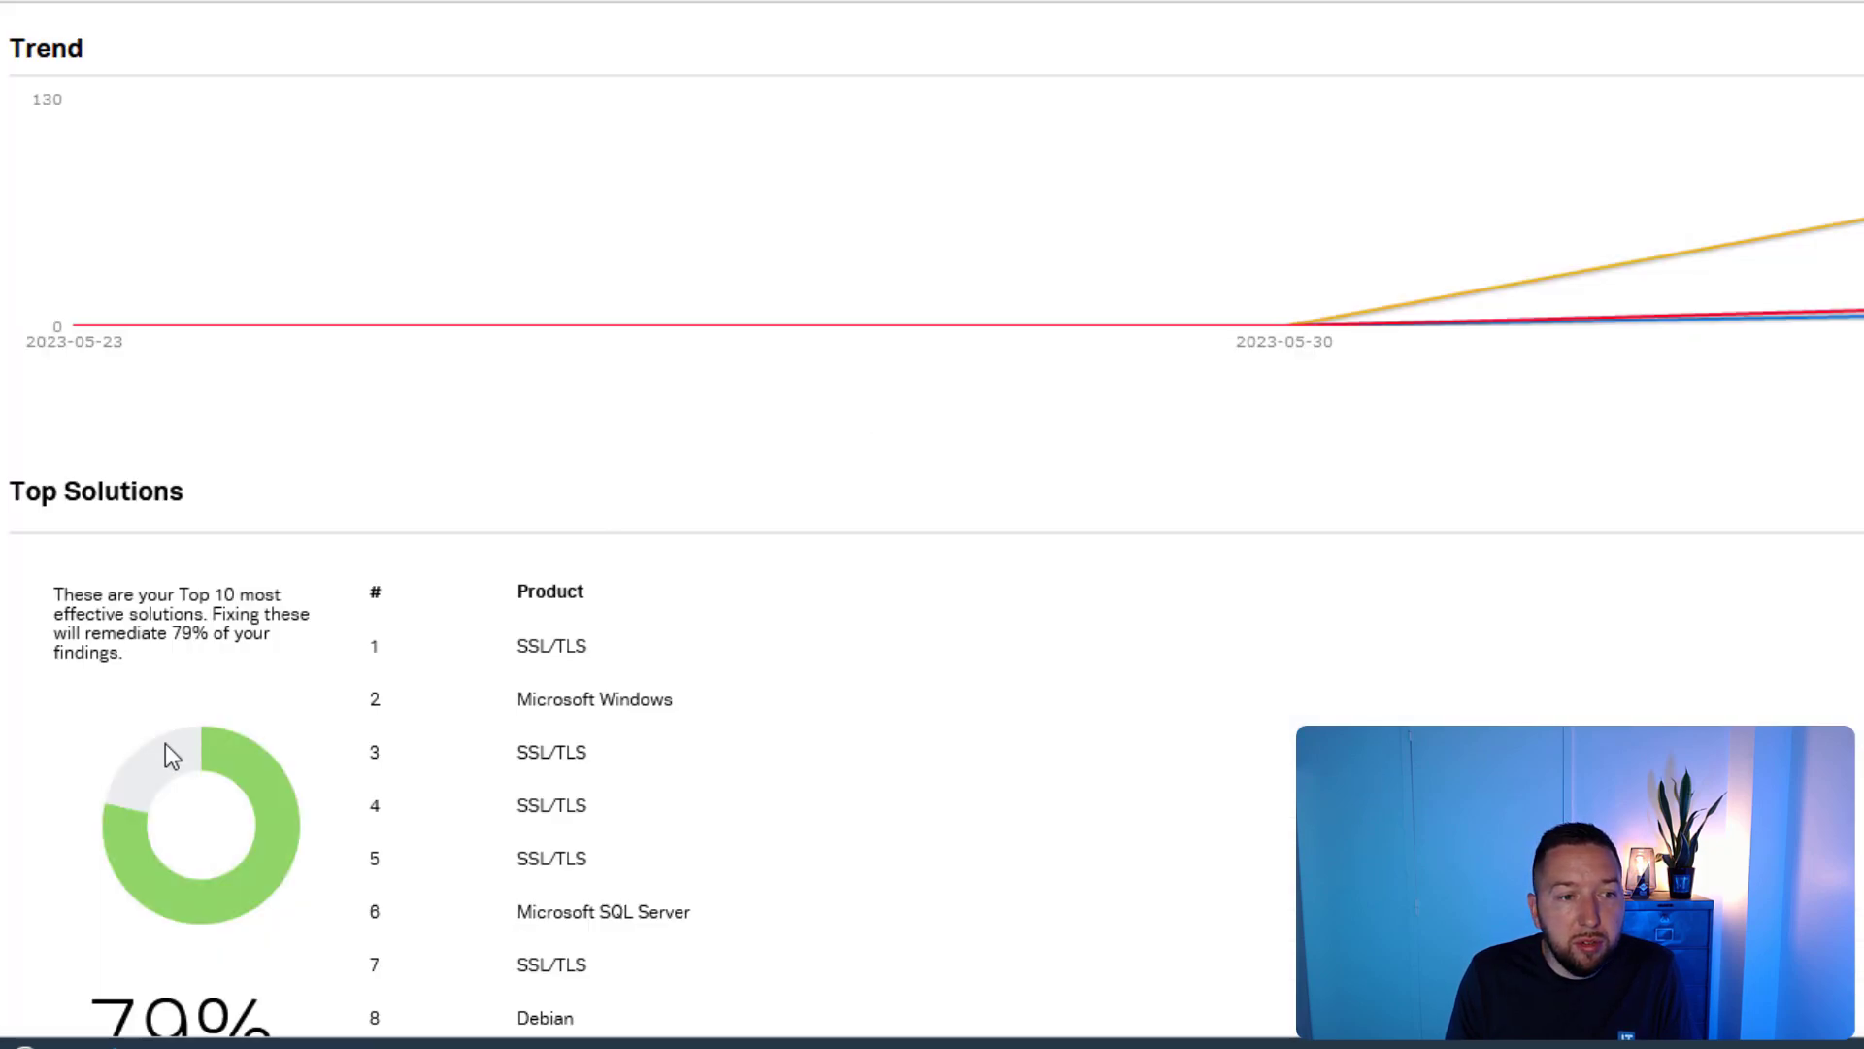
Step: Open the Netsec target management and show the targets of the 192.168.100.0/24 group
{"action": "left_click", "coordinate": [41, 1044]}
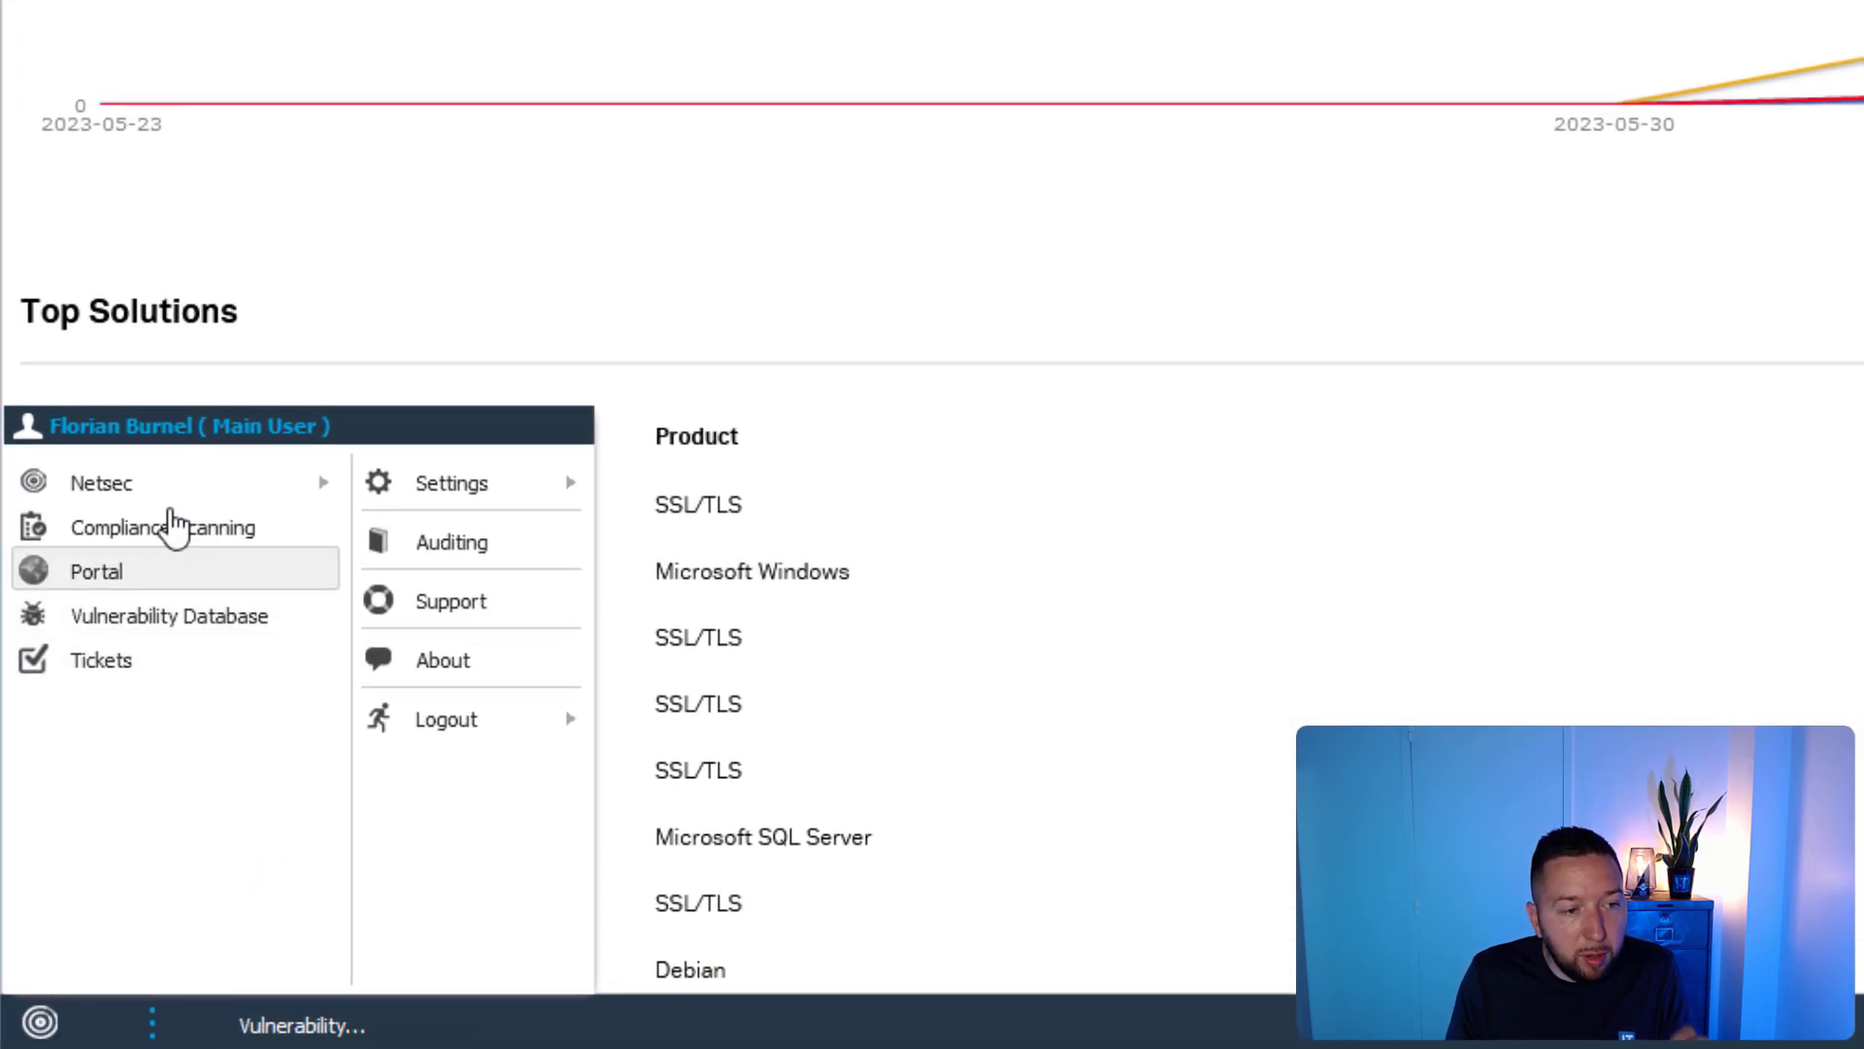
{"action": "mouse_move", "coordinate": [171, 502]}
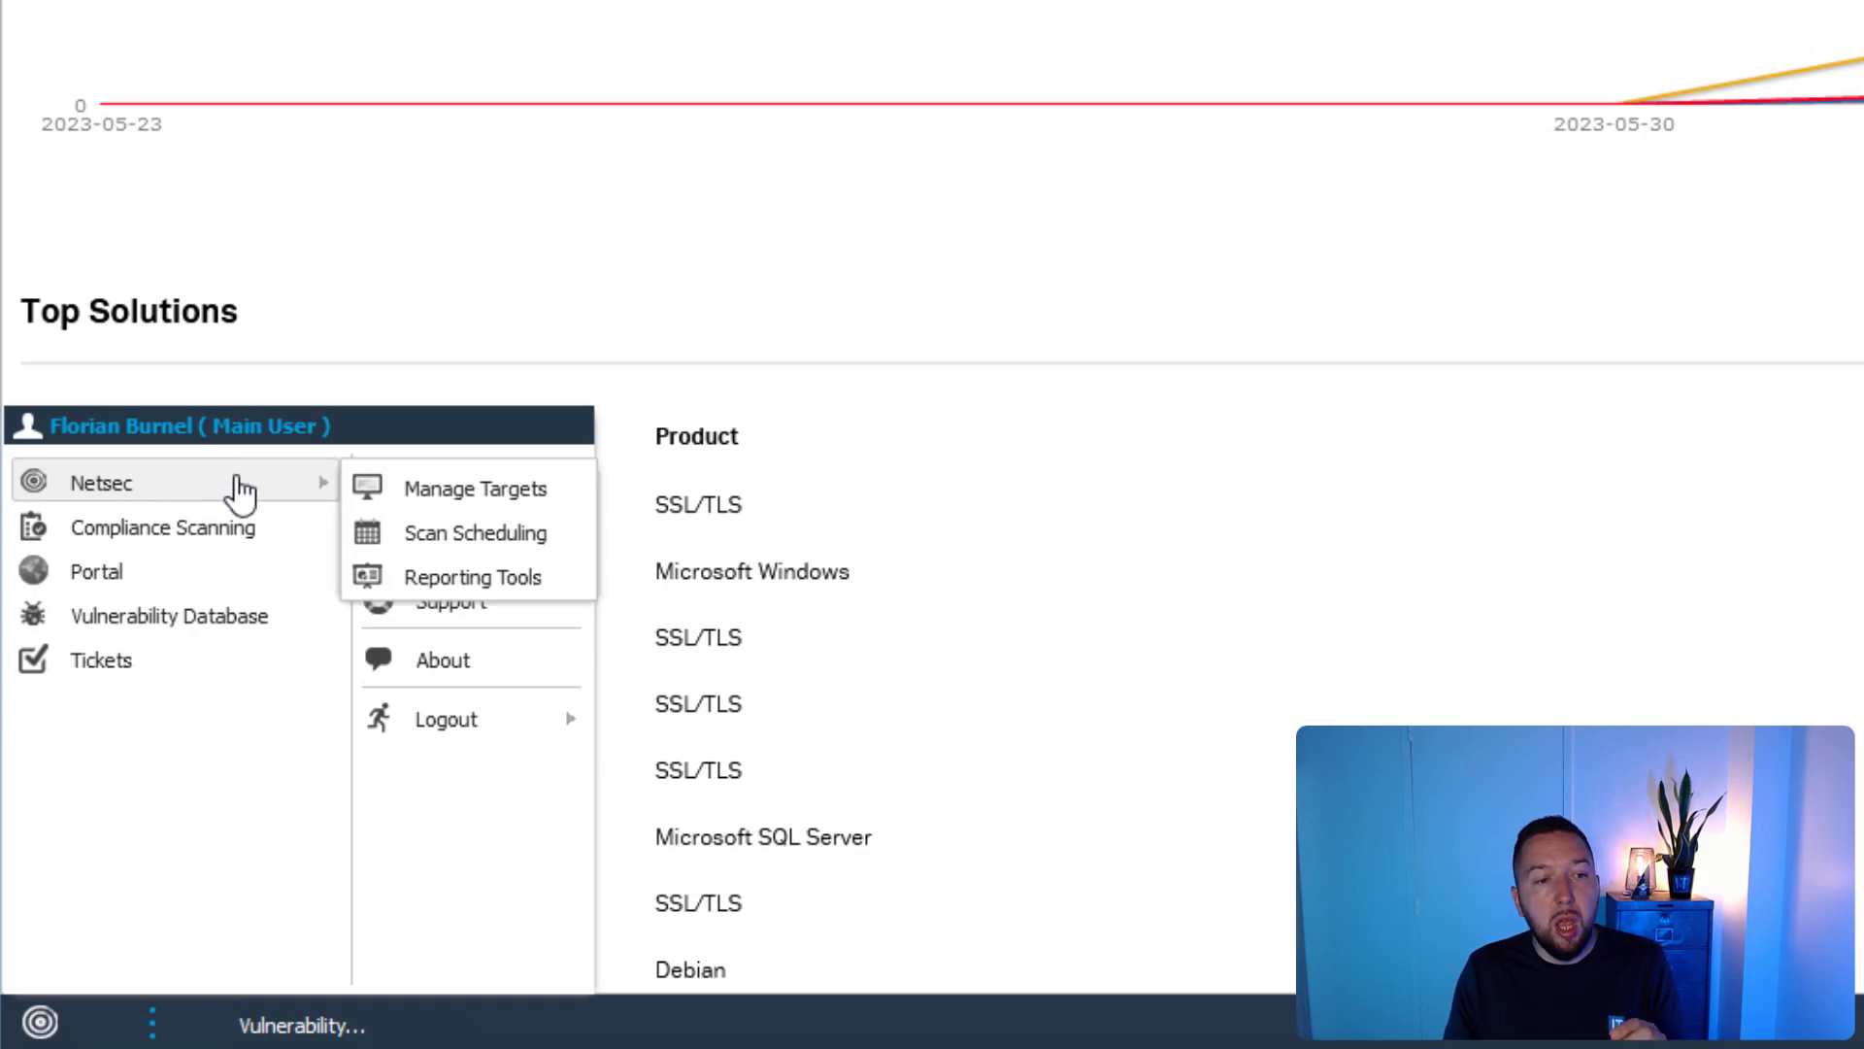
{"action": "left_click", "coordinate": [443, 490]}
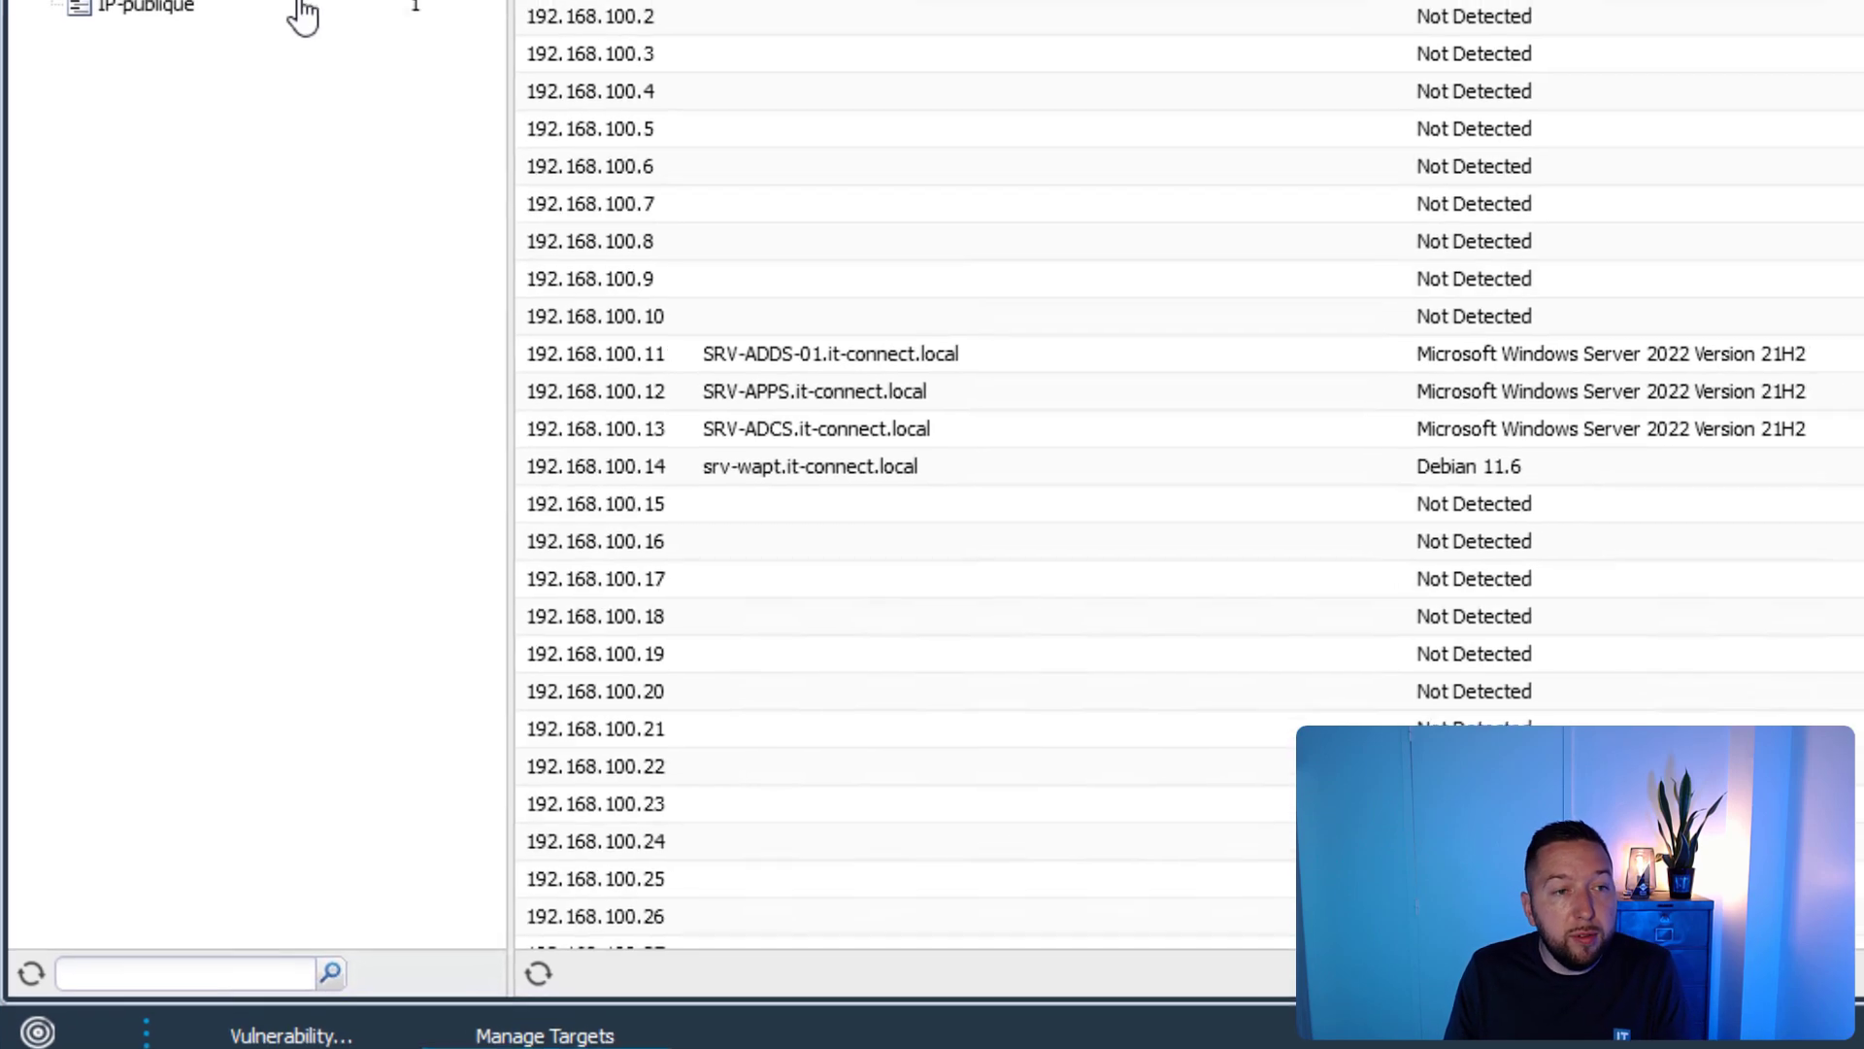
{"action": "left_click", "coordinate": [233, 208]}
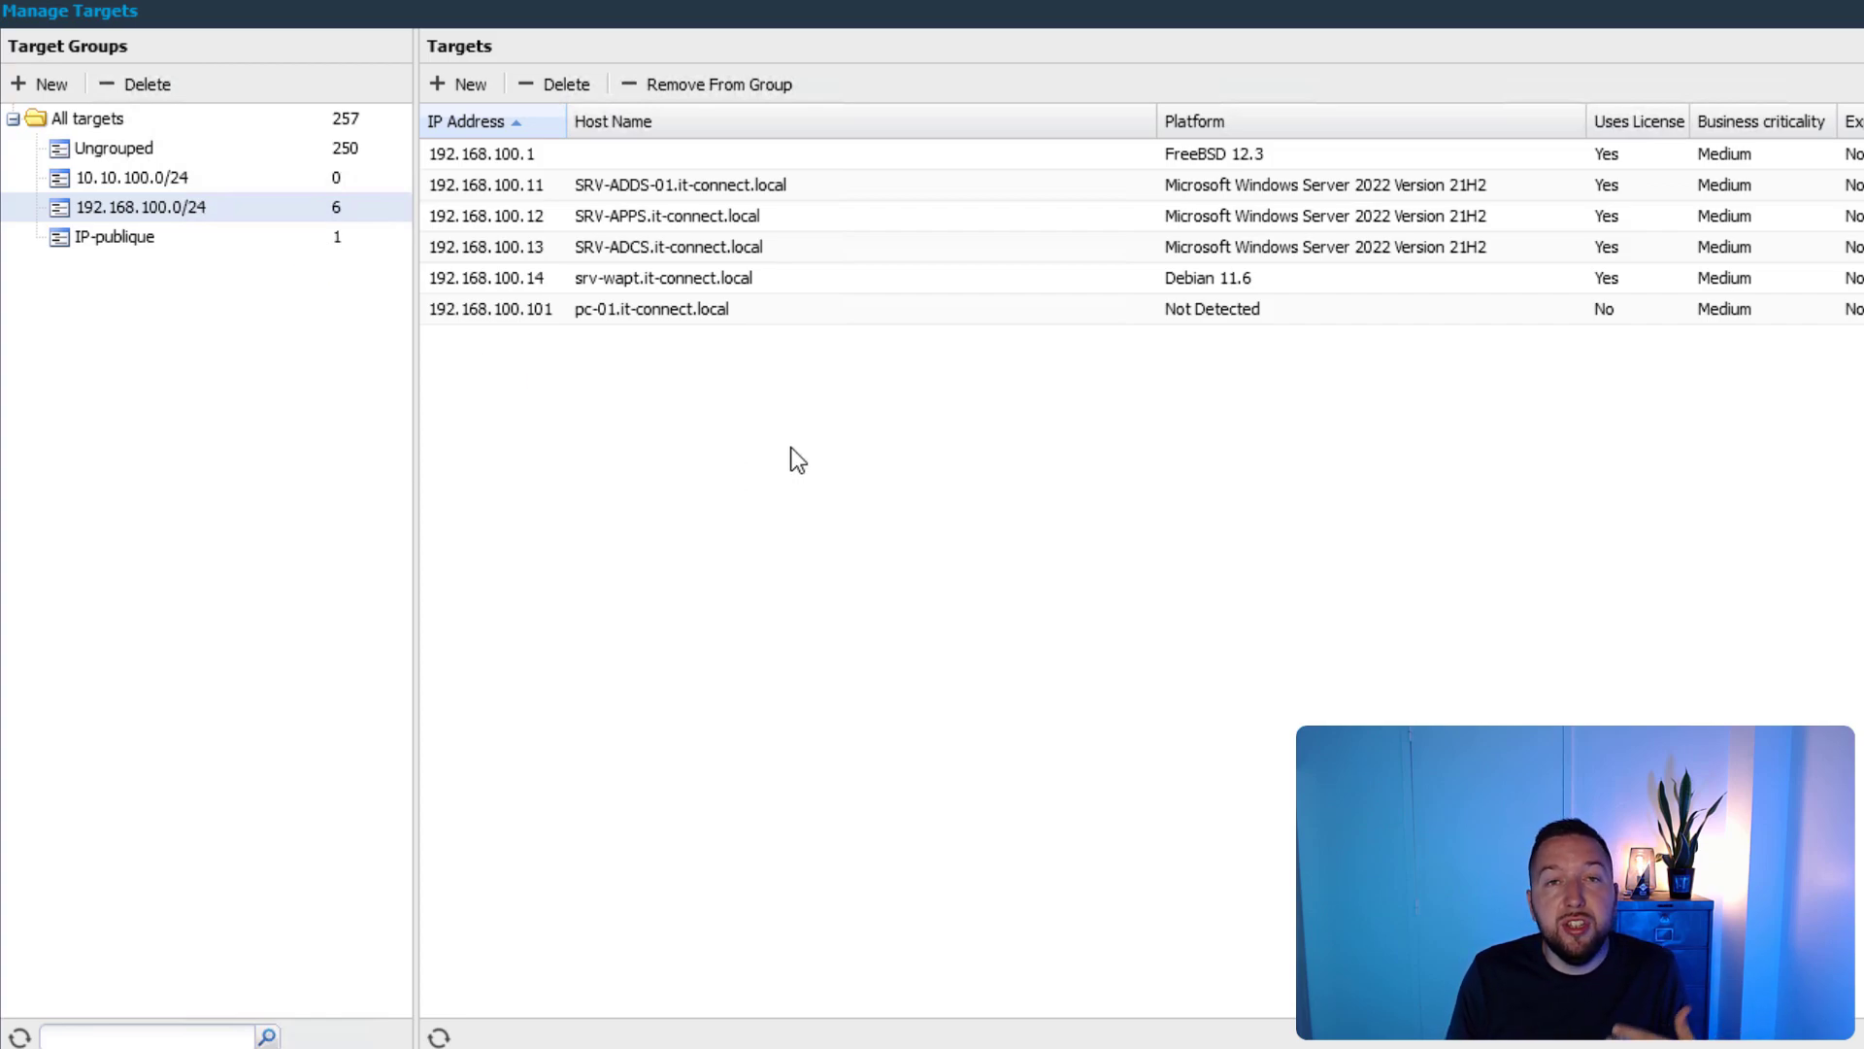
Step: Open the form for adding new targets, check its scanner choices, and close it without adding anything
{"action": "left_click", "coordinate": [464, 86]}
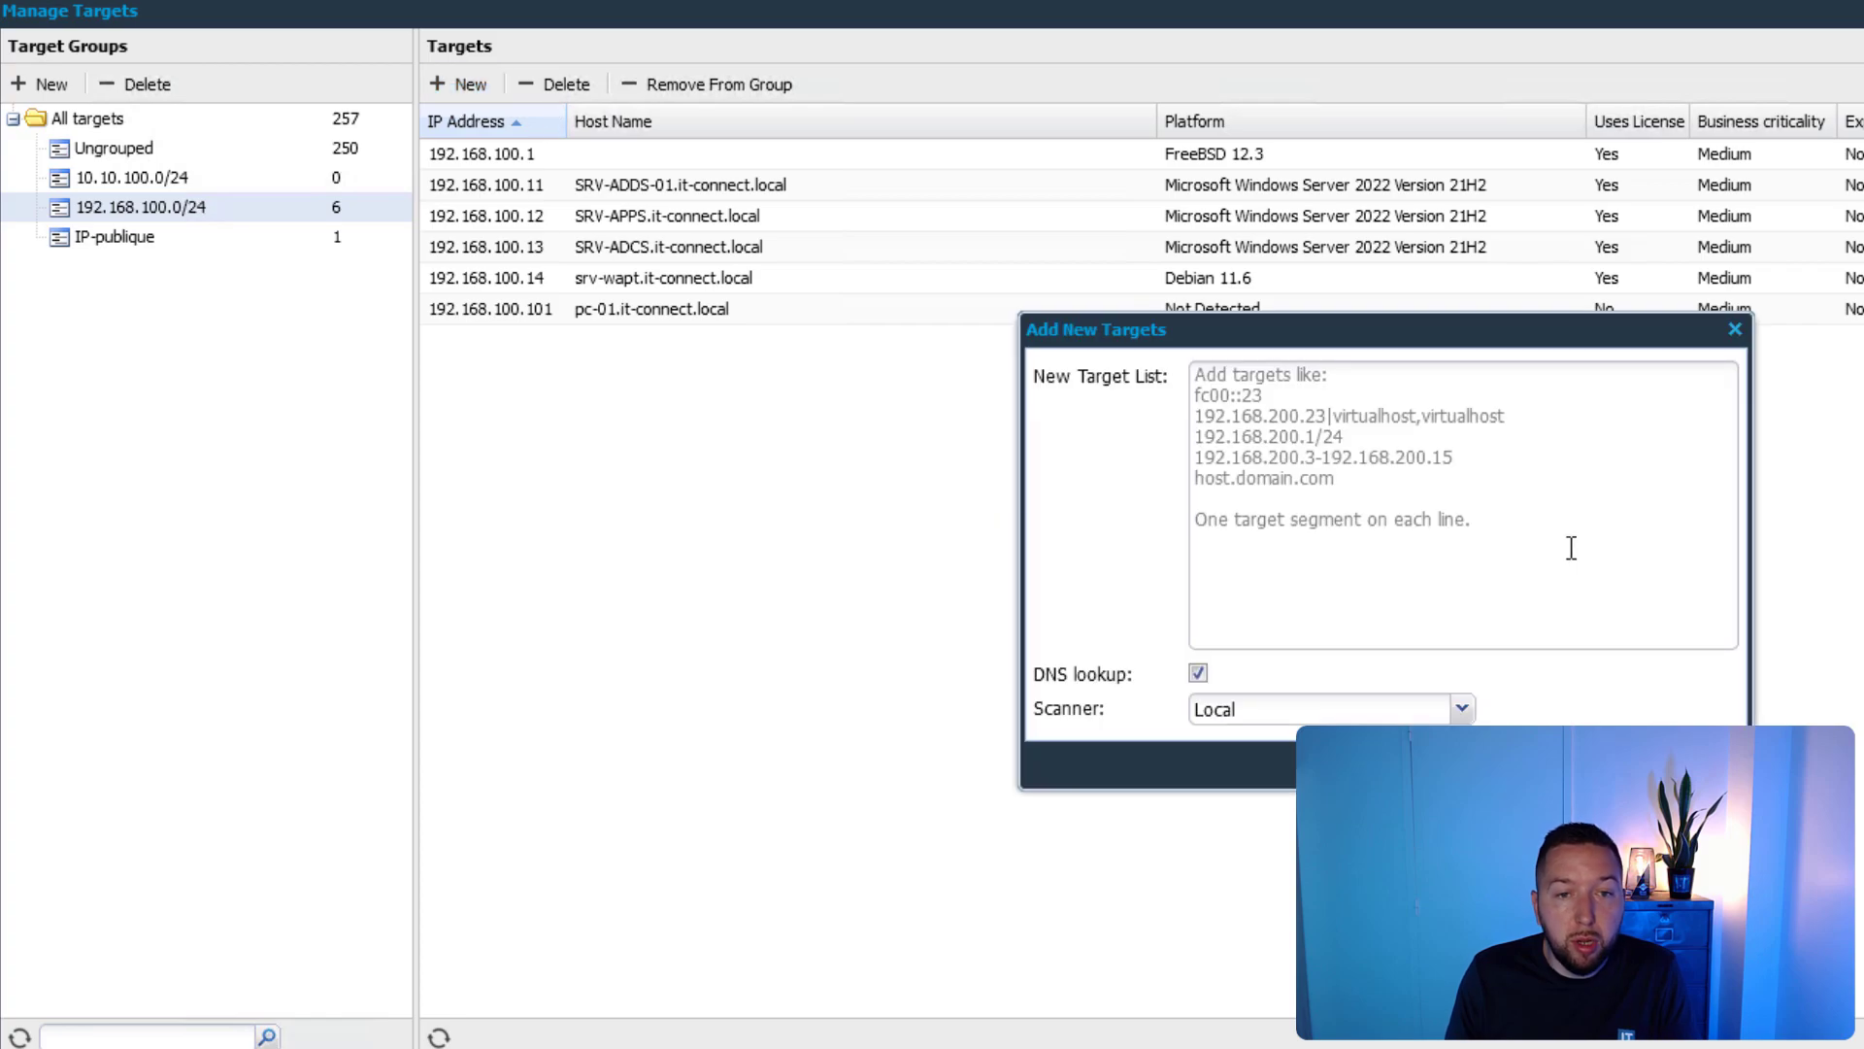
{"action": "left_click", "coordinate": [1429, 402]}
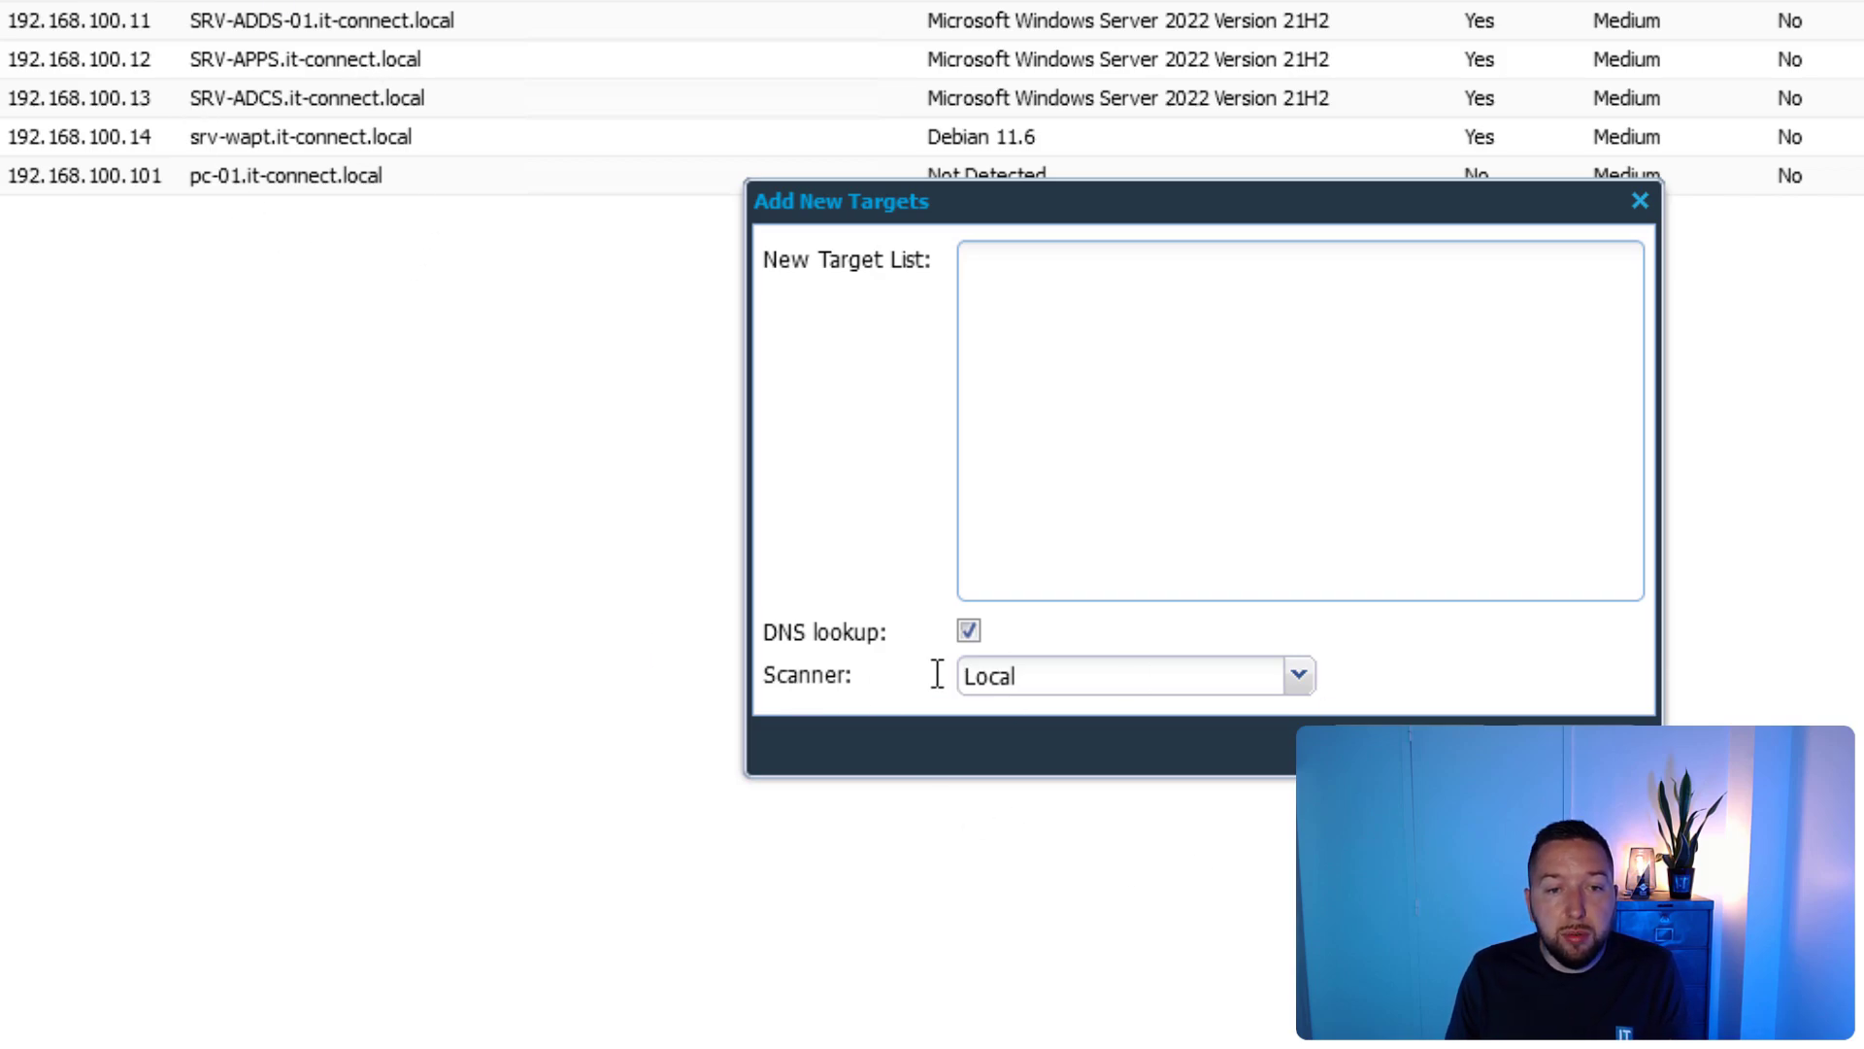
{"action": "left_click", "coordinate": [1306, 685]}
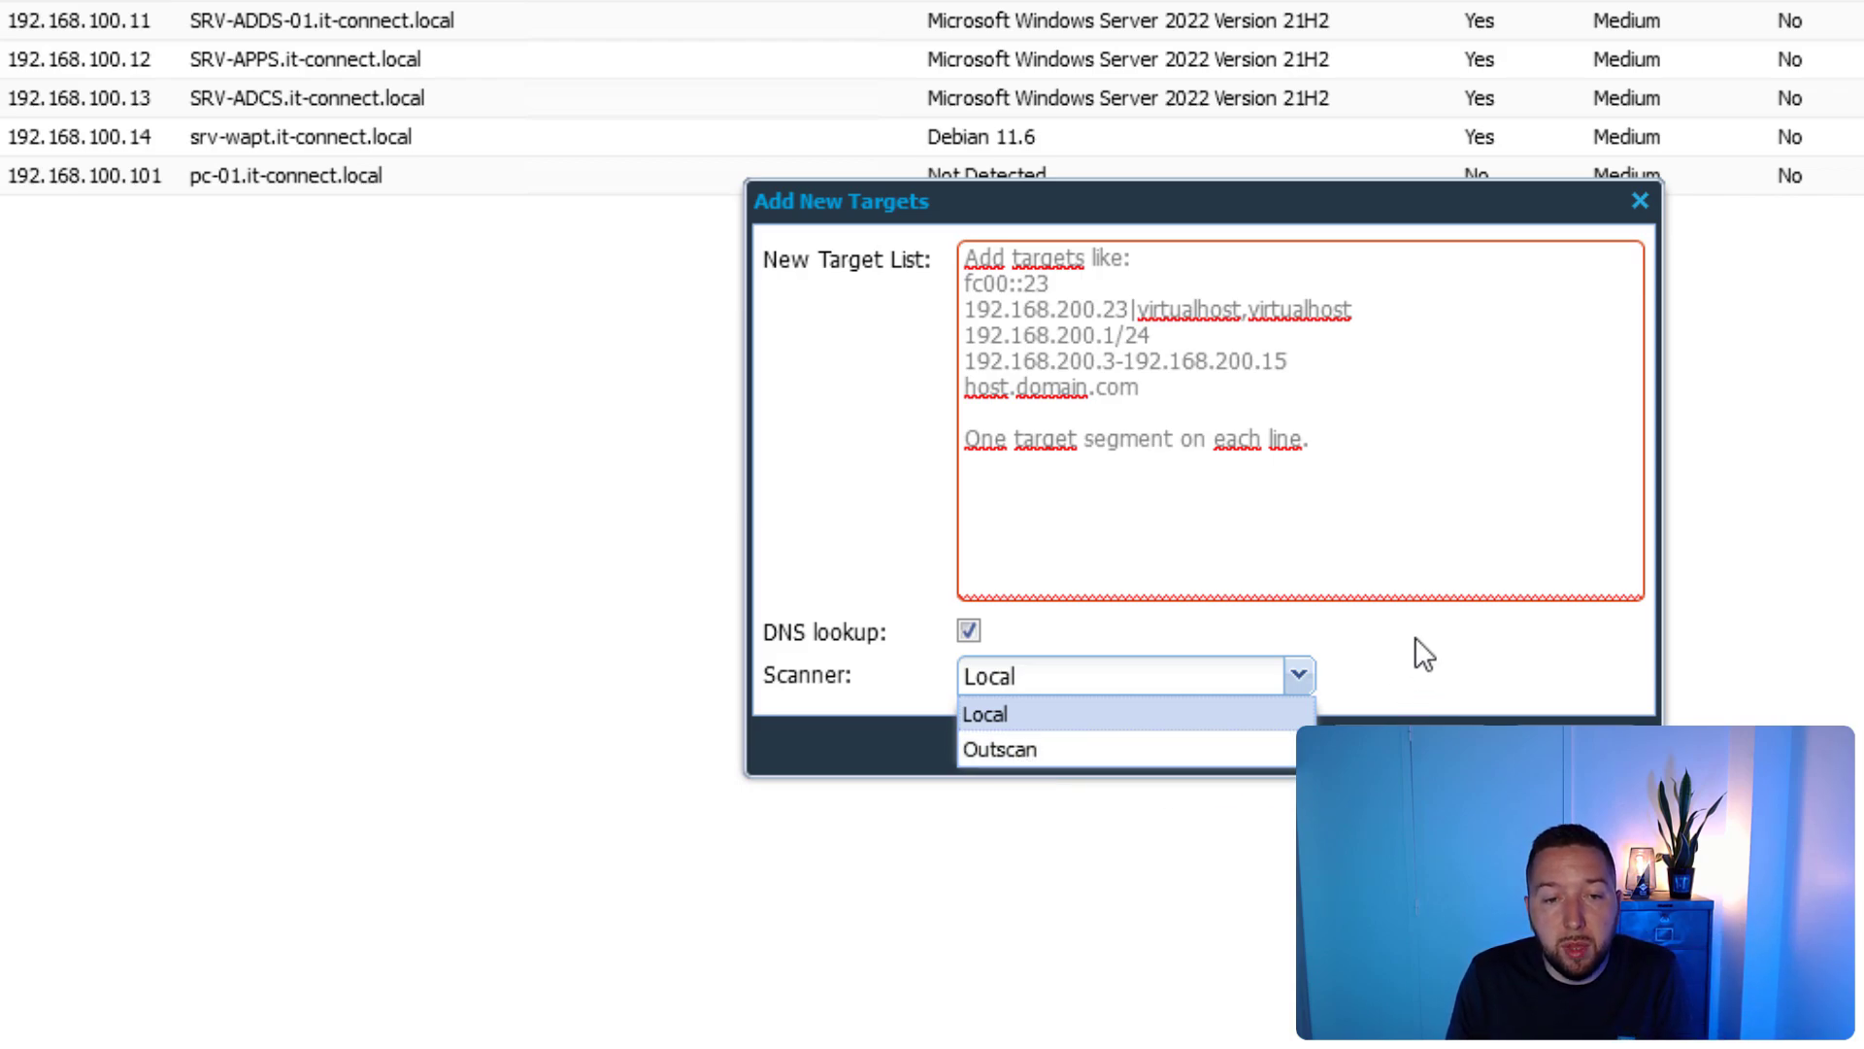
{"action": "left_click", "coordinate": [1069, 576]}
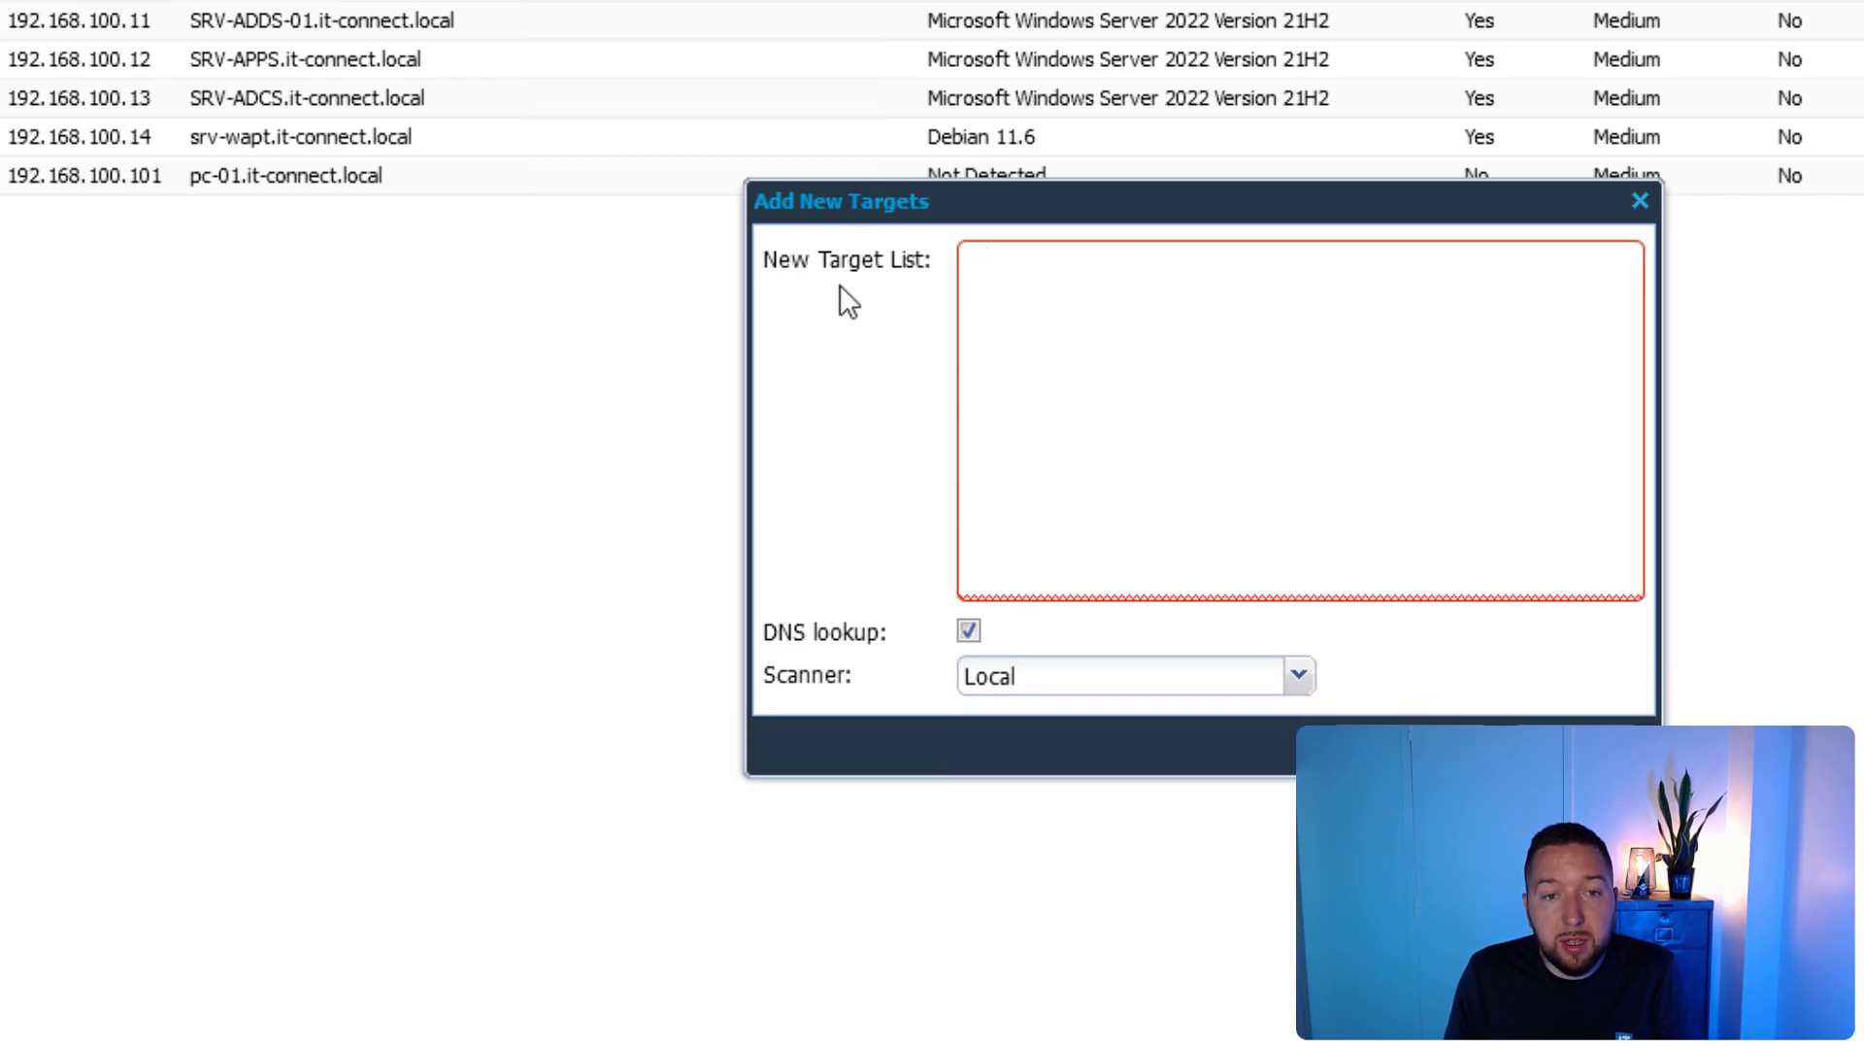
{"action": "left_click", "coordinate": [1640, 201]}
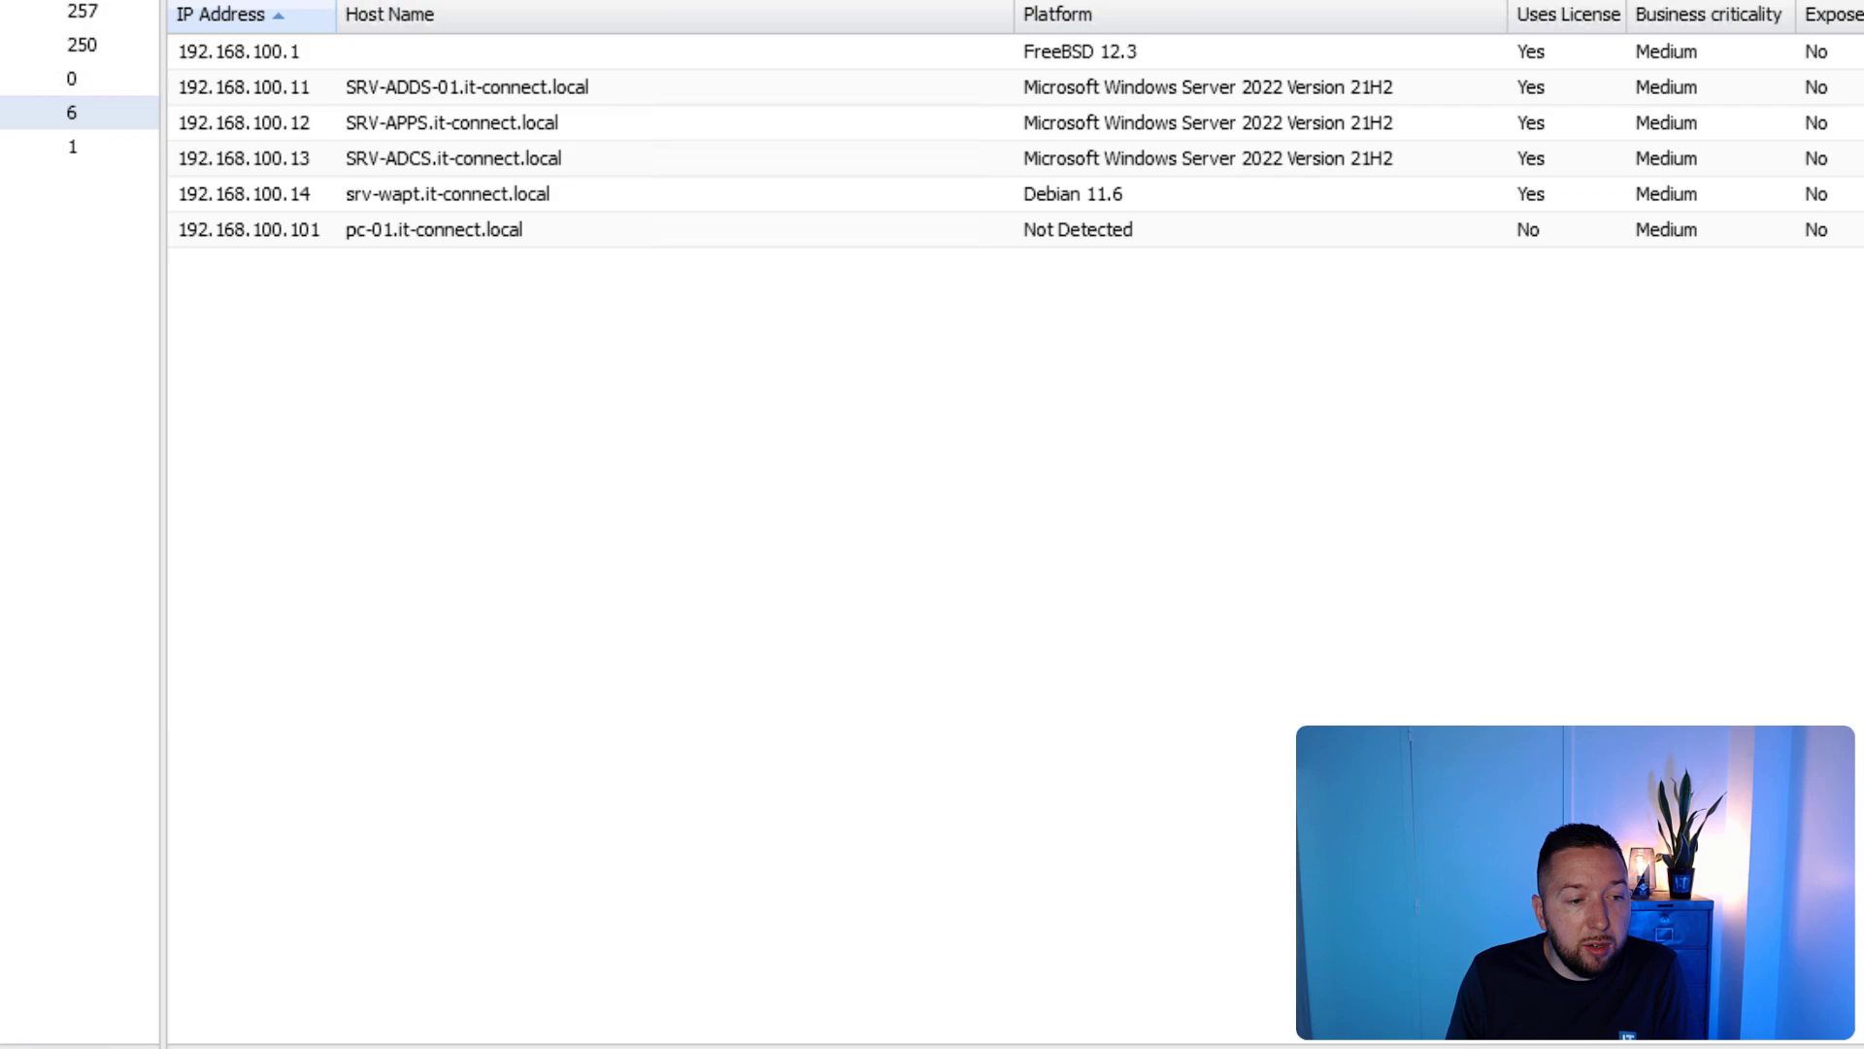
Step: Open Netsec scan scheduling and bring up the "Découverte 192.168.100.0/24" schedule for editing
{"action": "left_click", "coordinate": [39, 1045]}
{"action": "mouse_move", "coordinate": [176, 660]}
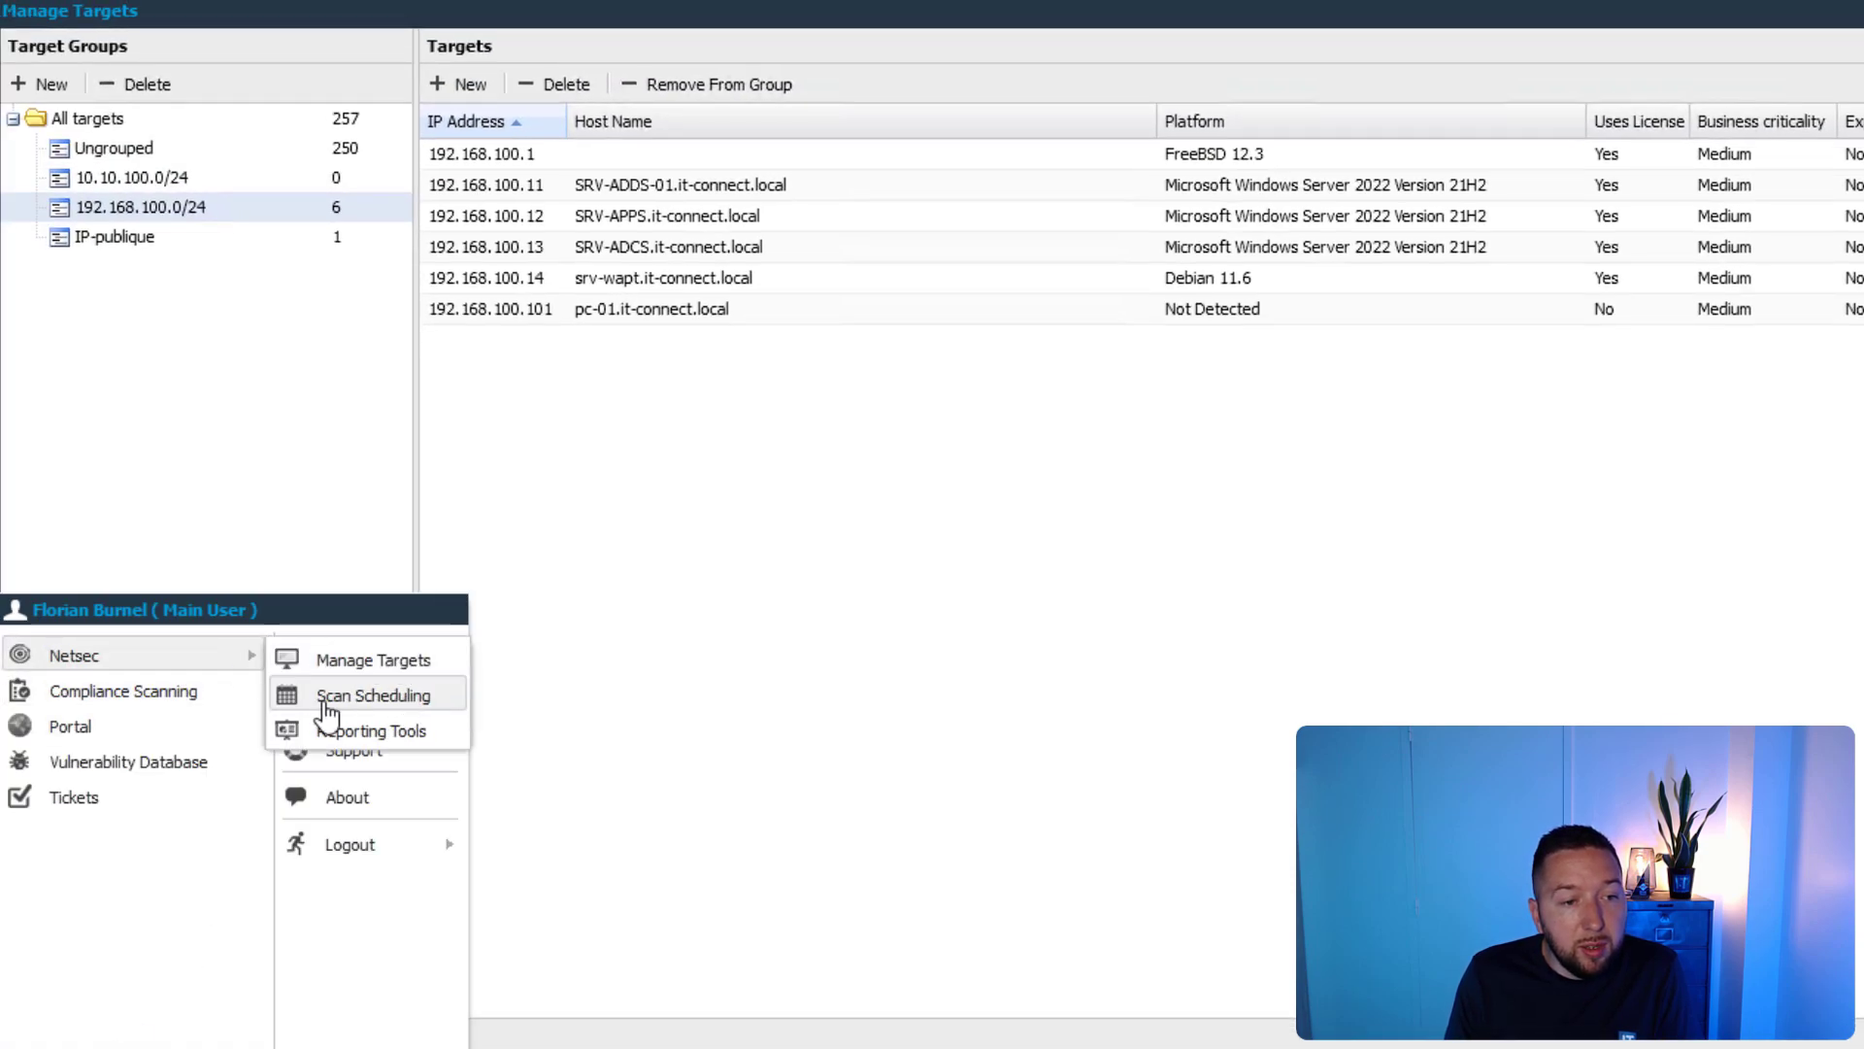
{"action": "left_click", "coordinate": [389, 696]}
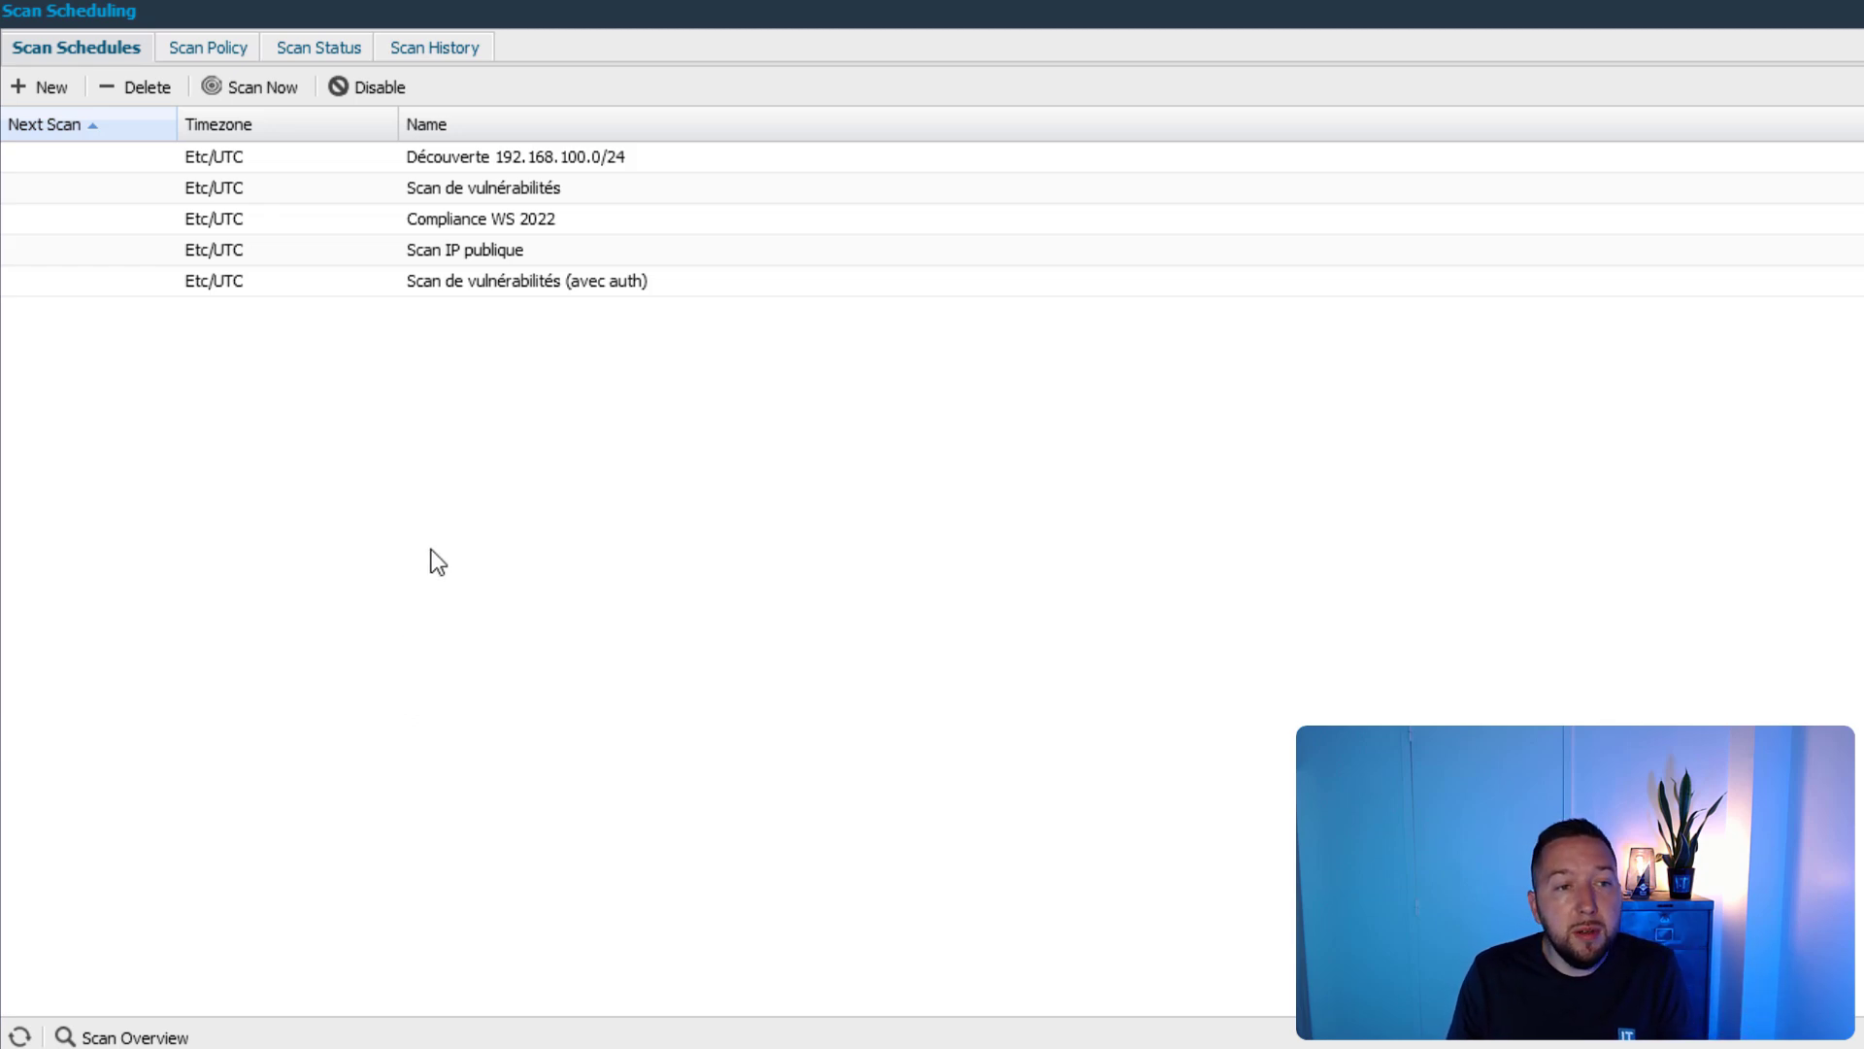
{"action": "right_click", "coordinate": [568, 157]}
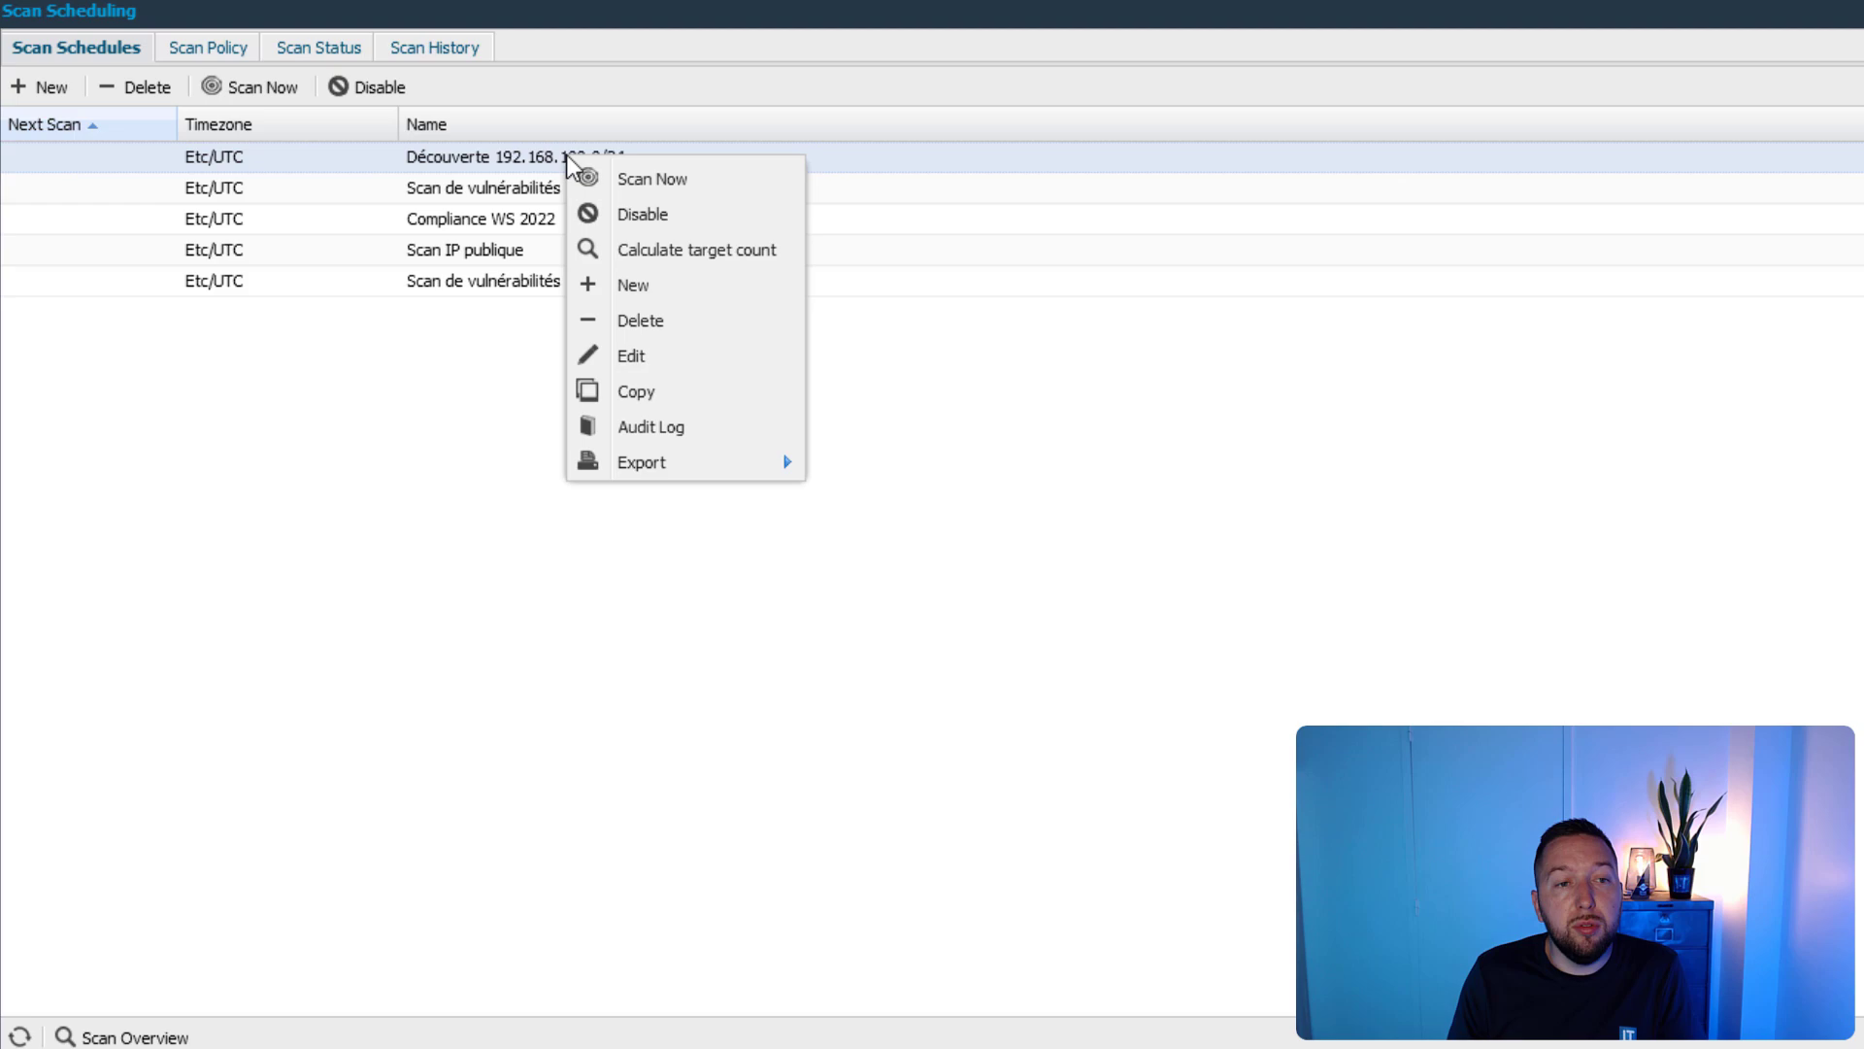
{"action": "left_click", "coordinate": [662, 357]}
Step: Review the schedule's target list and discovery settings, and close the schedule without changes
{"action": "left_click_drag", "start_coordinate": [1145, 157], "coordinate": [818, 208]}
{"action": "left_click_drag", "start_coordinate": [925, 447], "coordinate": [1146, 447]}
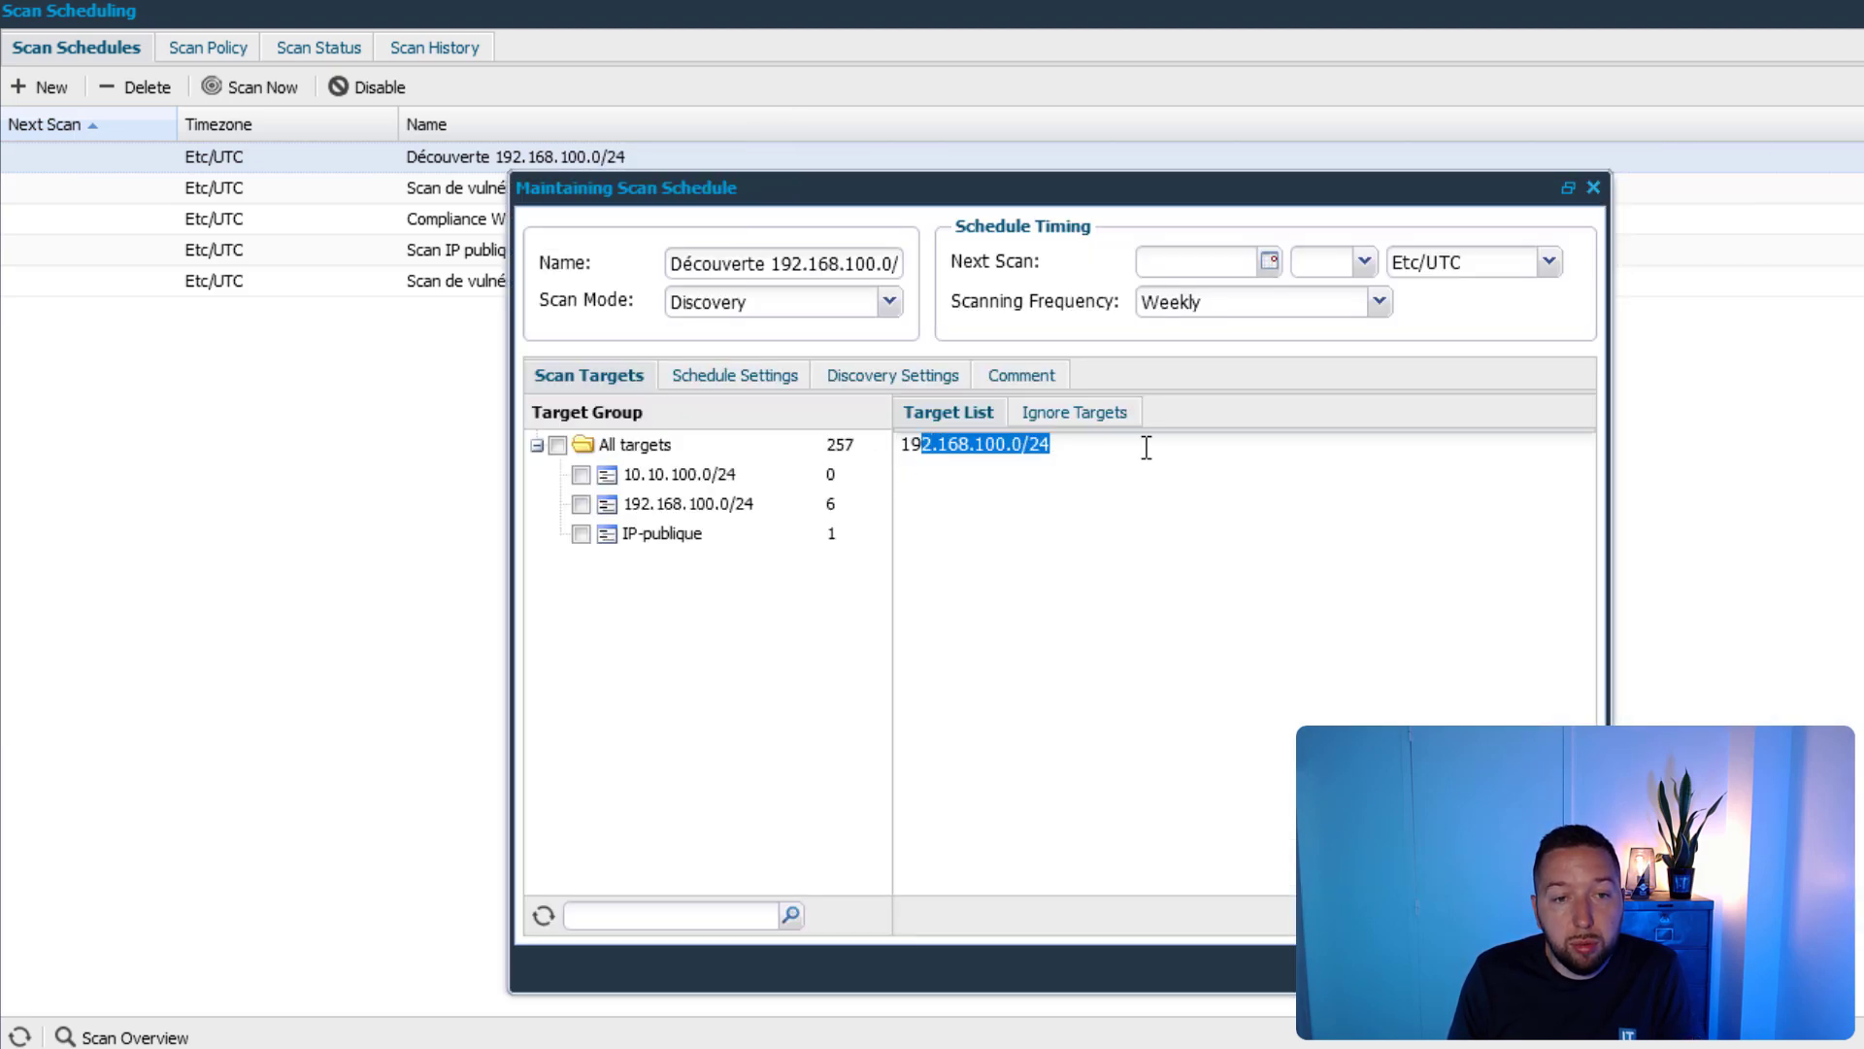
{"action": "left_click", "coordinate": [1148, 450]}
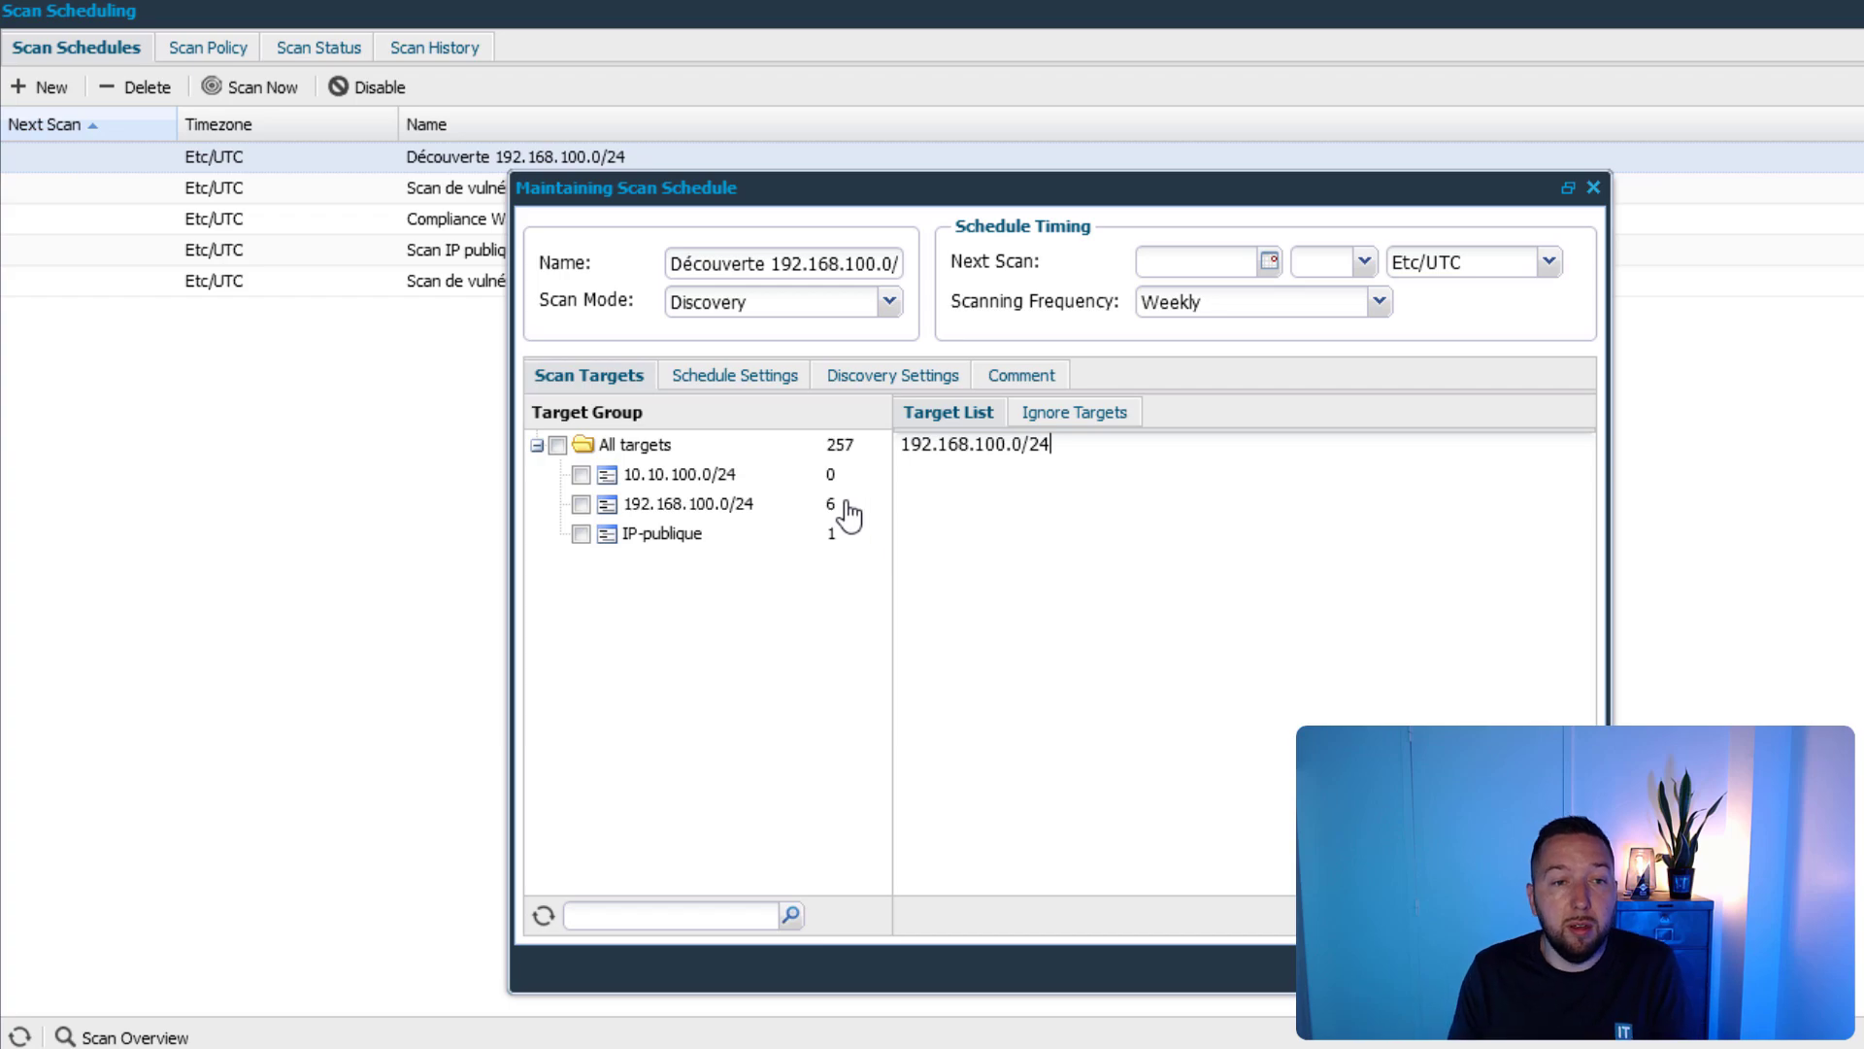
{"action": "left_click", "coordinate": [873, 381]}
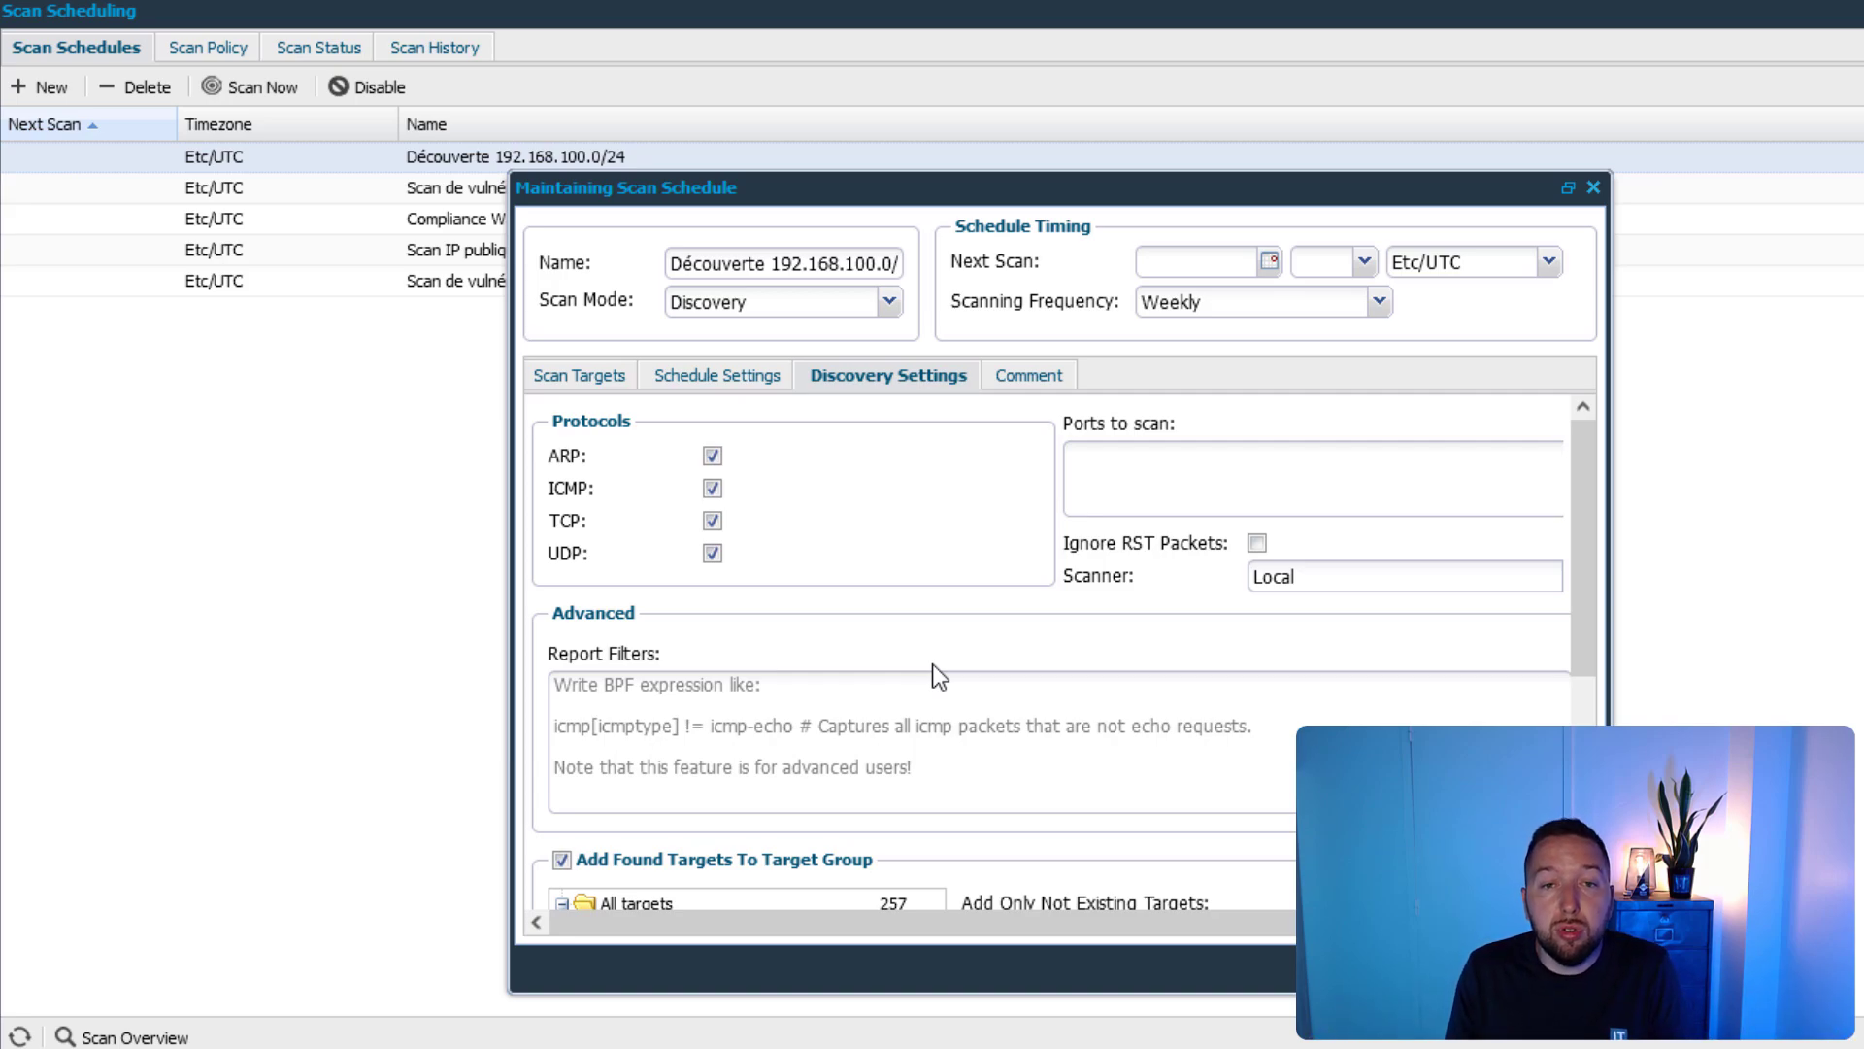
{"action": "left_click", "coordinate": [1593, 189]}
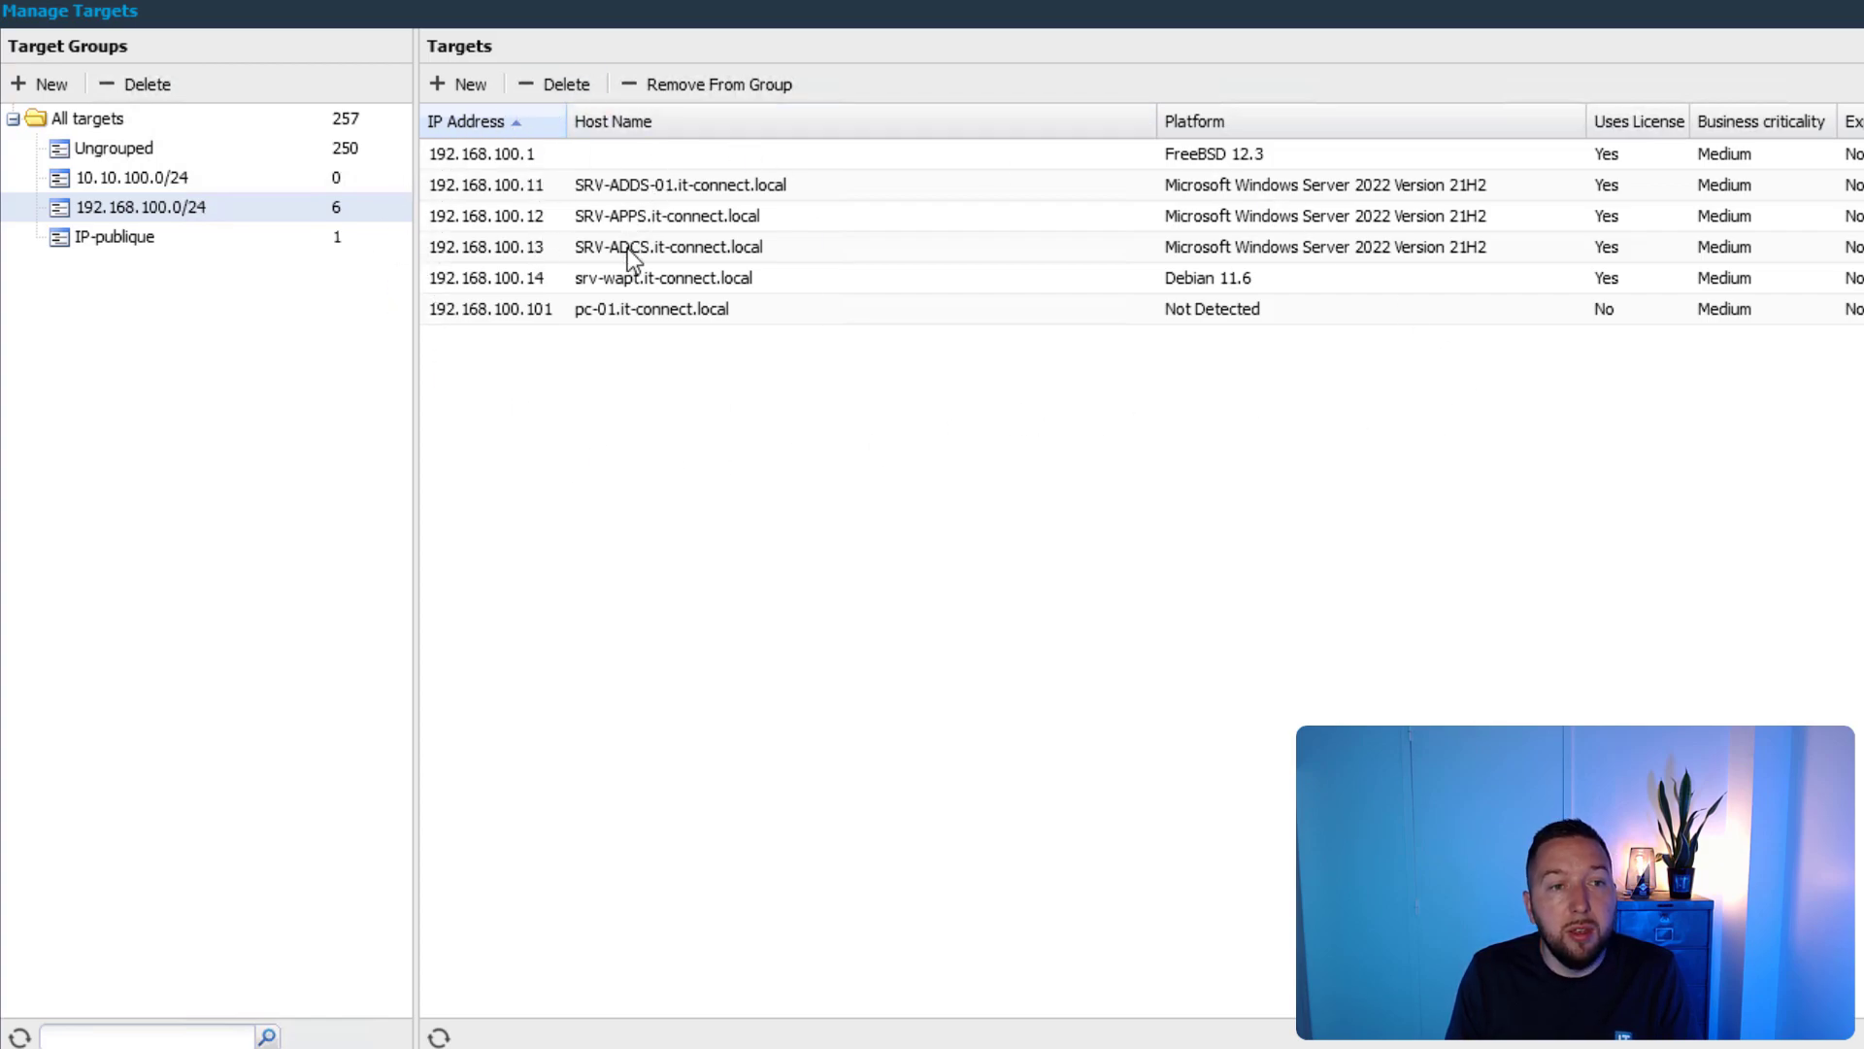
Step: Browse the Ungrouped targets in target management and return to the 192.168.100.0/24 group
{"action": "left_click", "coordinate": [1292, 156]}
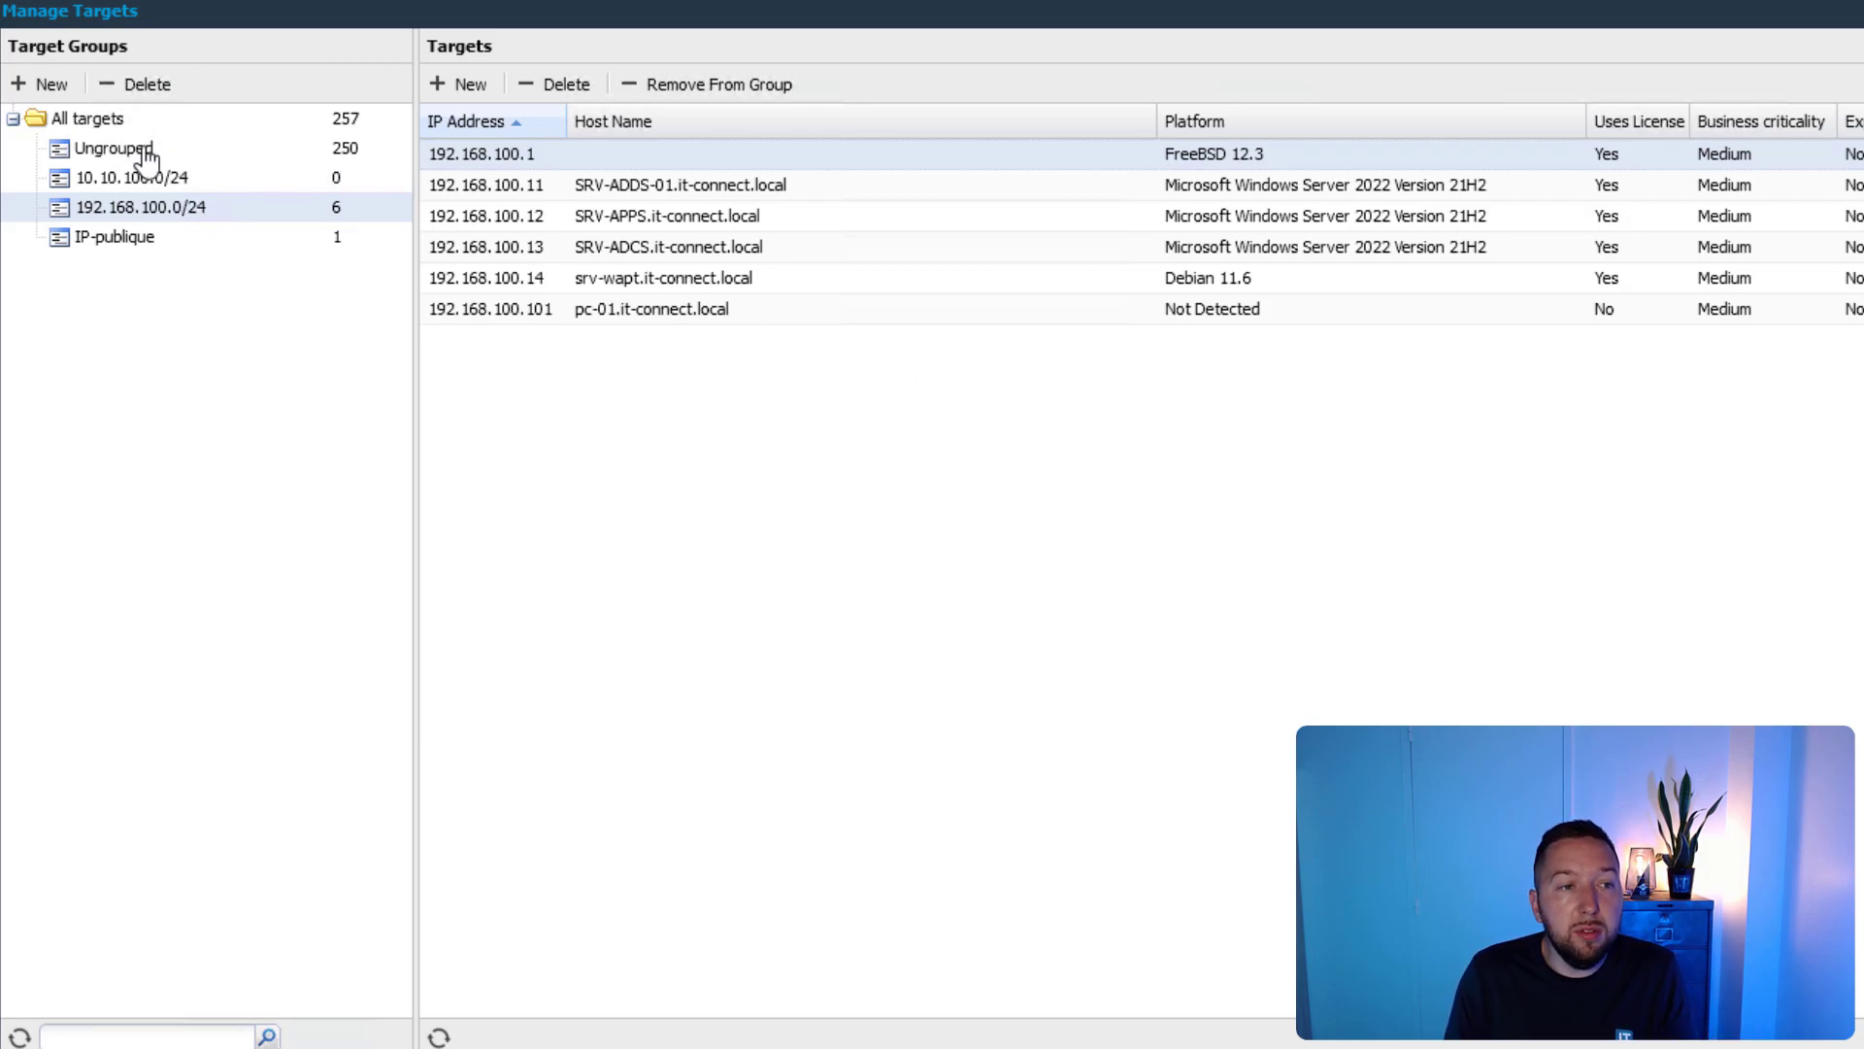
{"action": "left_click", "coordinate": [106, 158]}
{"action": "scroll", "coordinate": [891, 320], "scroll_direction": "down", "scroll_amount": 18}
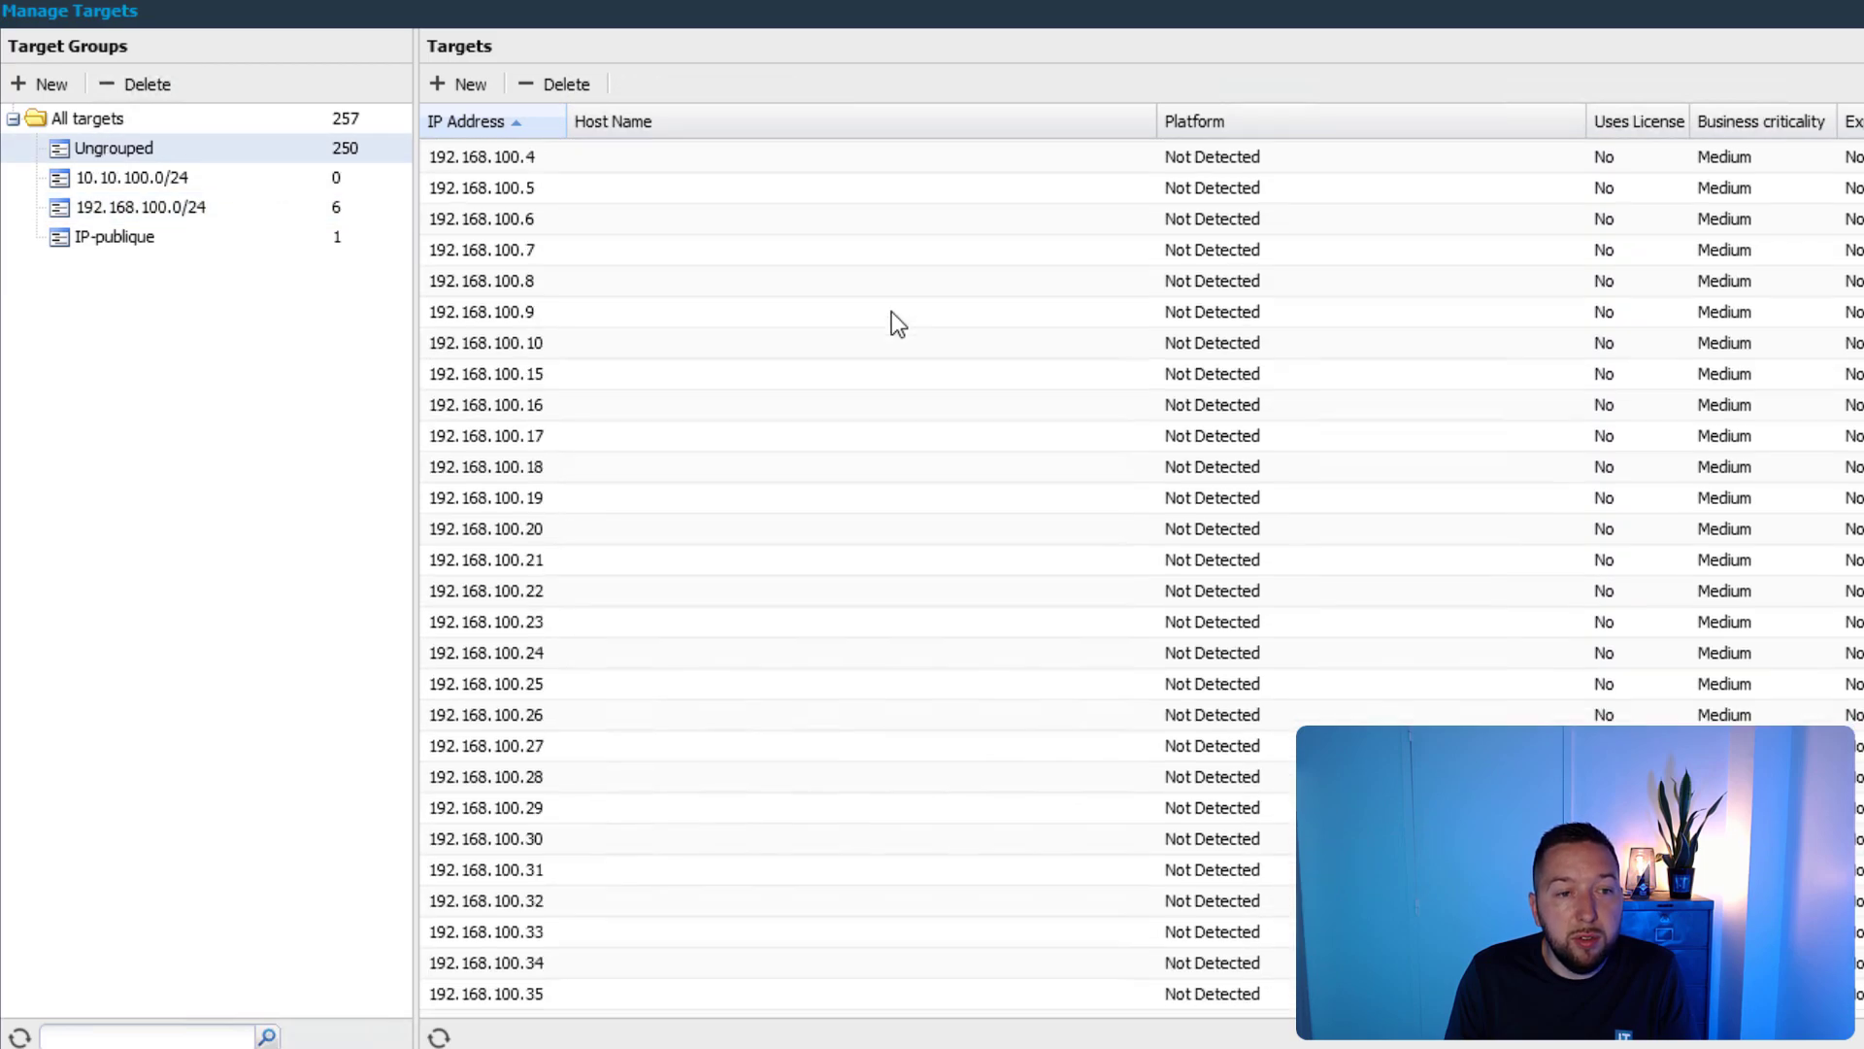
{"action": "scroll", "coordinate": [872, 395], "scroll_direction": "down", "scroll_amount": 11}
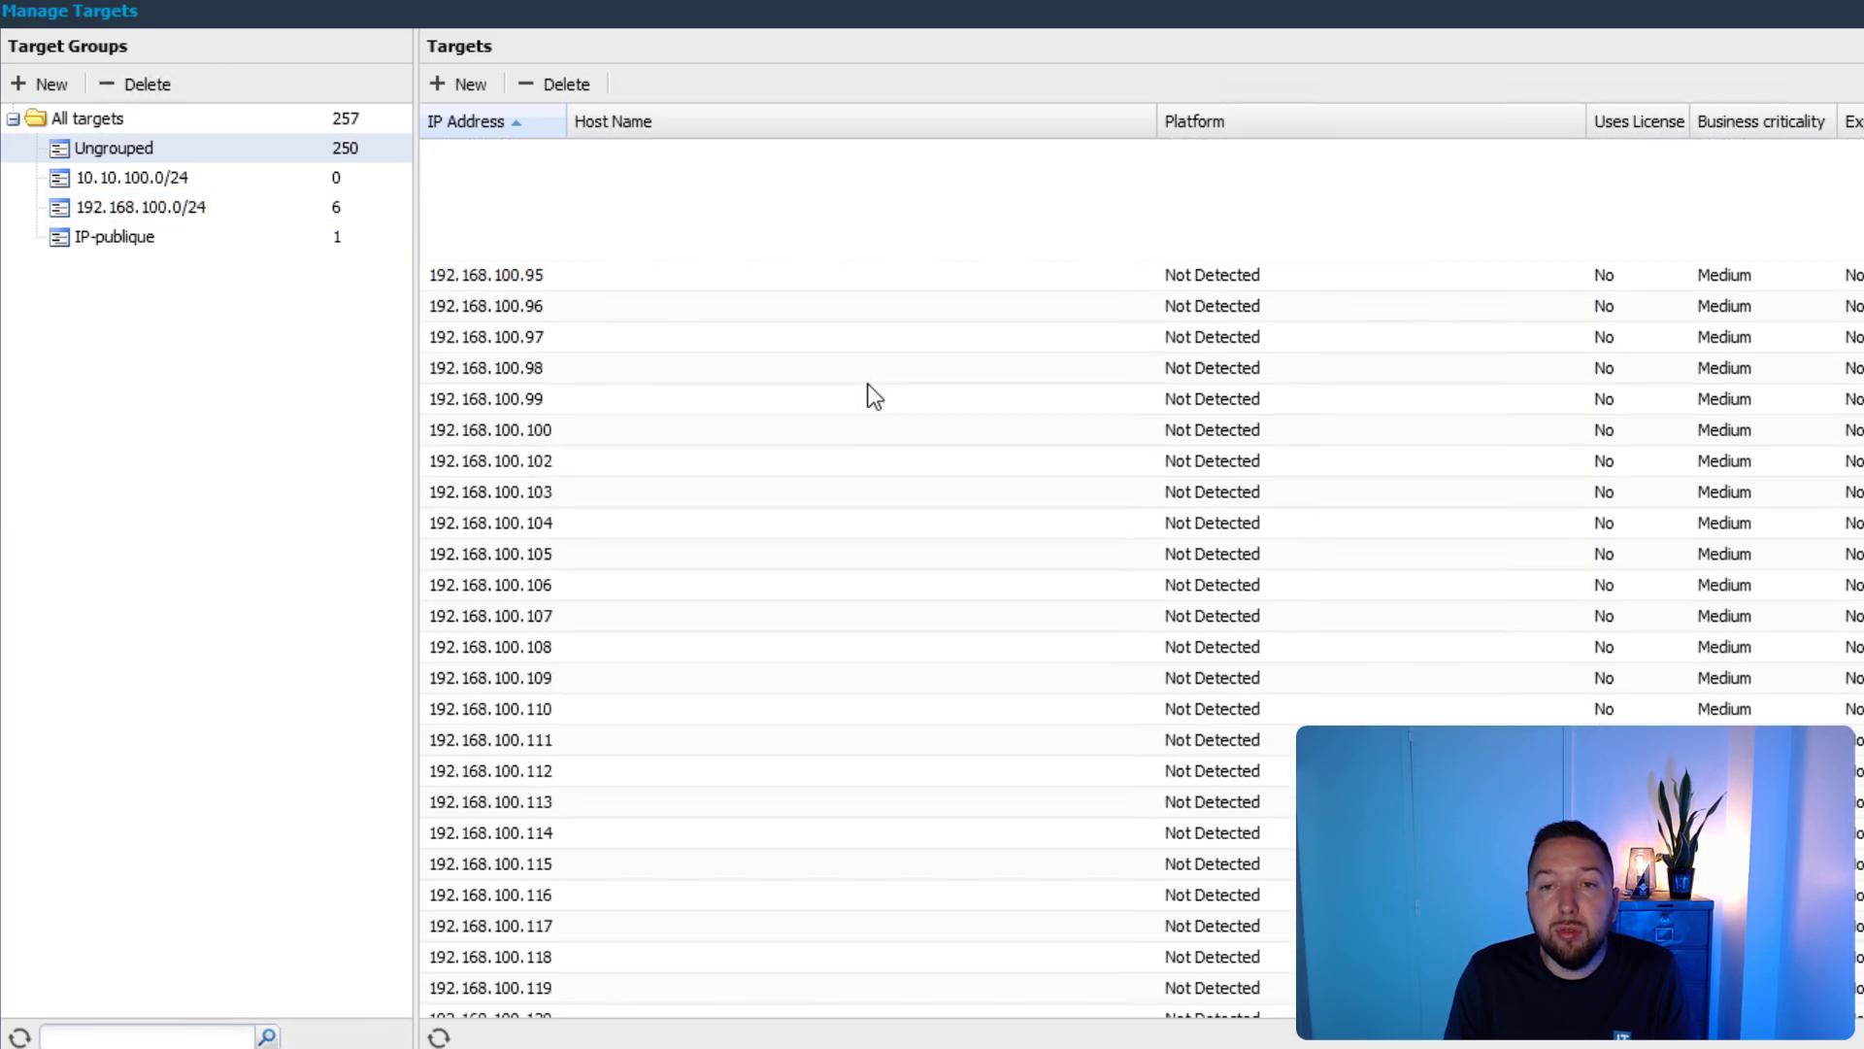
{"action": "scroll", "coordinate": [879, 396], "scroll_direction": "up", "scroll_amount": 20}
{"action": "scroll", "coordinate": [886, 387], "scroll_direction": "up", "scroll_amount": 8}
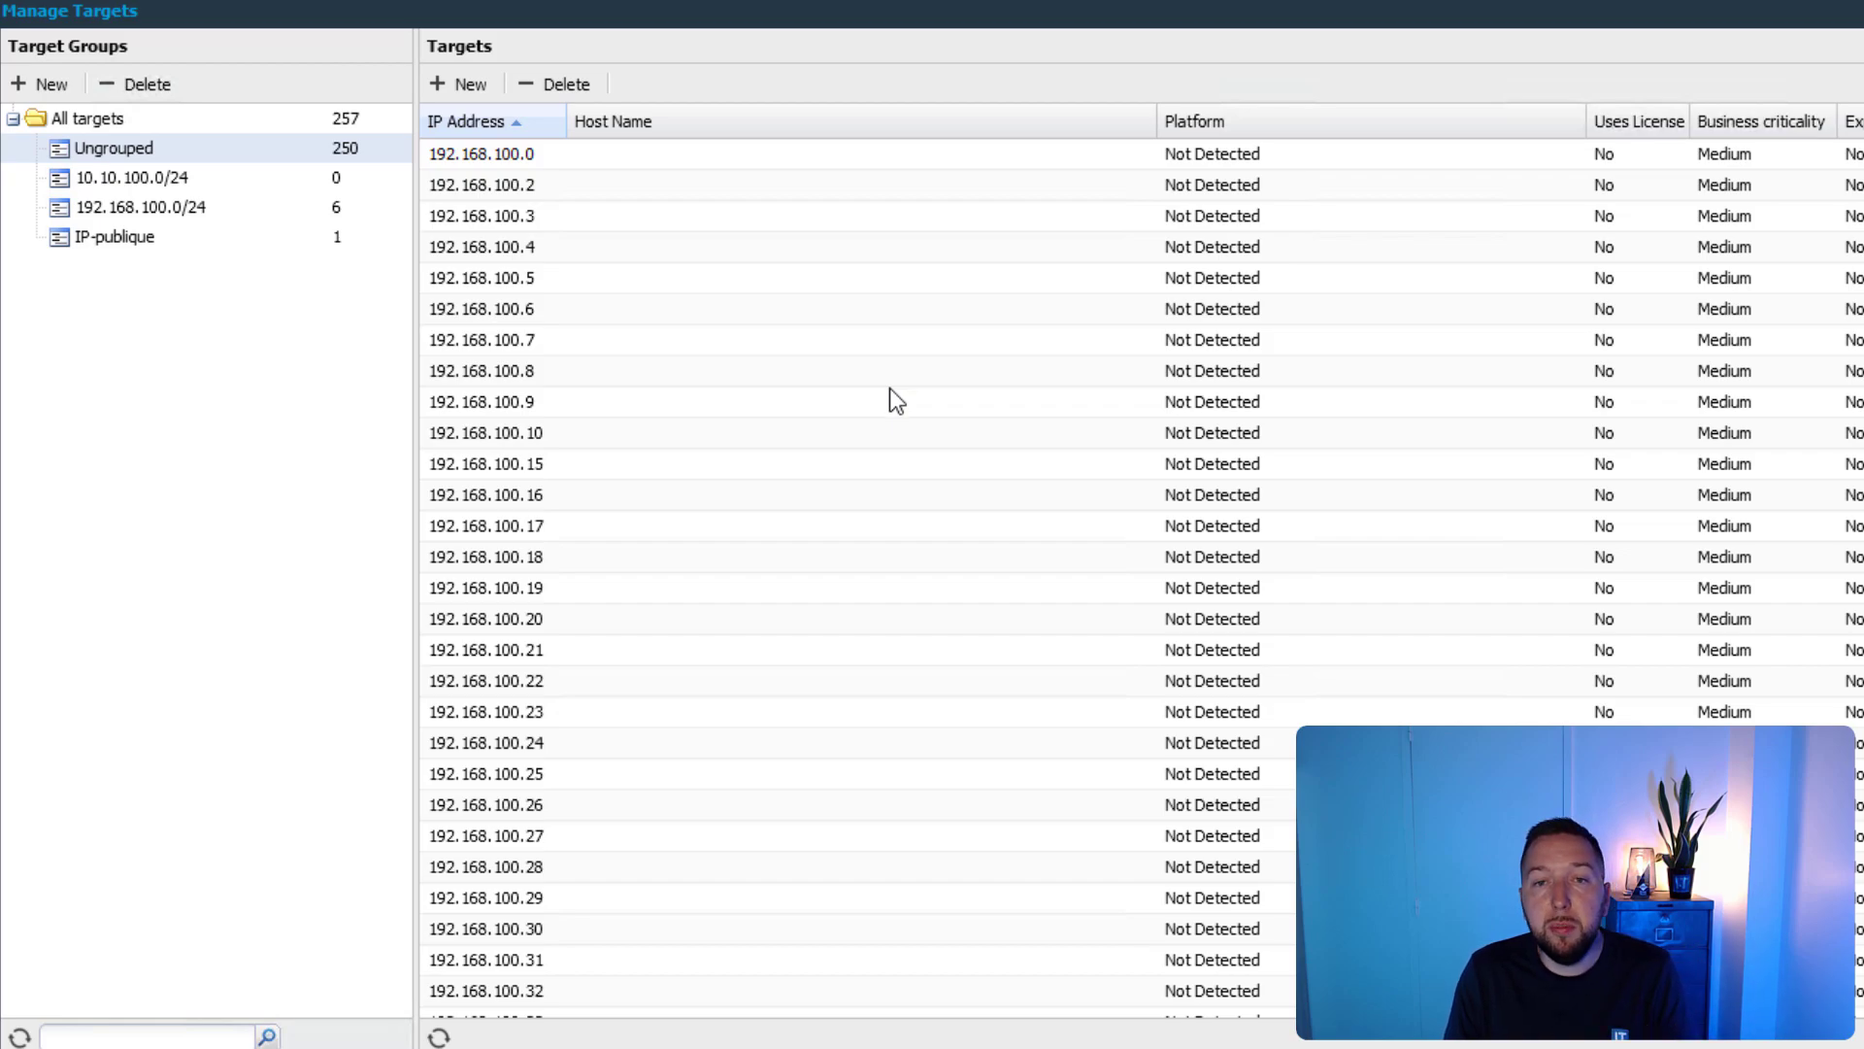
{"action": "left_click", "coordinate": [280, 210]}
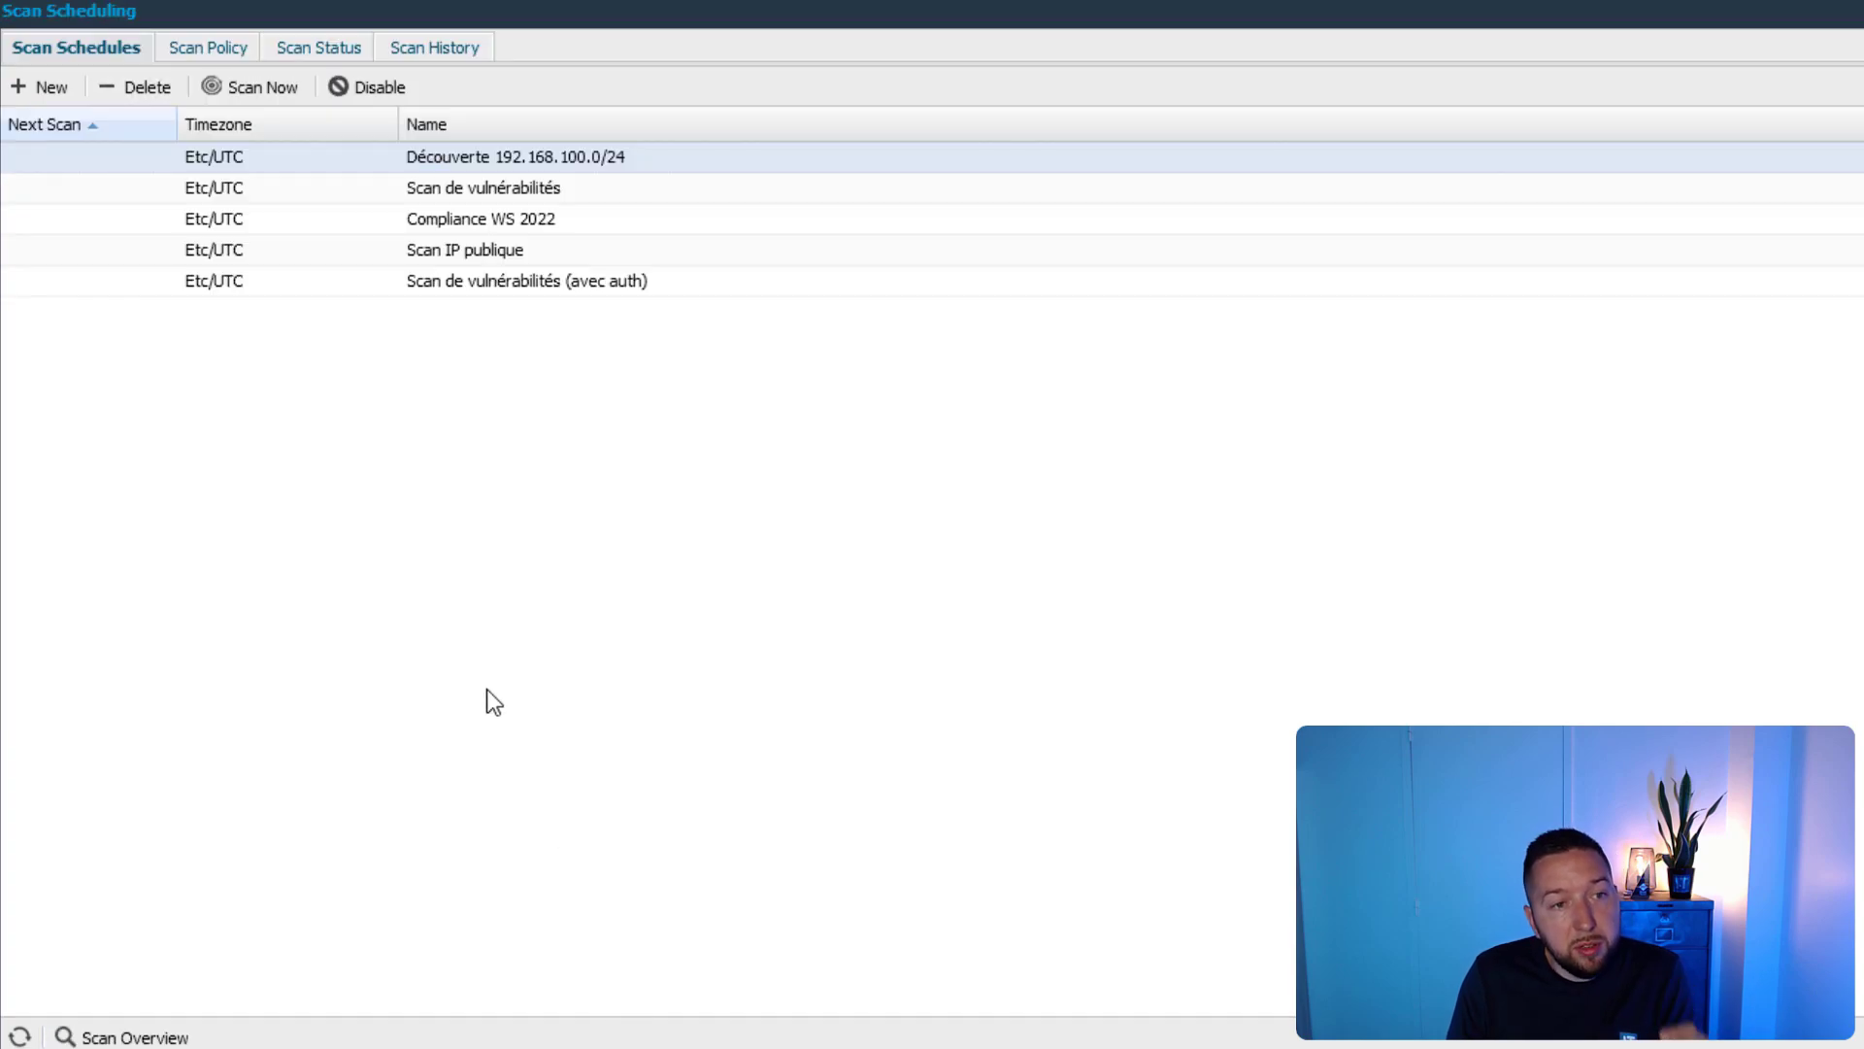
Step: Start a new scan schedule for the 192.168.100.0/24 target group in Scan mode
{"action": "left_click", "coordinate": [563, 190]}
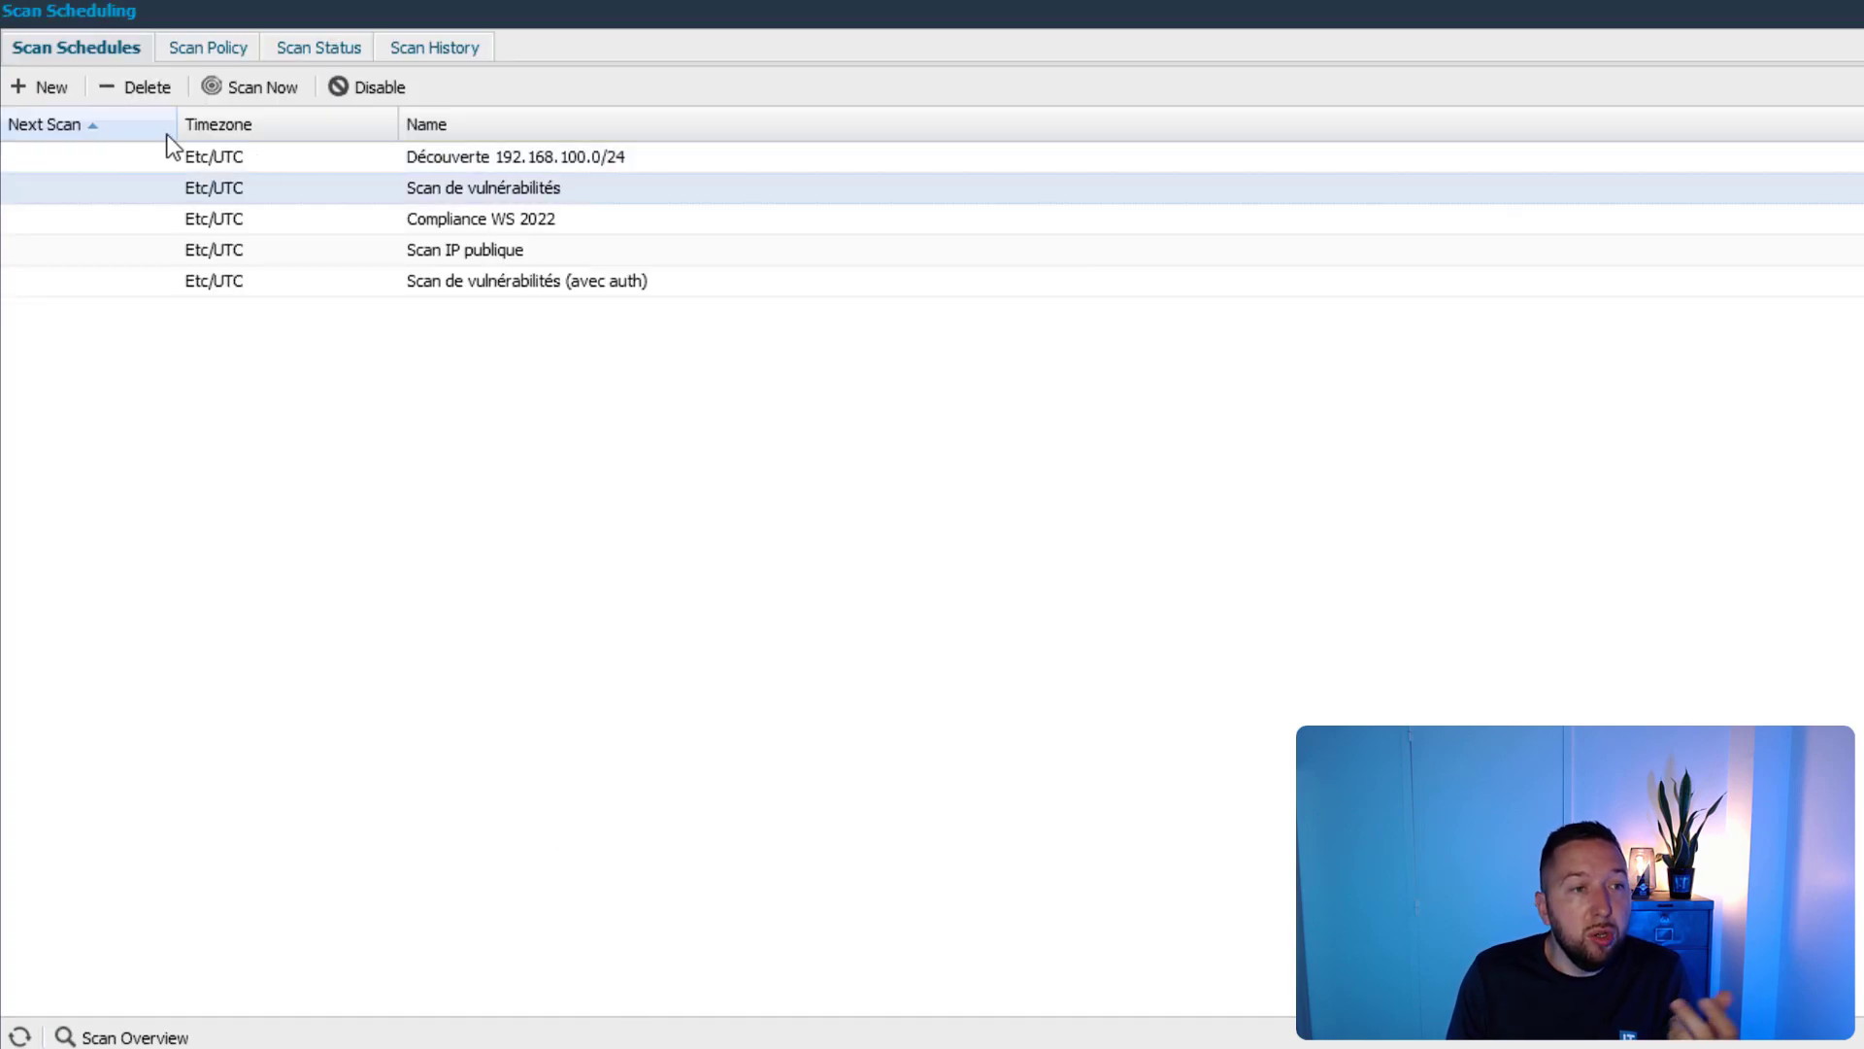
{"action": "left_click", "coordinate": [43, 89]}
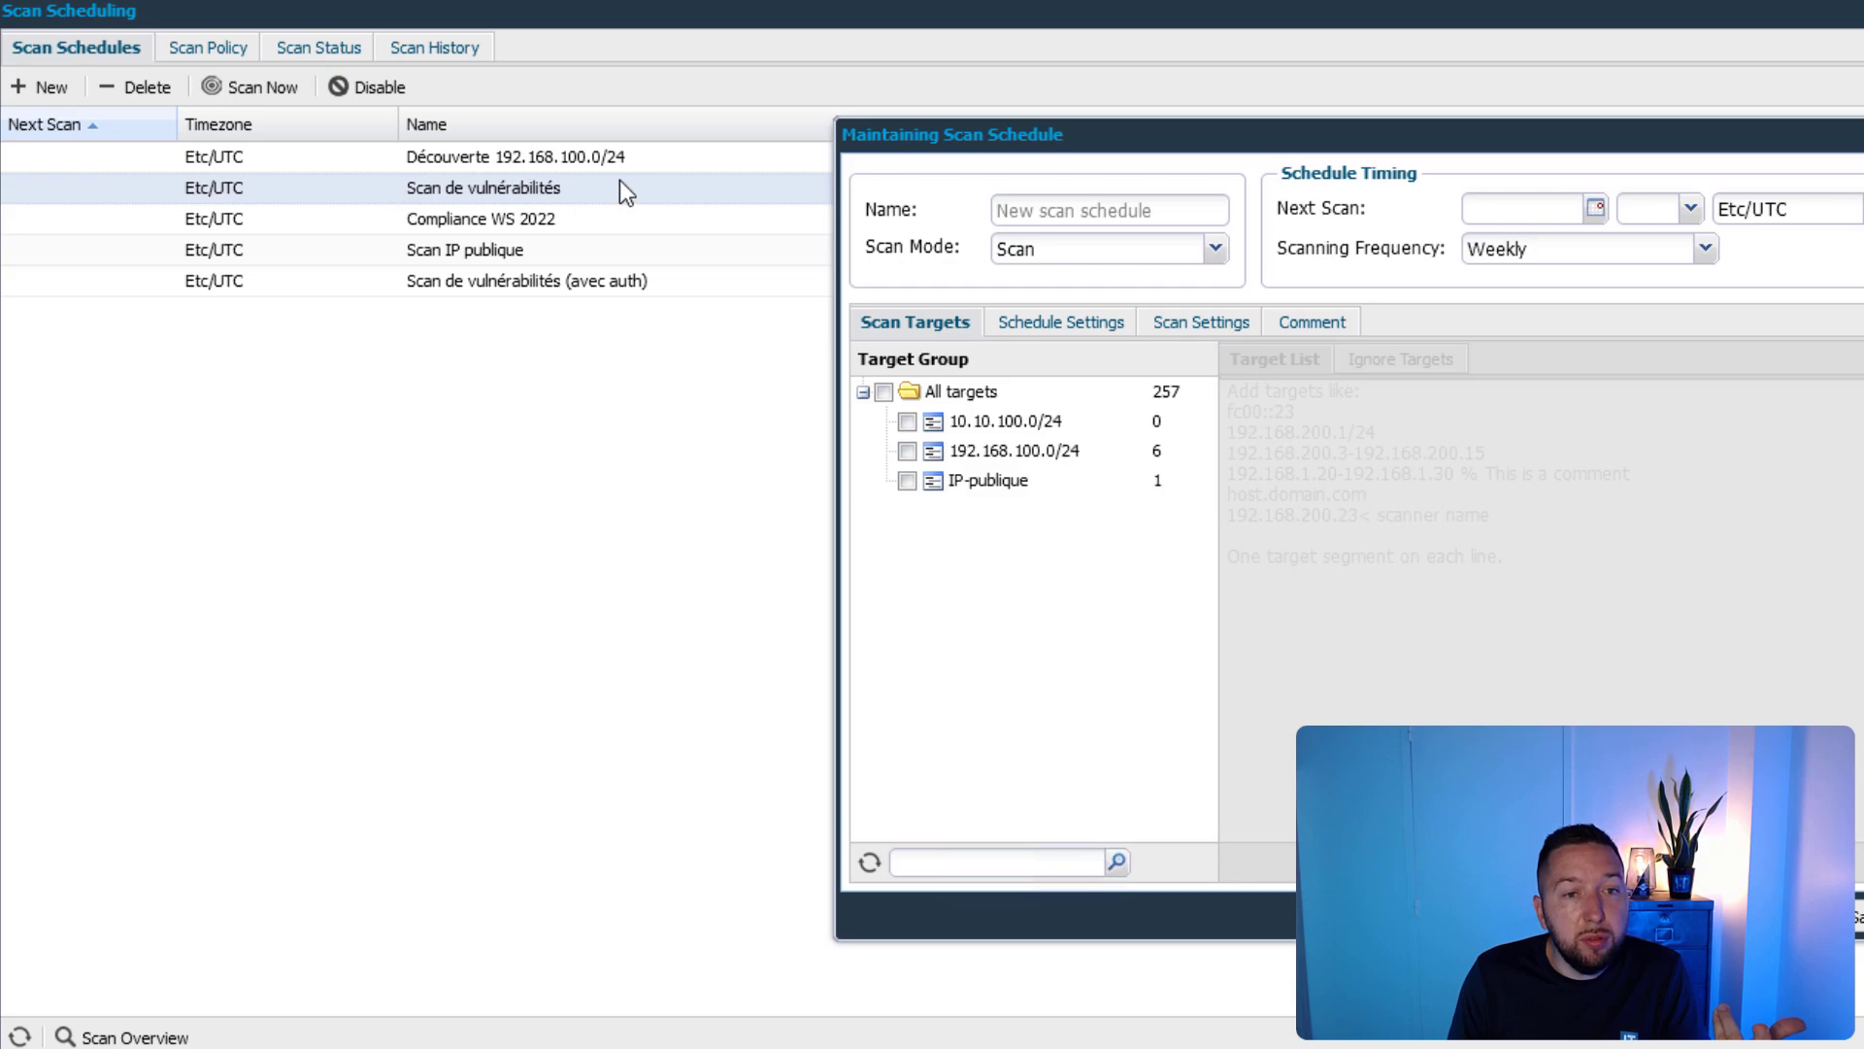
{"action": "left_click", "coordinate": [907, 450]}
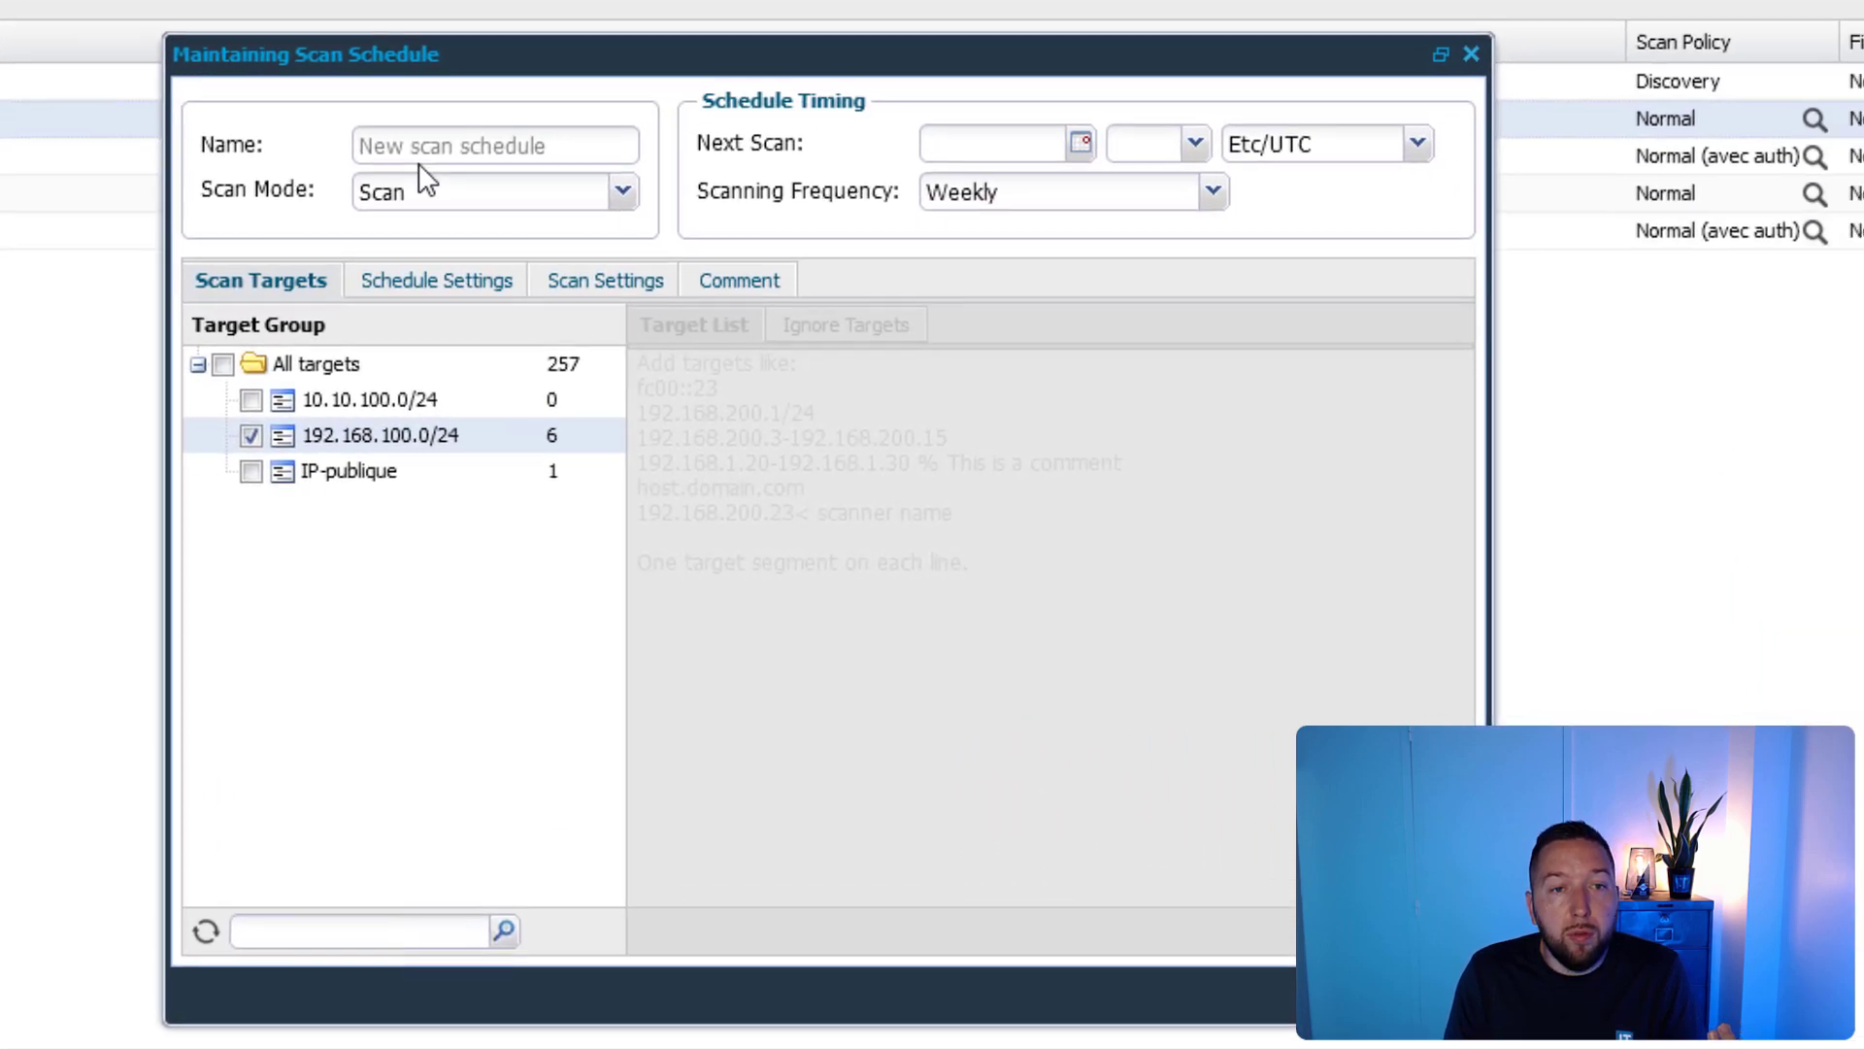
{"action": "left_click", "coordinate": [1056, 212]}
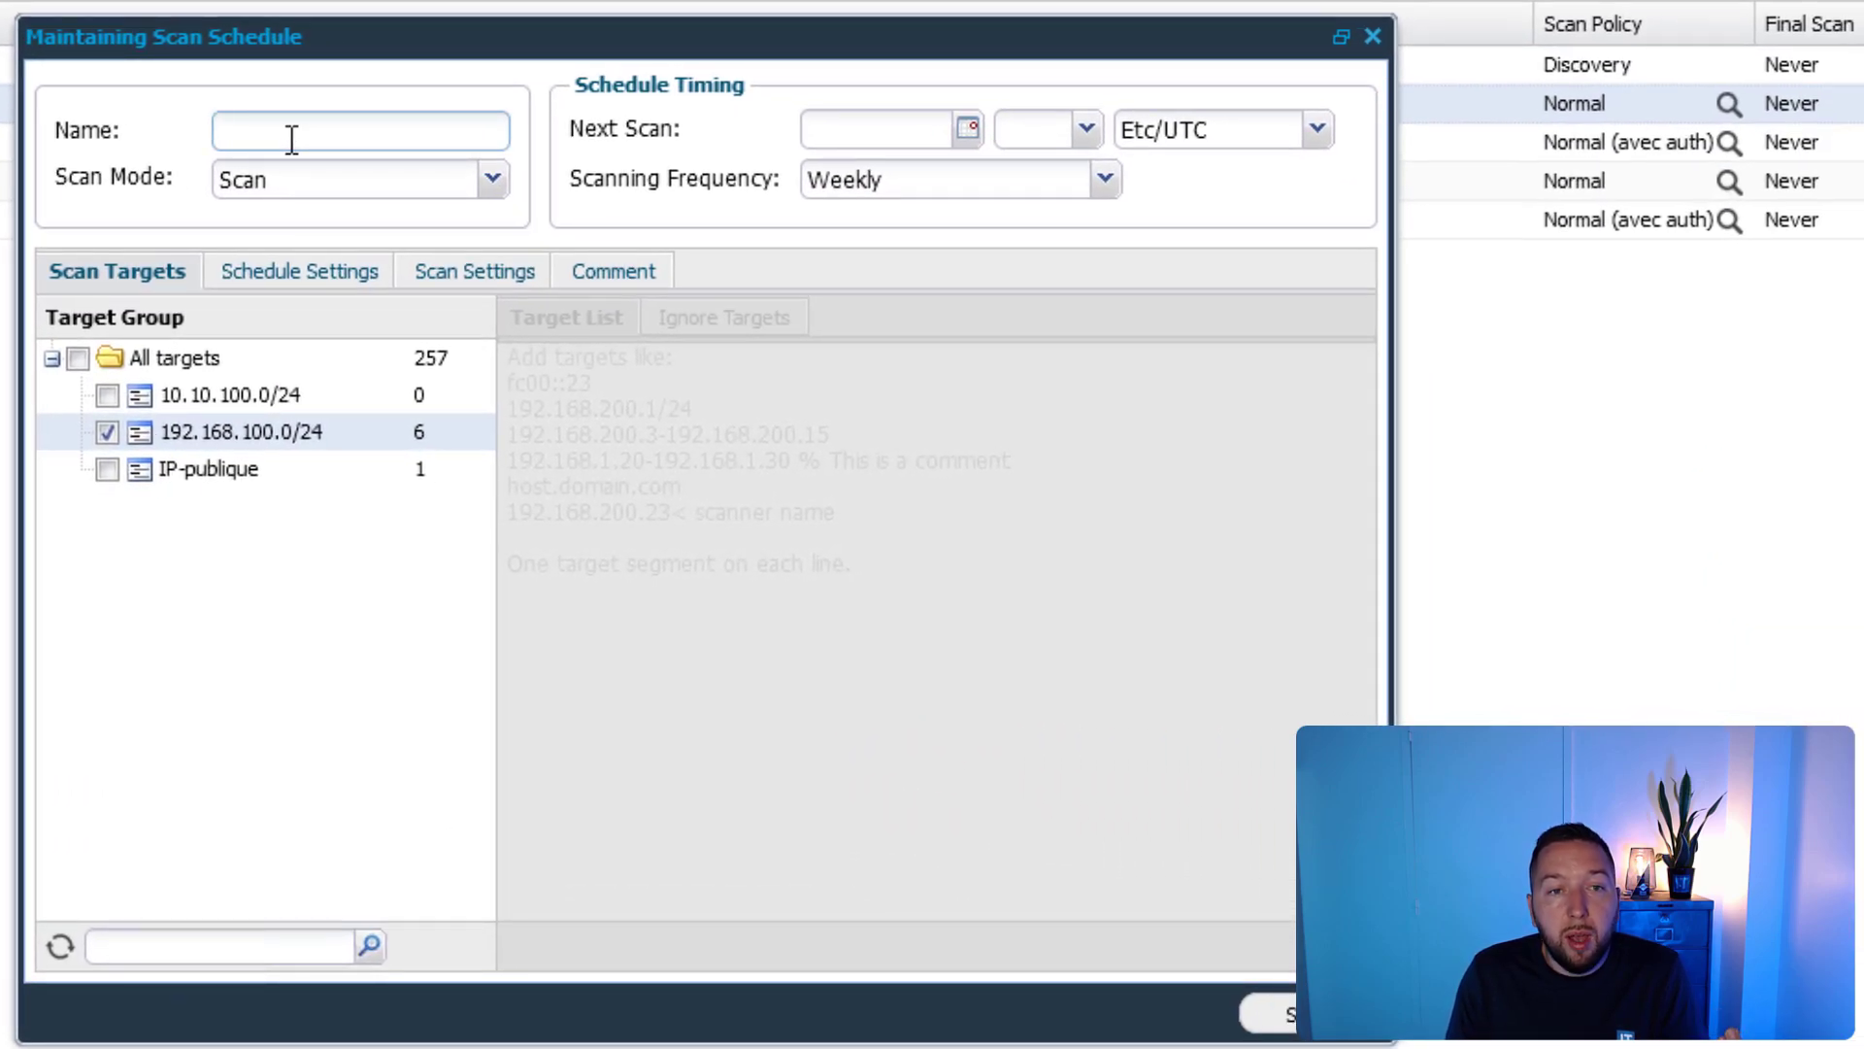
{"action": "left_click", "coordinate": [492, 178]}
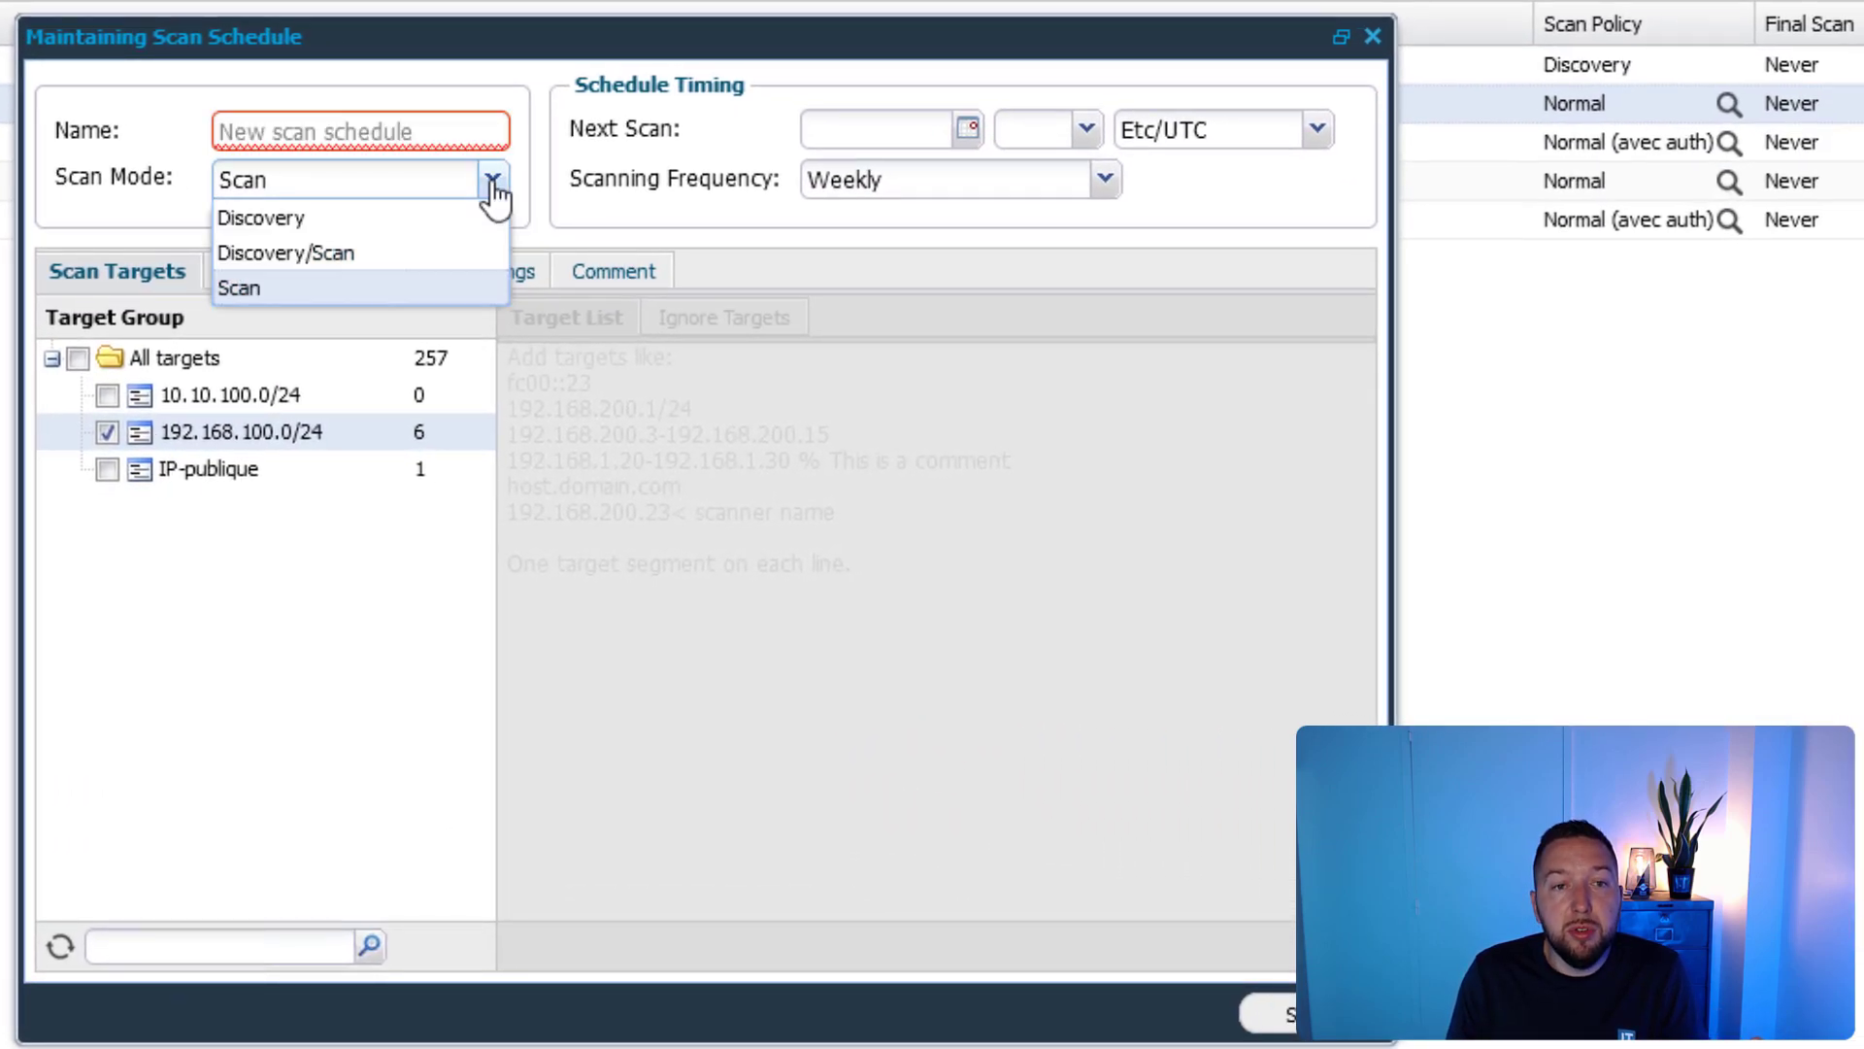
{"action": "left_click", "coordinate": [340, 291]}
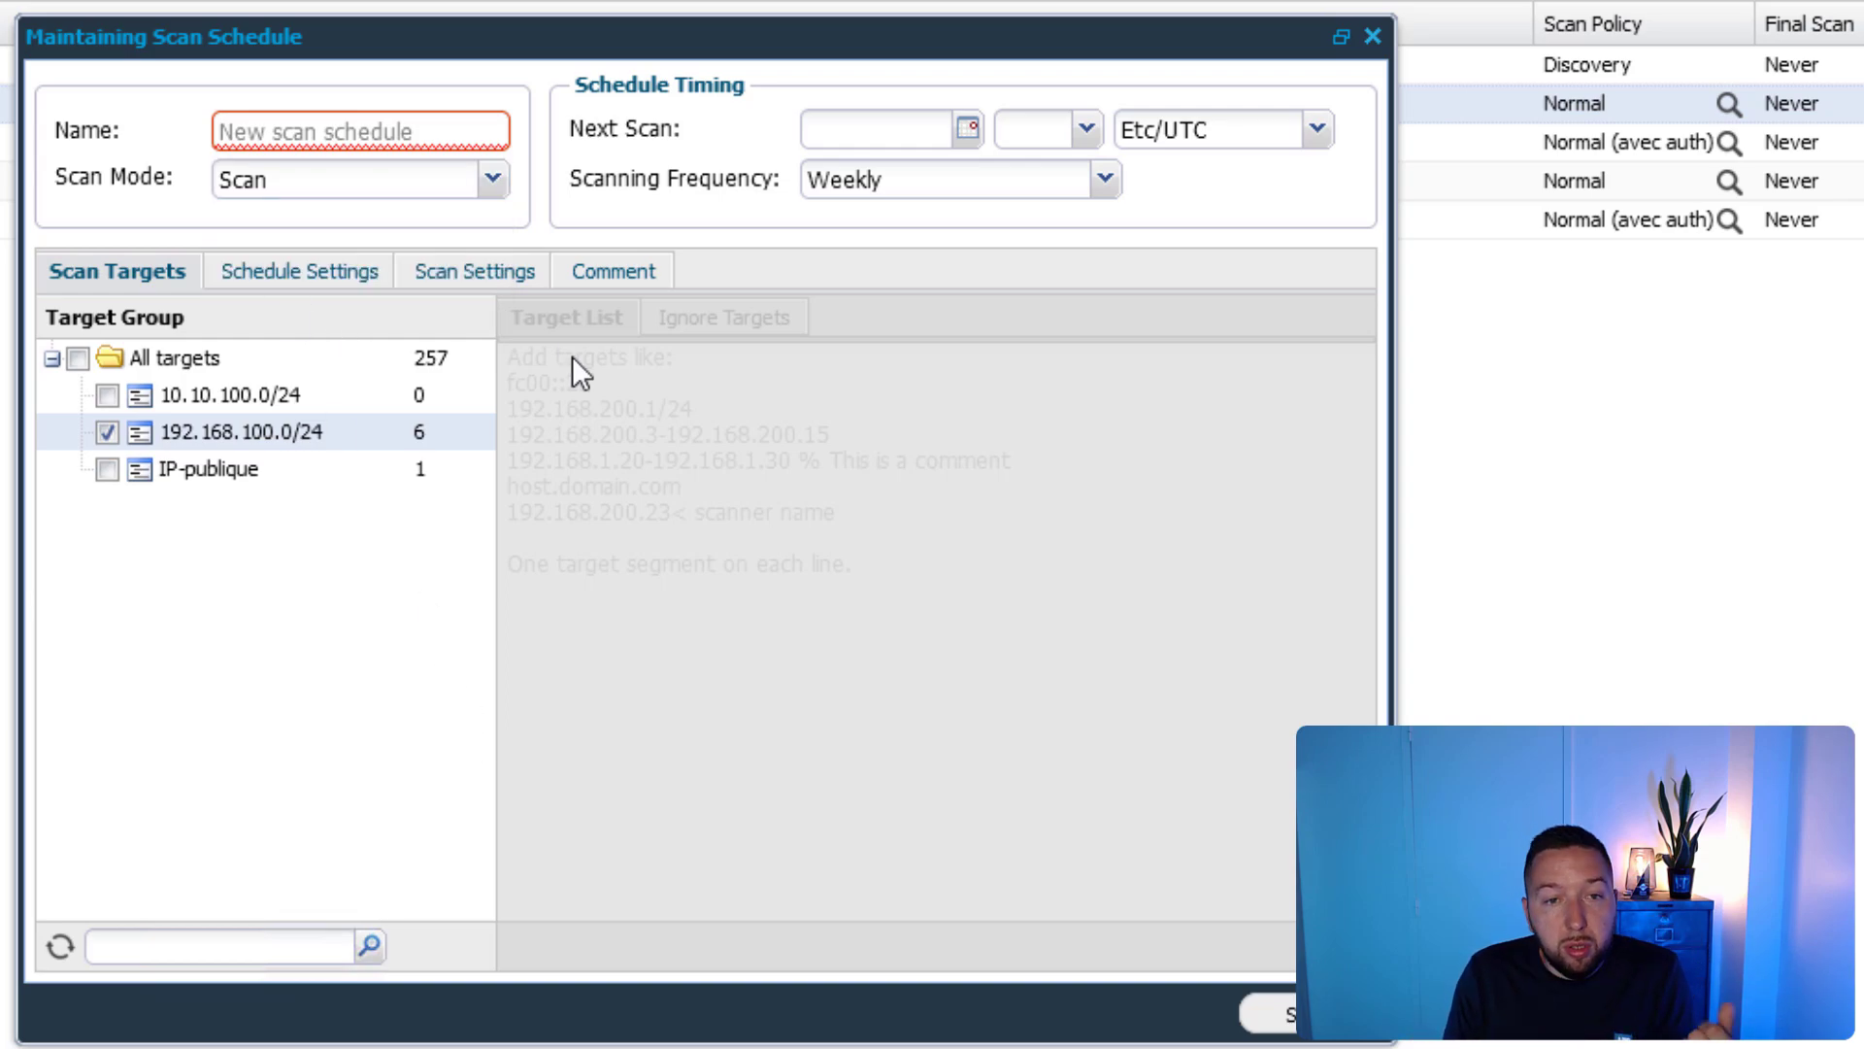
Step: Check the new schedule's scan policy, concurrency and frequency options, keep Normal and Weekly, and close the form without saving
{"action": "left_click", "coordinate": [496, 279]}
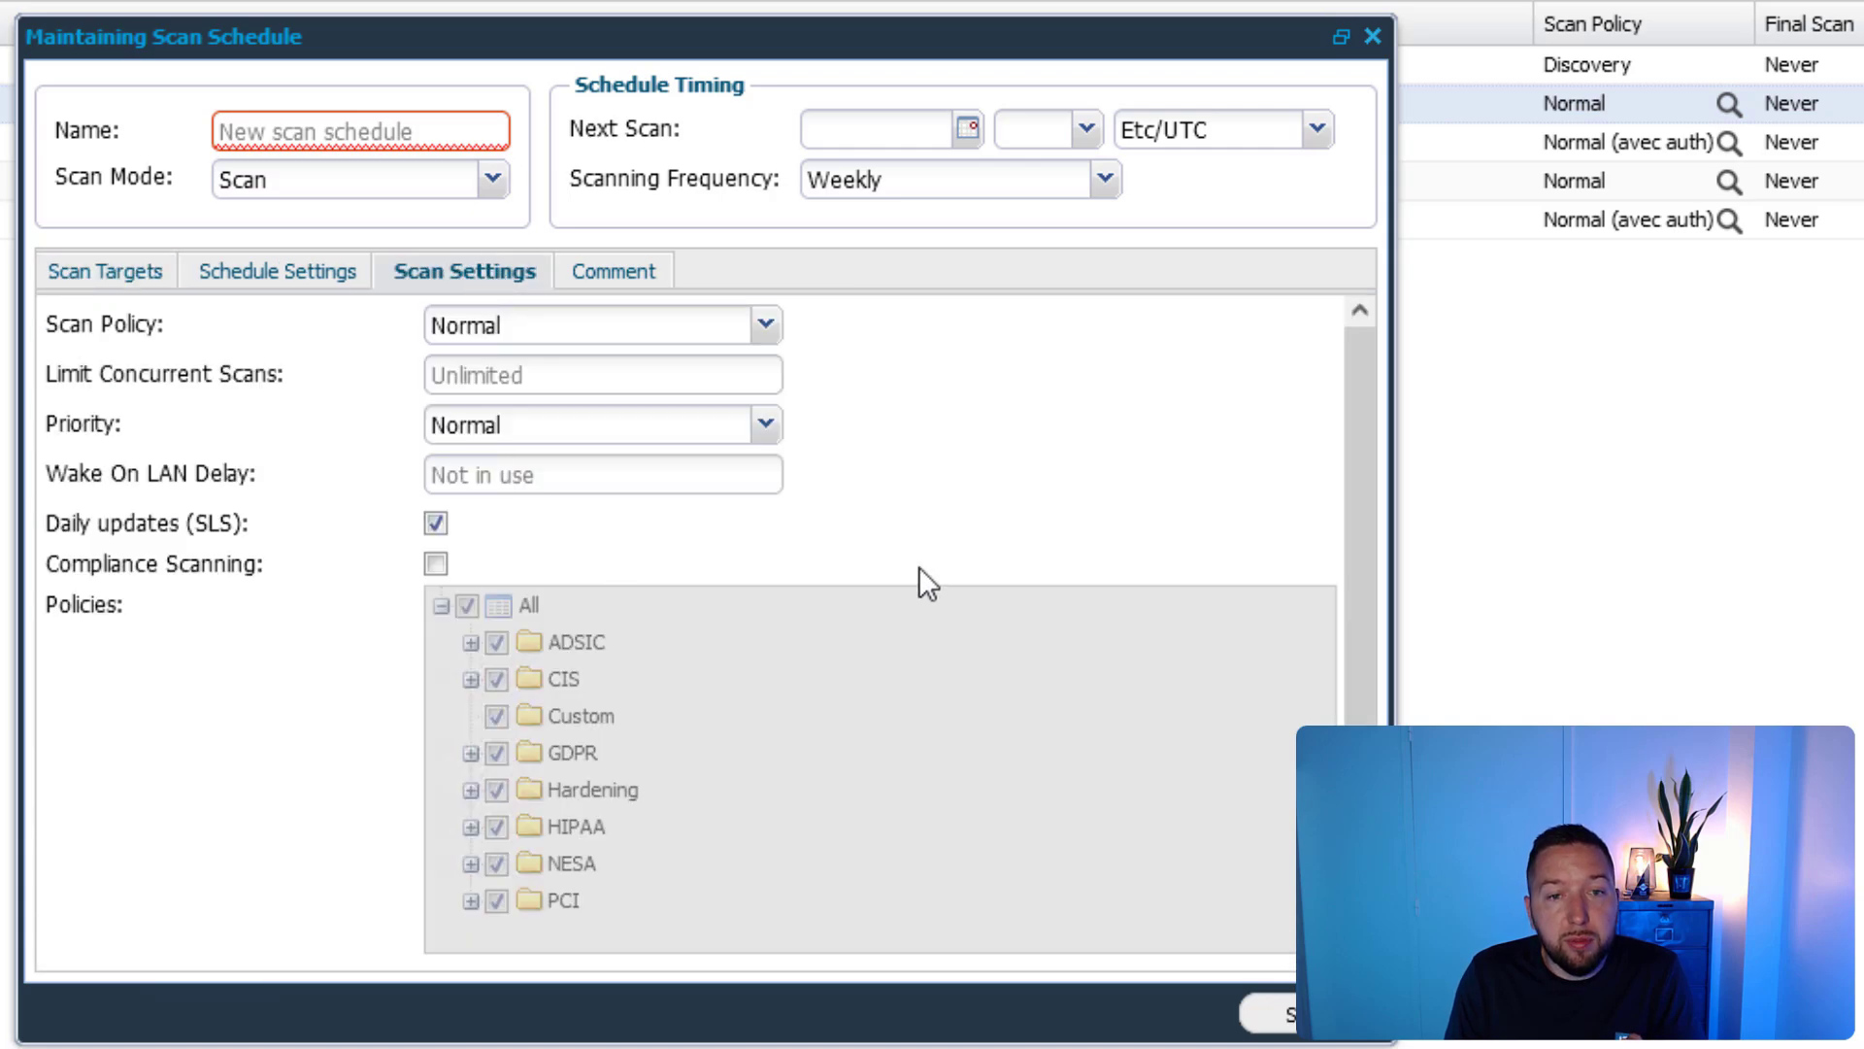
{"action": "left_click", "coordinate": [766, 327]}
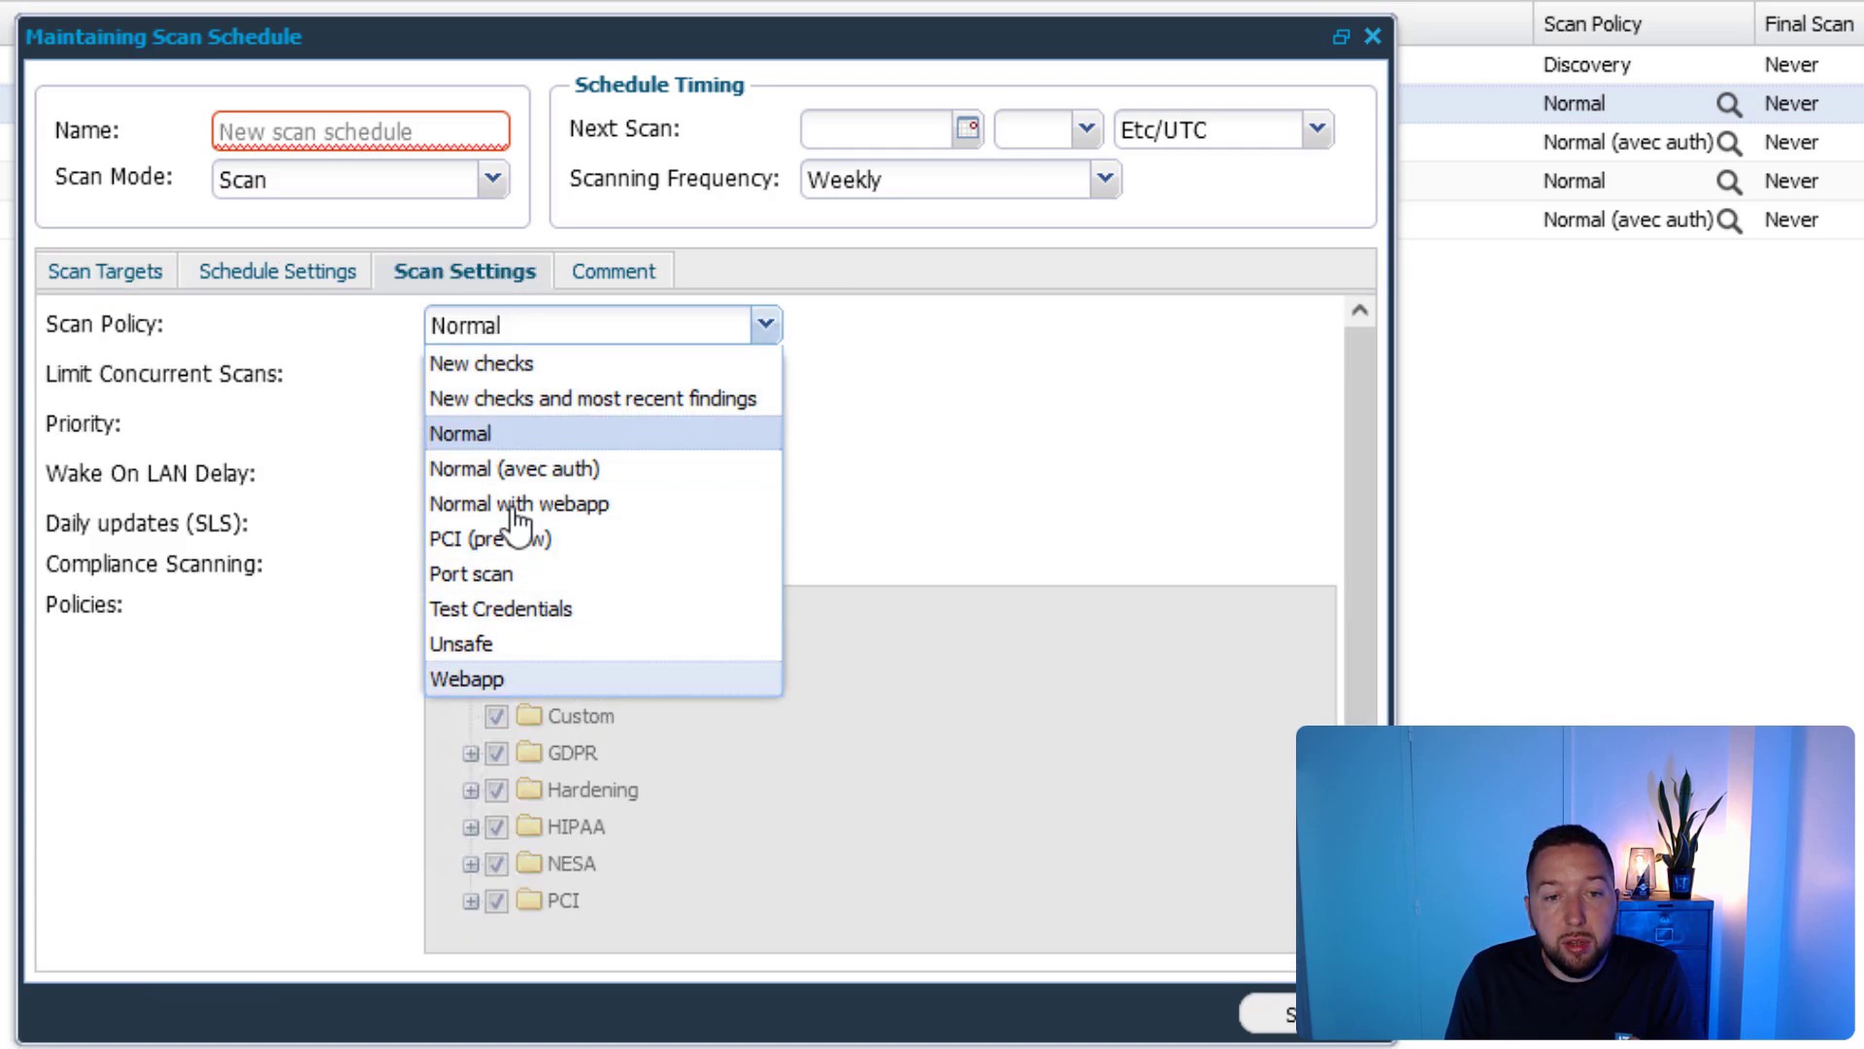
{"action": "left_click", "coordinate": [456, 433]}
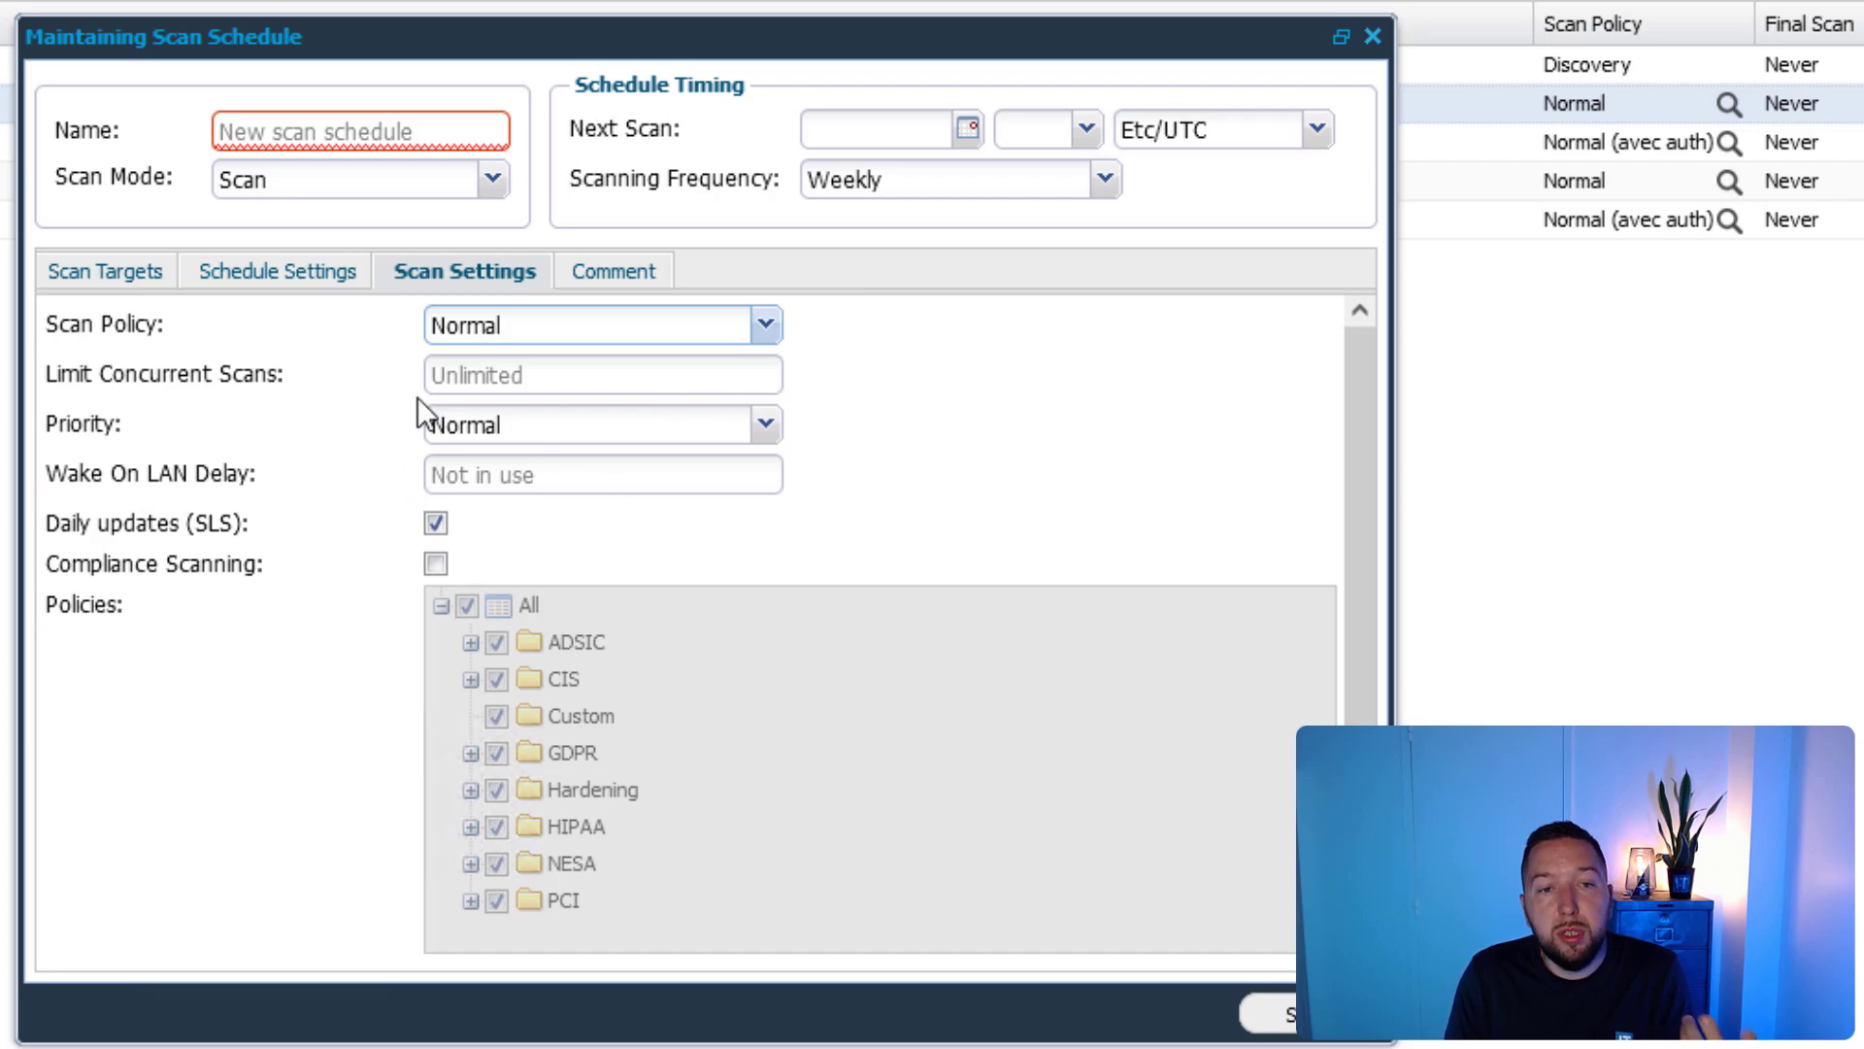
{"action": "left_click", "coordinate": [522, 382]}
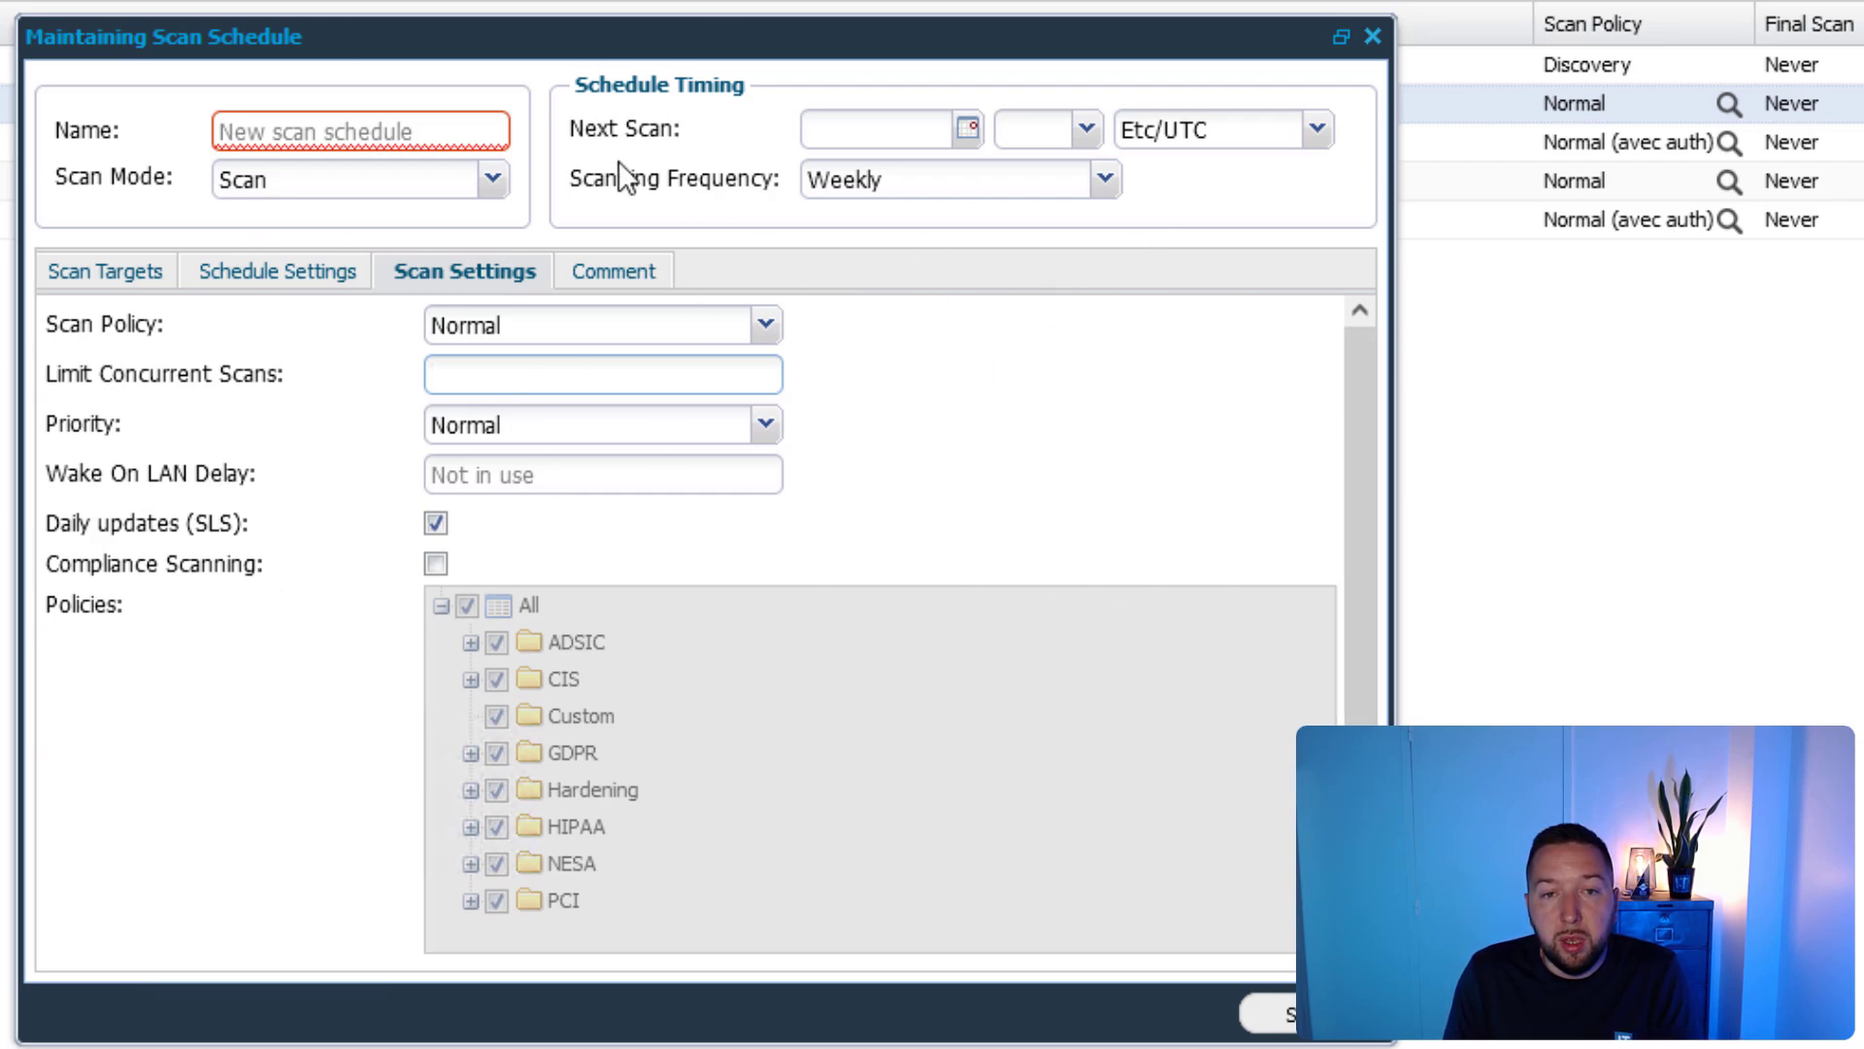
{"action": "left_click", "coordinate": [1107, 182]}
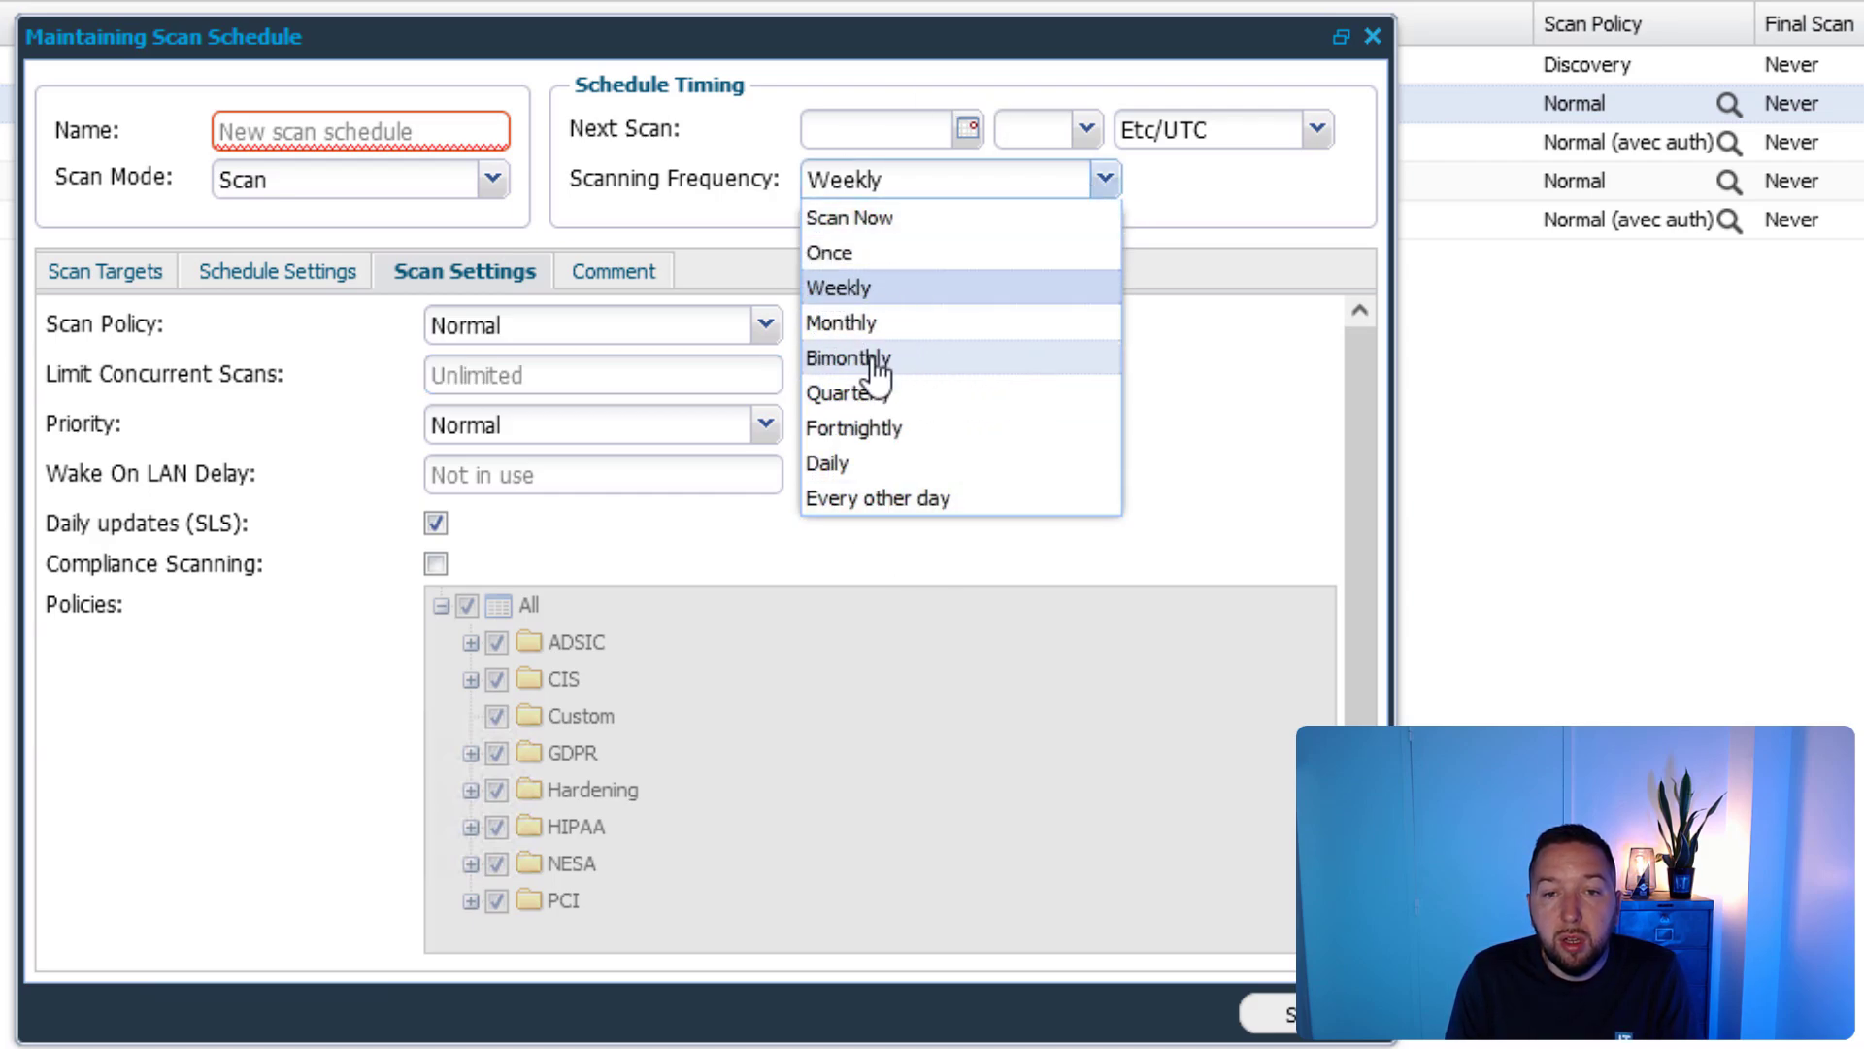
{"action": "left_click", "coordinate": [1010, 287]}
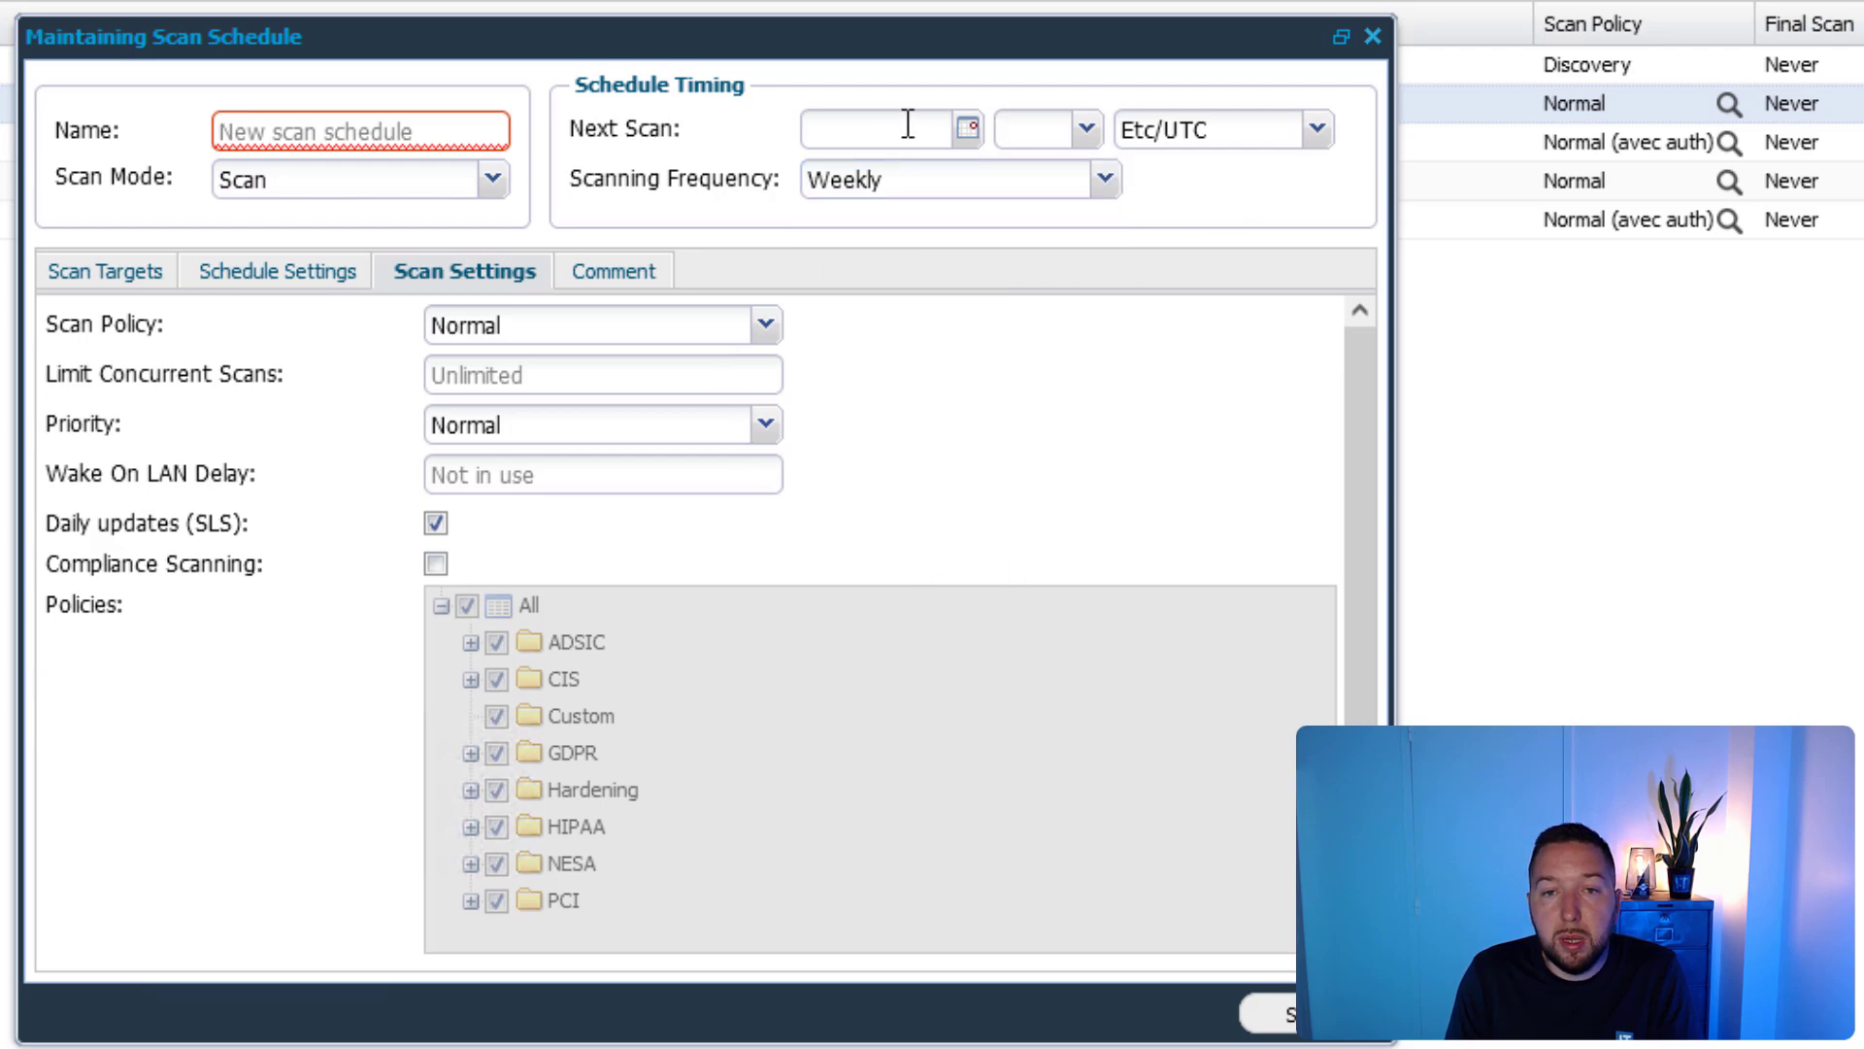
{"action": "left_click", "coordinate": [1372, 37]}
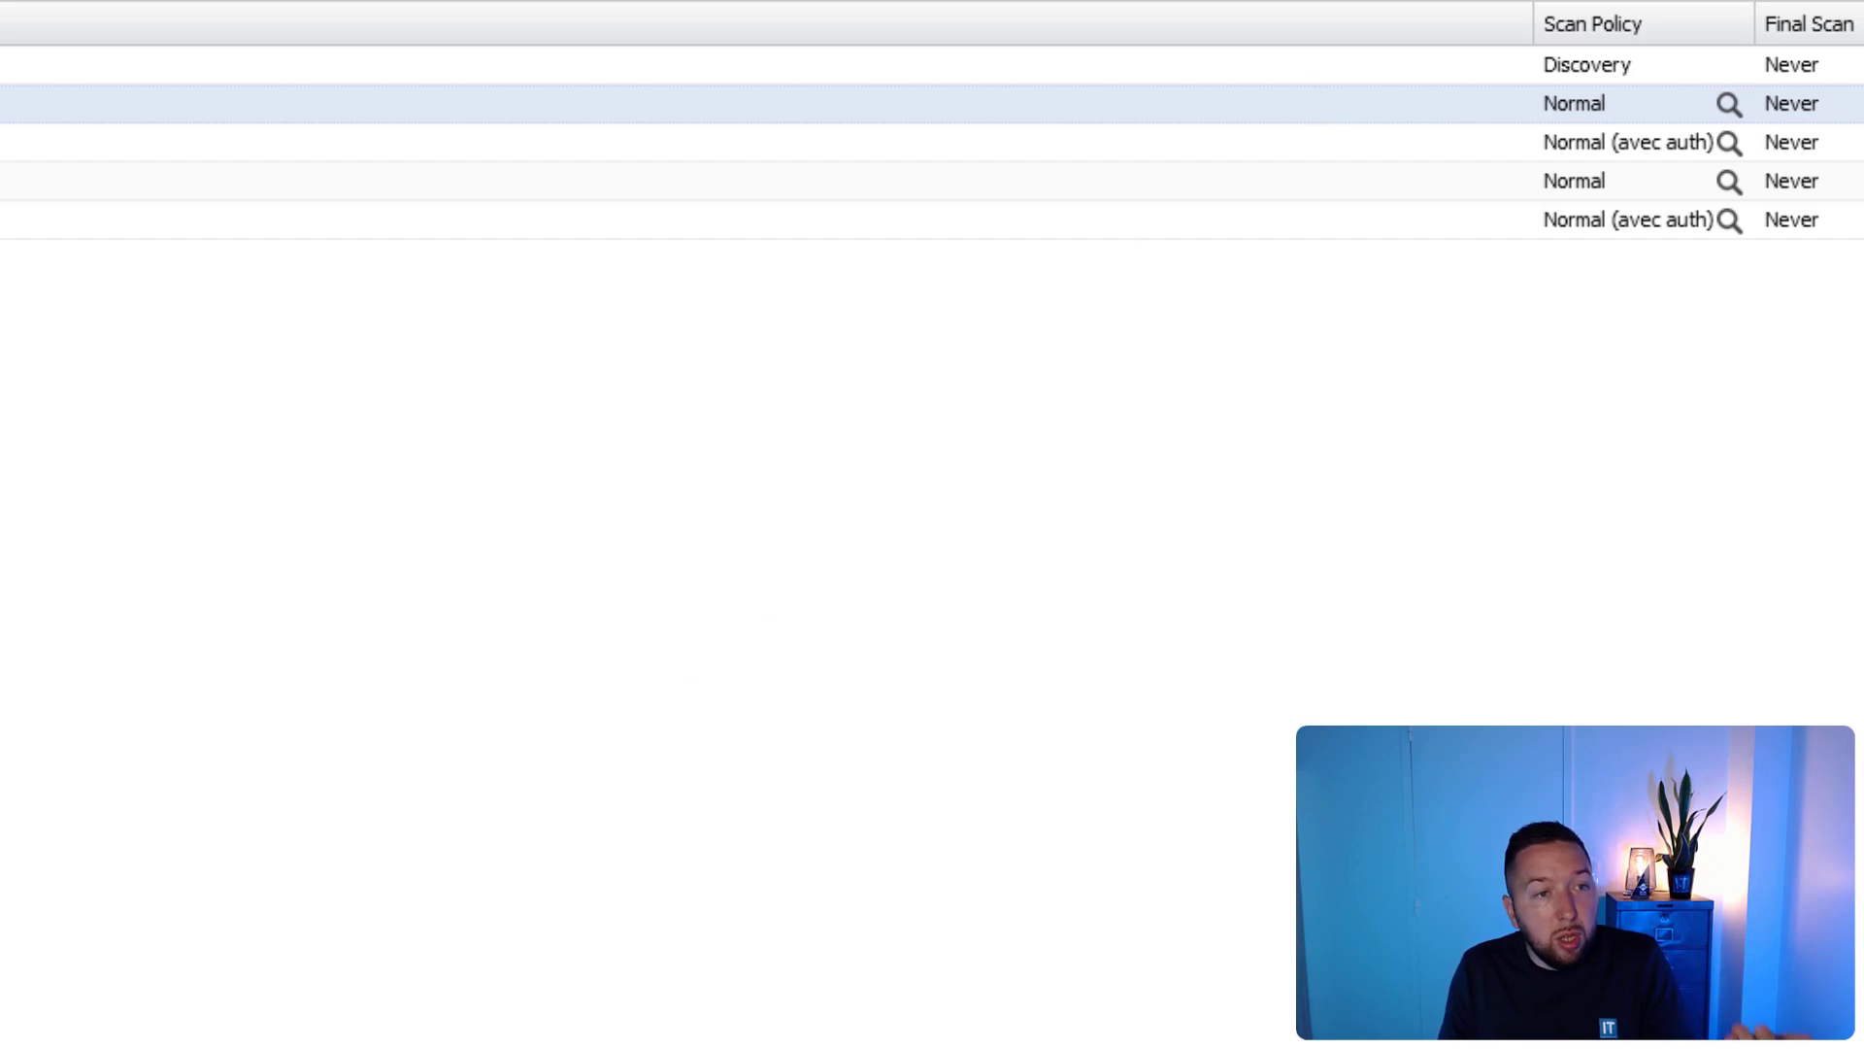
Step: Check the scan status list, return to the schedules, and run the "Scan de vulnérabilités" schedule immediately
{"action": "left_click", "coordinate": [330, 53]}
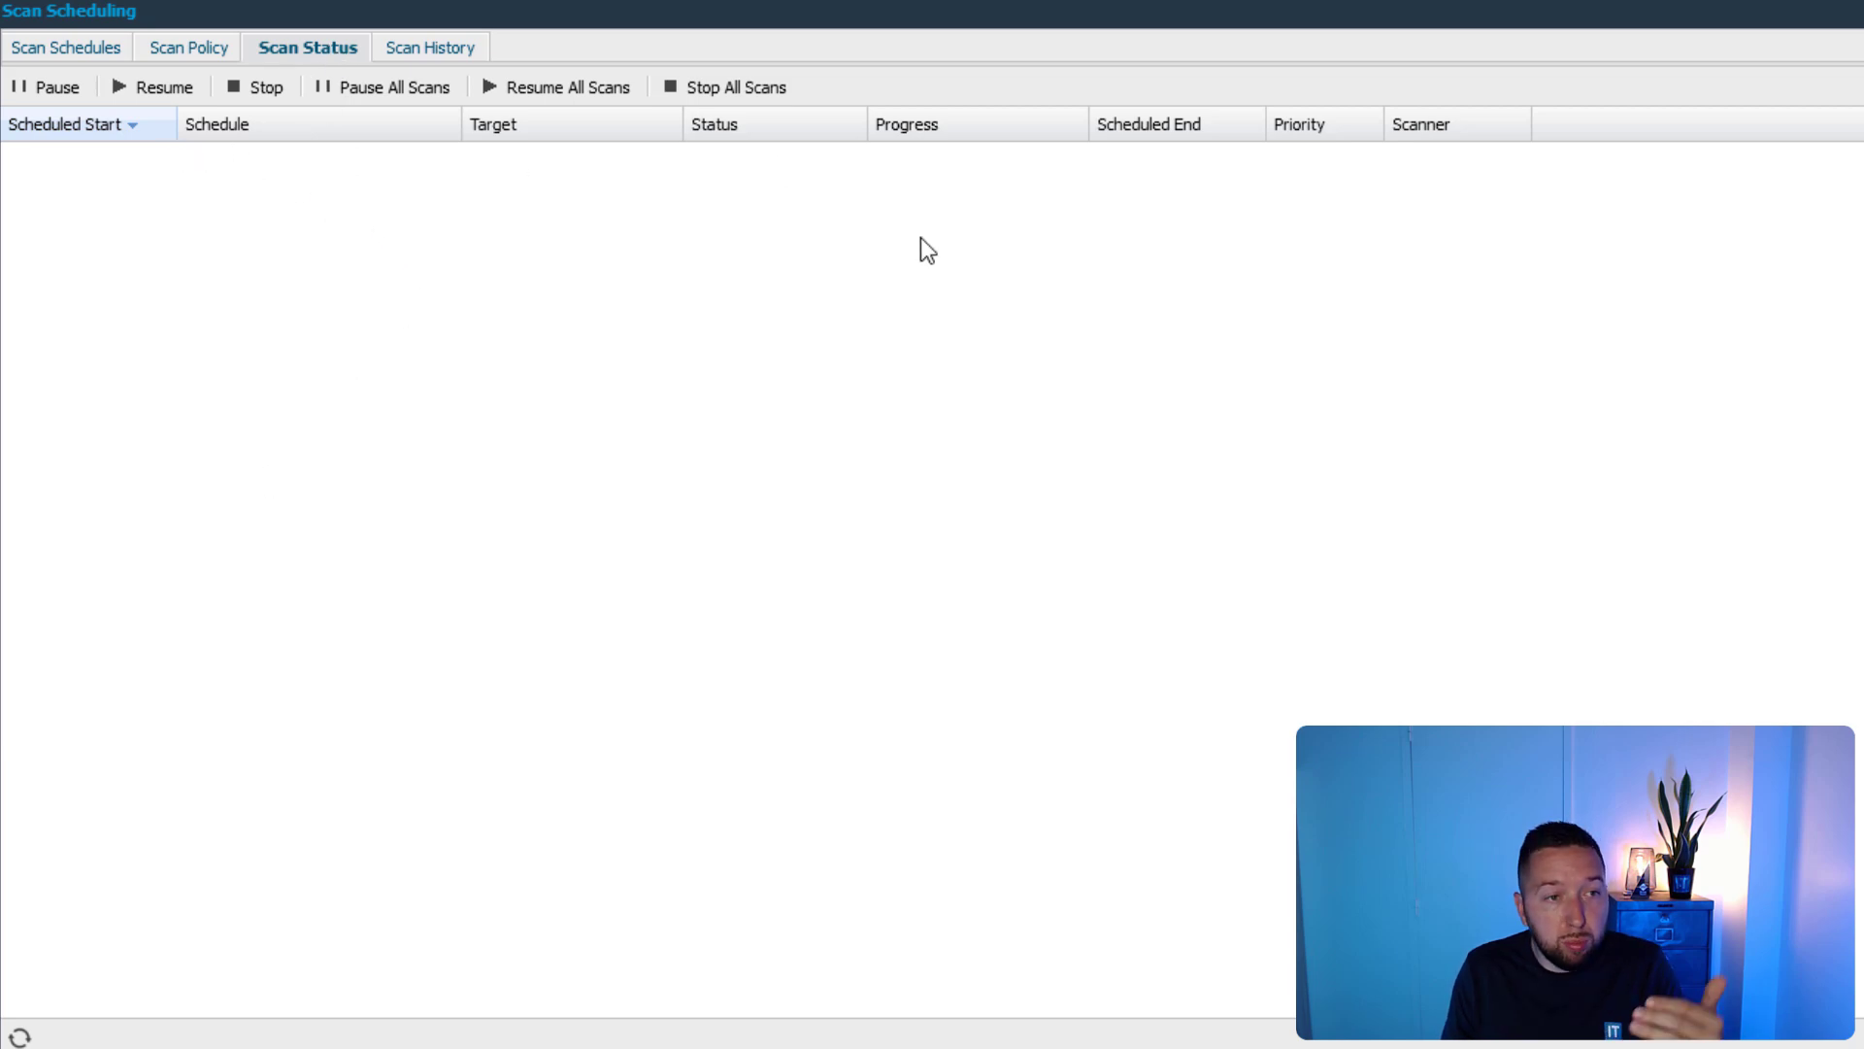
{"action": "left_click", "coordinate": [23, 58]}
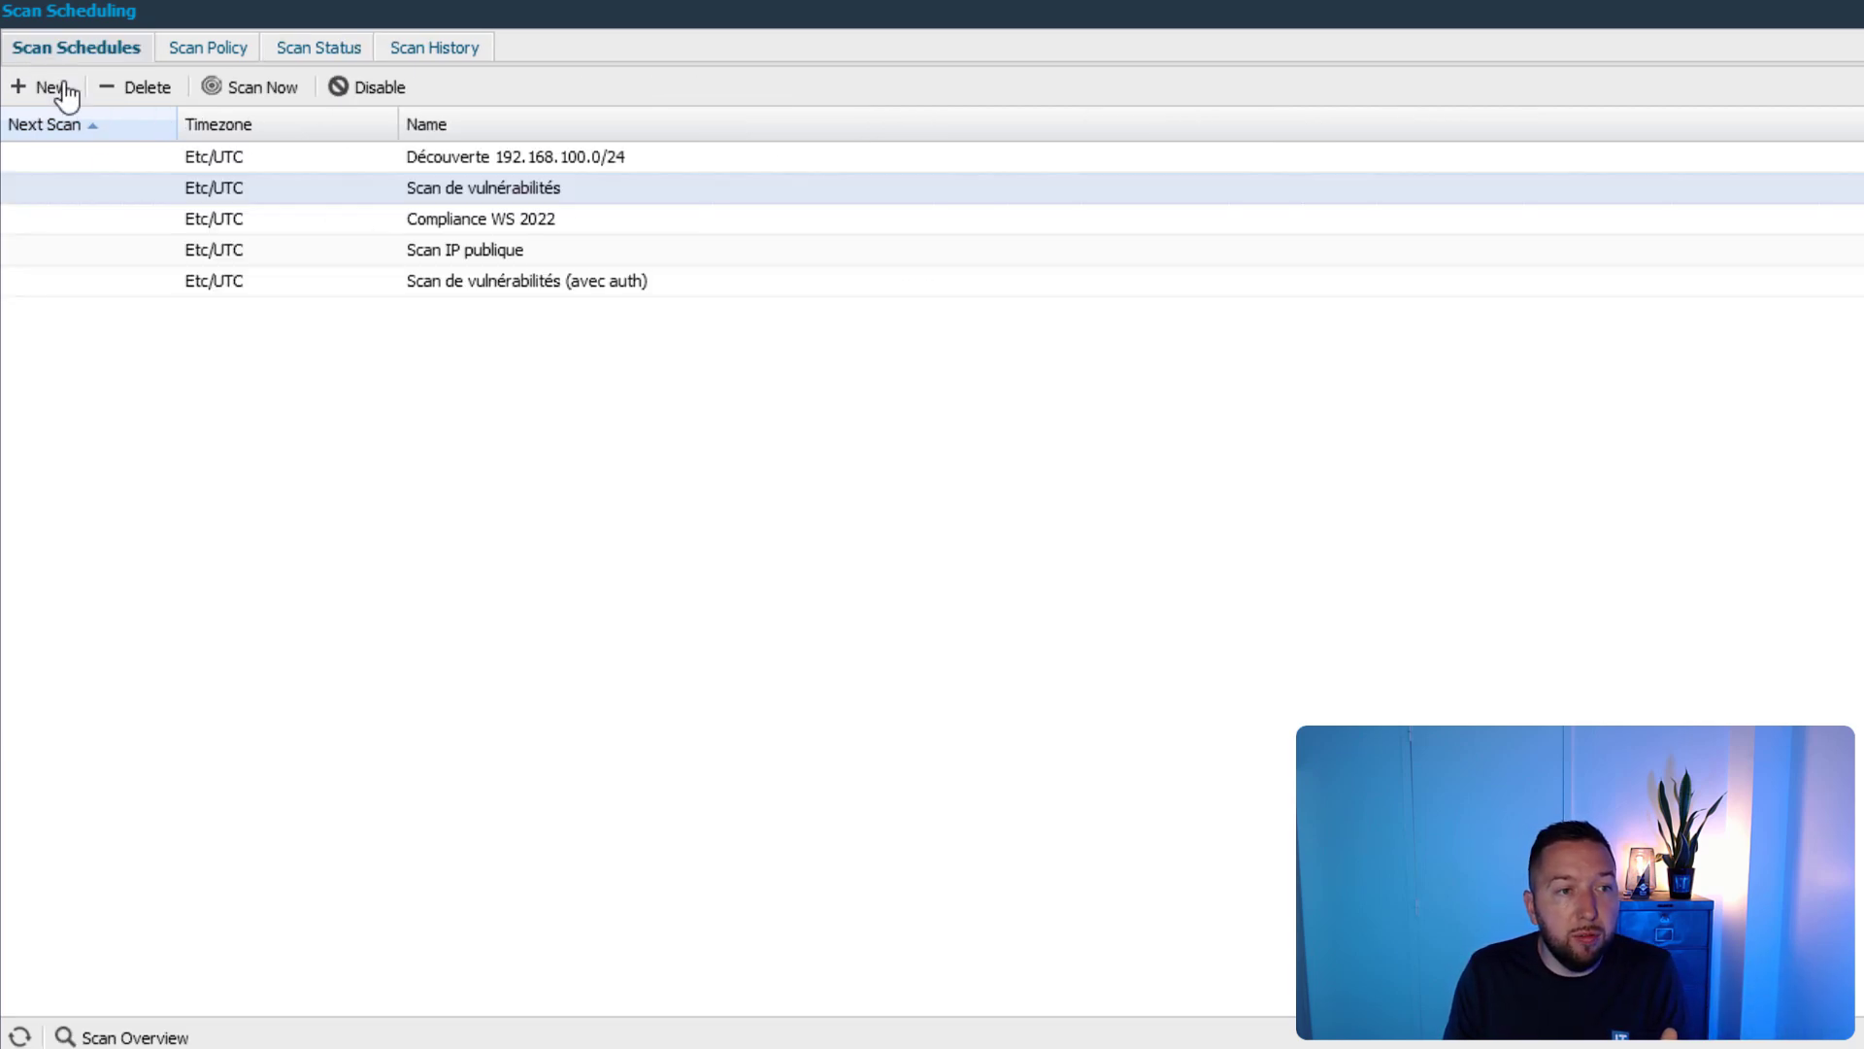
{"action": "right_click", "coordinate": [509, 184]}
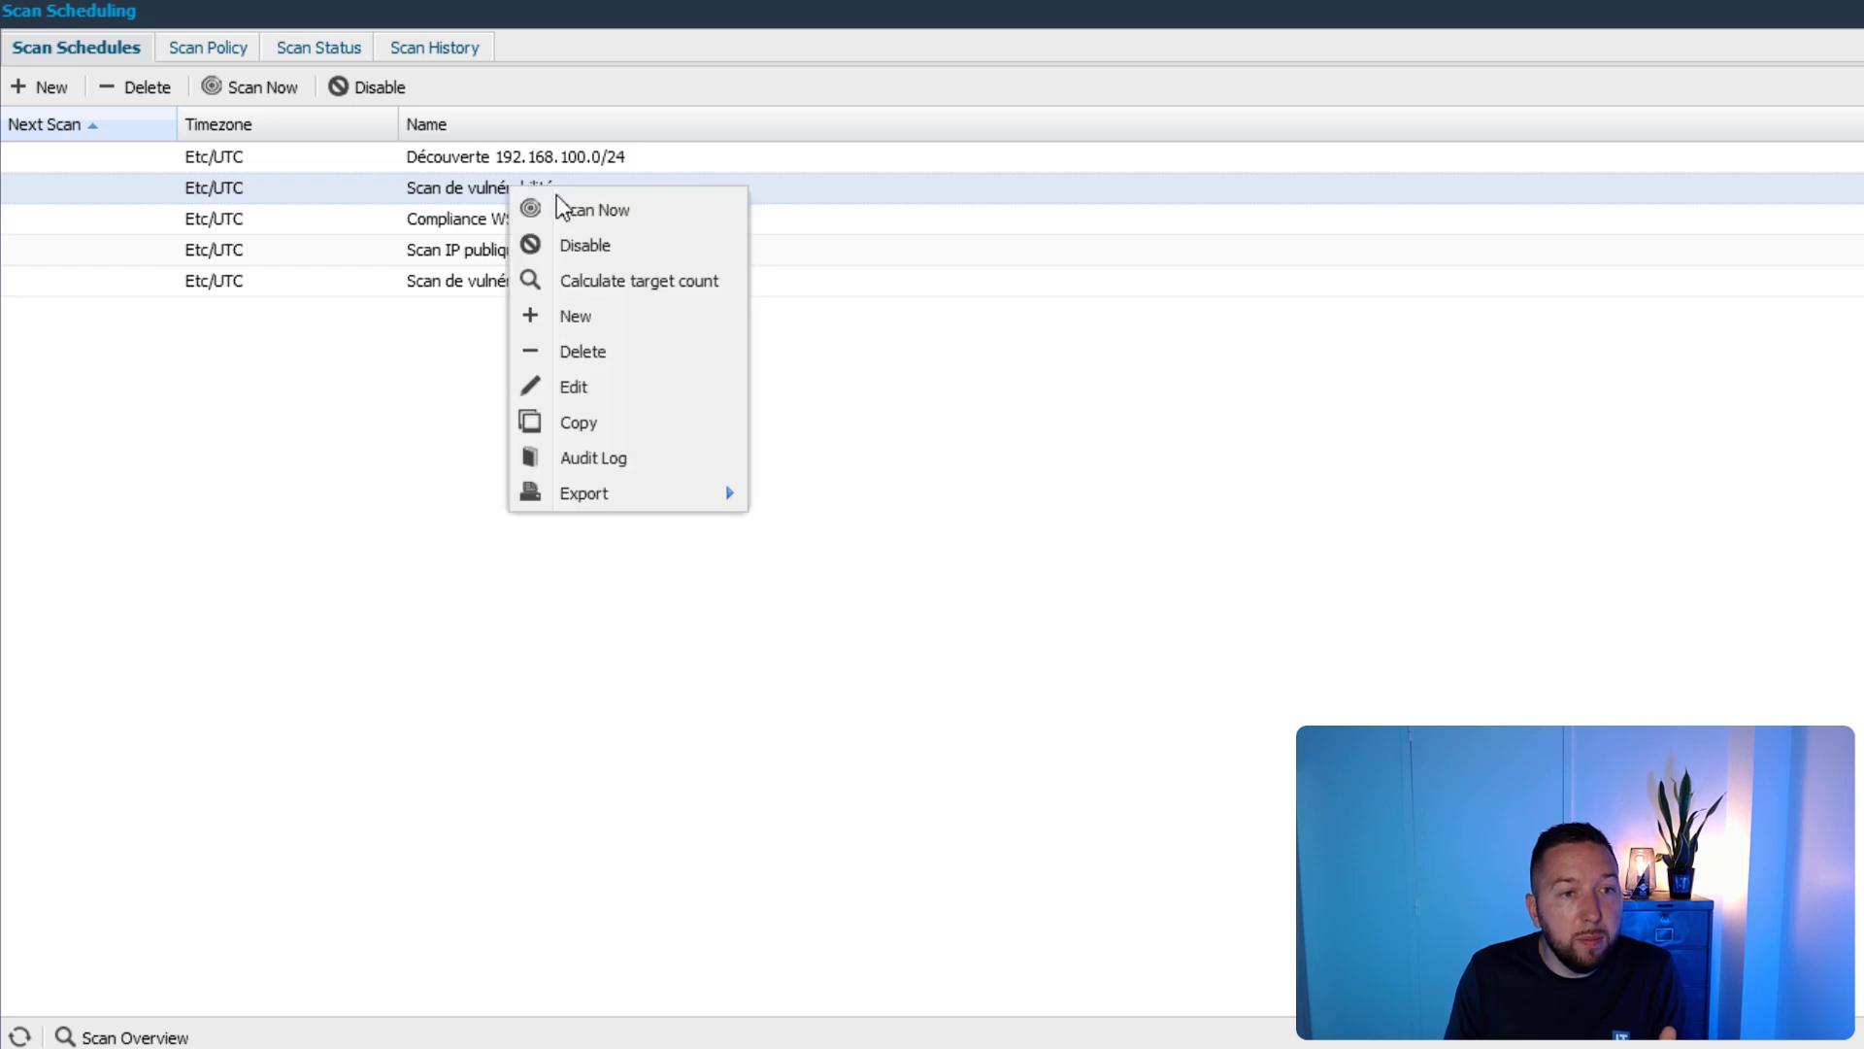
{"action": "left_click", "coordinate": [587, 205]}
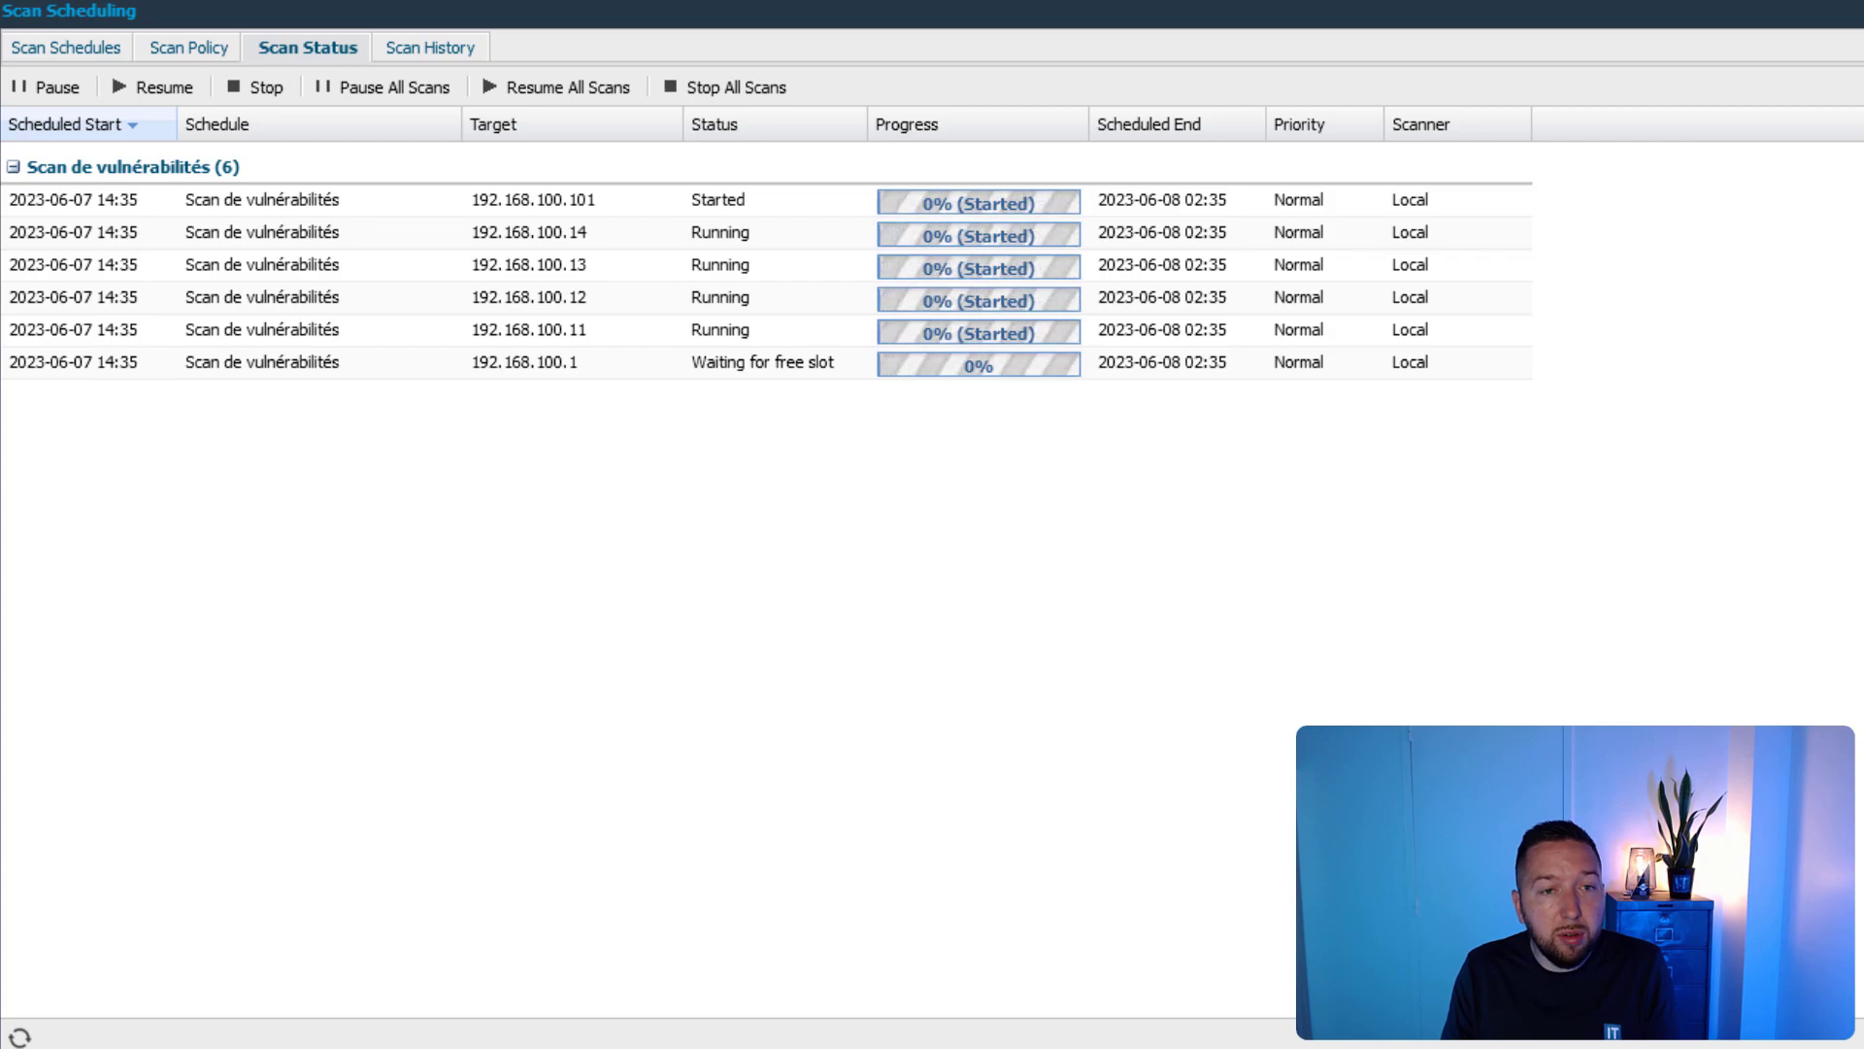
{"action": "left_click", "coordinate": [39, 1047]}
{"action": "mouse_move", "coordinate": [153, 668]}
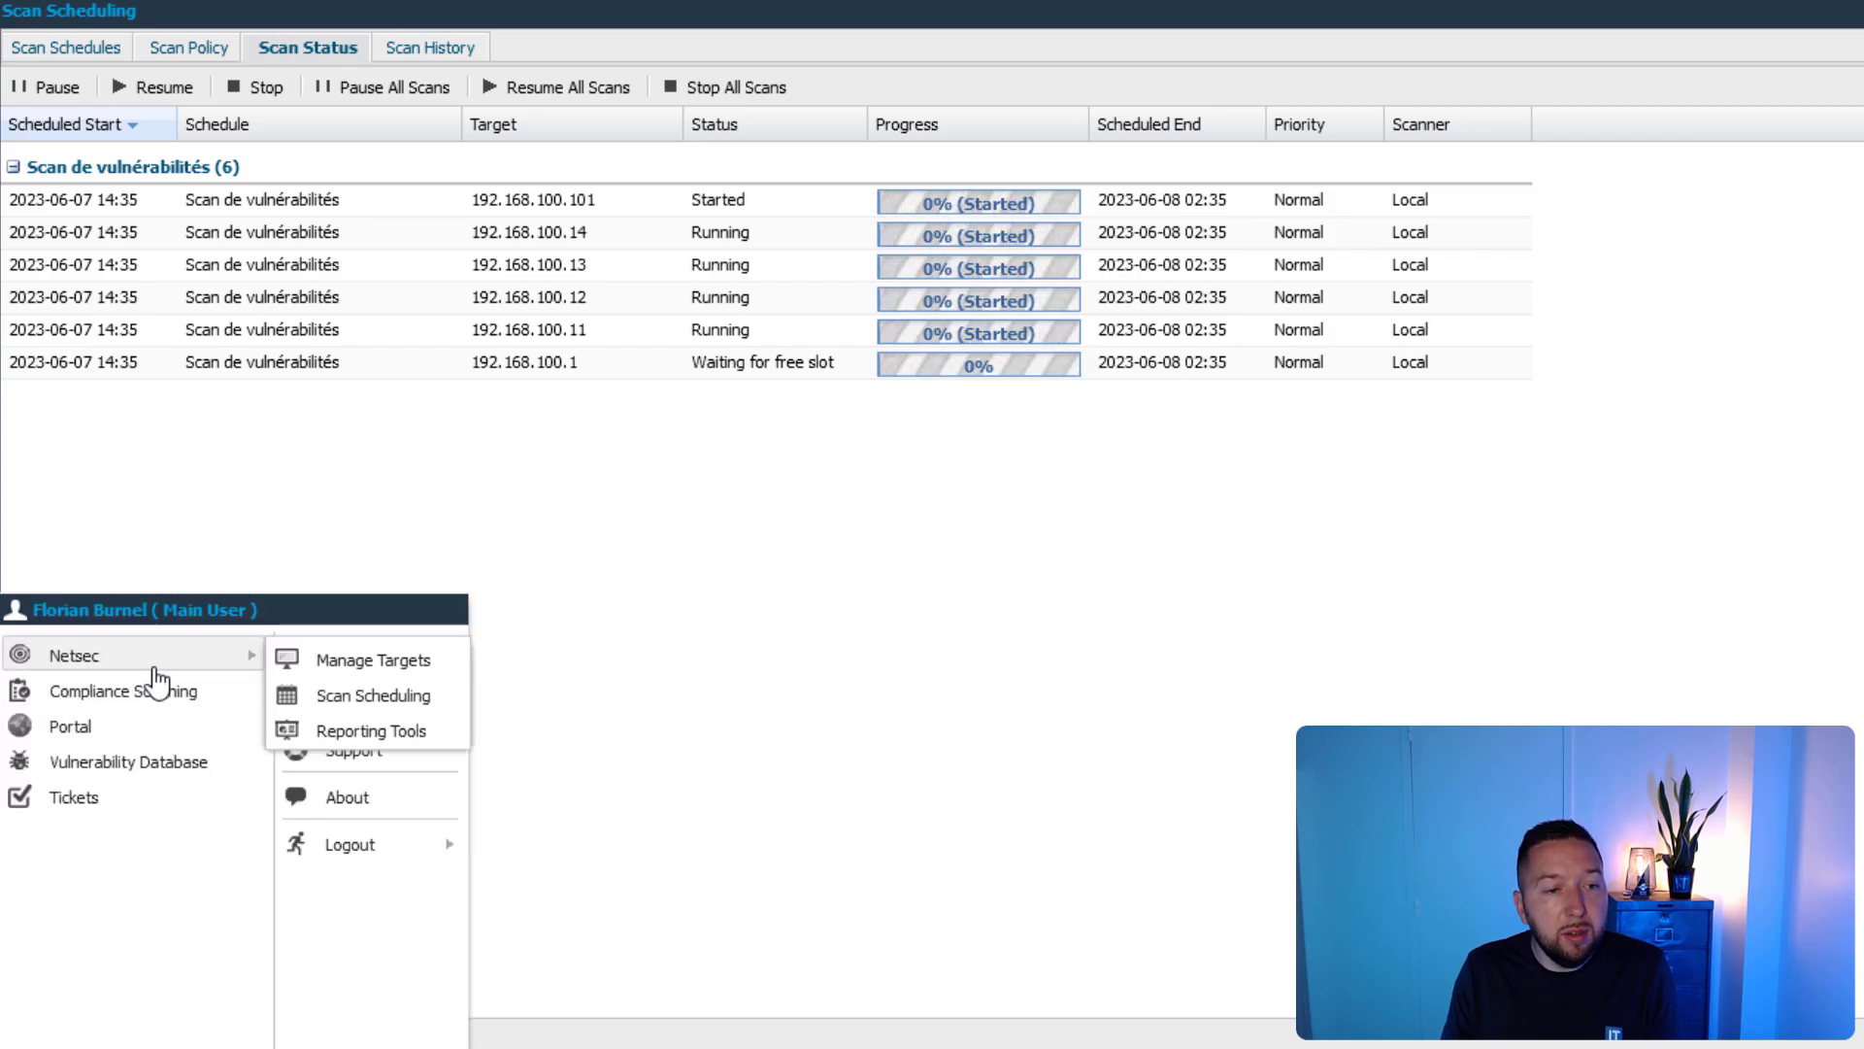
{"action": "left_click", "coordinate": [387, 735]}
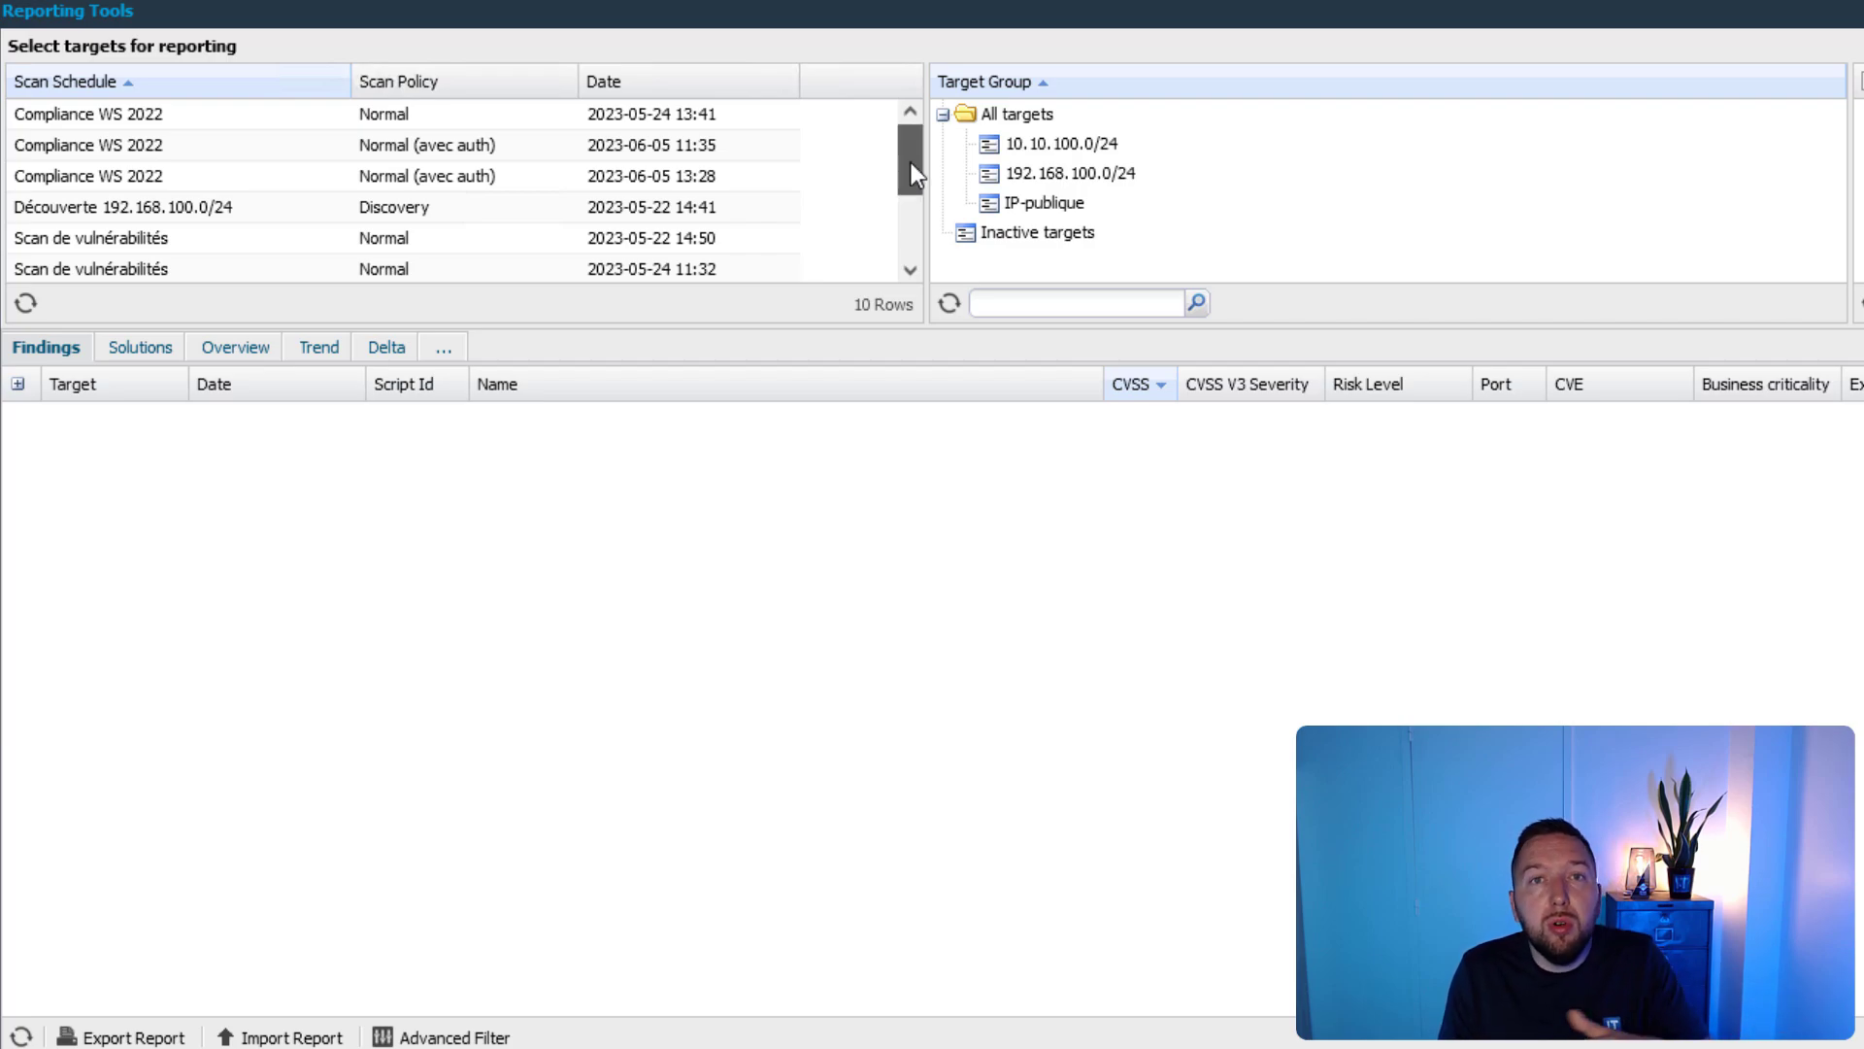
{"action": "left_click_drag", "start_coordinate": [911, 161], "coordinate": [891, 207]}
{"action": "left_click", "coordinate": [247, 217]}
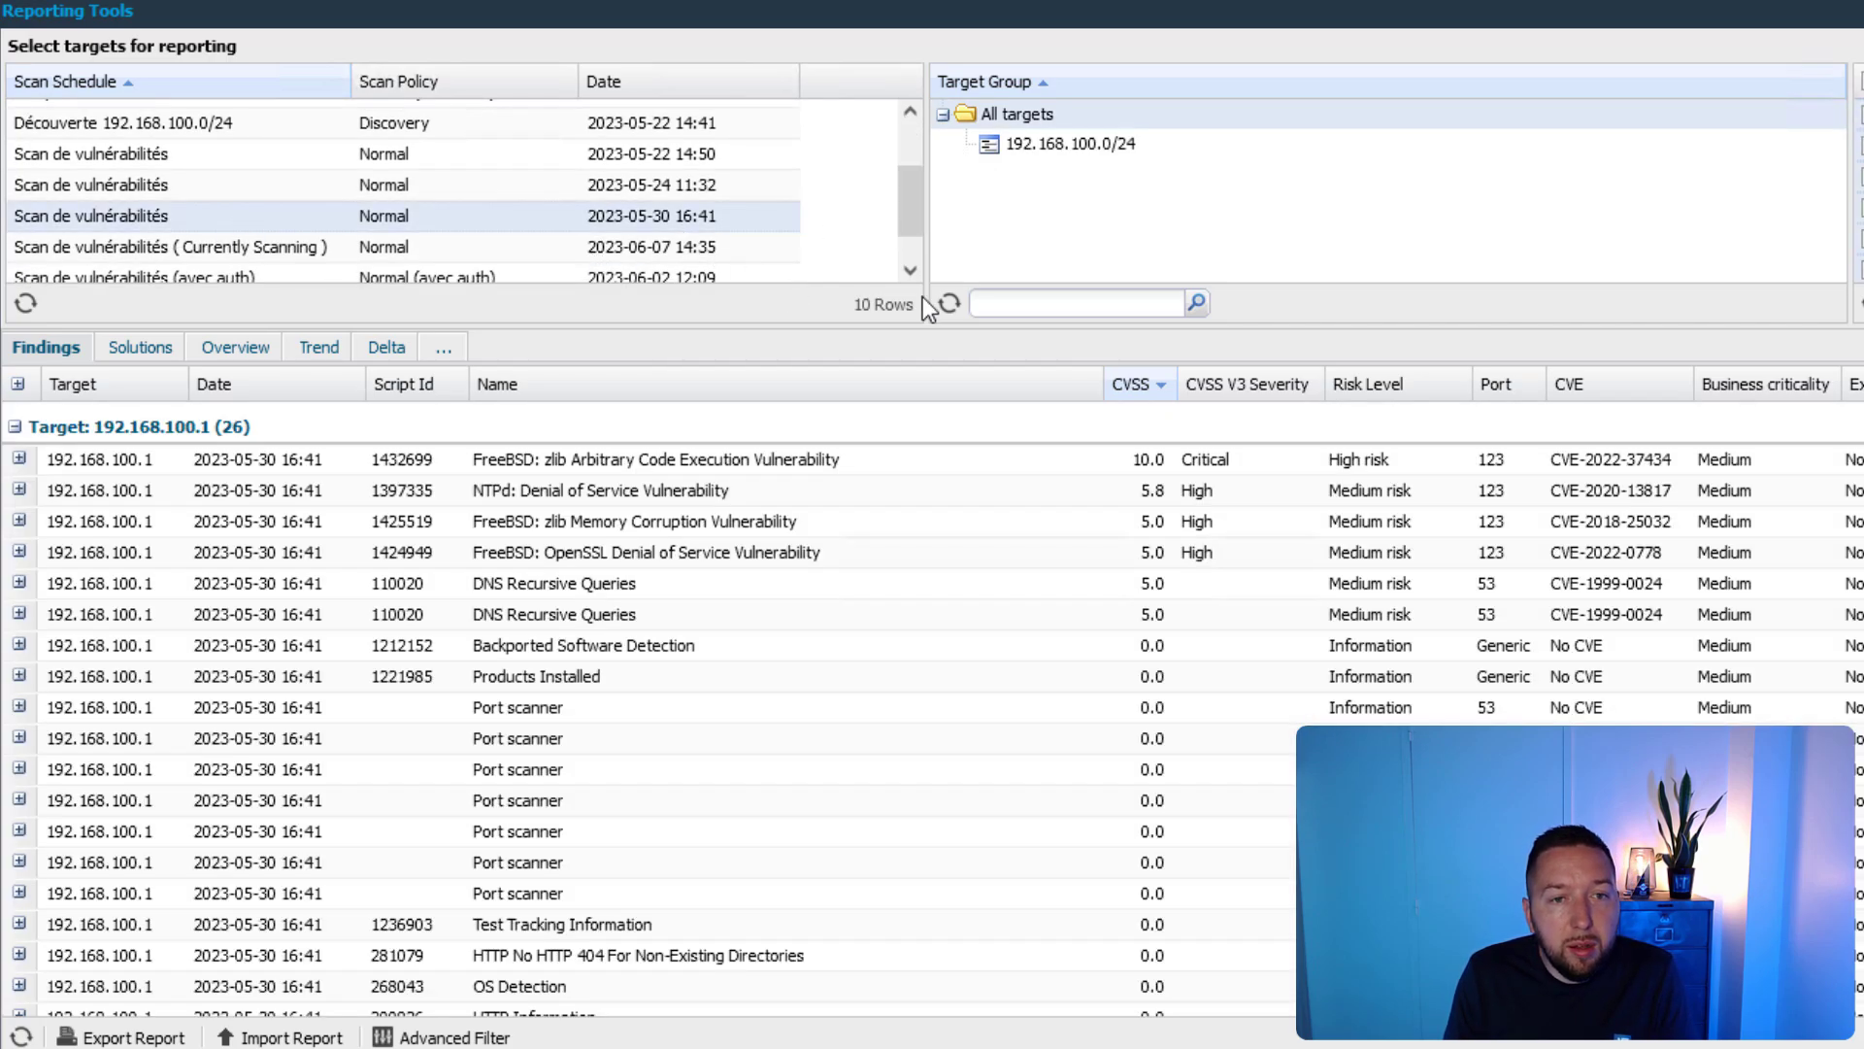
{"action": "left_click", "coordinate": [1076, 153]}
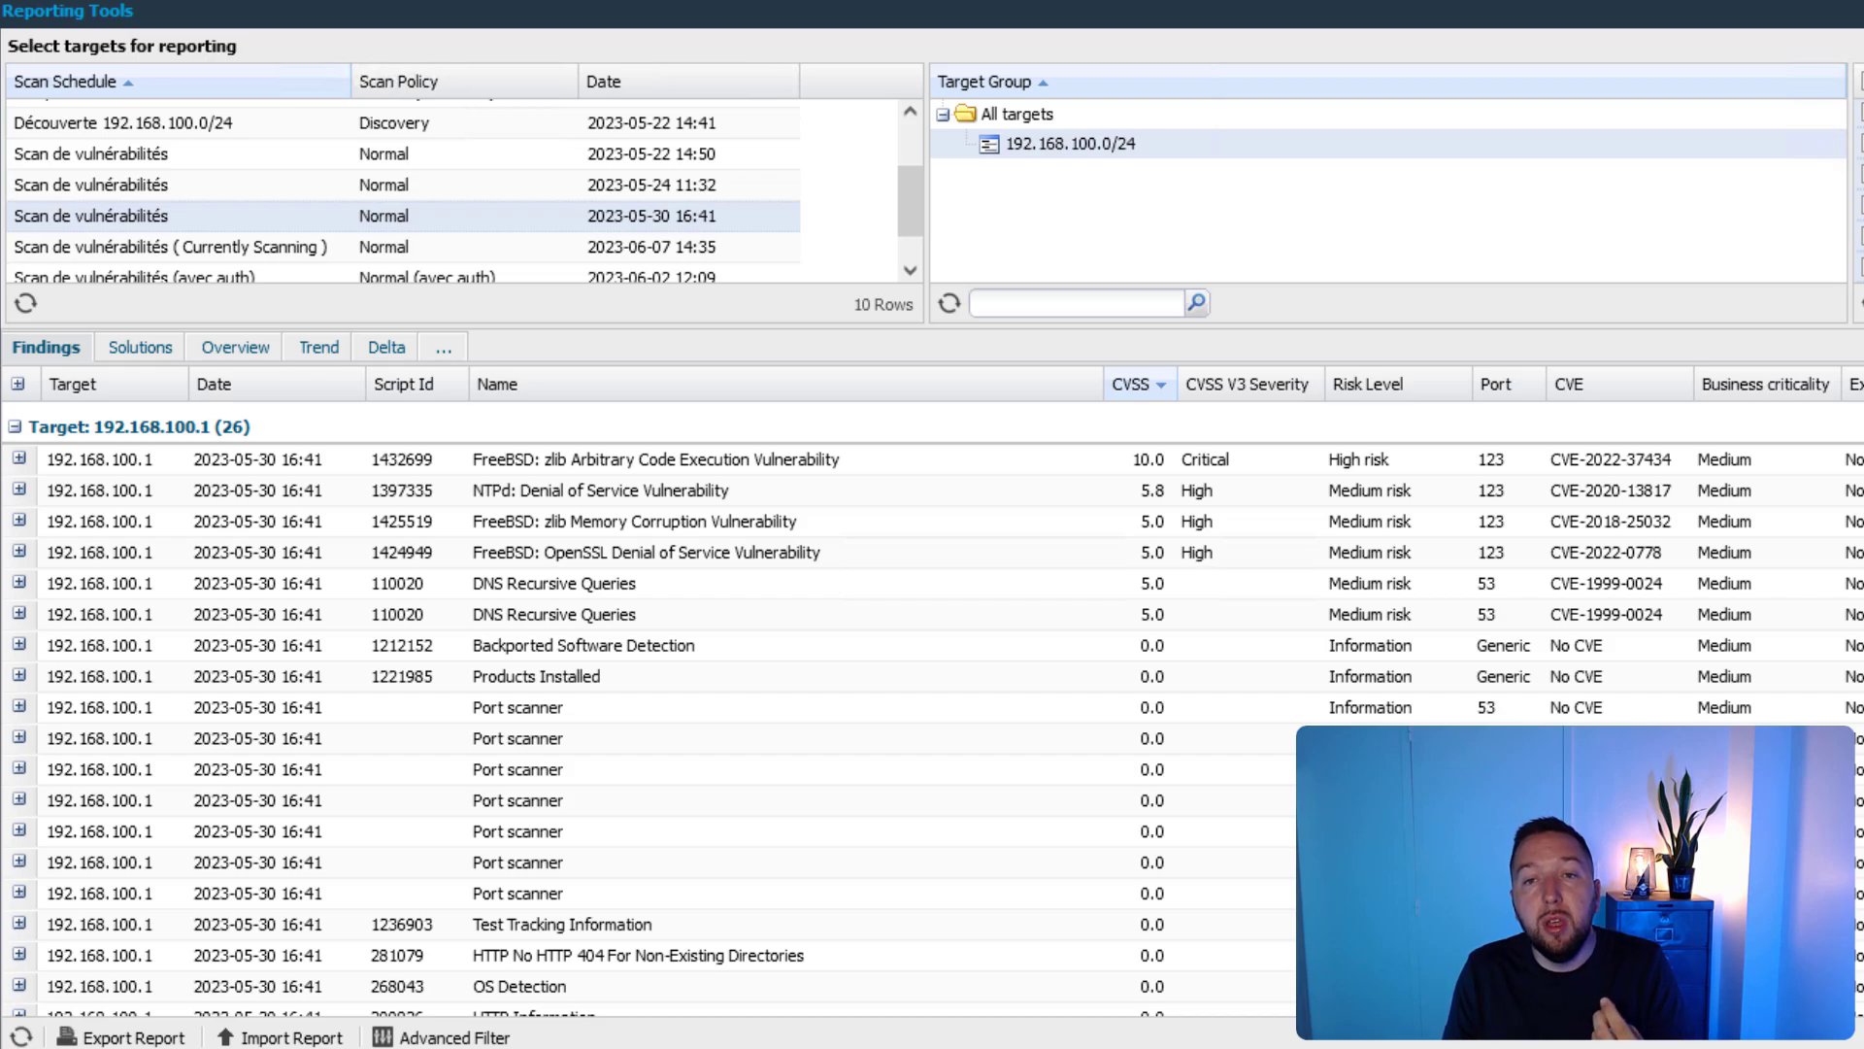
Step: Browse the findings target by target from 192.168.100.1 to 192.168.100.13, leaving the 192.168.100.12 findings expanded
{"action": "left_click", "coordinate": [14, 426]}
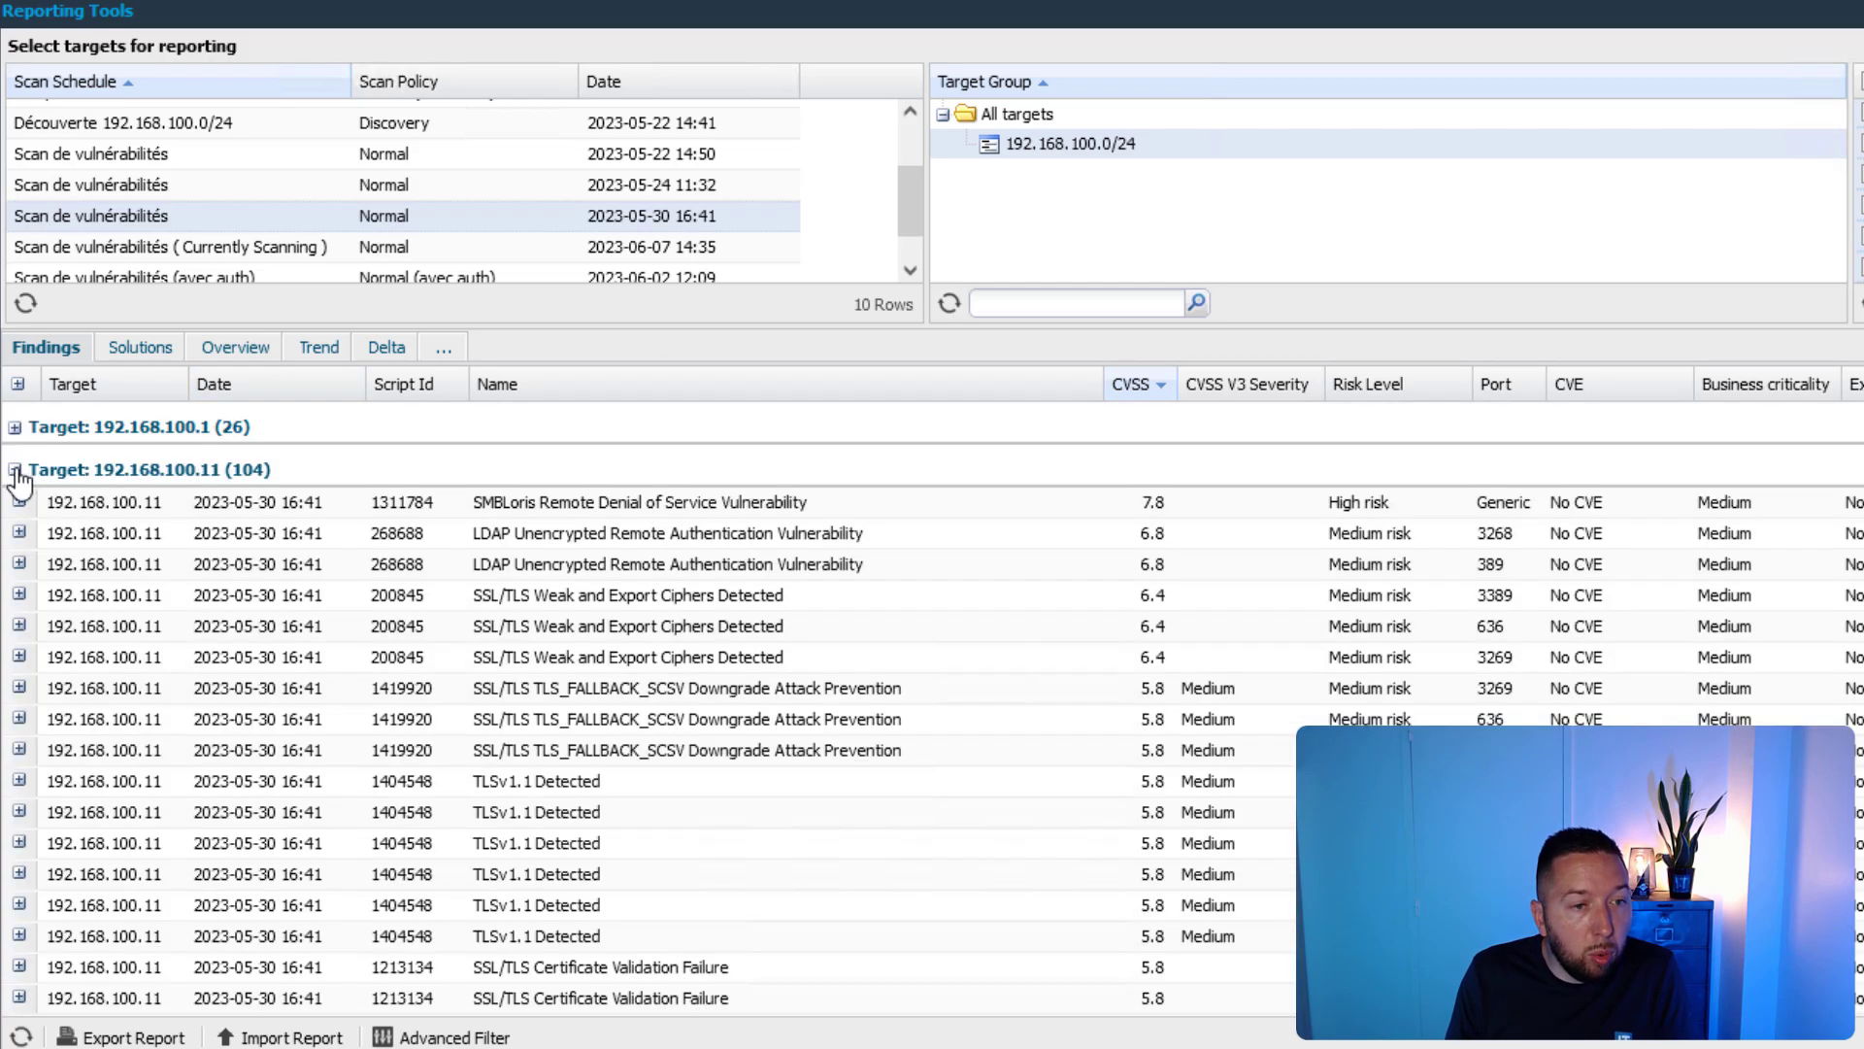
{"action": "left_click", "coordinate": [14, 470]}
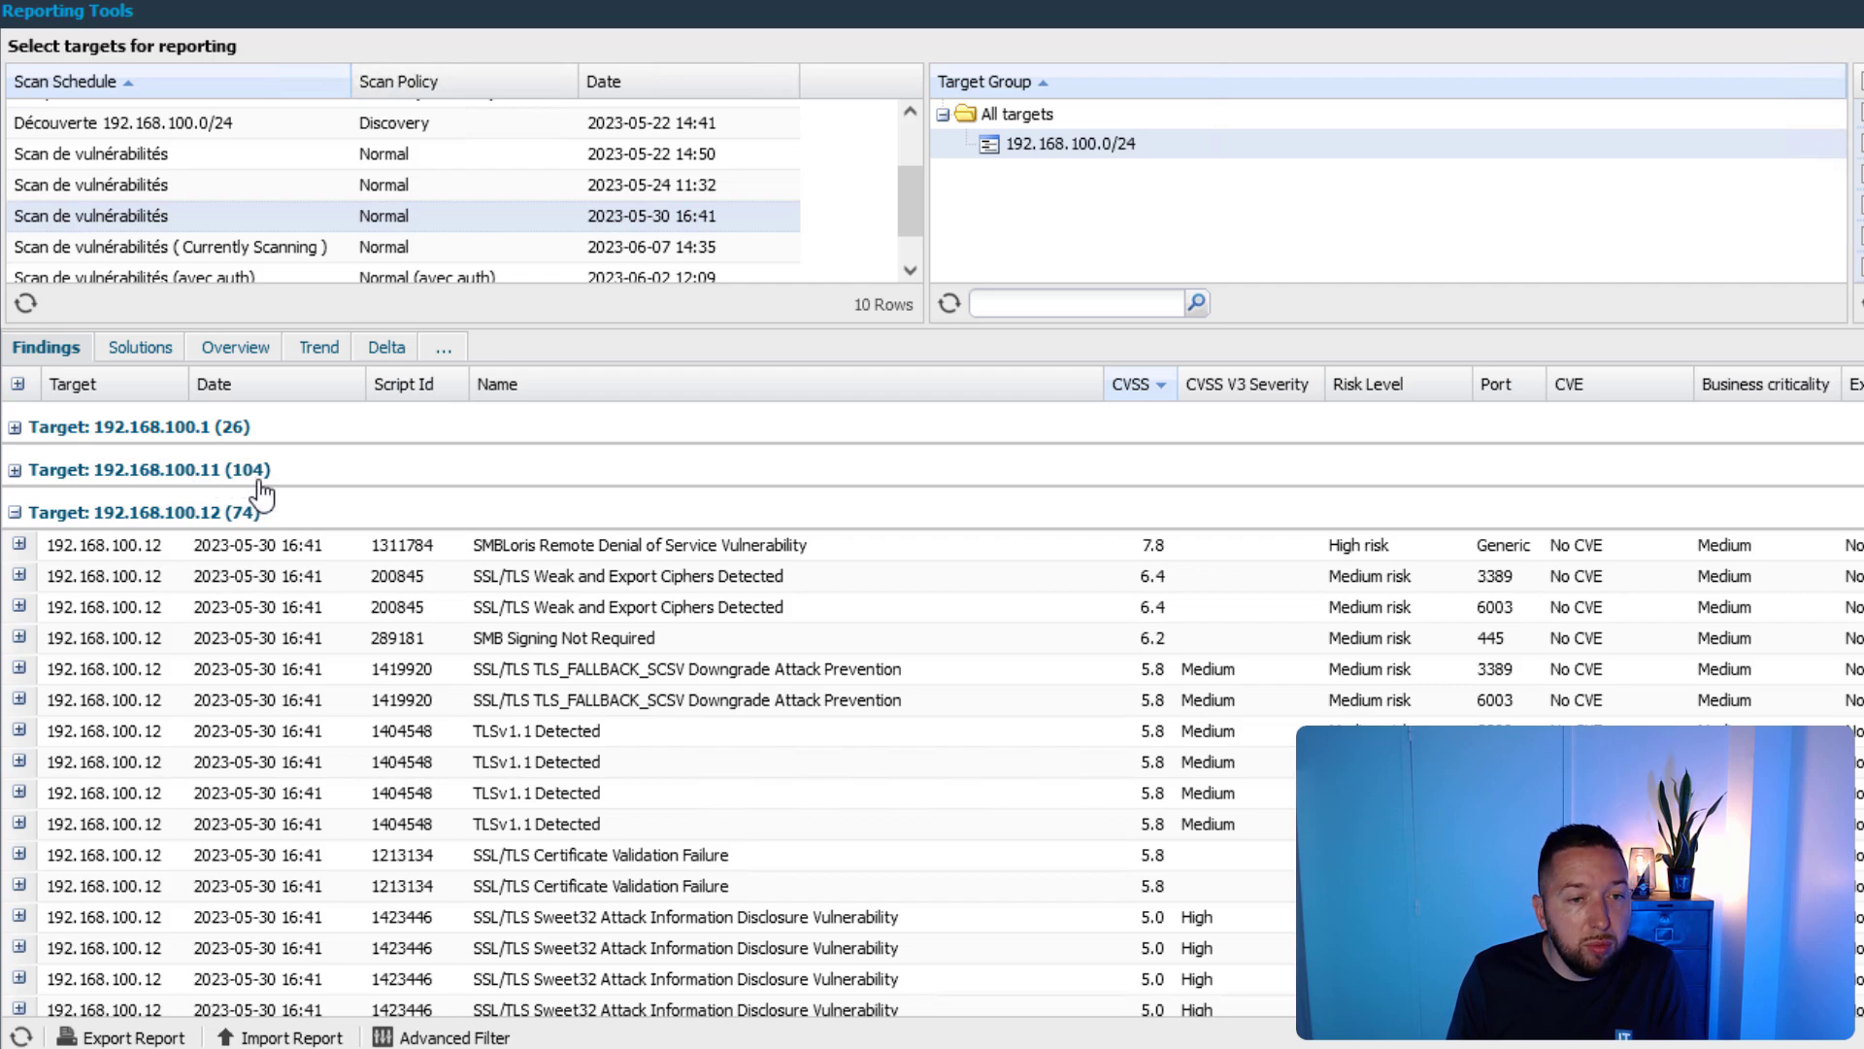
{"action": "left_click", "coordinate": [15, 427]}
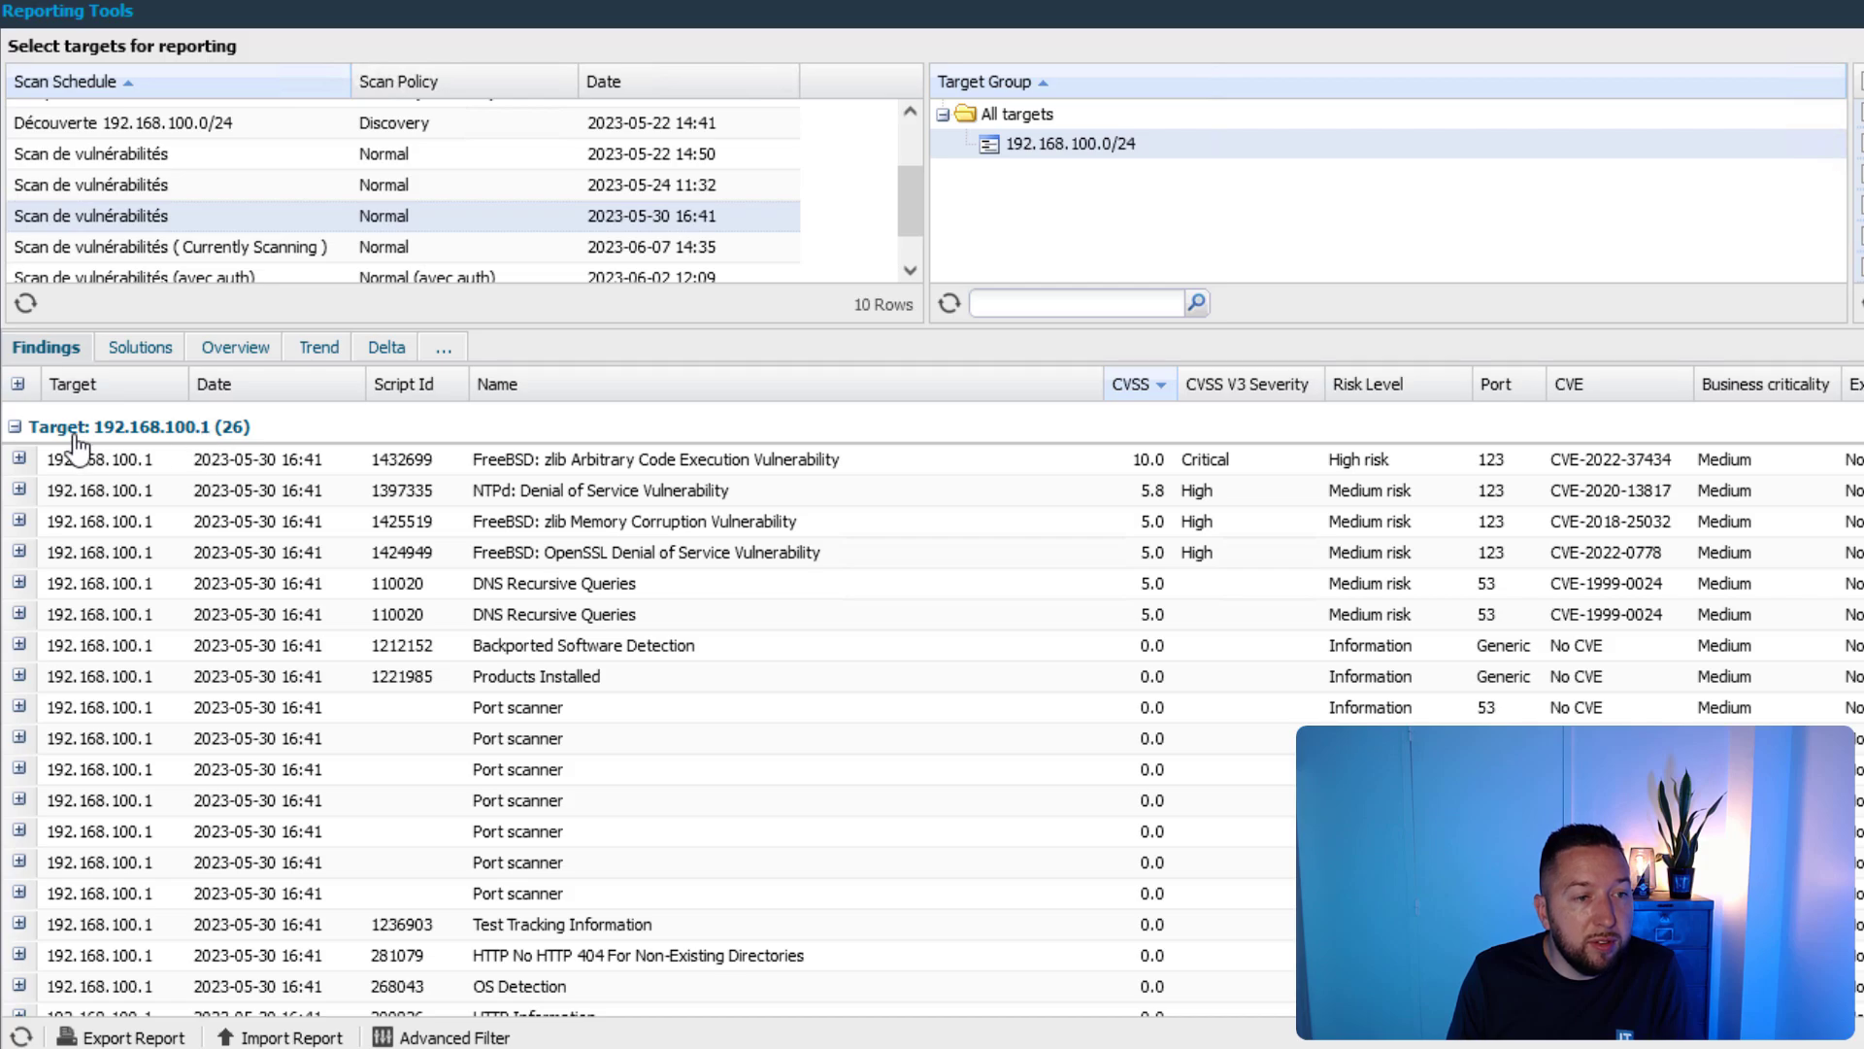
{"action": "left_click", "coordinate": [14, 427]}
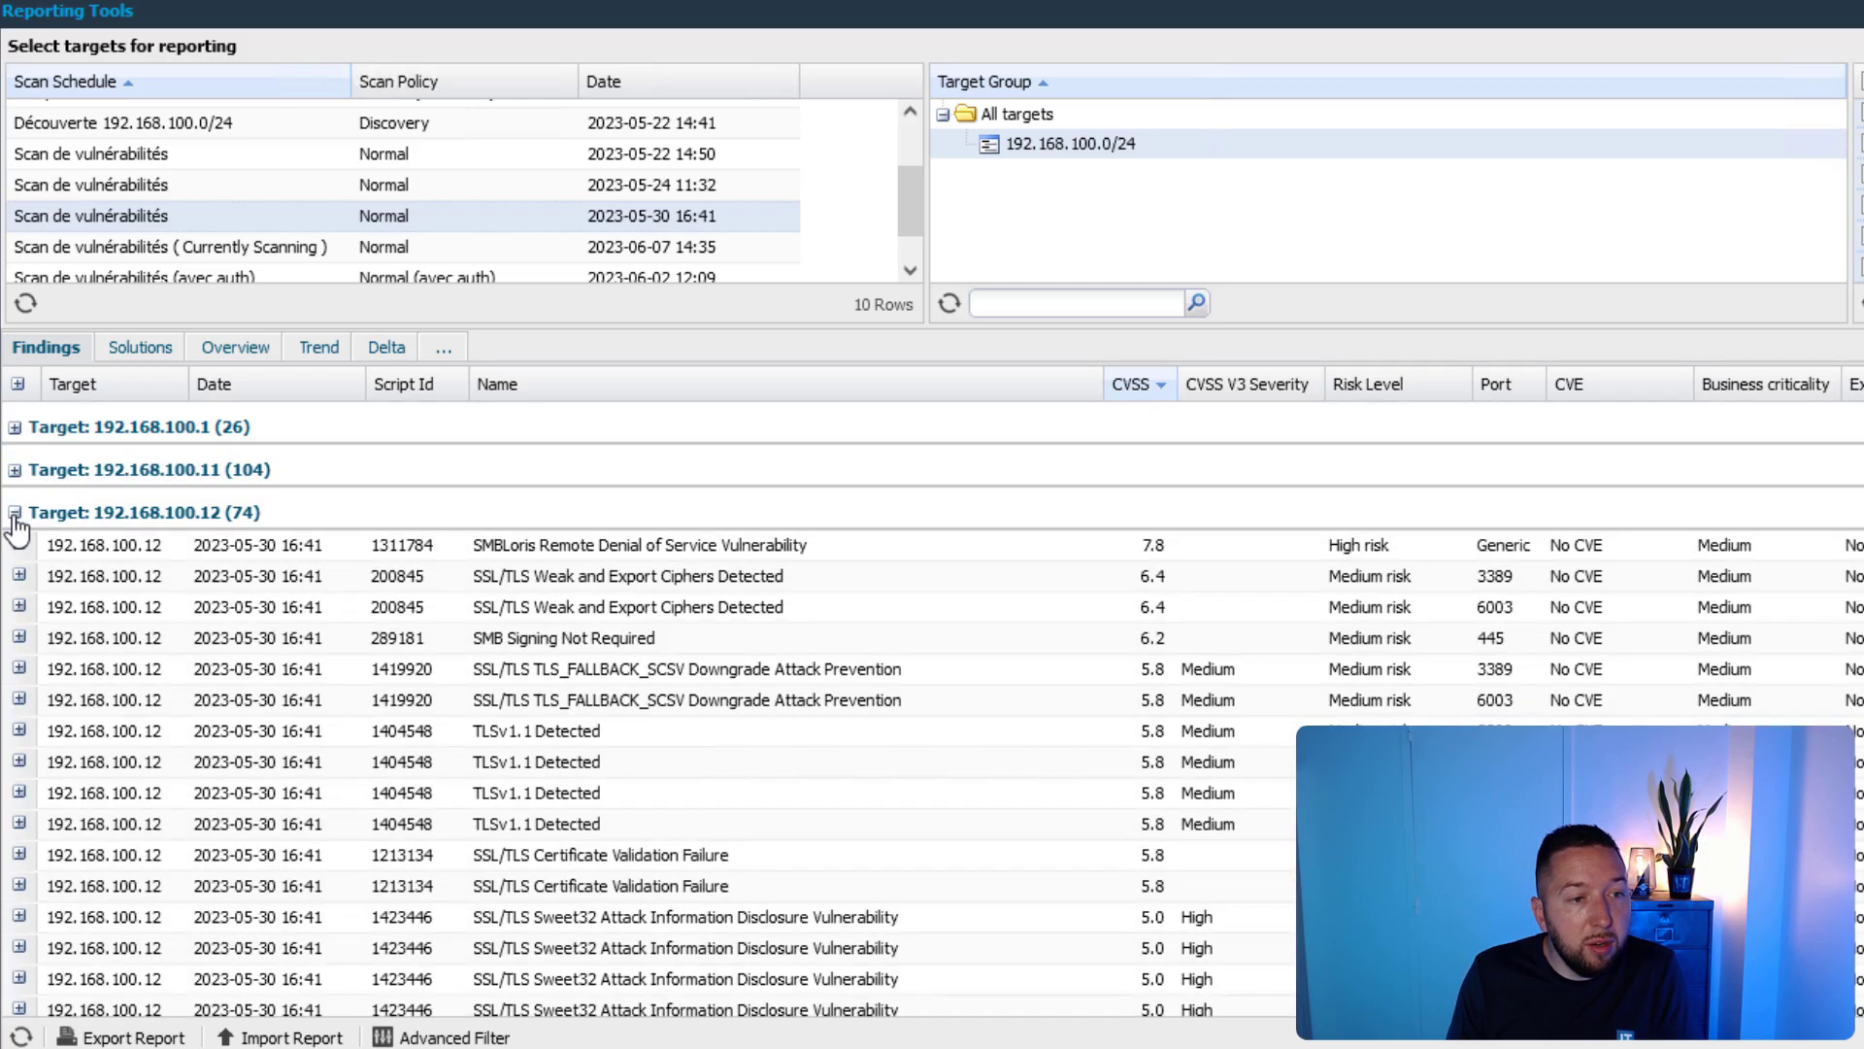
{"action": "left_click", "coordinate": [15, 512]}
{"action": "left_click", "coordinate": [15, 555]}
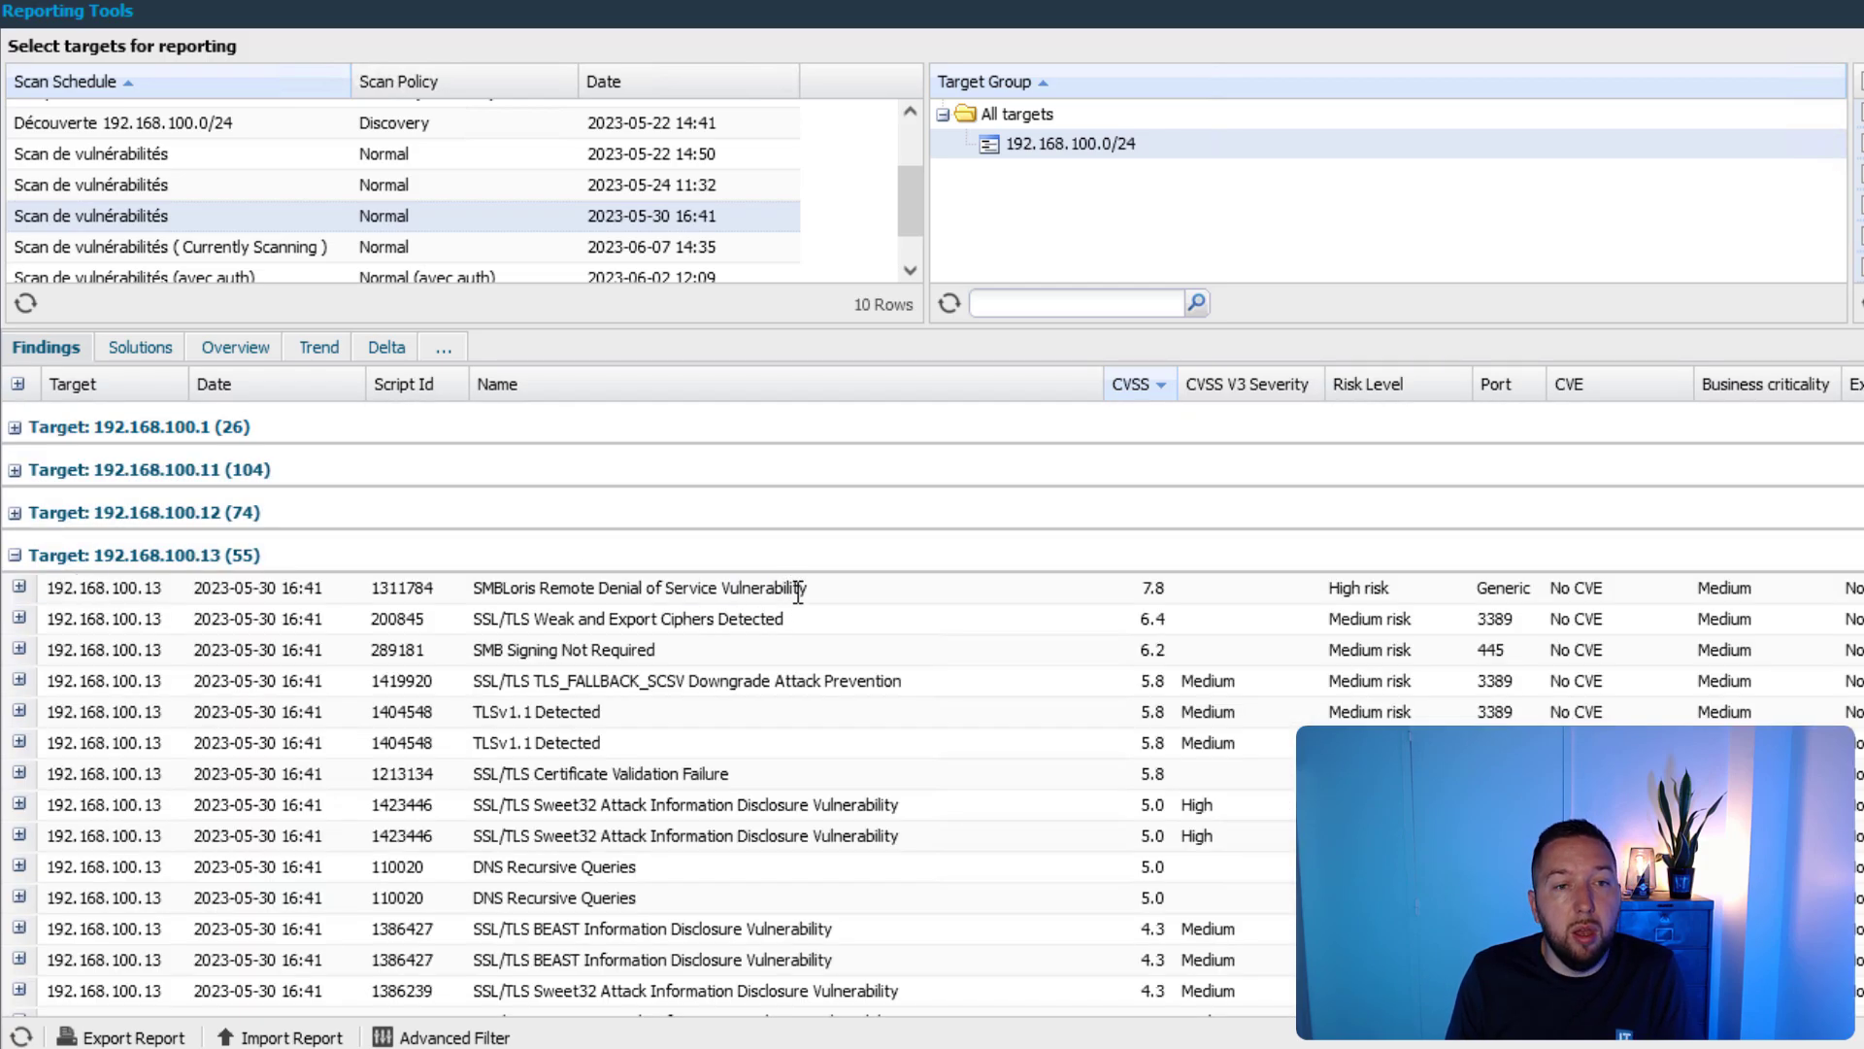
{"action": "left_click", "coordinate": [15, 511]}
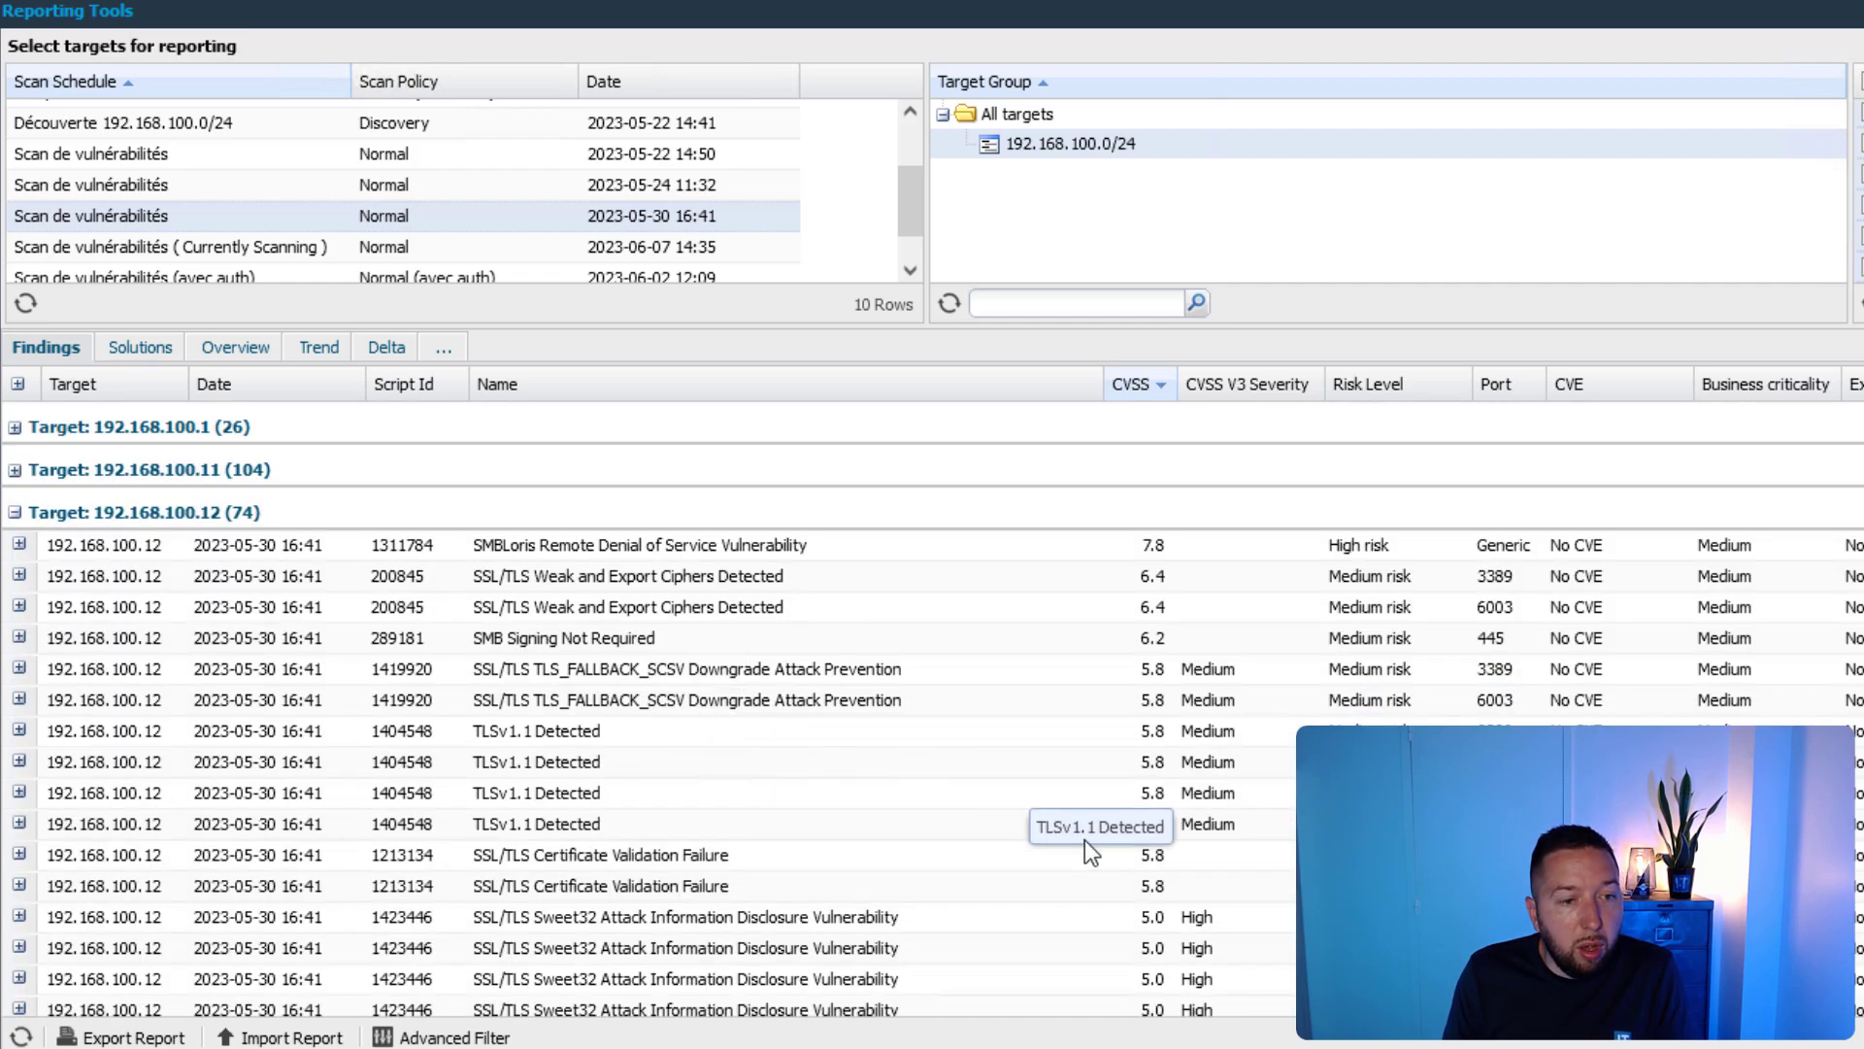
Step: Examine the SMBLoris Remote Denial of Service finding on 192.168.100.12, including its solution, references, CVSS and gathered information
{"action": "left_click", "coordinate": [580, 547]}
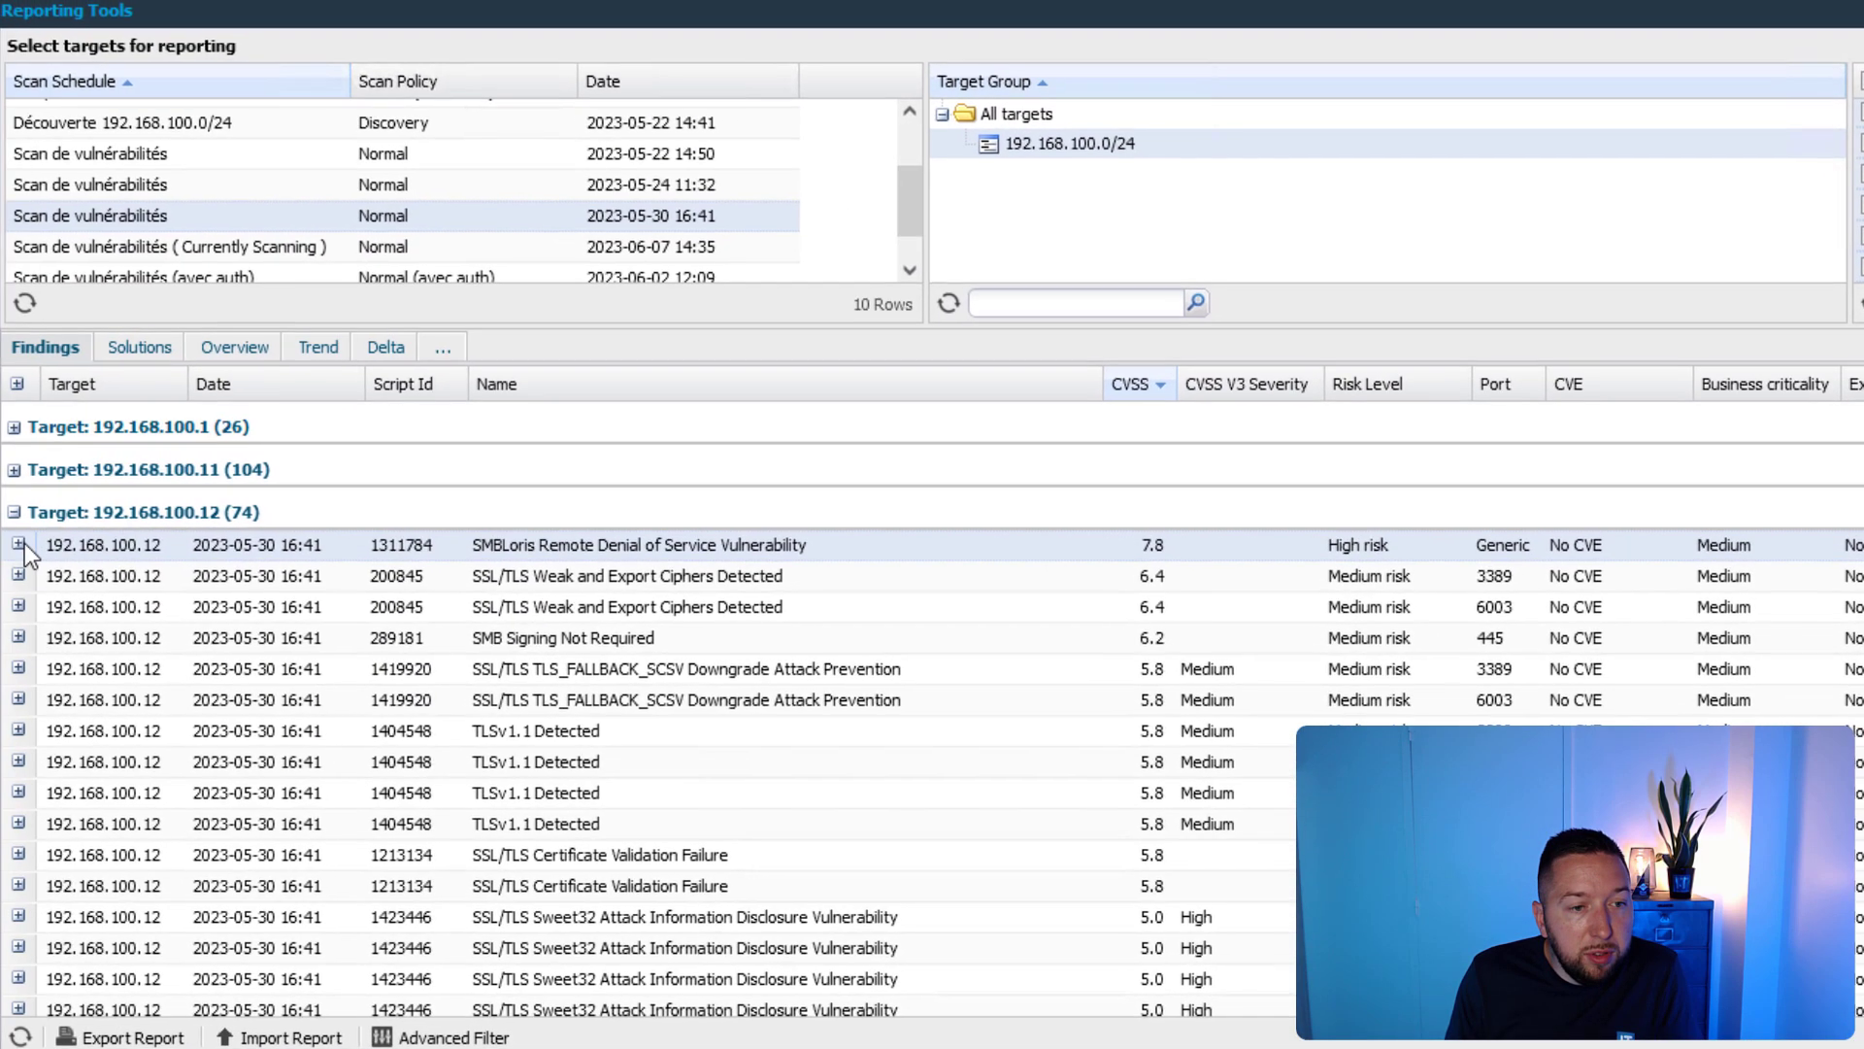
{"action": "left_click", "coordinate": [19, 546]}
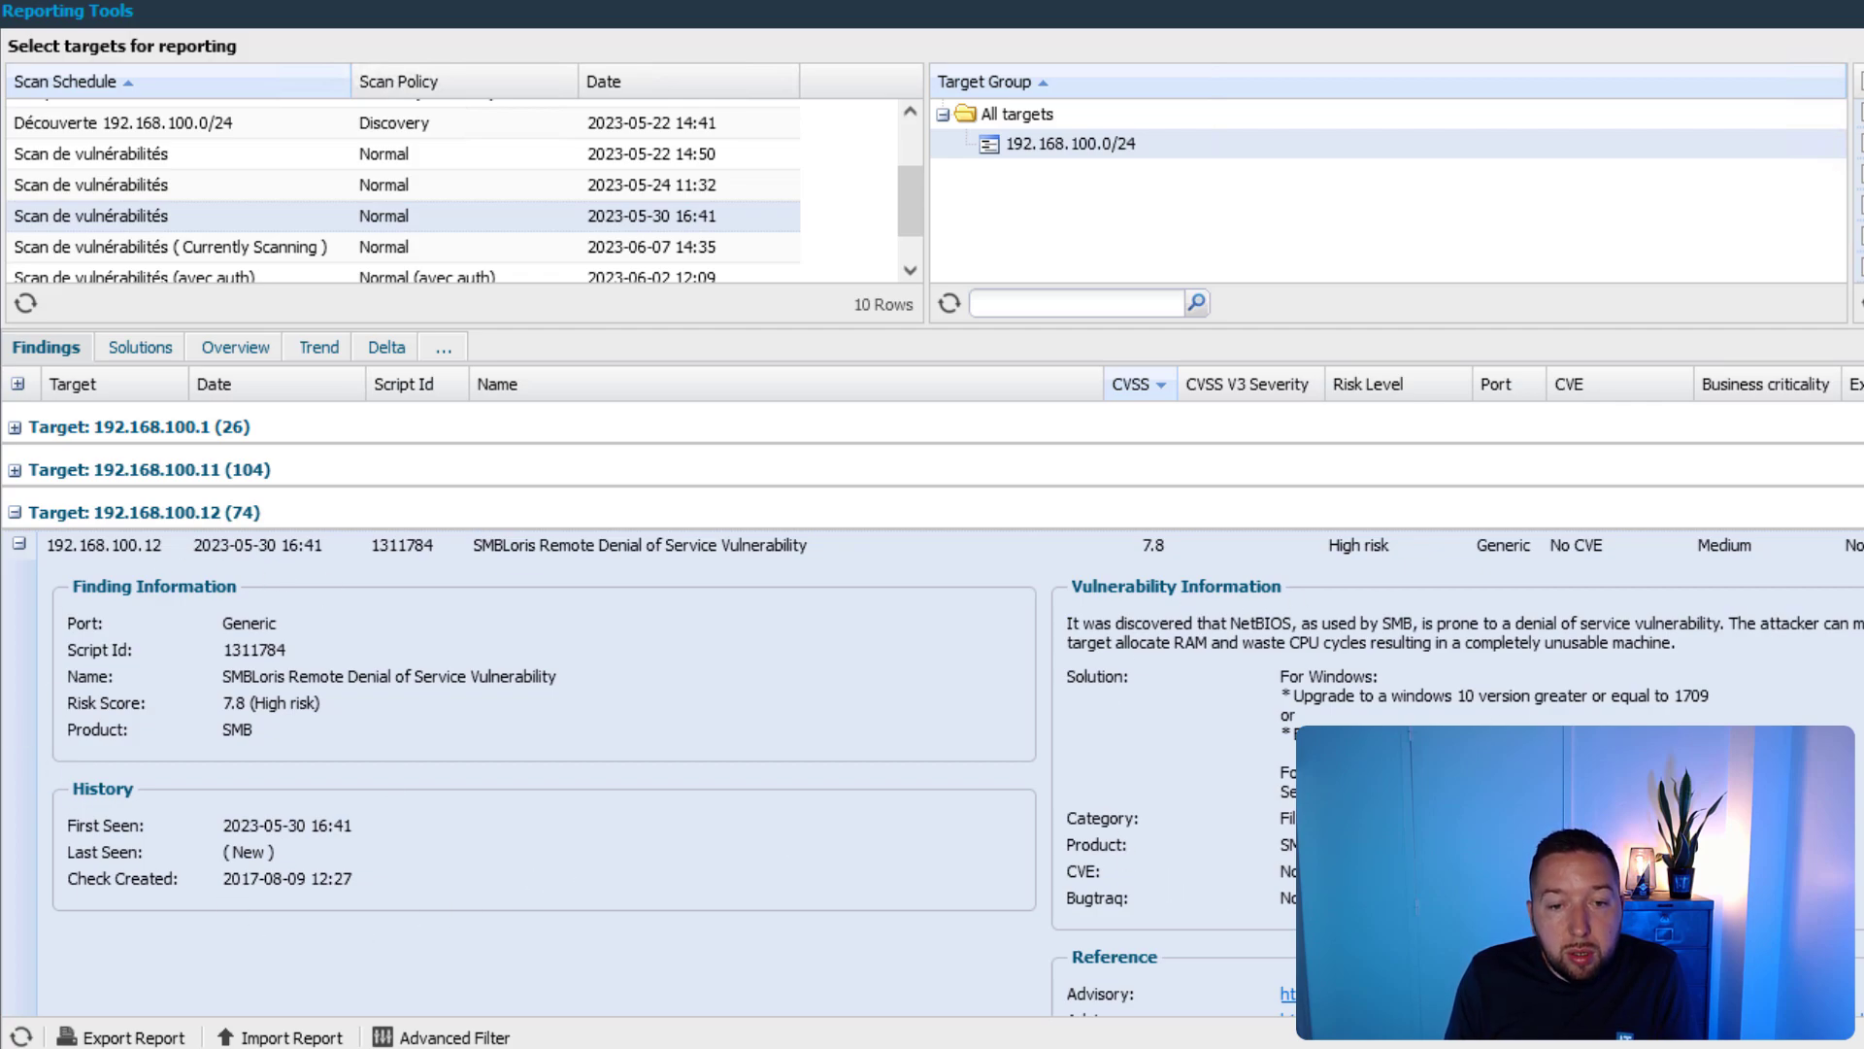
{"action": "left_click_drag", "start_coordinate": [1821, 793], "coordinate": [1176, 644]}
{"action": "left_click", "coordinate": [1483, 726]}
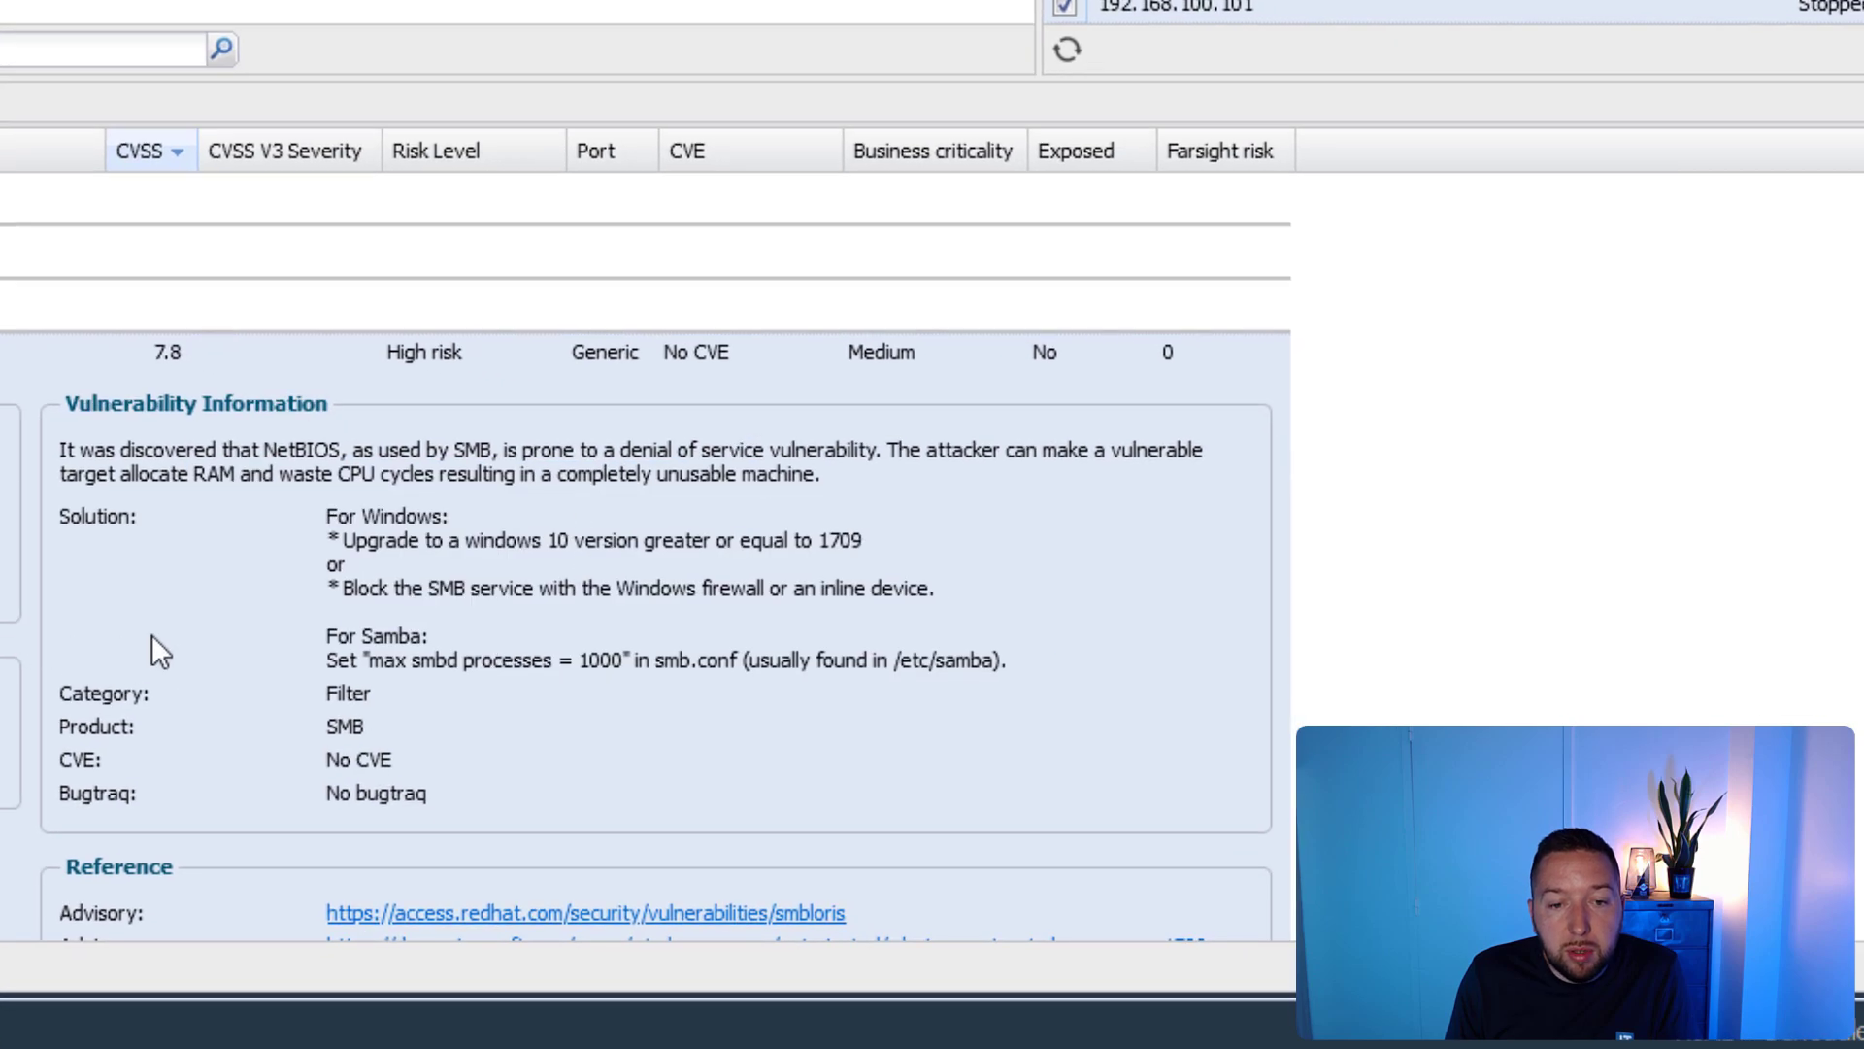
{"action": "scroll", "coordinate": [154, 641], "scroll_direction": "down", "scroll_amount": 5}
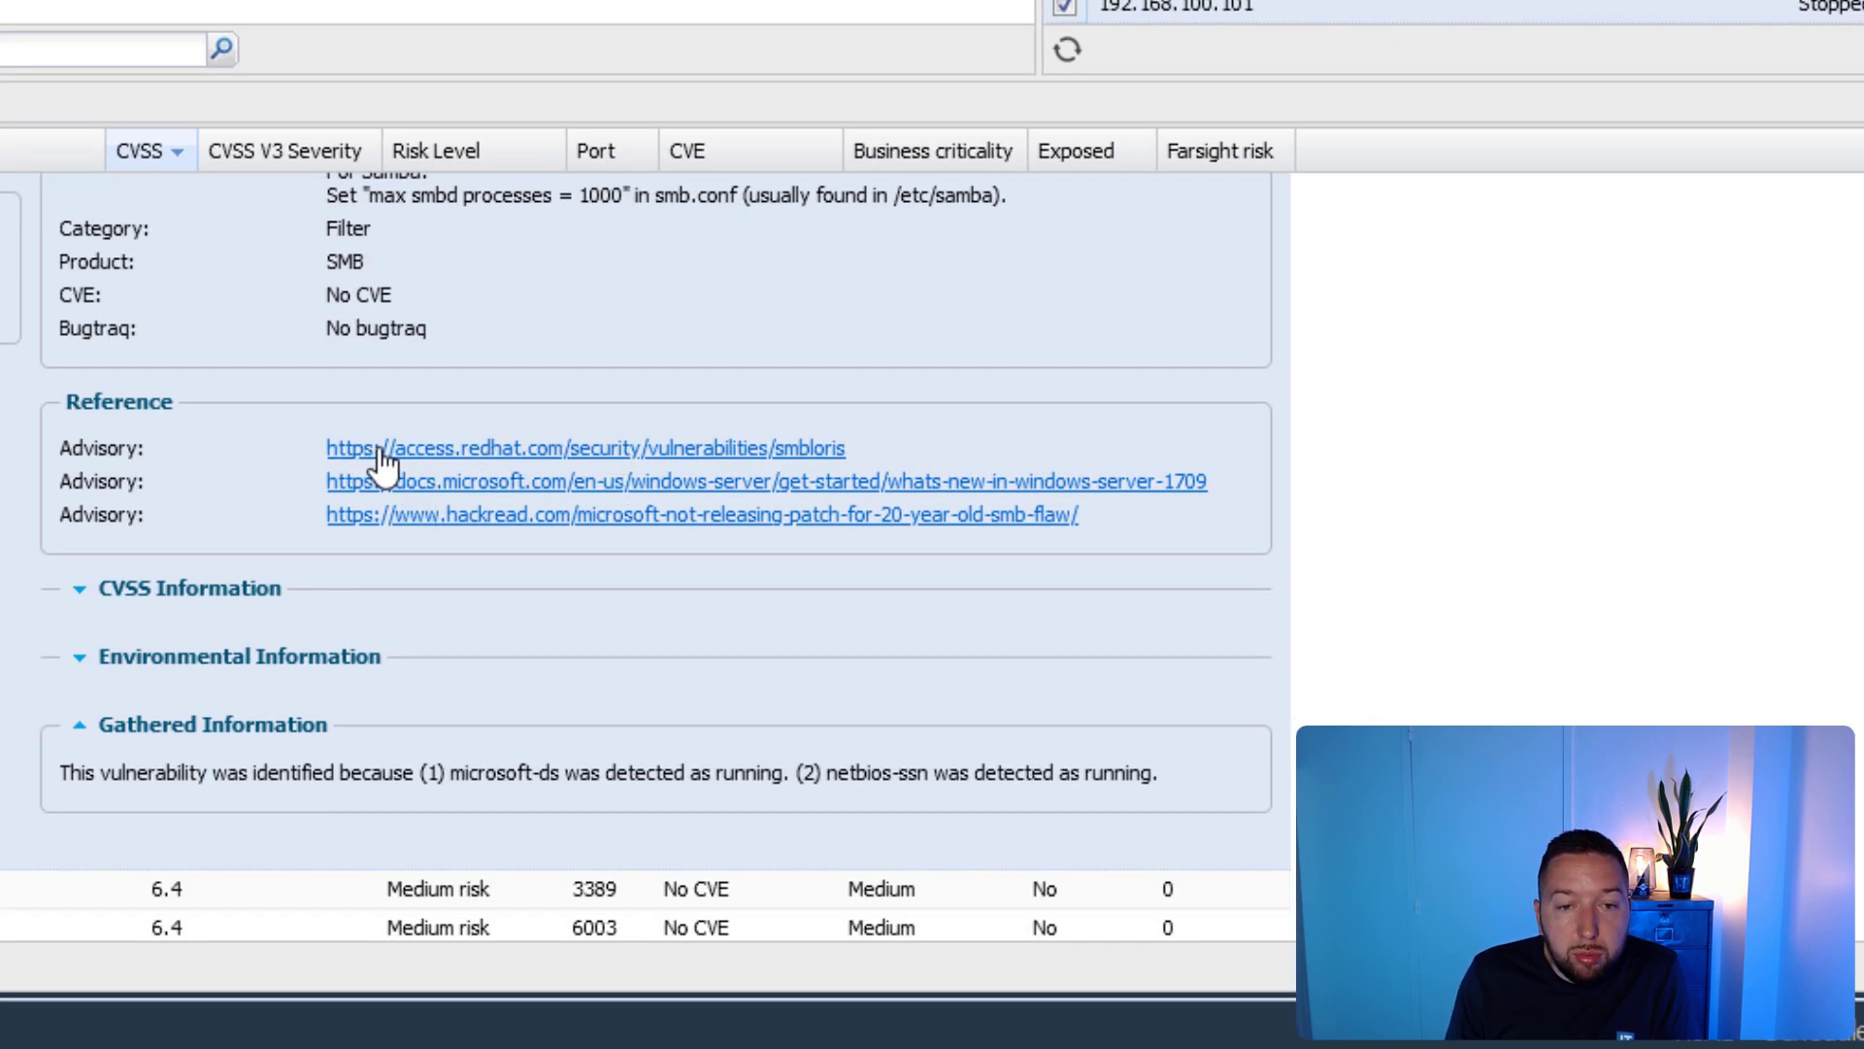
{"action": "scroll", "coordinate": [291, 534], "scroll_direction": "down", "scroll_amount": 3}
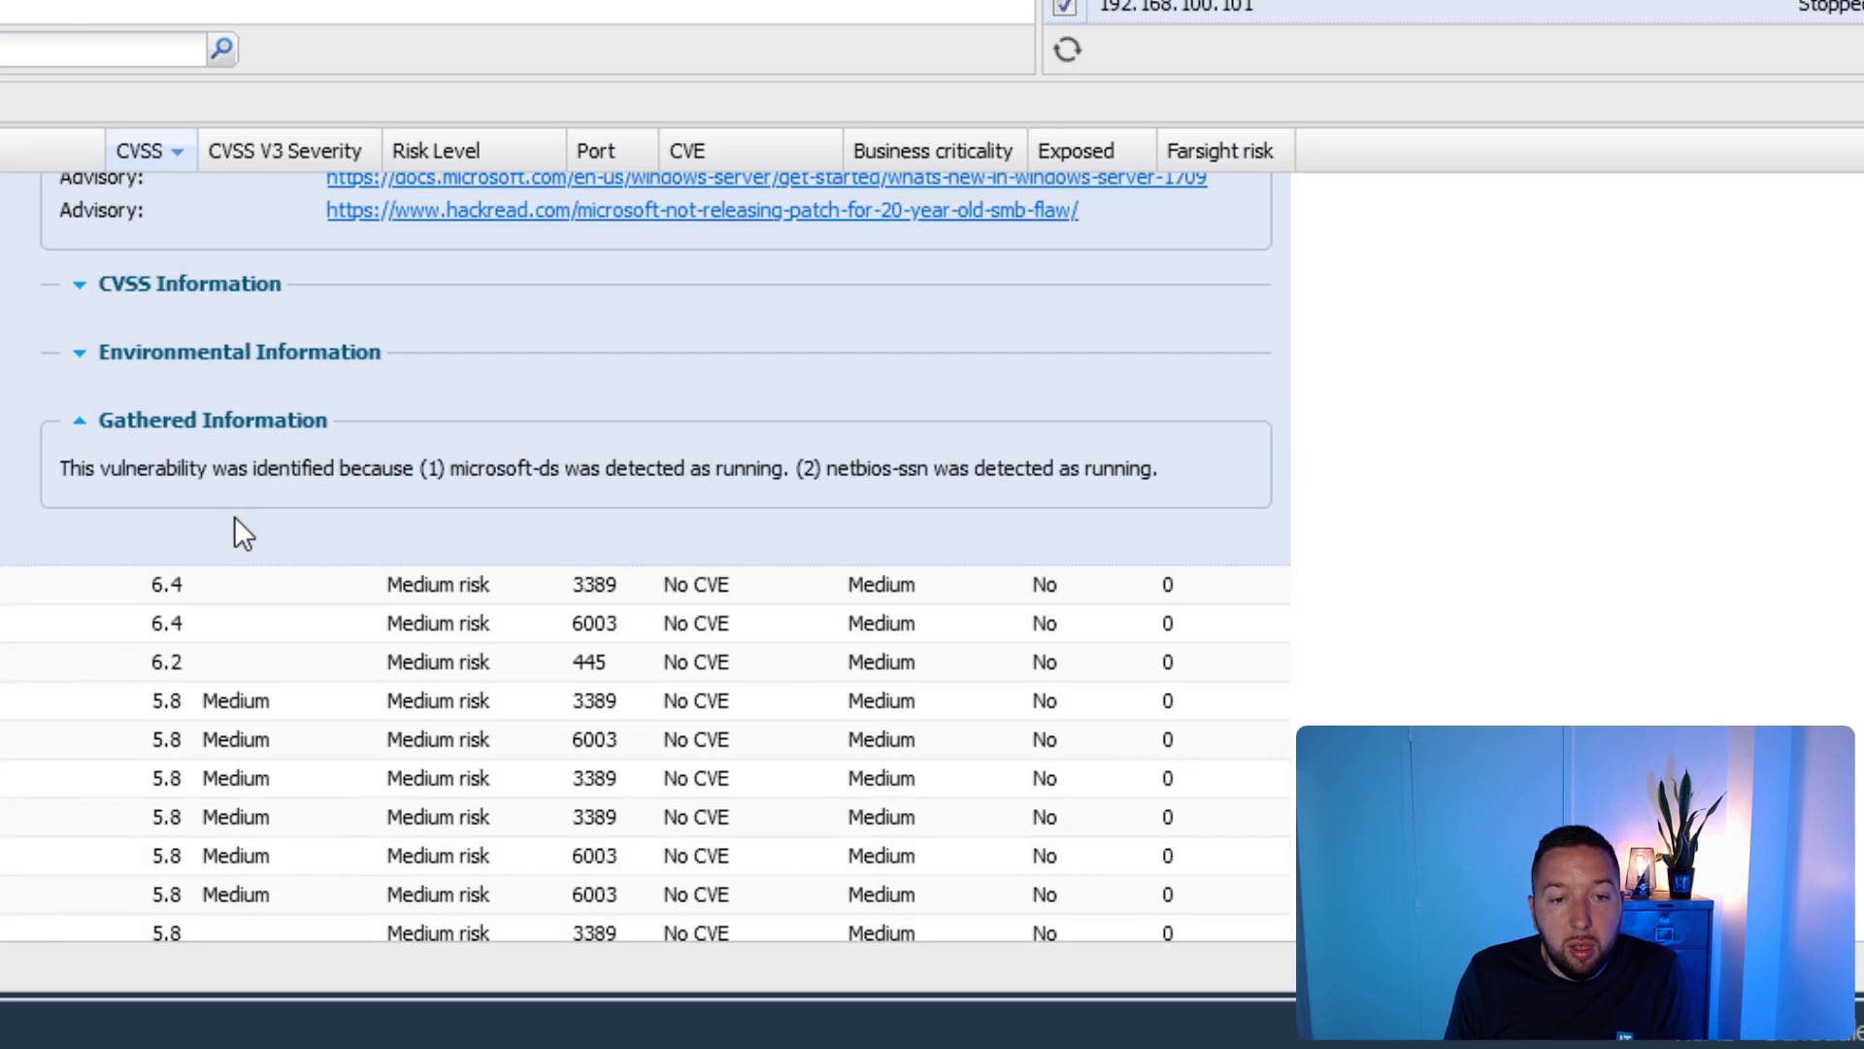
{"action": "left_click", "coordinate": [166, 282]}
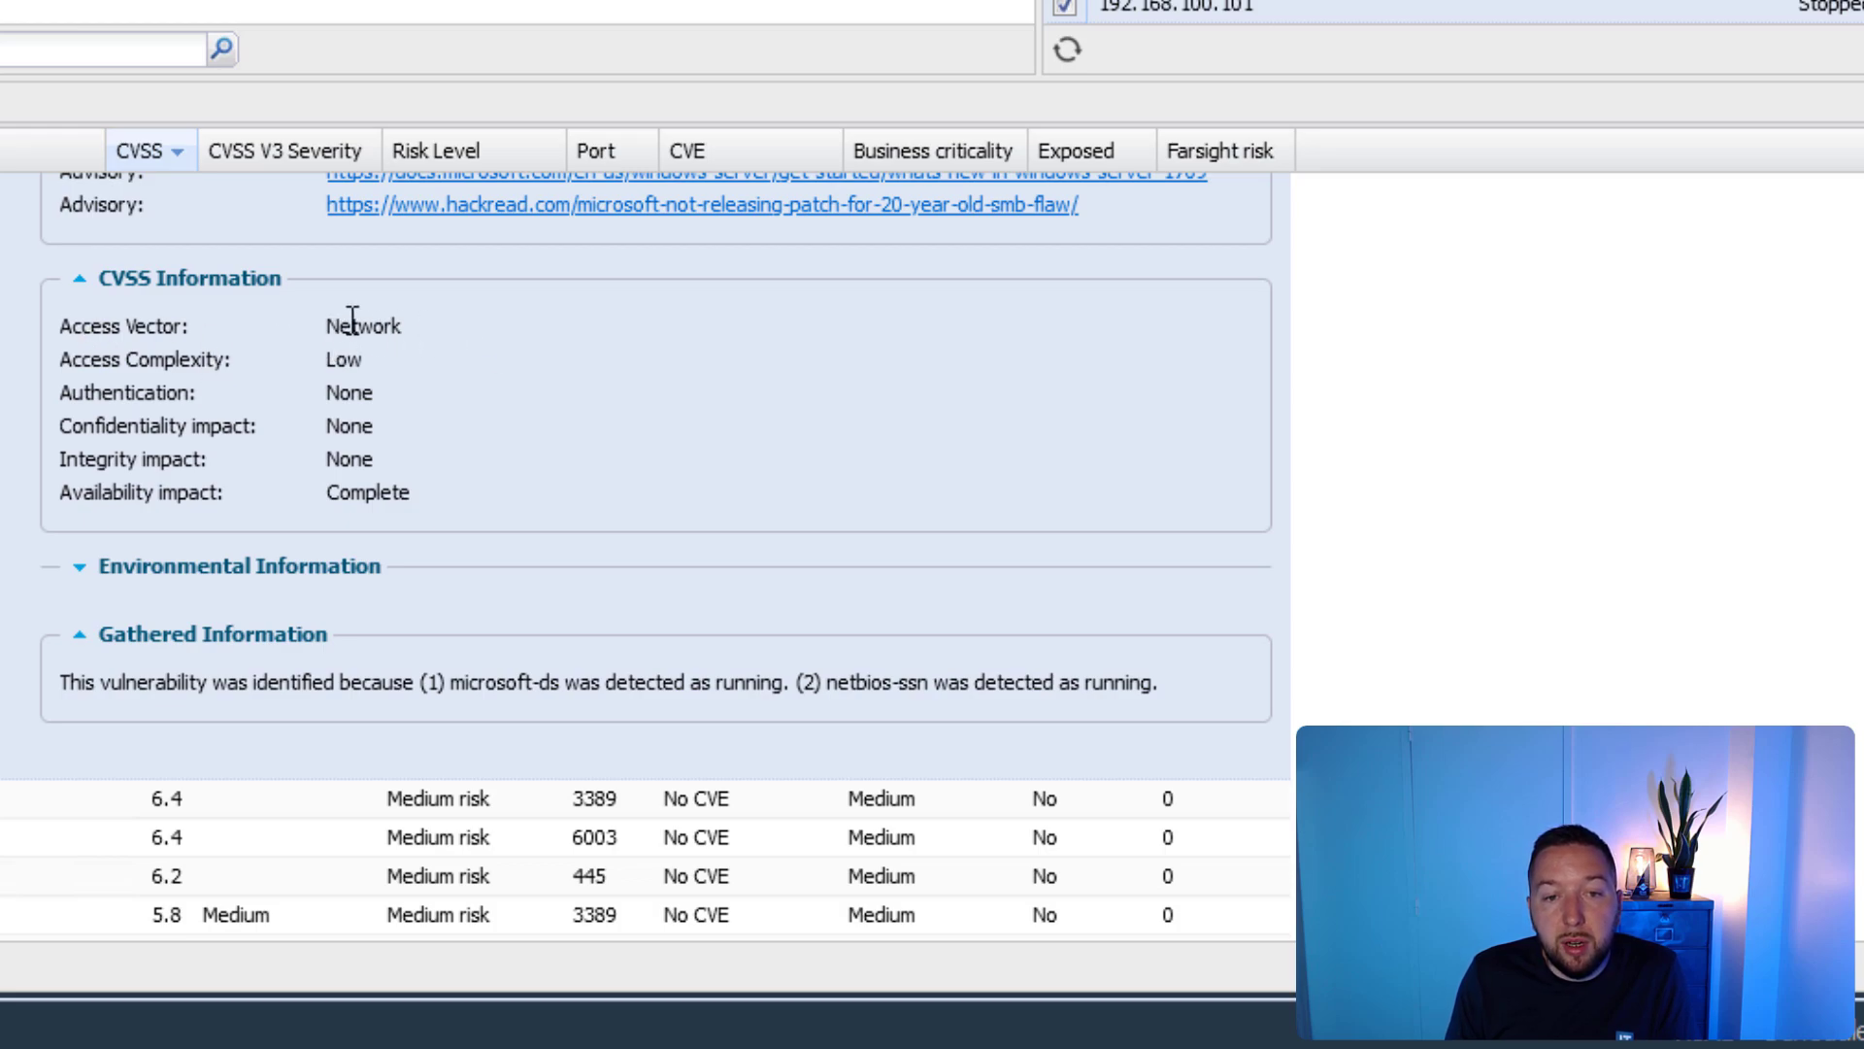
{"action": "scroll", "coordinate": [470, 385], "scroll_direction": "down", "scroll_amount": 10}
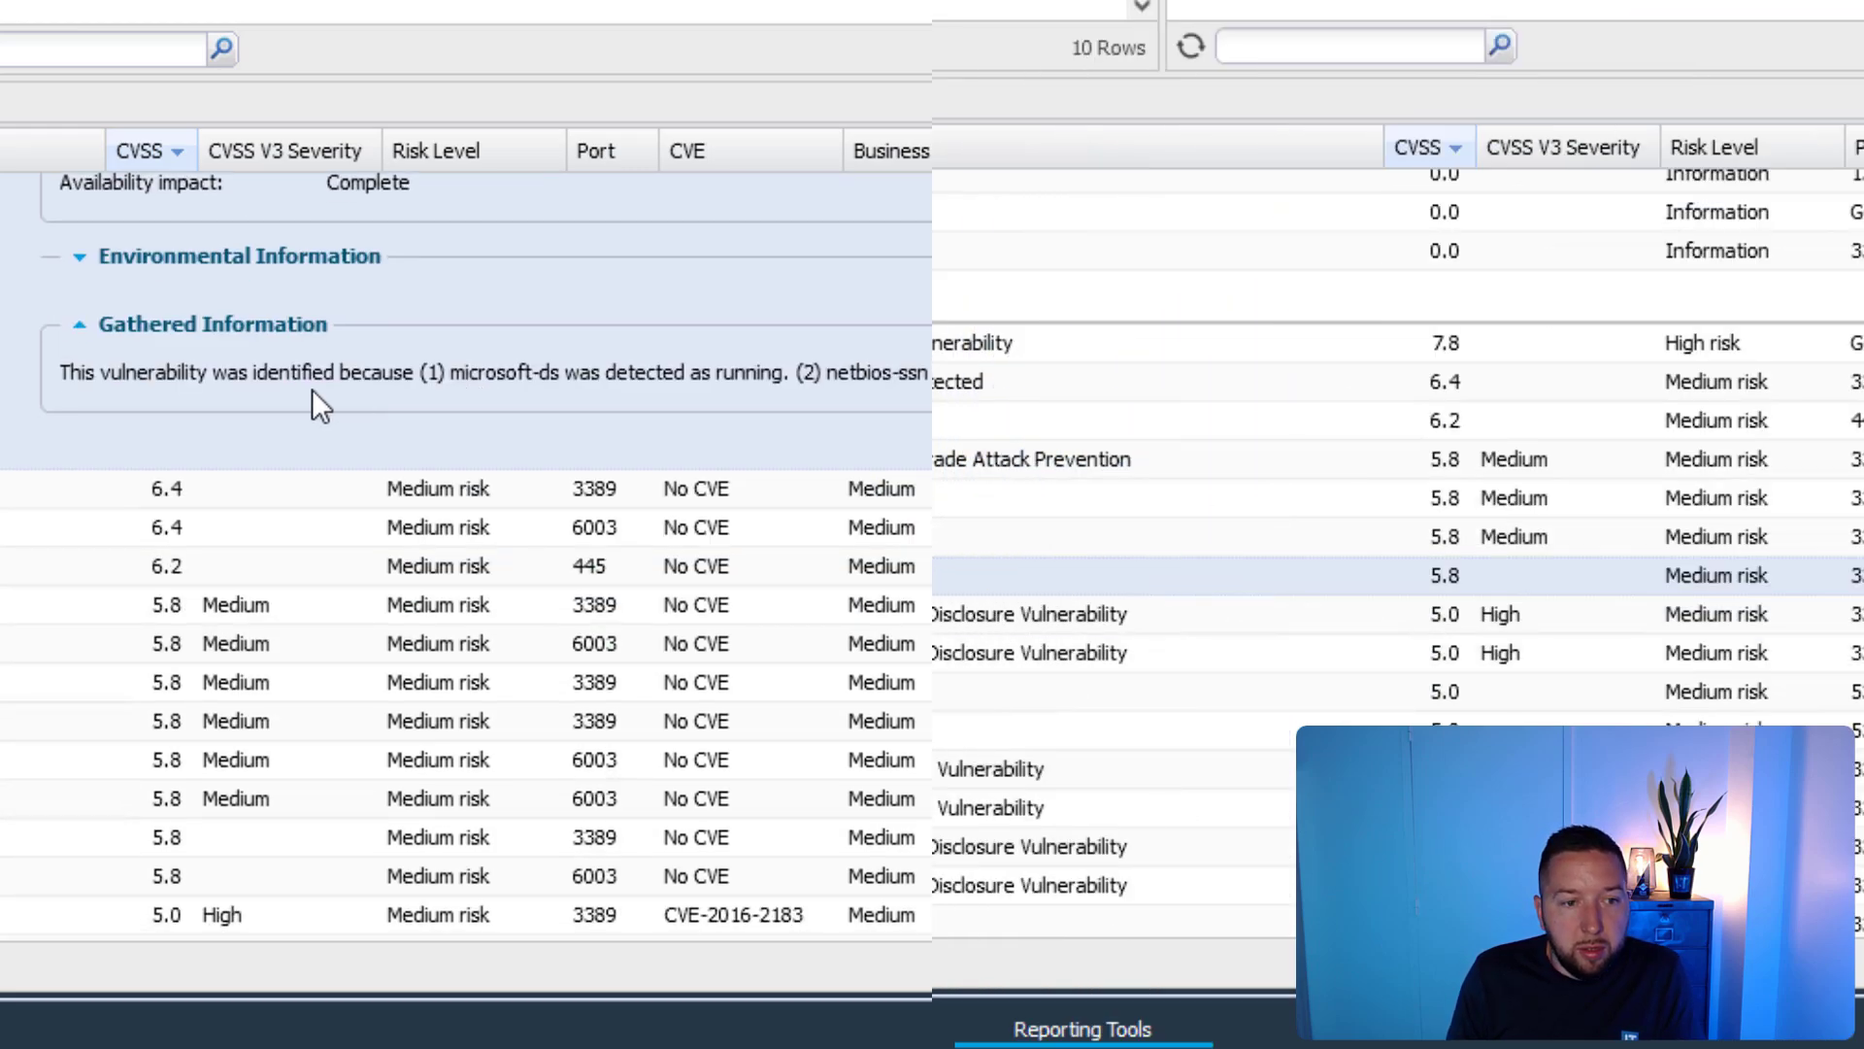
Step: Examine the SSL/TLS Certificate Validation Failure finding on 192.168.100.13, including its solution, reference and gathered information
{"action": "left_click", "coordinate": [28, 574]}
{"action": "scroll", "coordinate": [1105, 472], "scroll_direction": "down", "scroll_amount": 3}
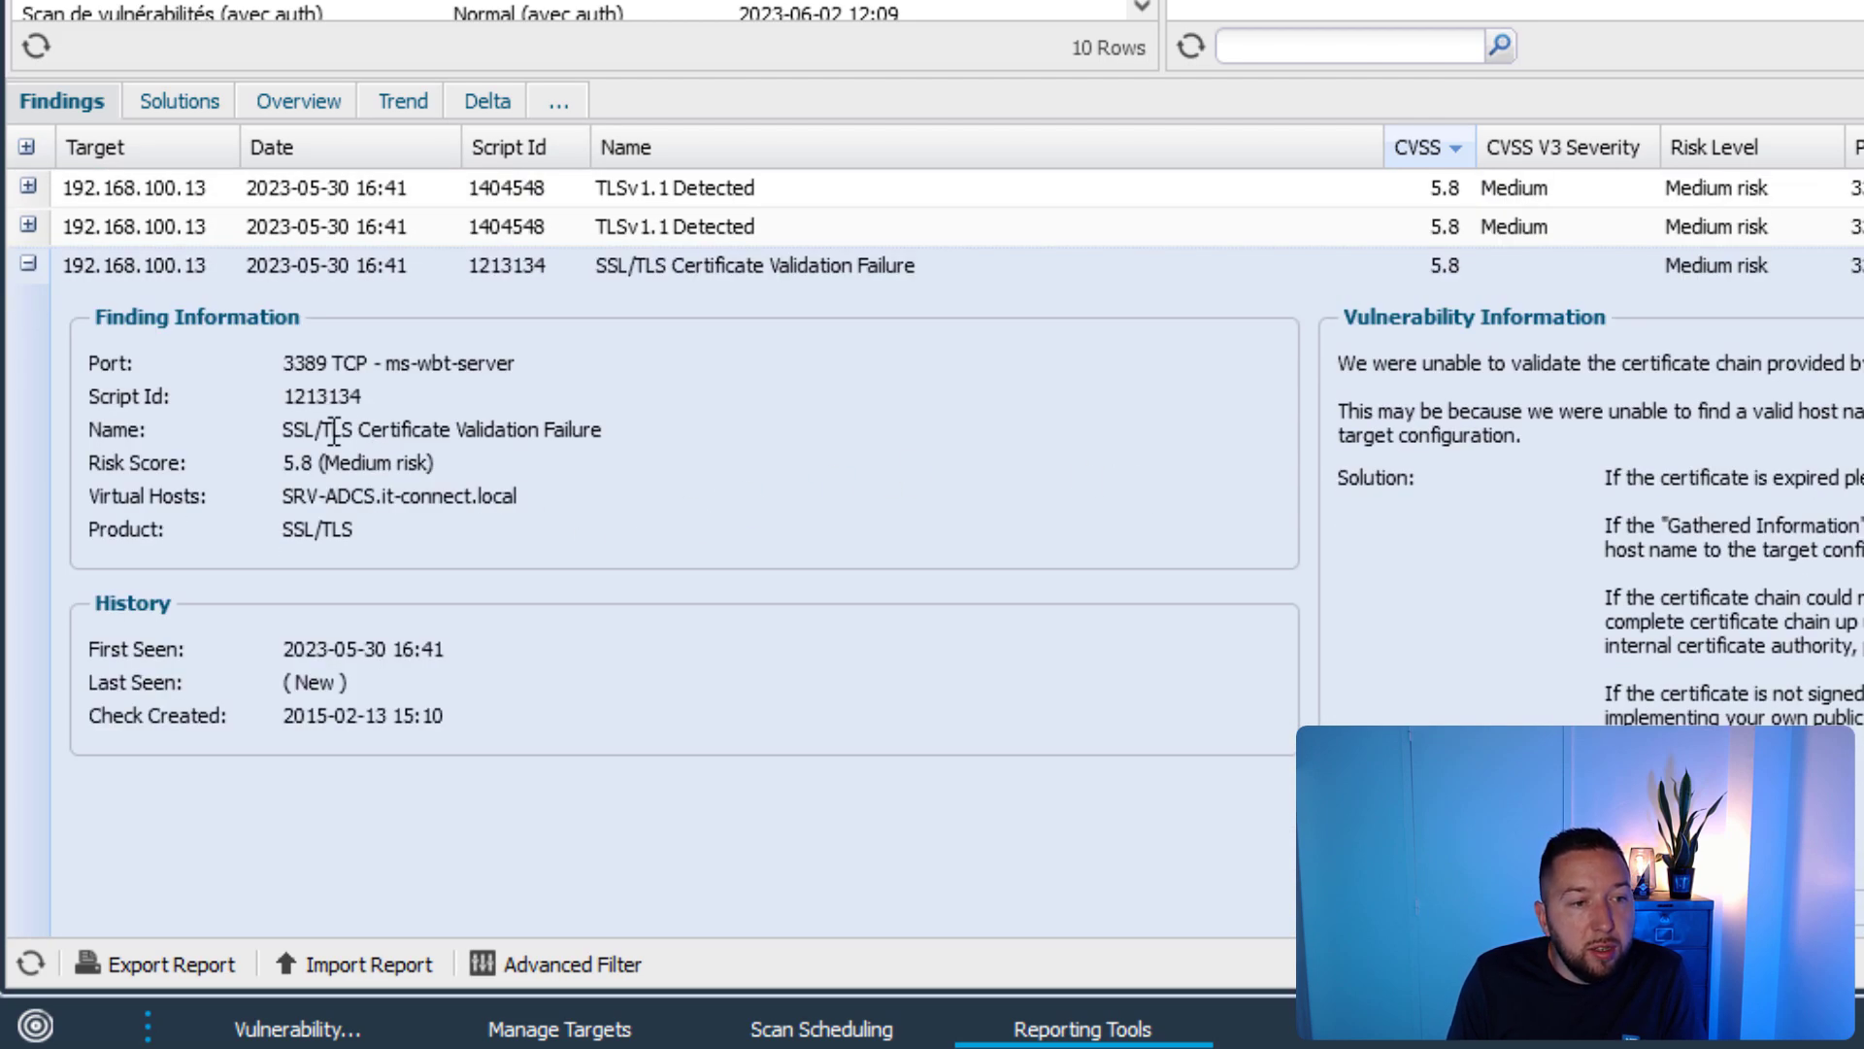
{"action": "left_click_drag", "start_coordinate": [335, 429], "coordinate": [594, 427]}
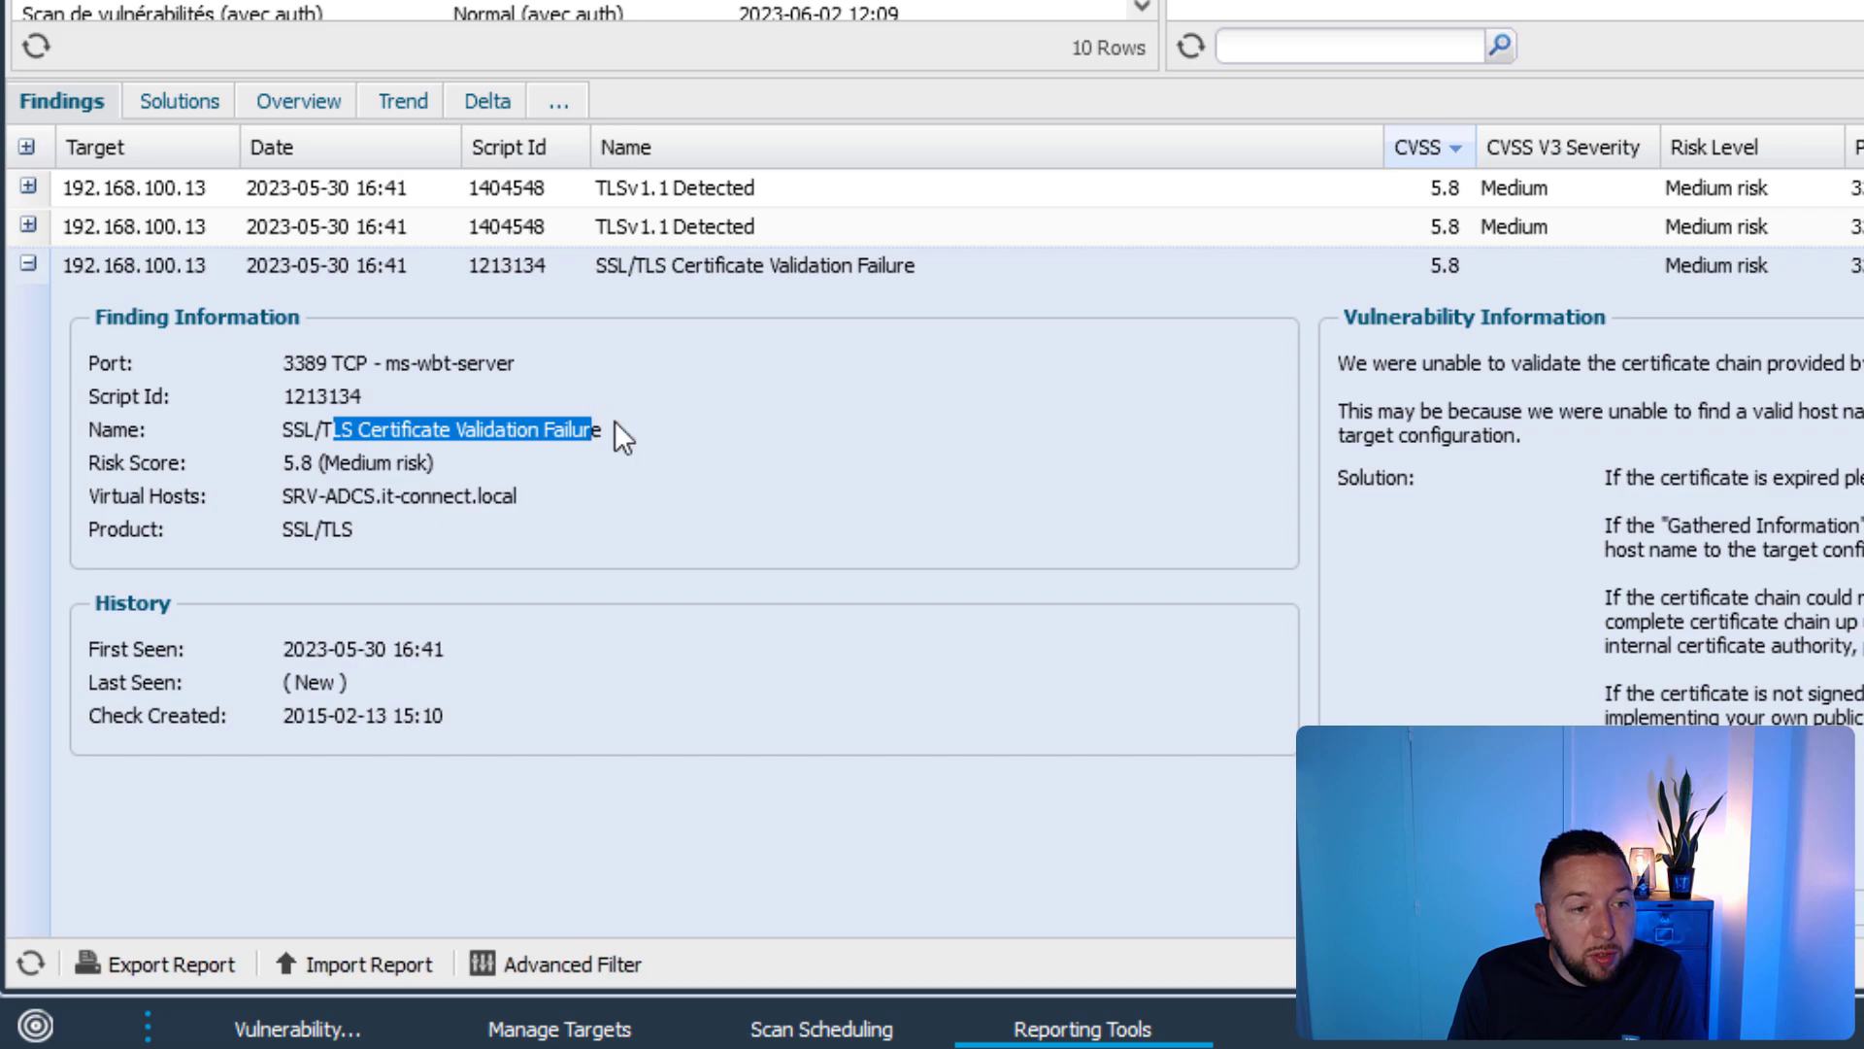
{"action": "left_click", "coordinate": [615, 421]}
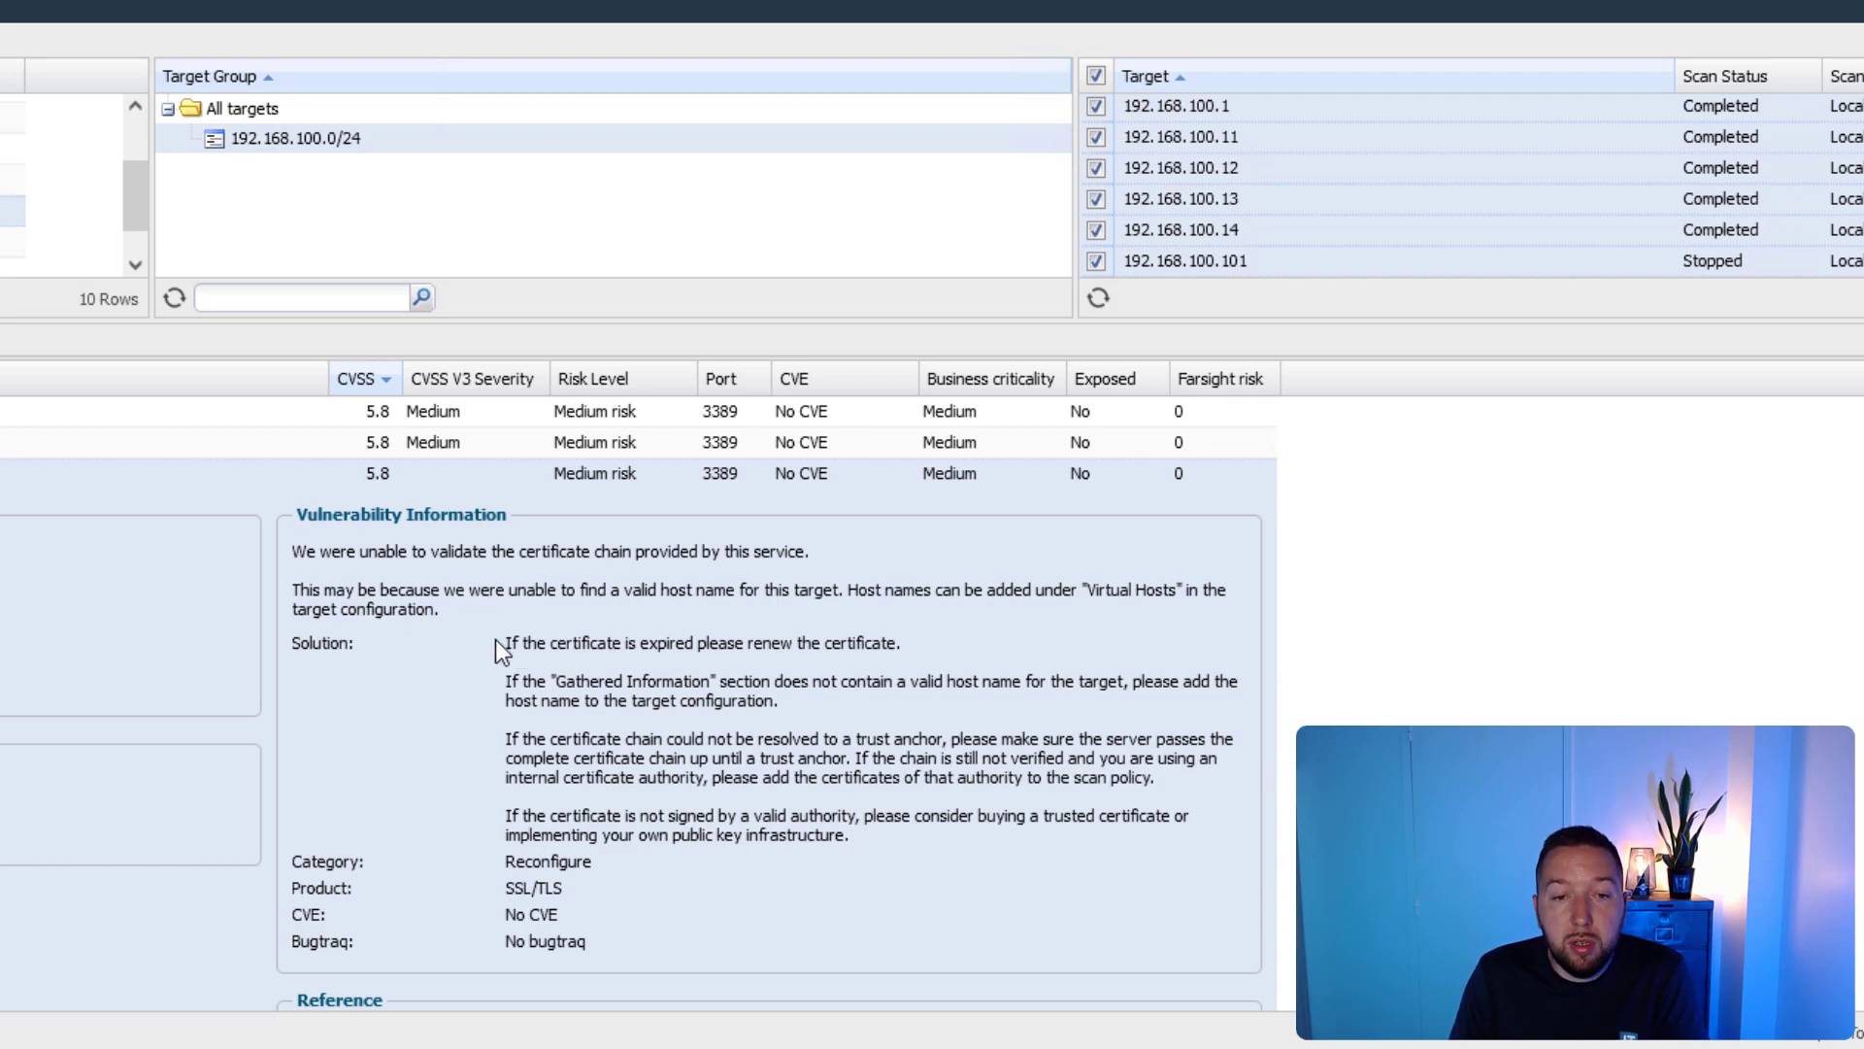
{"action": "left_click_drag", "start_coordinate": [497, 641], "coordinate": [573, 864]}
{"action": "left_click", "coordinate": [632, 643]}
{"action": "left_click_drag", "start_coordinate": [647, 644], "coordinate": [883, 650]}
{"action": "scroll", "coordinate": [865, 726], "scroll_direction": "down", "scroll_amount": 5}
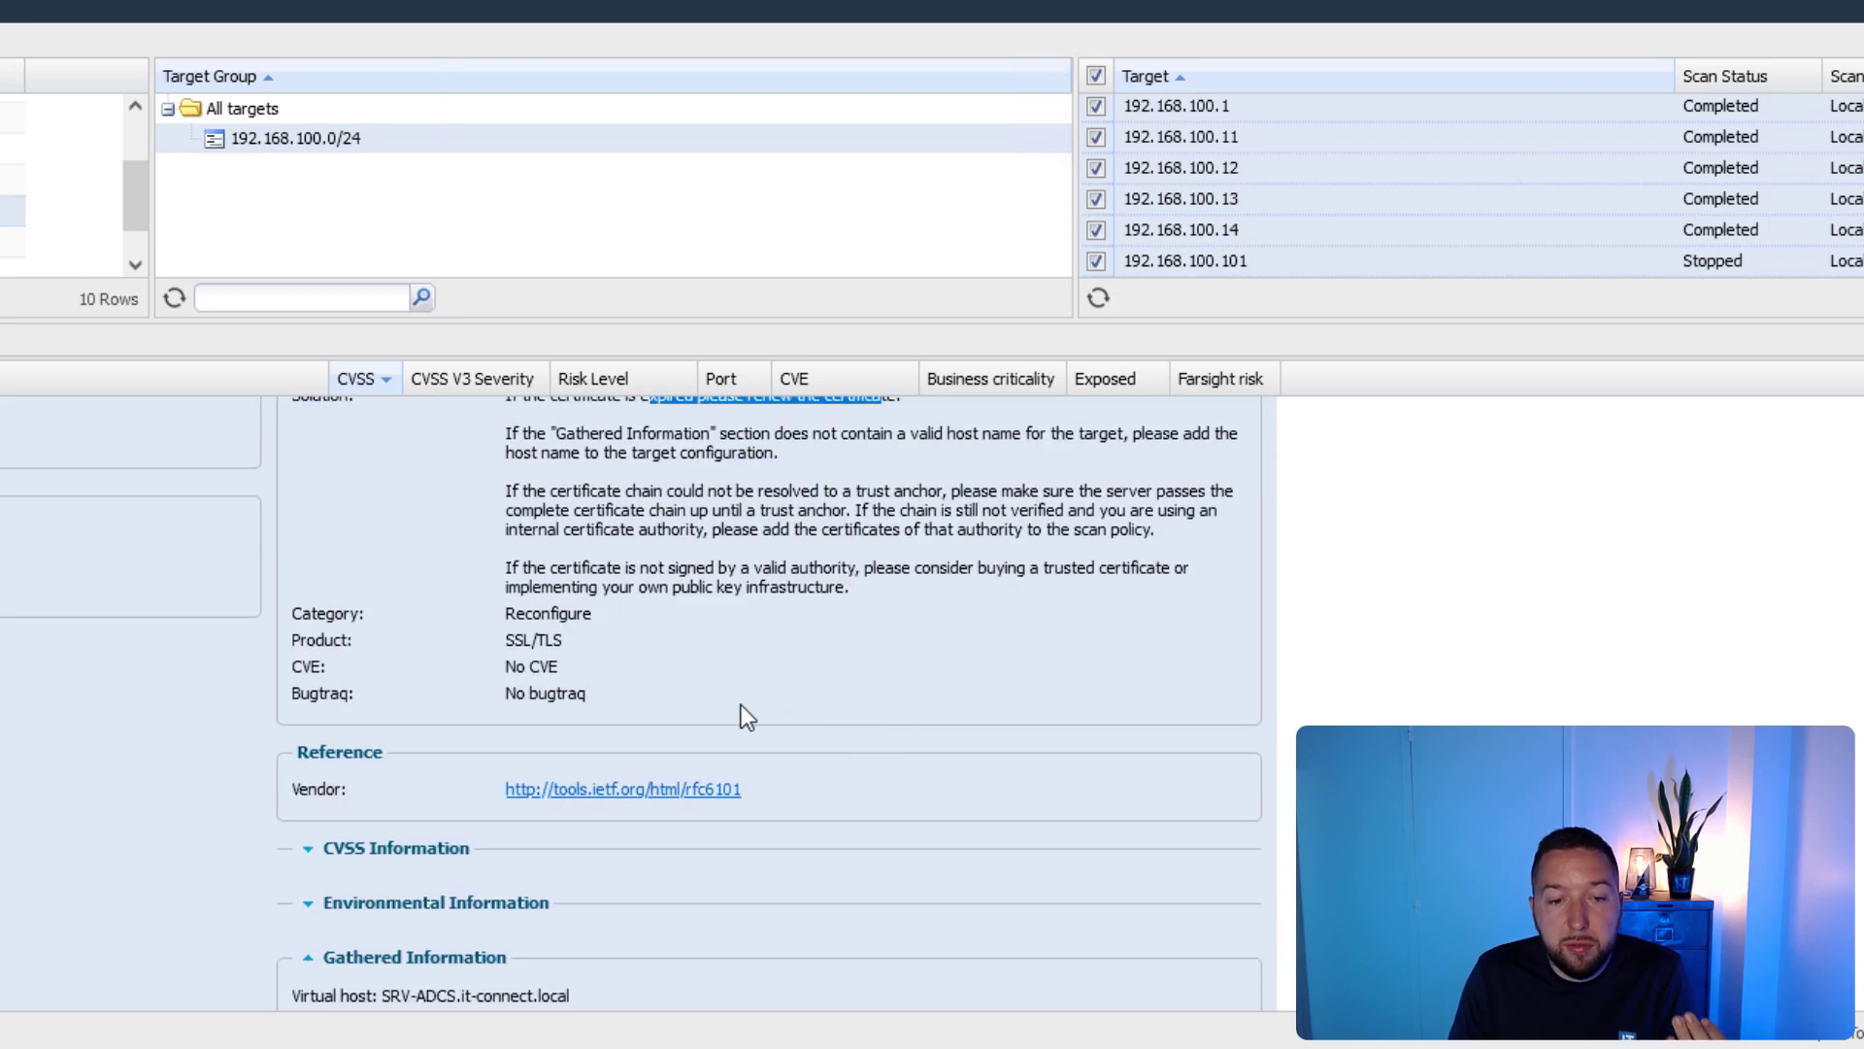
{"action": "scroll", "coordinate": [742, 705], "scroll_direction": "down", "scroll_amount": 5}
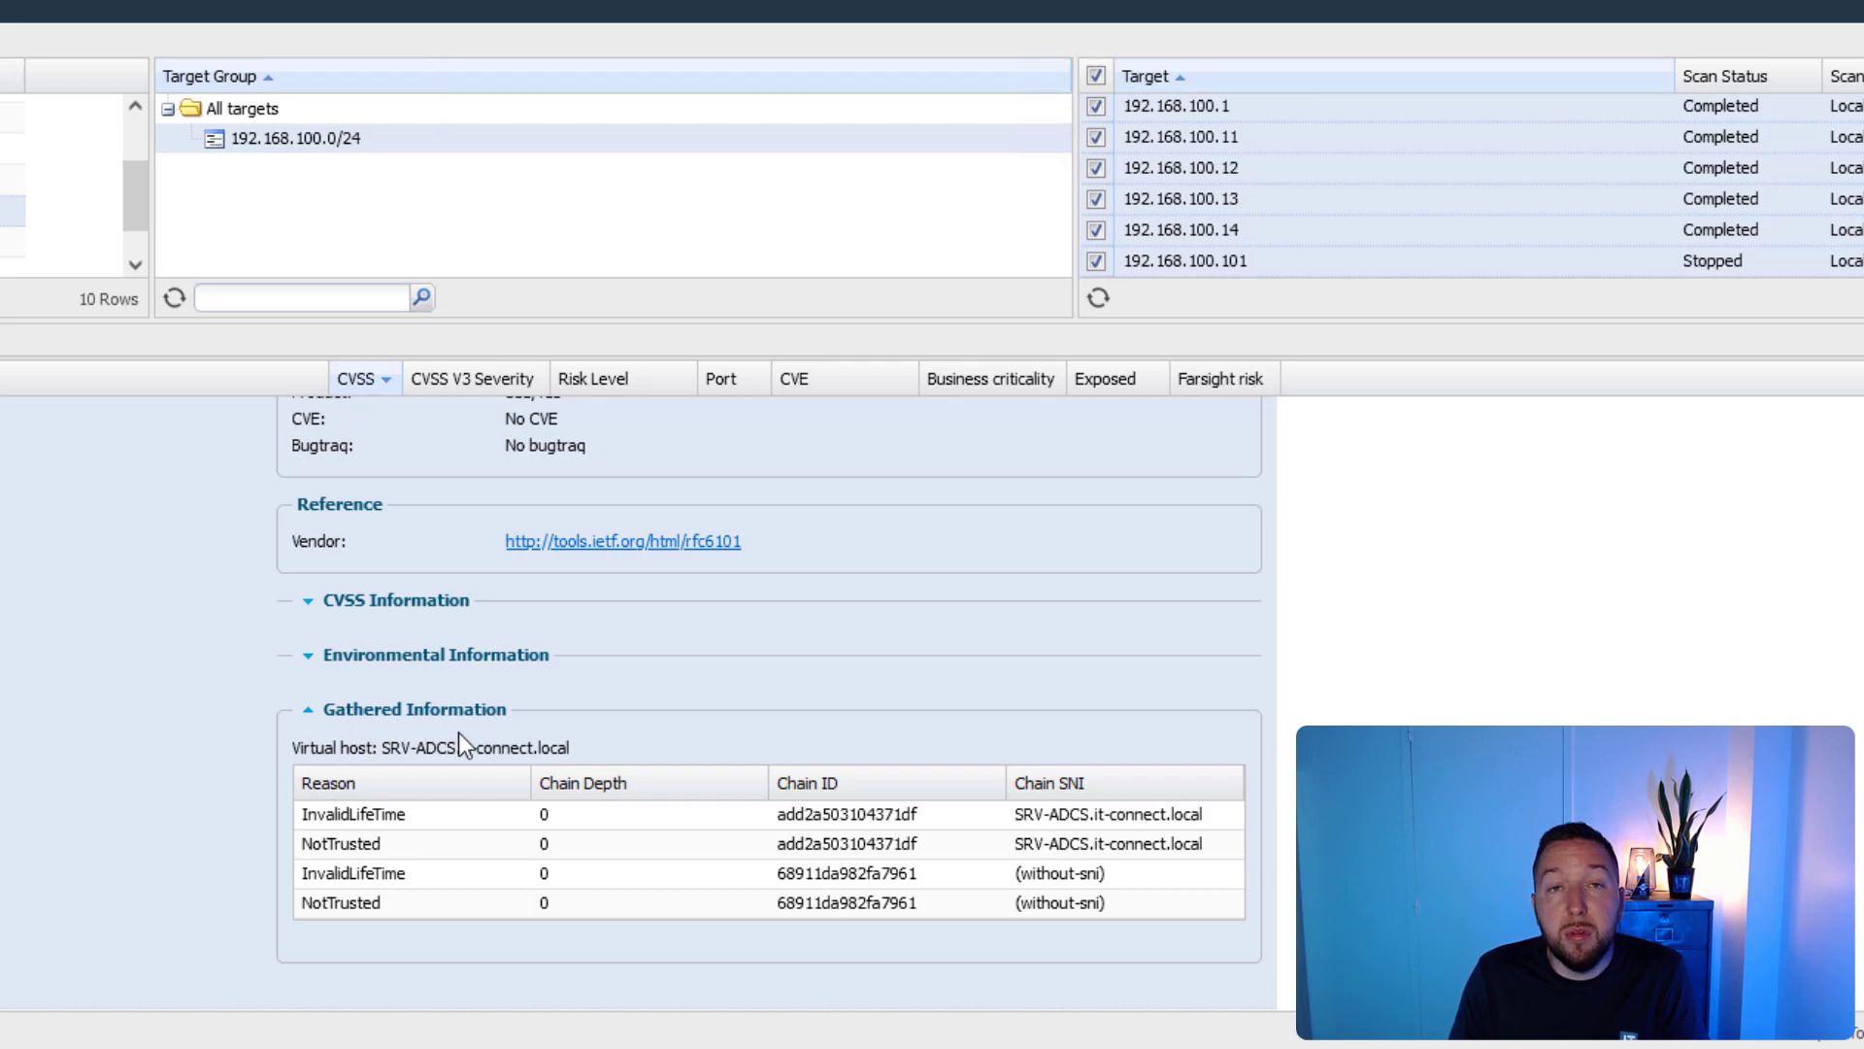
{"action": "scroll", "coordinate": [463, 736], "scroll_direction": "down", "scroll_amount": 3}
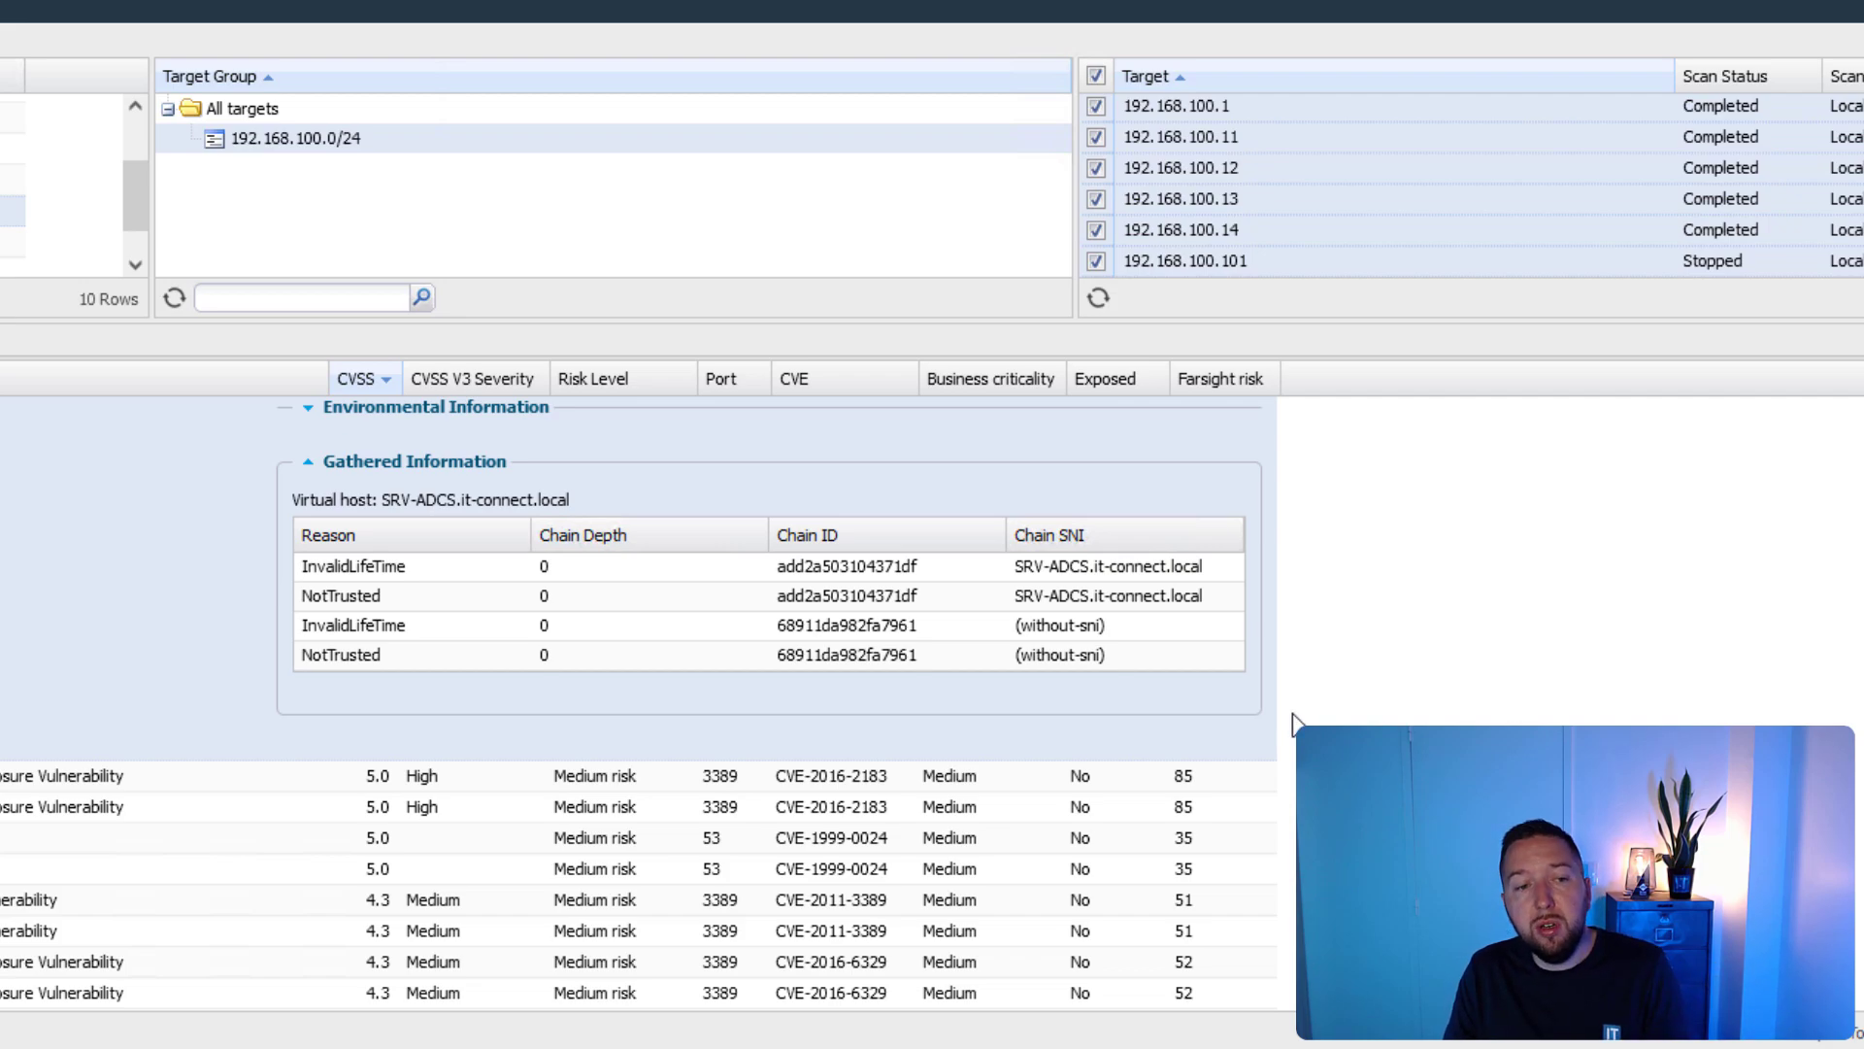
Step: Filter the findings to those with a Farsight risk greater than 75
{"action": "left_click", "coordinate": [1126, 376]}
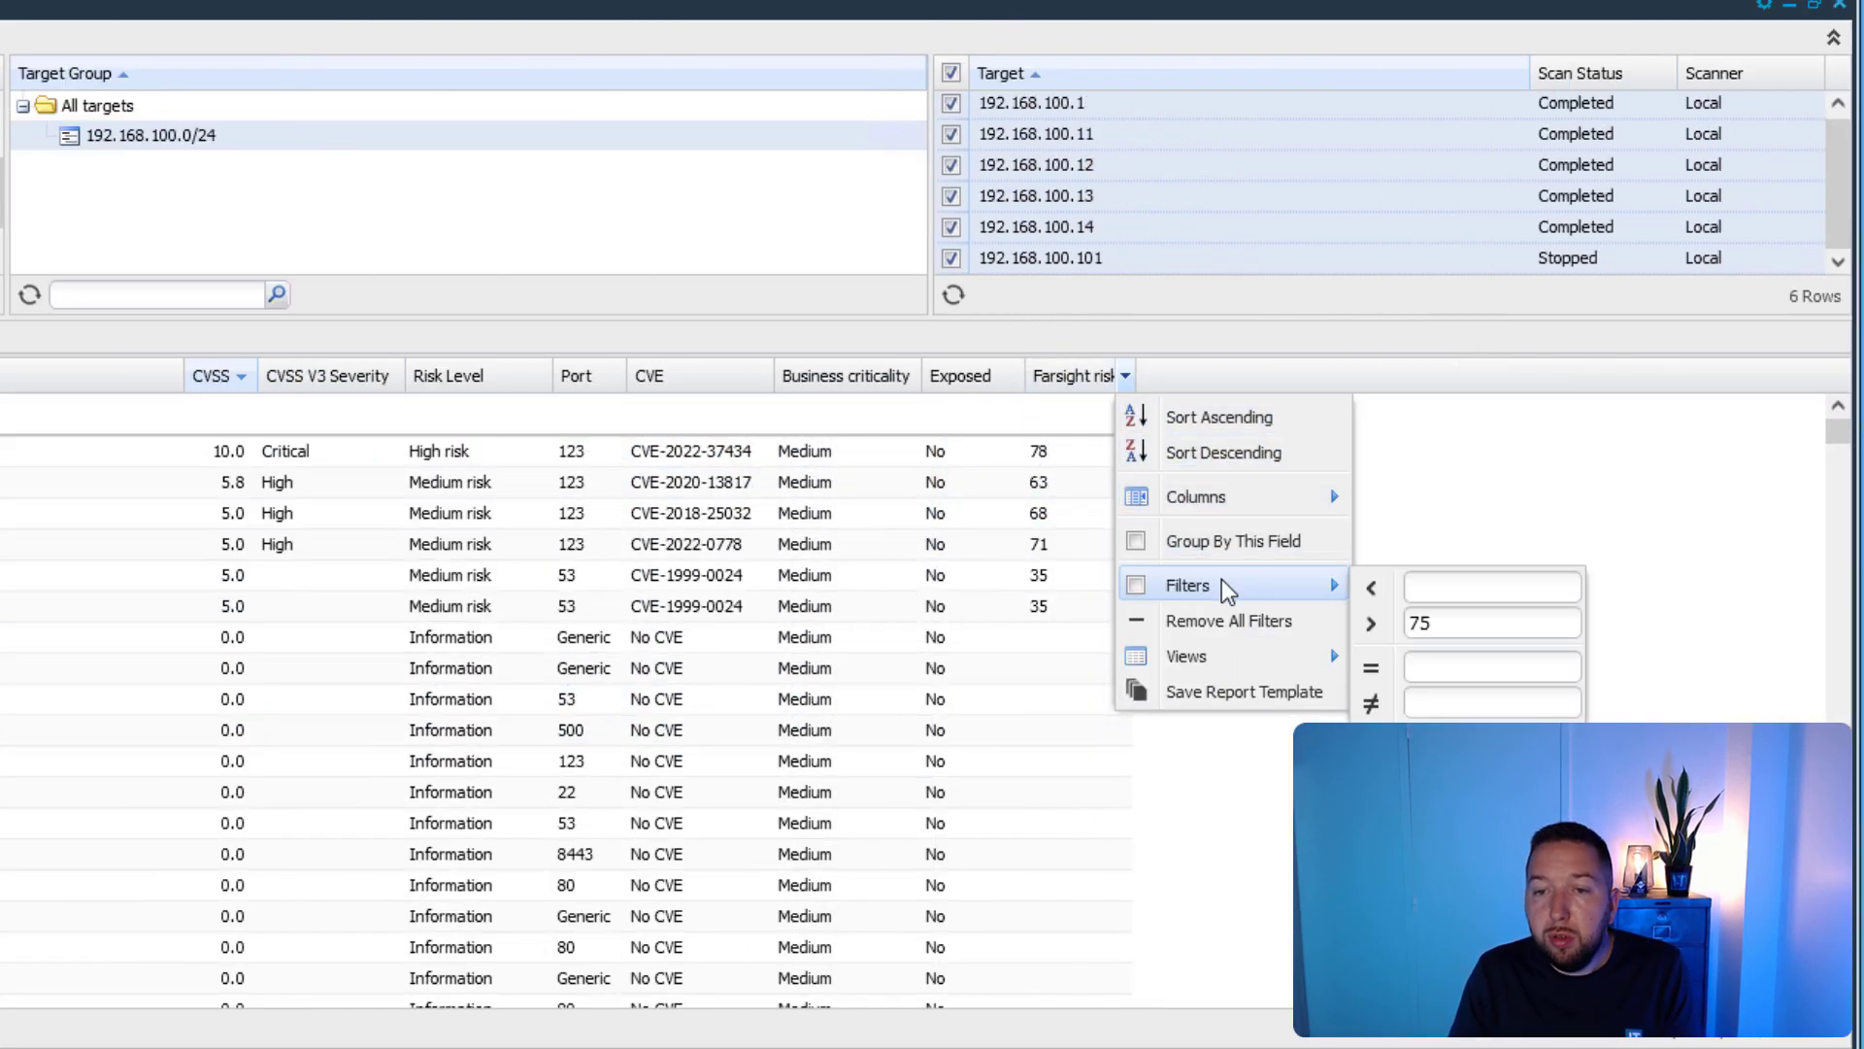
{"action": "left_click", "coordinate": [1221, 583]}
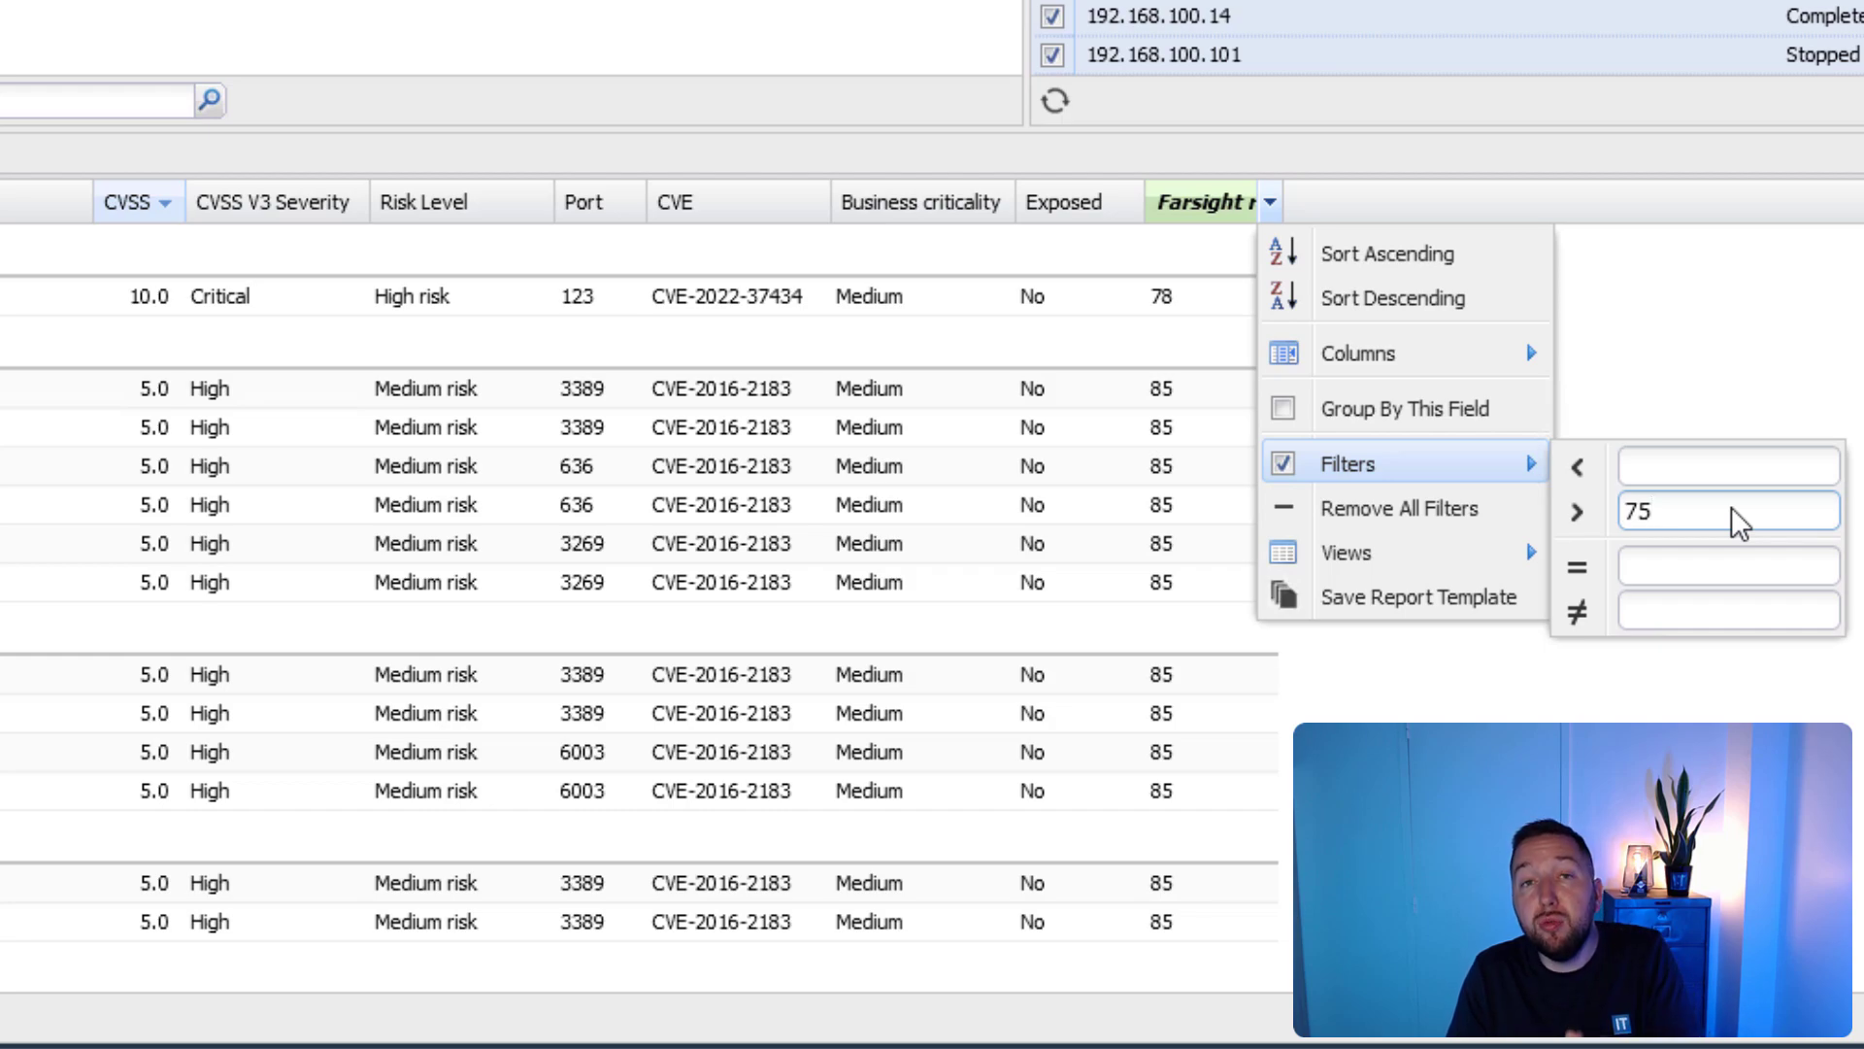
{"action": "key", "text": "Return"}
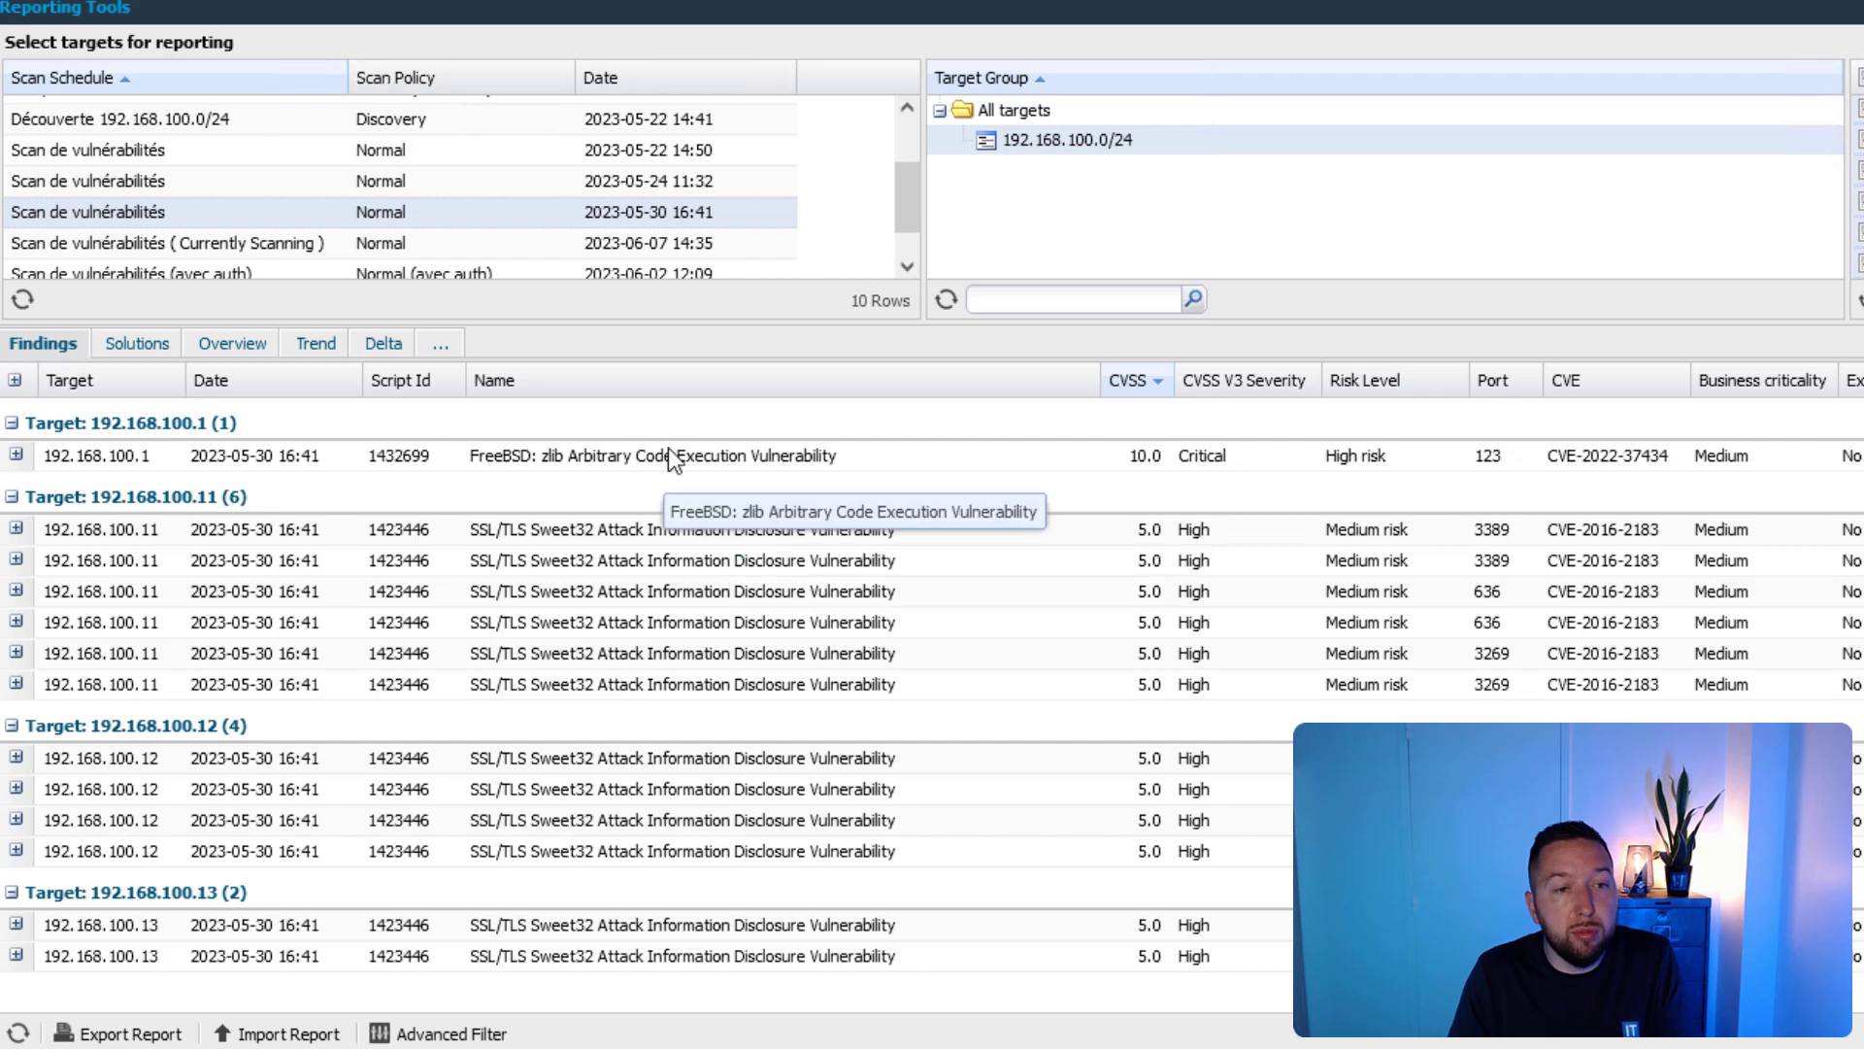
Step: Examine the FreeBSD: zlib Arbitrary Code Execution Vulnerability finding on 192.168.100.1, including its recommended solution and gathered information
{"action": "left_click", "coordinate": [668, 449]}
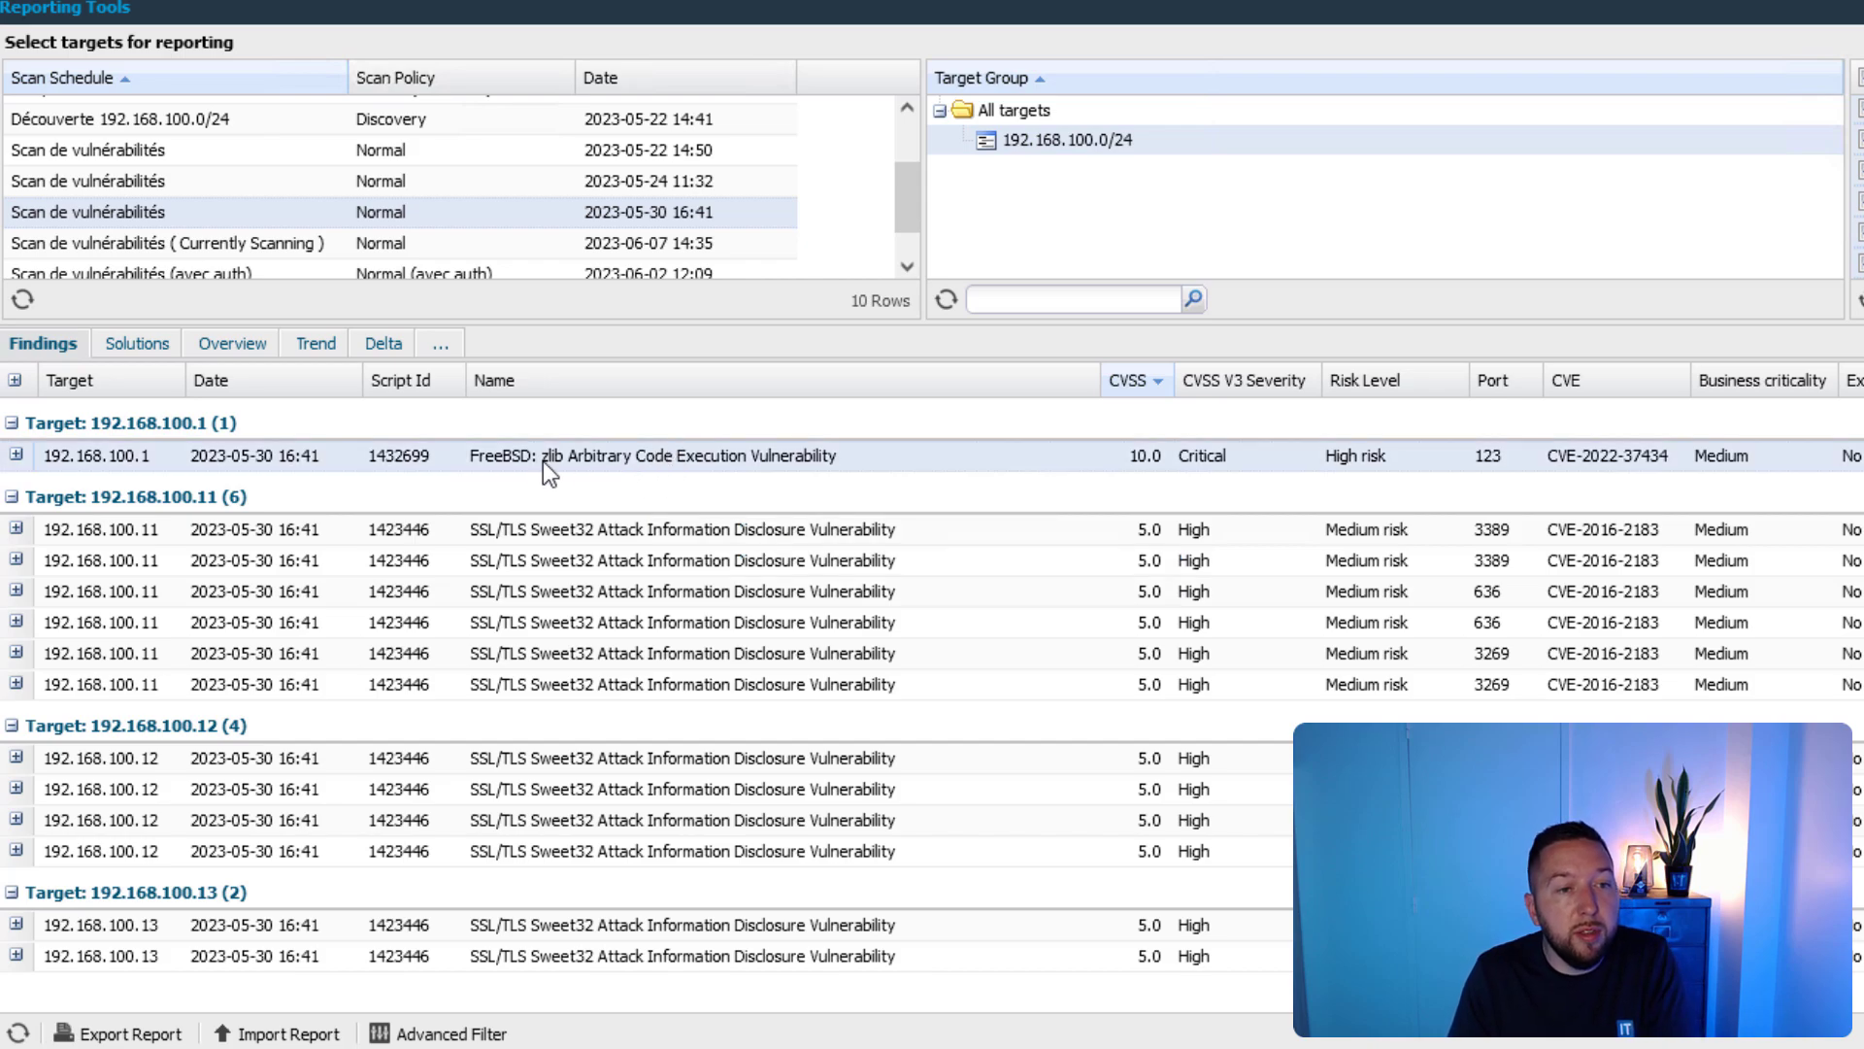
{"action": "left_click", "coordinate": [15, 457]}
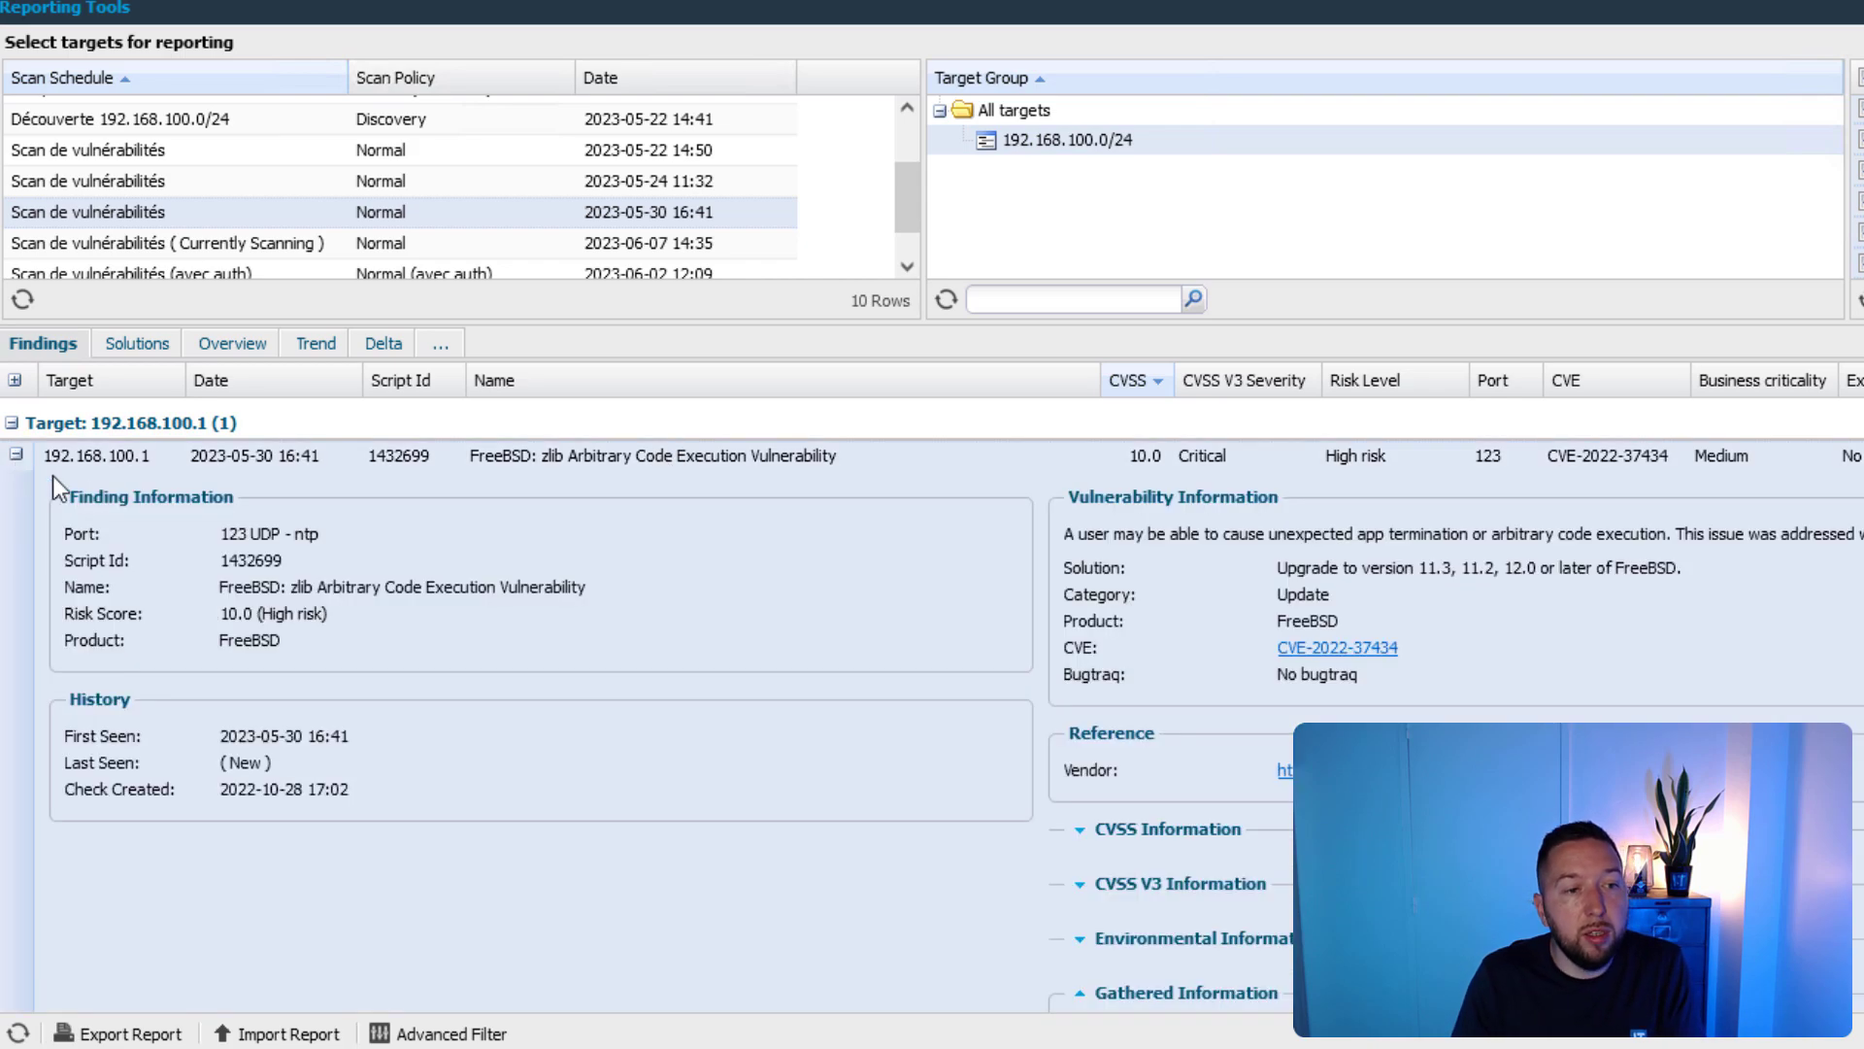
{"action": "scroll", "coordinate": [1624, 689], "scroll_direction": "down", "scroll_amount": 5}
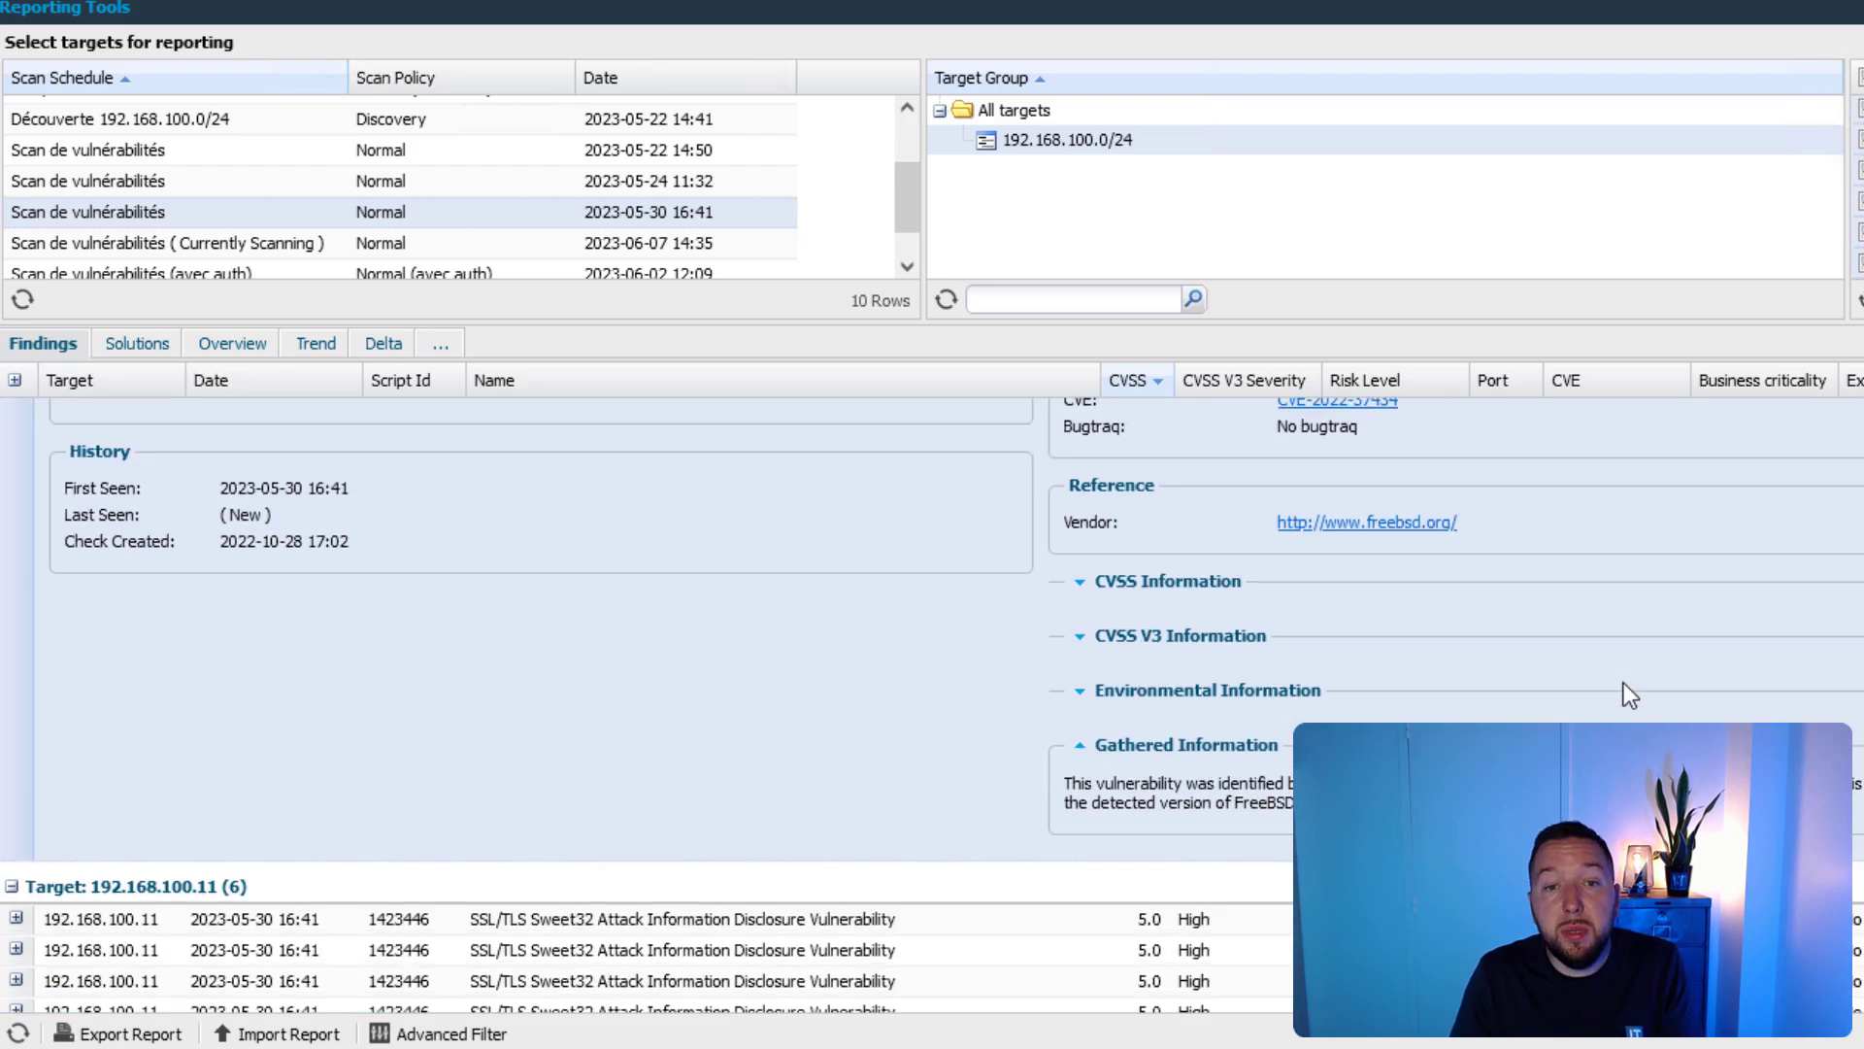
{"action": "scroll", "coordinate": [1408, 563], "scroll_direction": "up", "scroll_amount": 2}
{"action": "scroll", "coordinate": [1343, 668], "scroll_direction": "down", "scroll_amount": 4}
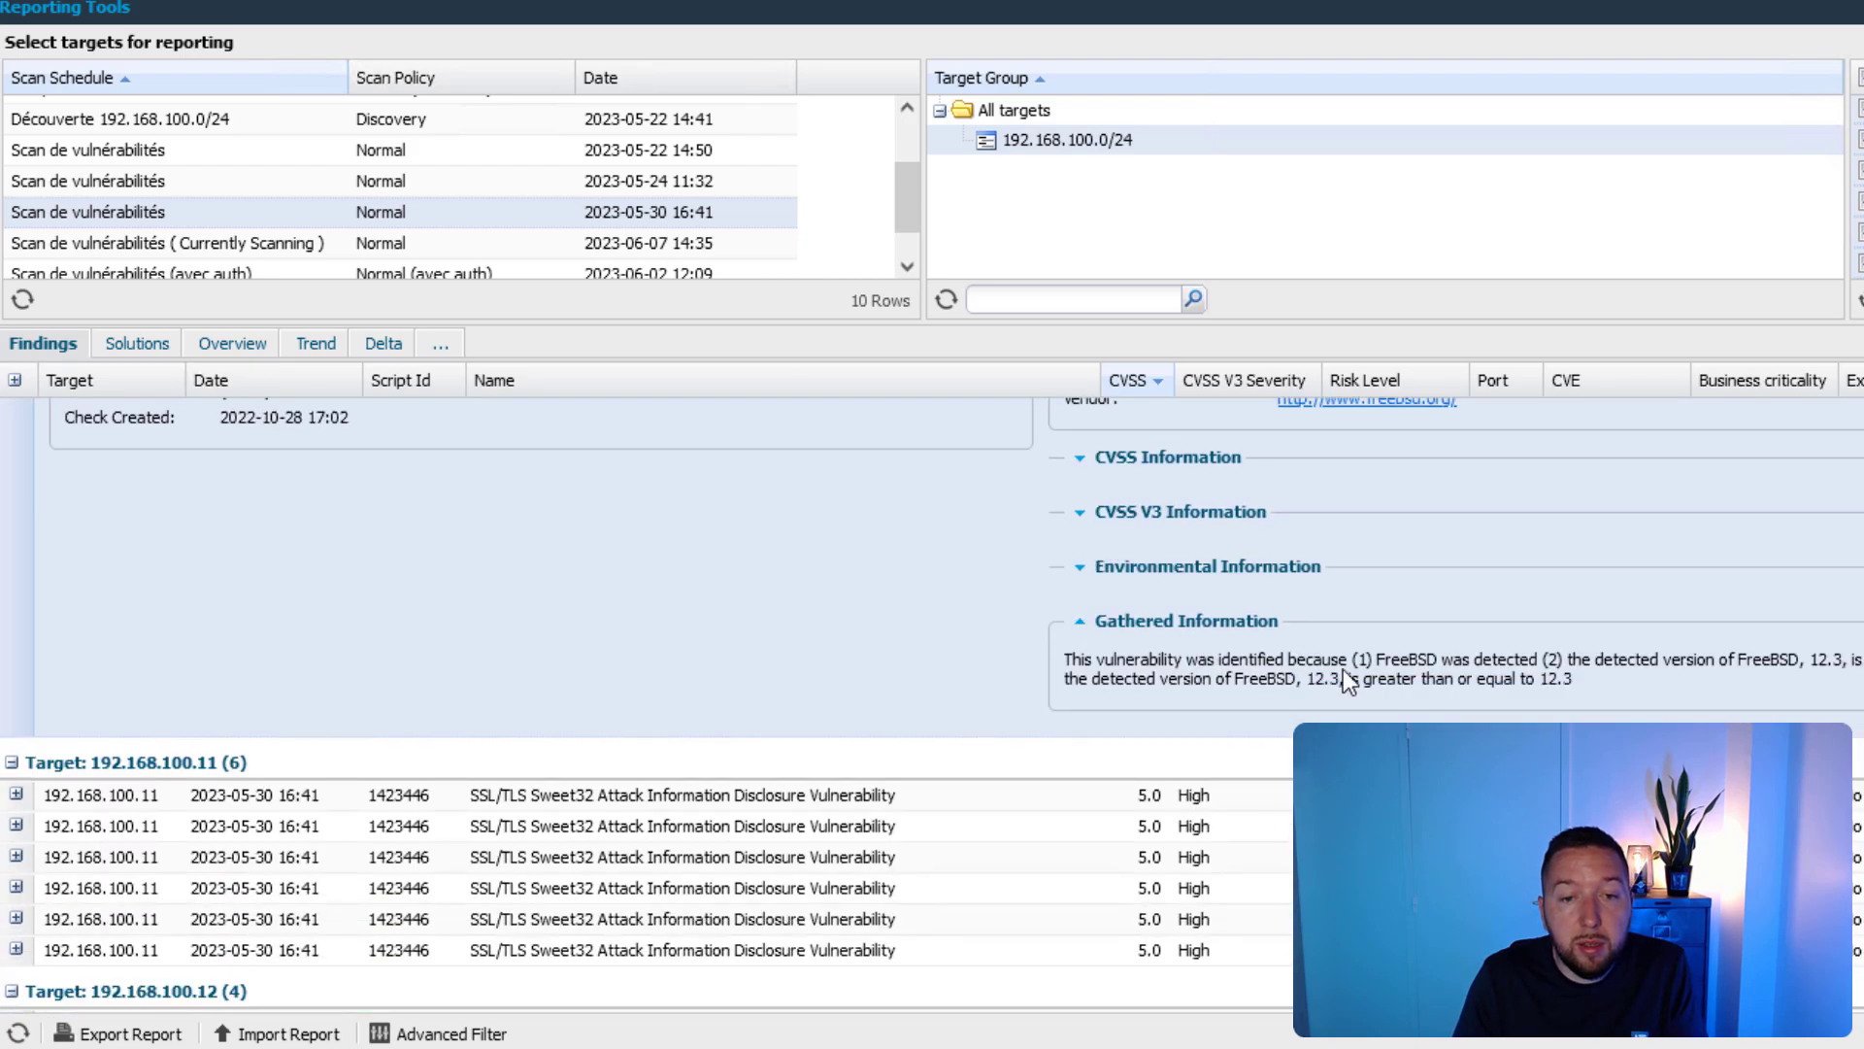
{"action": "left_click_drag", "start_coordinate": [1267, 659], "coordinate": [1863, 660]}
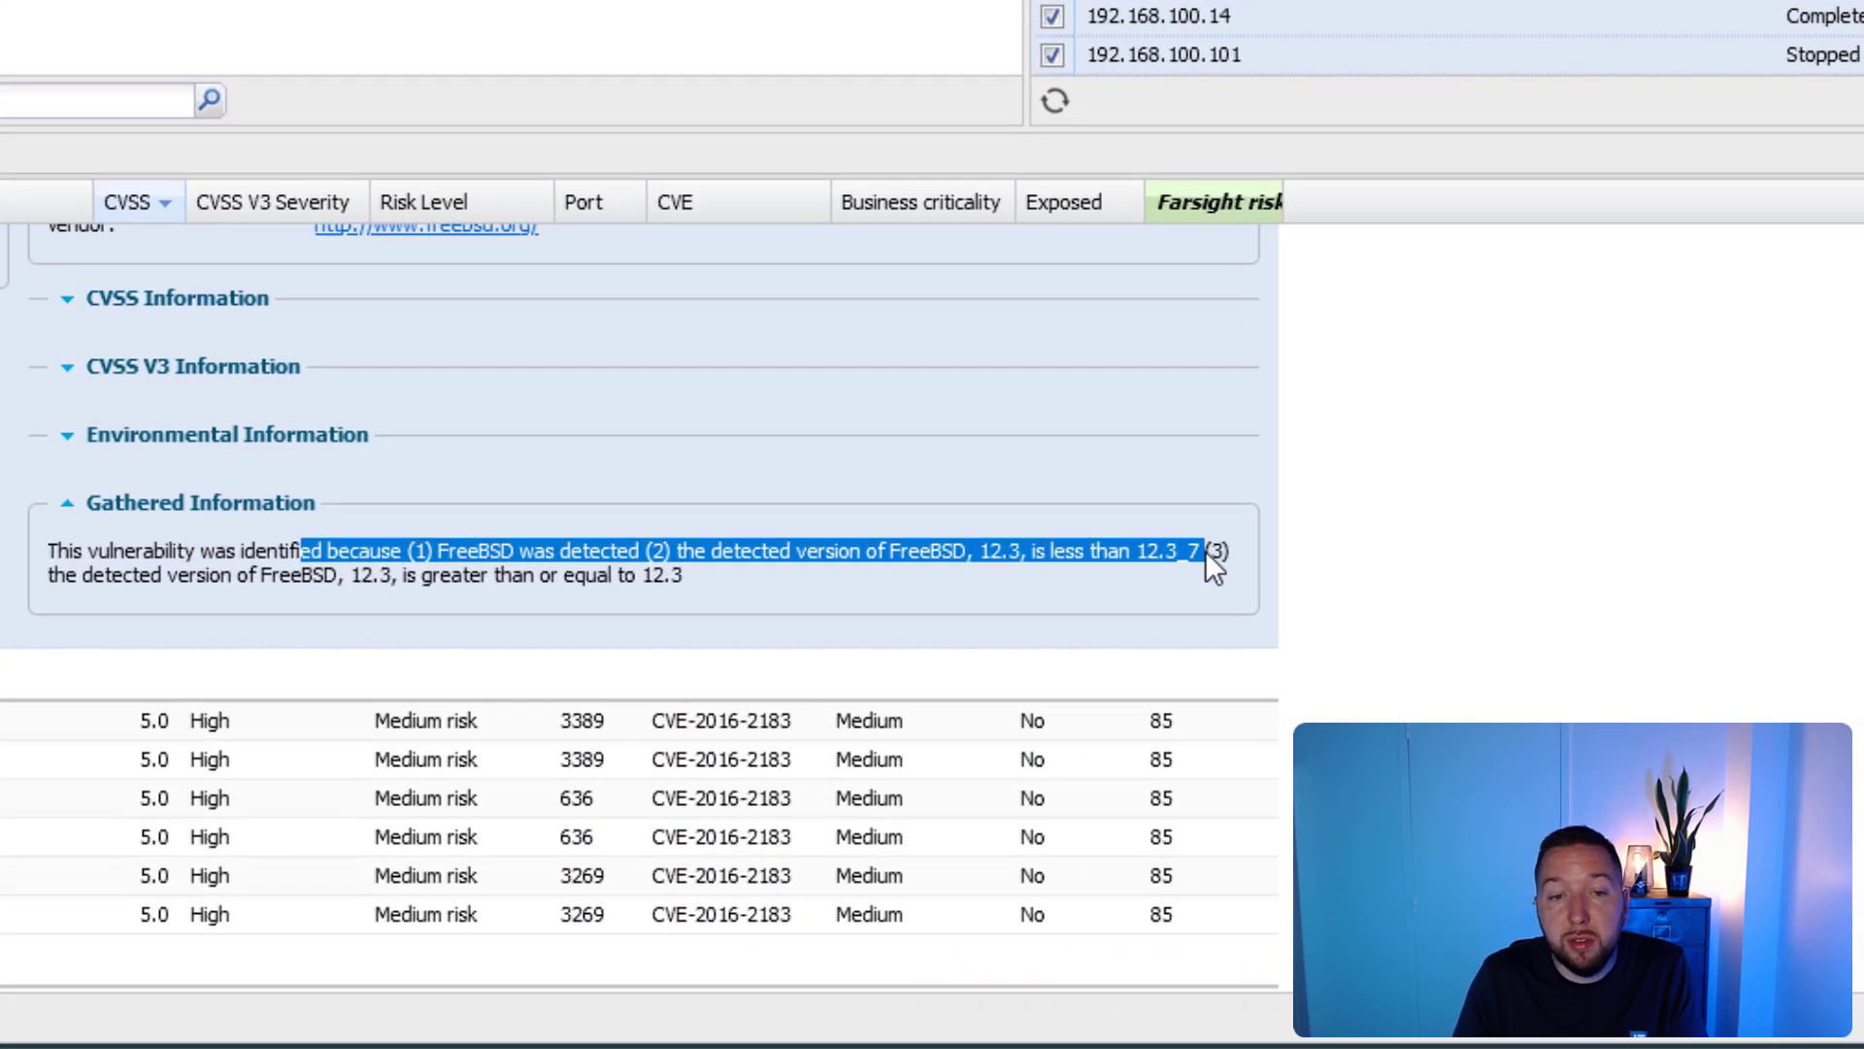
{"action": "left_click", "coordinate": [1206, 549]}
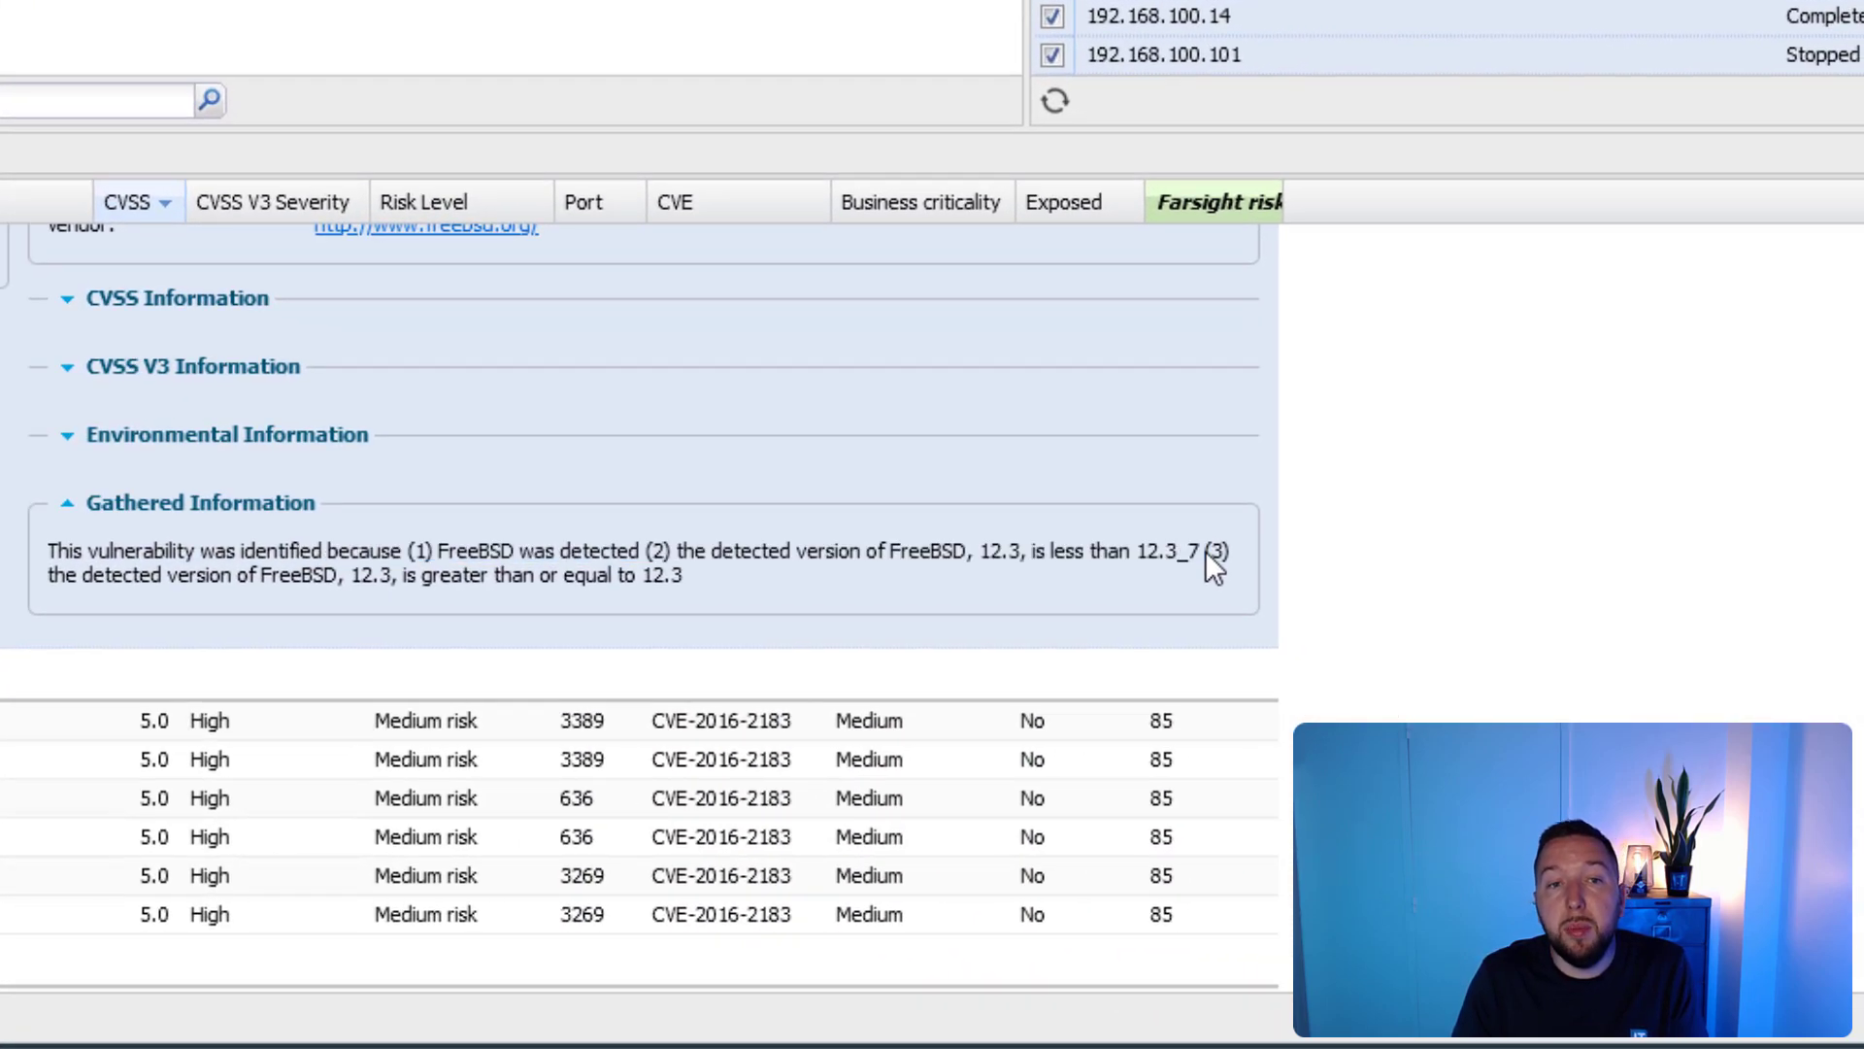
{"action": "scroll", "coordinate": [1205, 552], "scroll_direction": "up", "scroll_amount": 5}
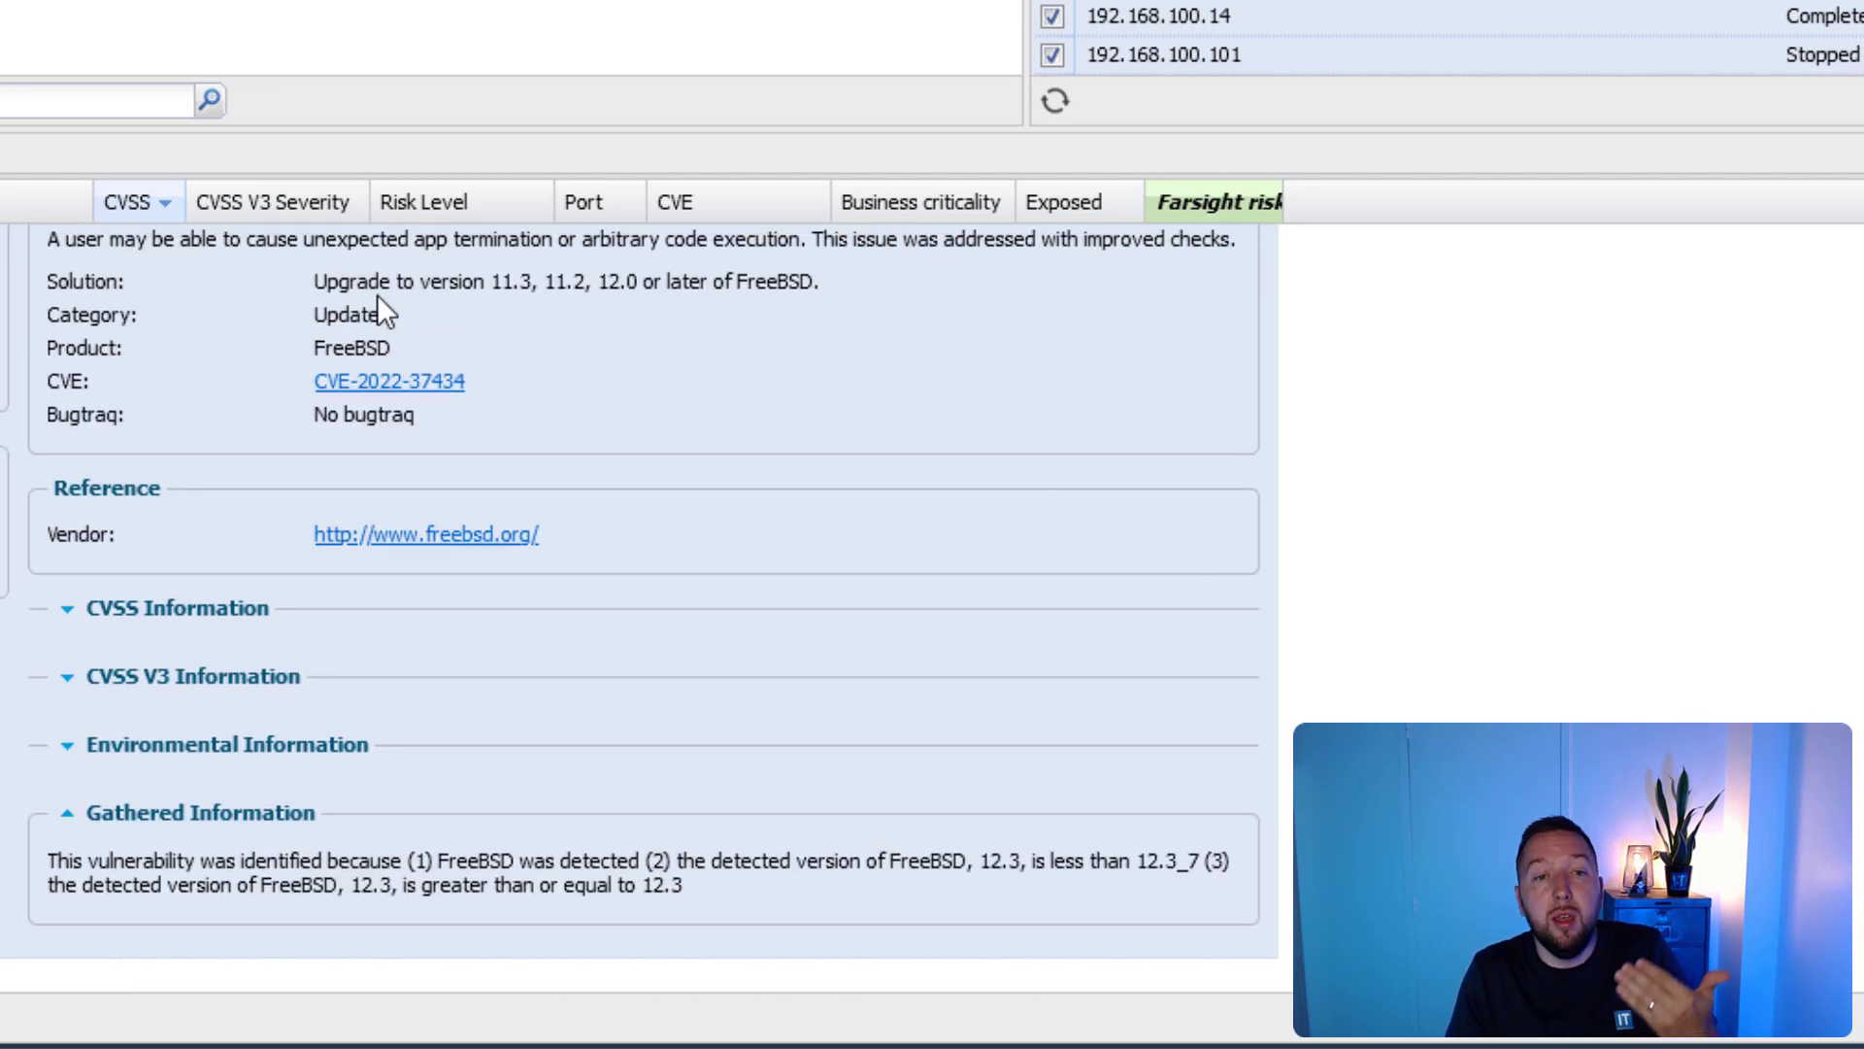
{"action": "left_click_drag", "start_coordinate": [51, 278], "coordinate": [107, 279]}
{"action": "left_click_drag", "start_coordinate": [314, 283], "coordinate": [820, 288]}
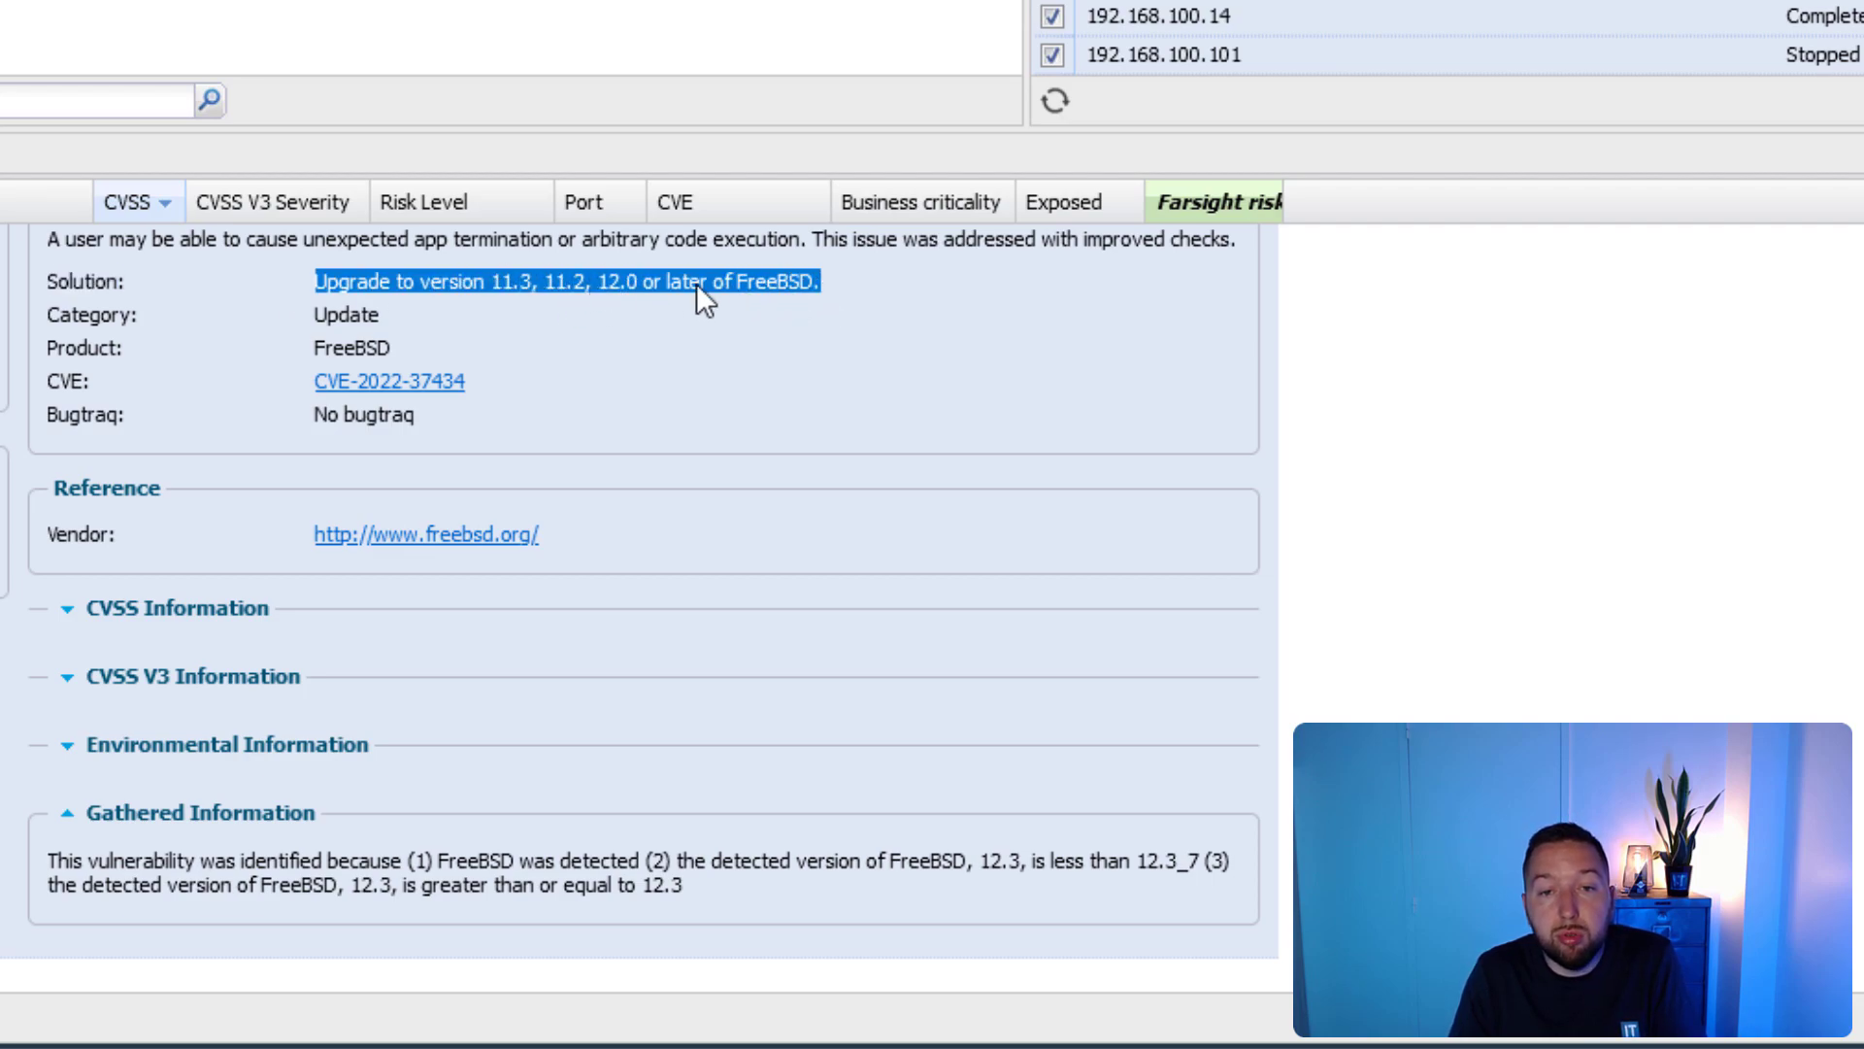
{"action": "left_click", "coordinate": [723, 301]}
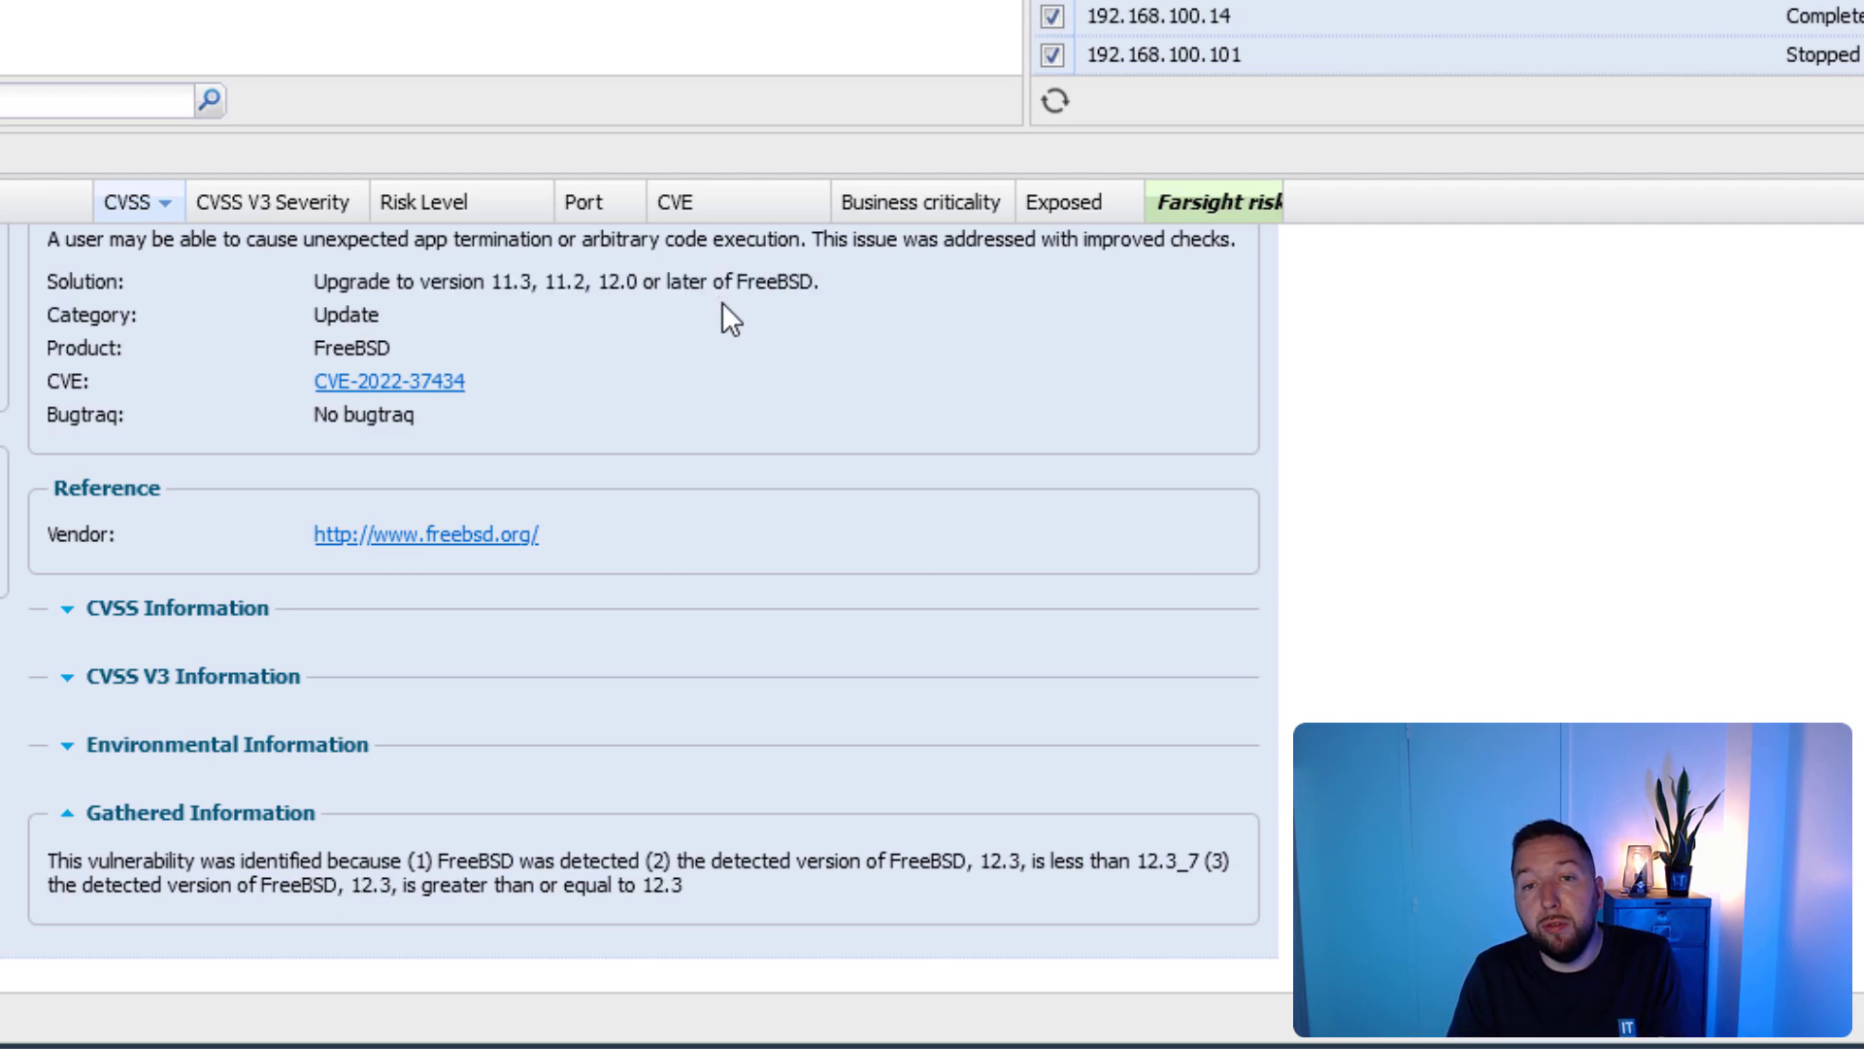
{"action": "scroll", "coordinate": [748, 311], "scroll_direction": "up", "scroll_amount": 3}
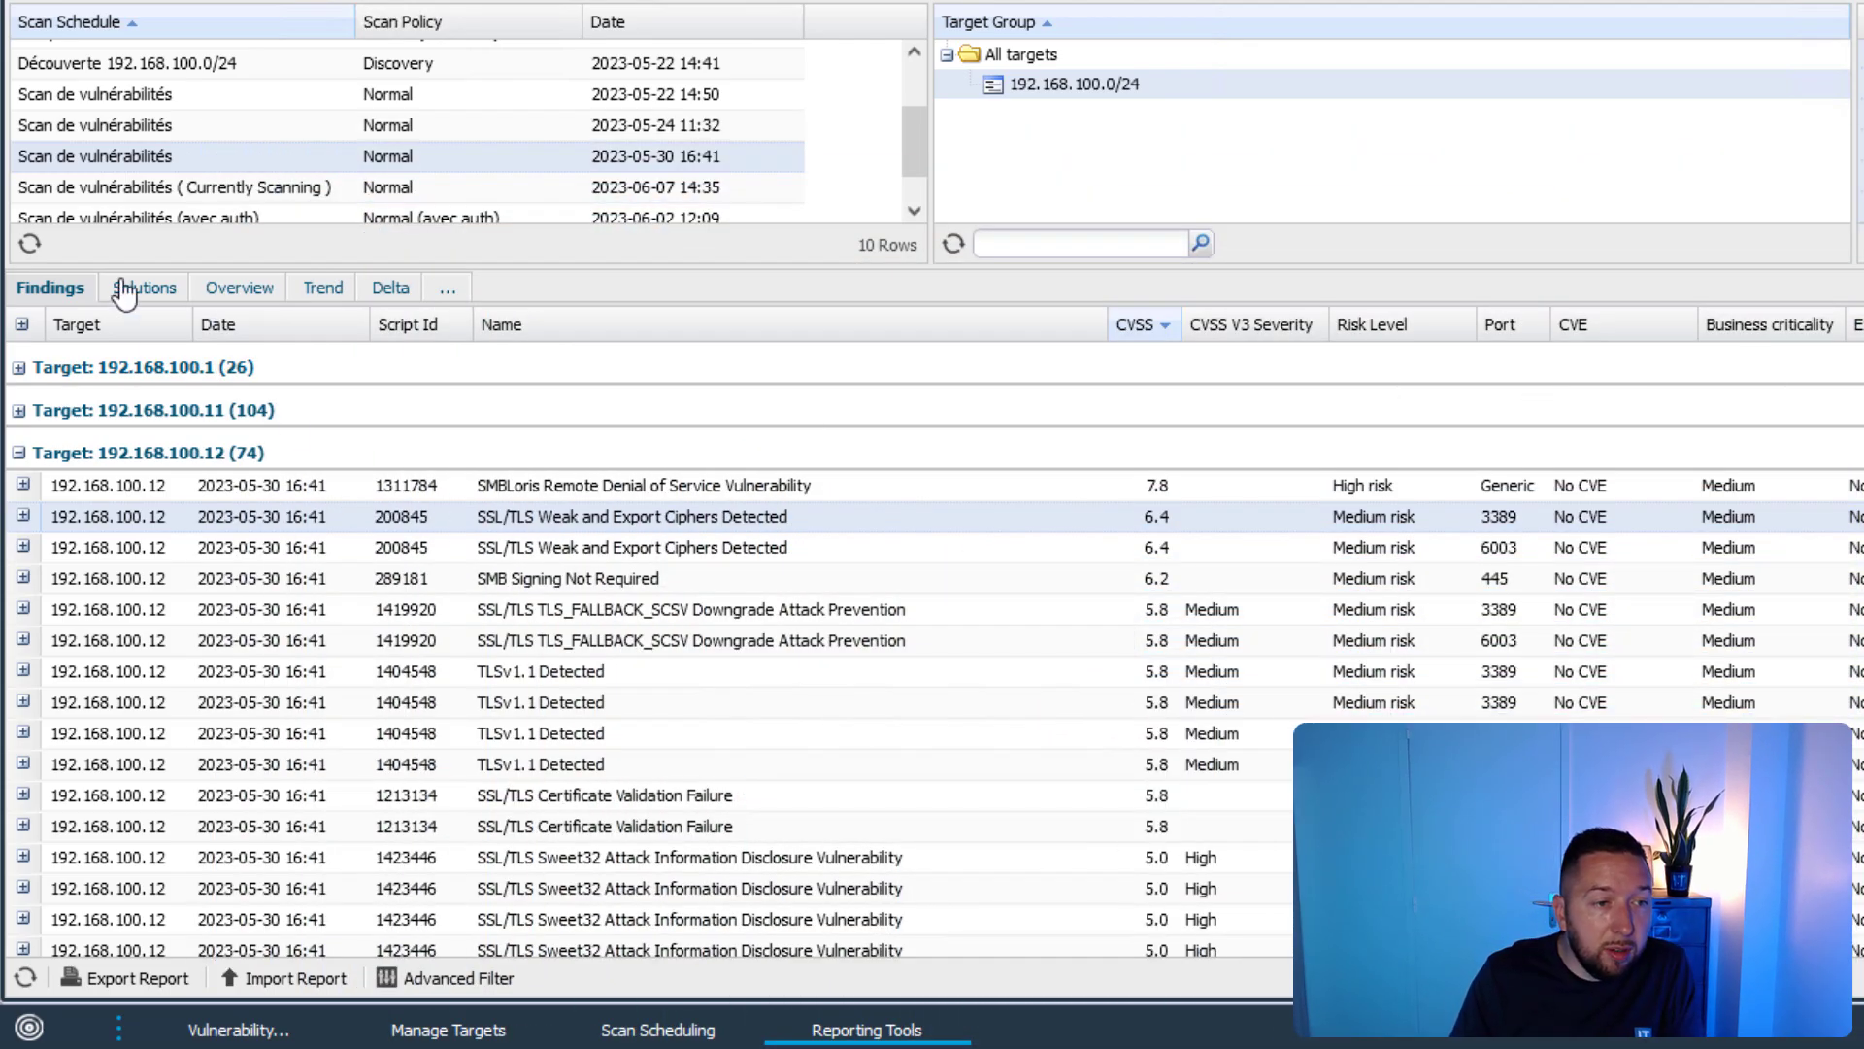
Step: Review the report's Top 10 Solutions and expand Disable TLSv1.0 to see its description and the affected targets
{"action": "left_click", "coordinate": [143, 290]}
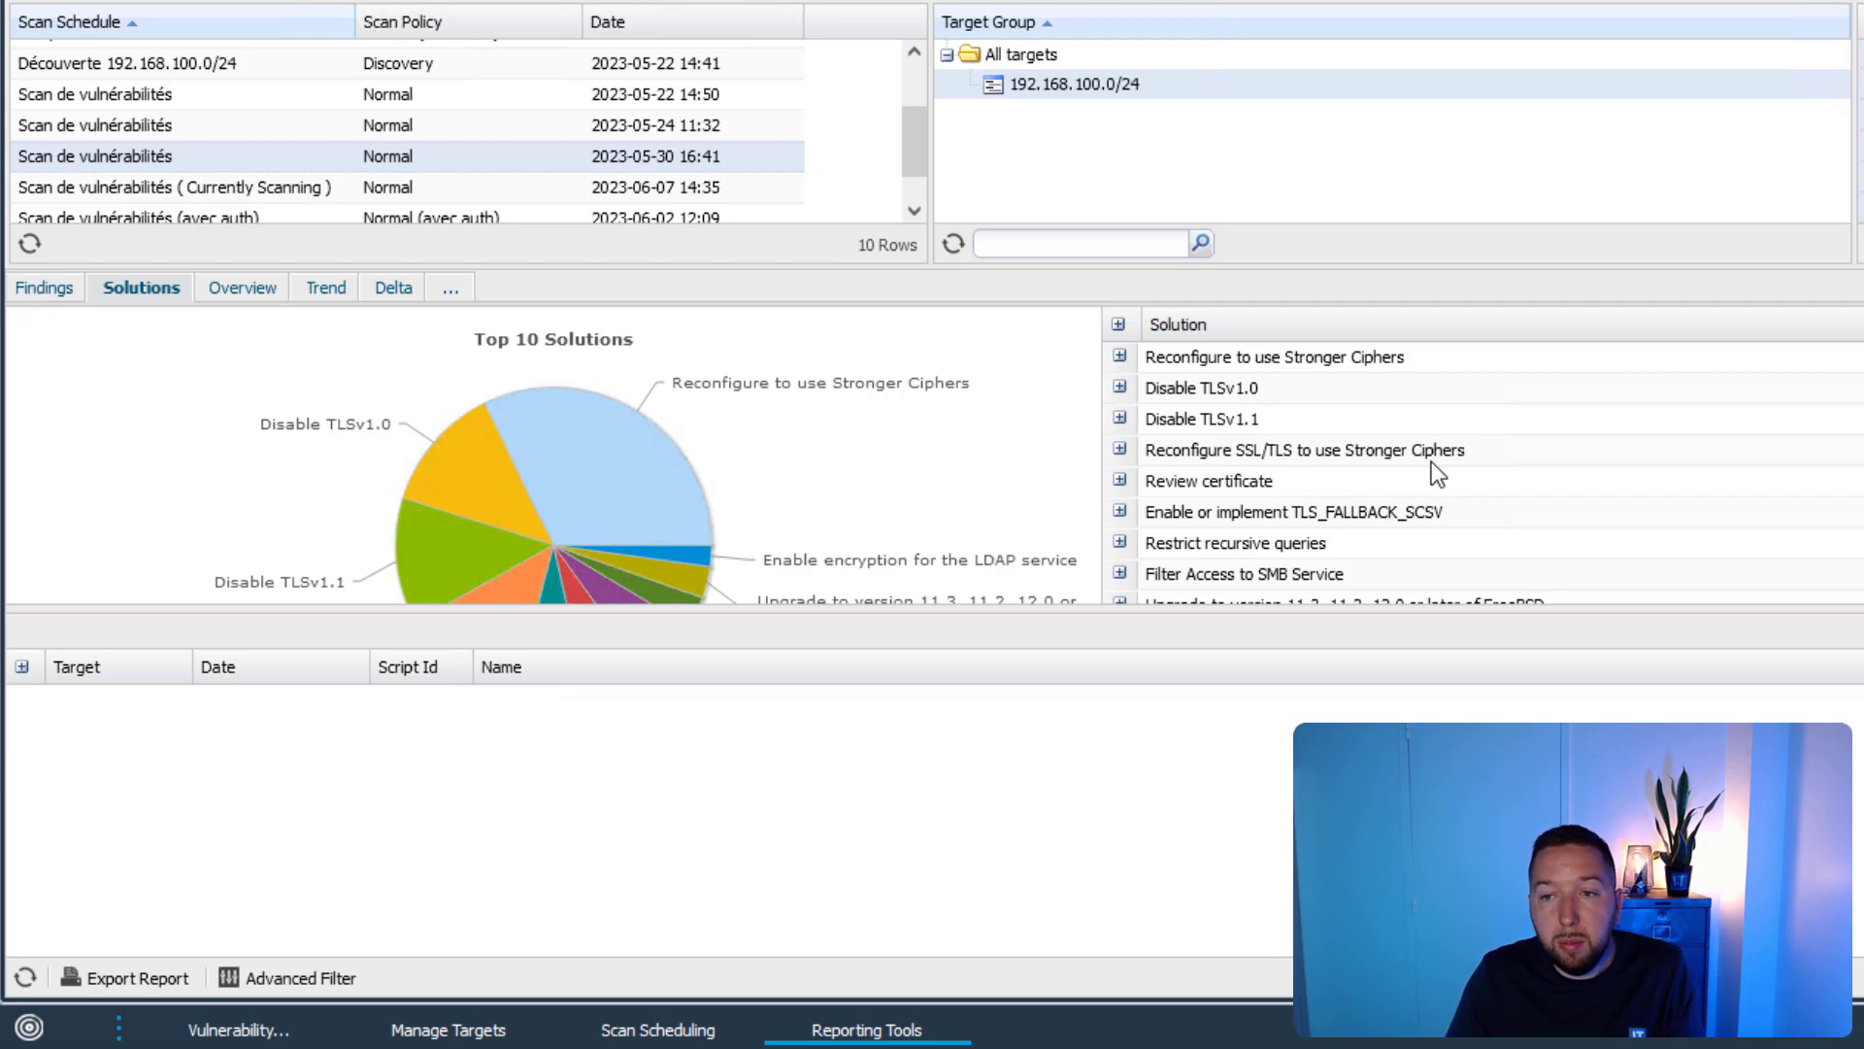
{"action": "mouse_move", "coordinate": [564, 468]}
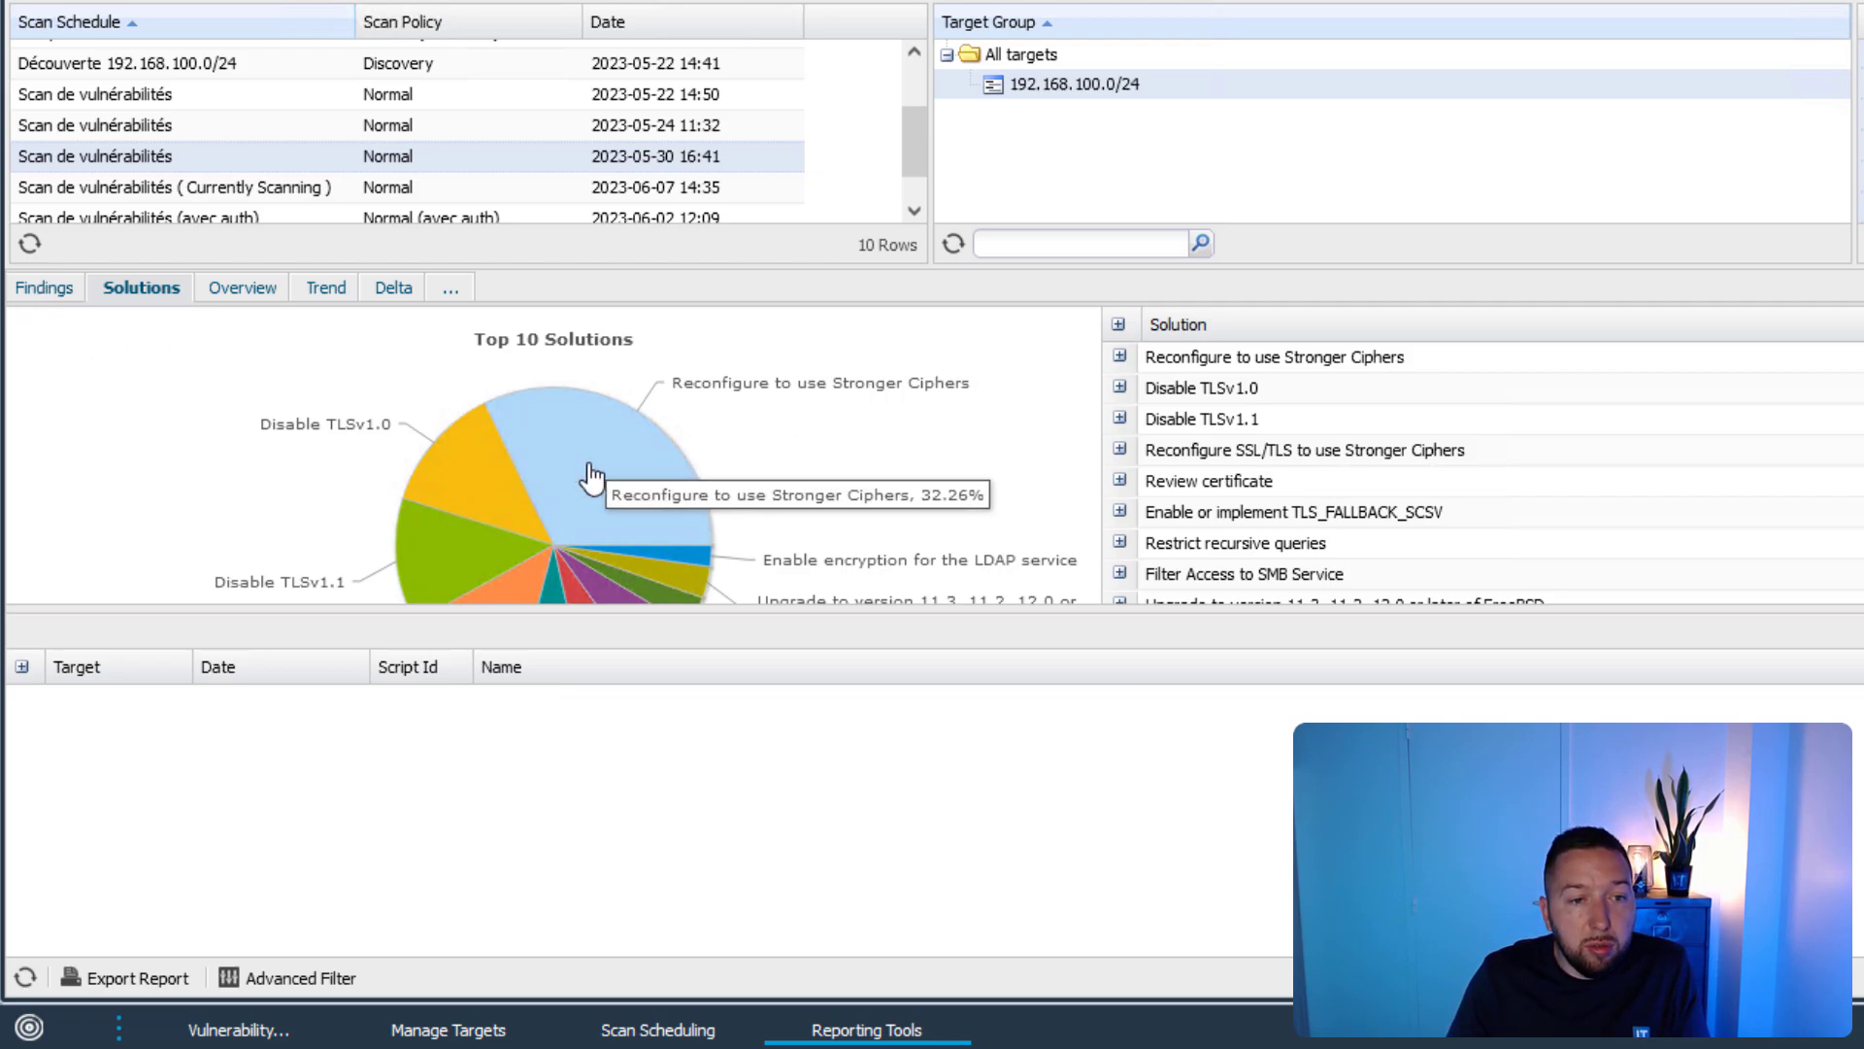
{"action": "scroll", "coordinate": [877, 439], "scroll_direction": "down", "scroll_amount": 1}
{"action": "scroll", "coordinate": [858, 442], "scroll_direction": "up", "scroll_amount": 1}
{"action": "mouse_move", "coordinate": [432, 447]}
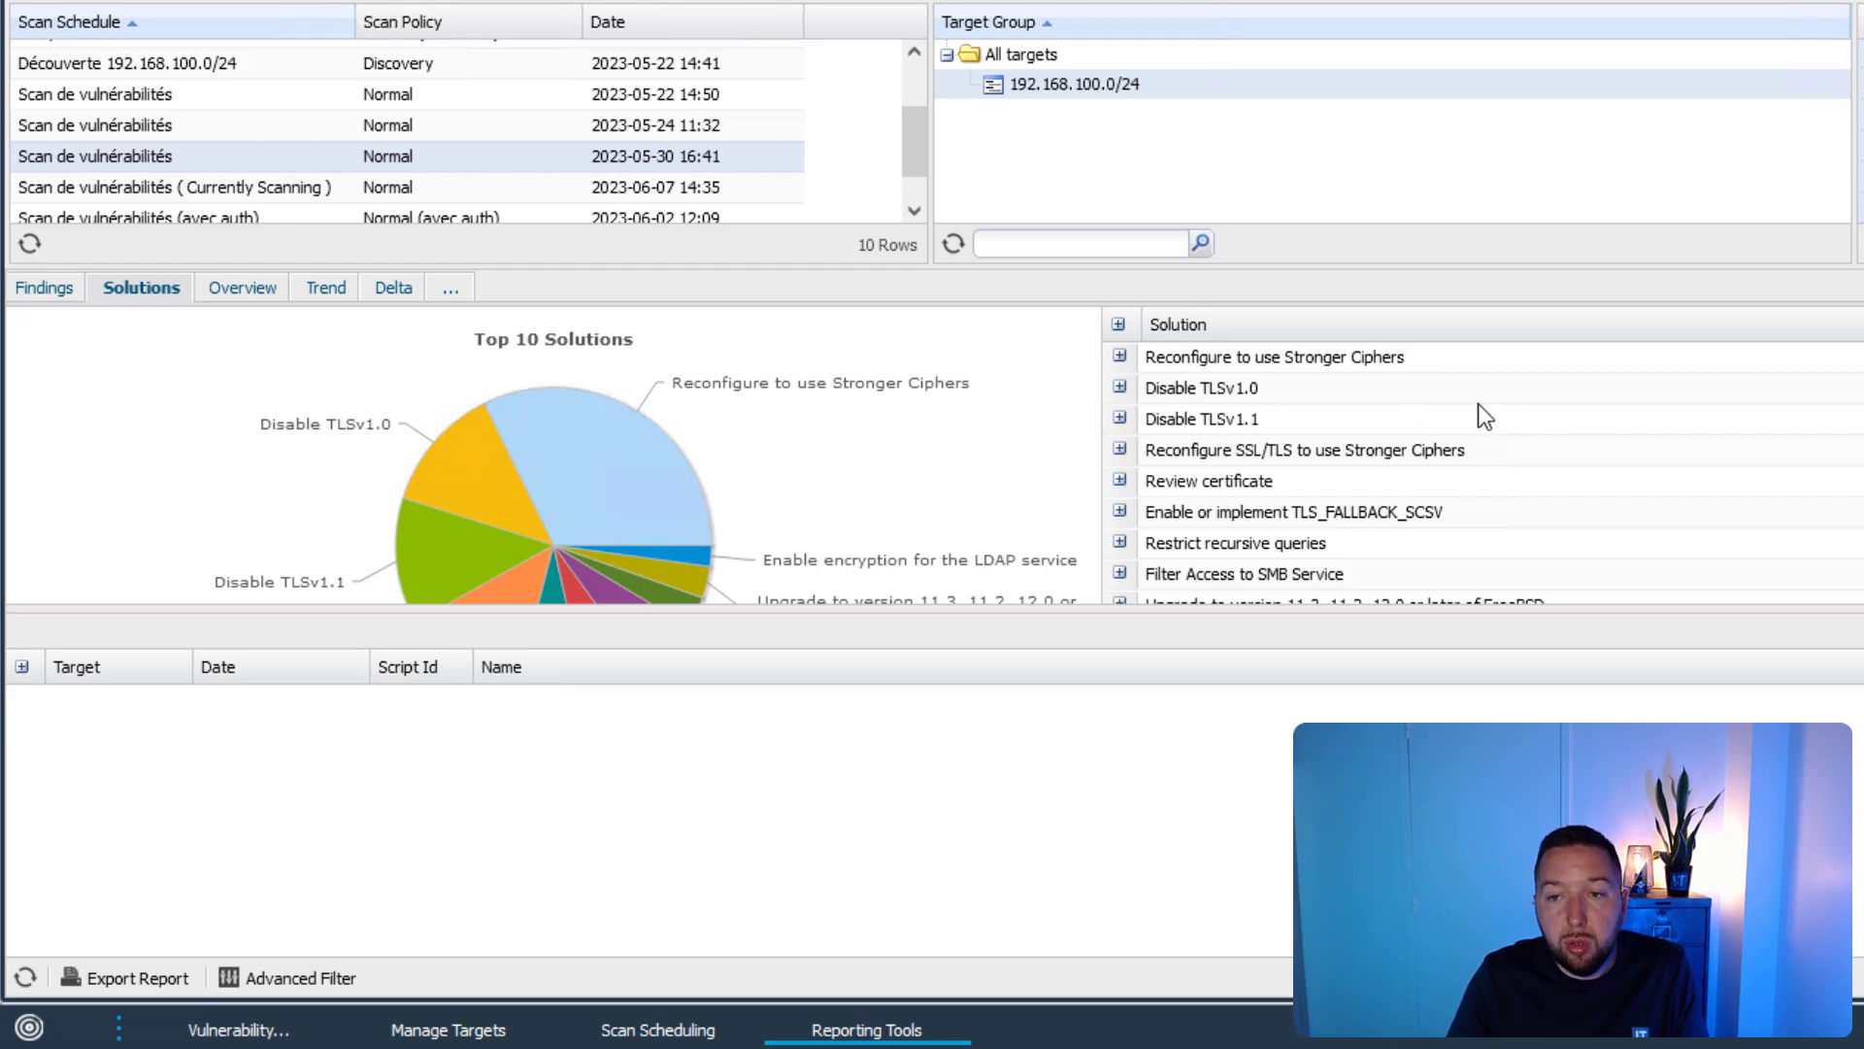
{"action": "left_click", "coordinate": [1304, 381]}
{"action": "scroll", "coordinate": [1363, 457], "scroll_direction": "down", "scroll_amount": 1}
{"action": "scroll", "coordinate": [1363, 456], "scroll_direction": "up", "scroll_amount": 1}
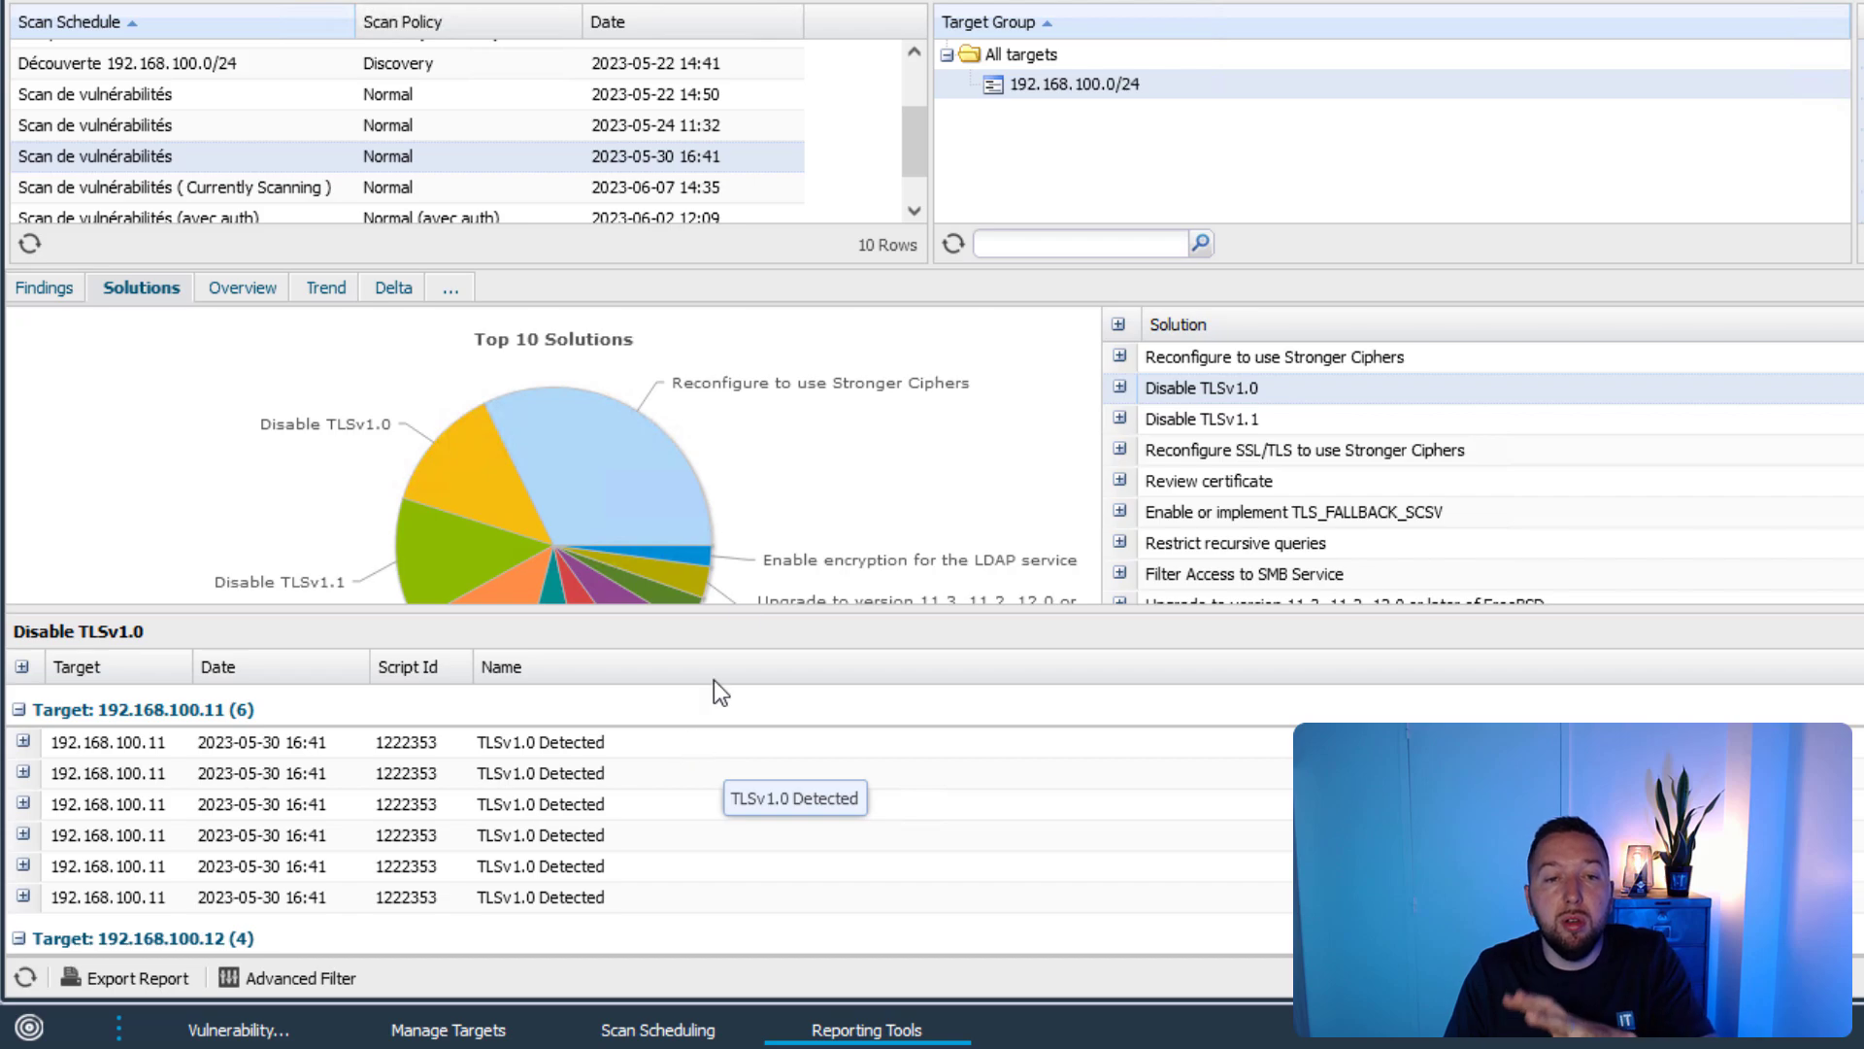
{"action": "left_click", "coordinate": [1120, 386]}
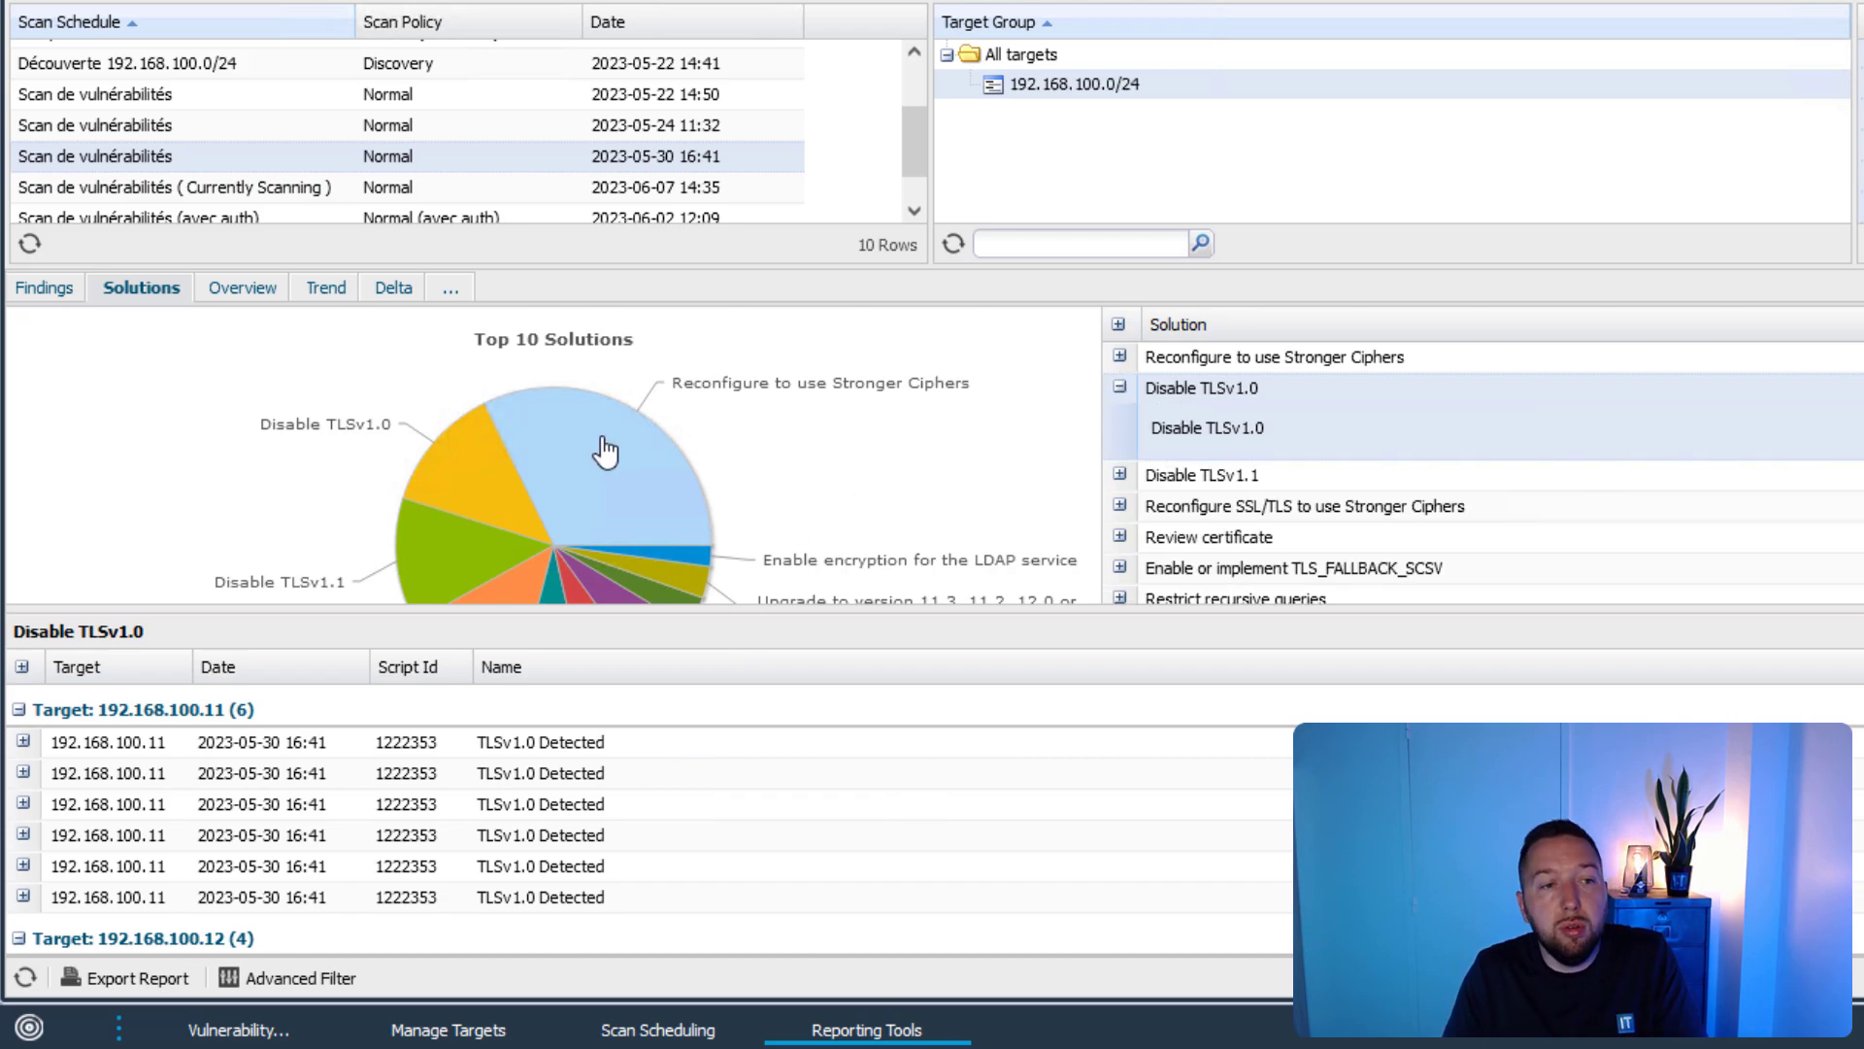
Step: Review the report's overview charts of findings by family, port and risk
{"action": "left_click", "coordinate": [250, 292]}
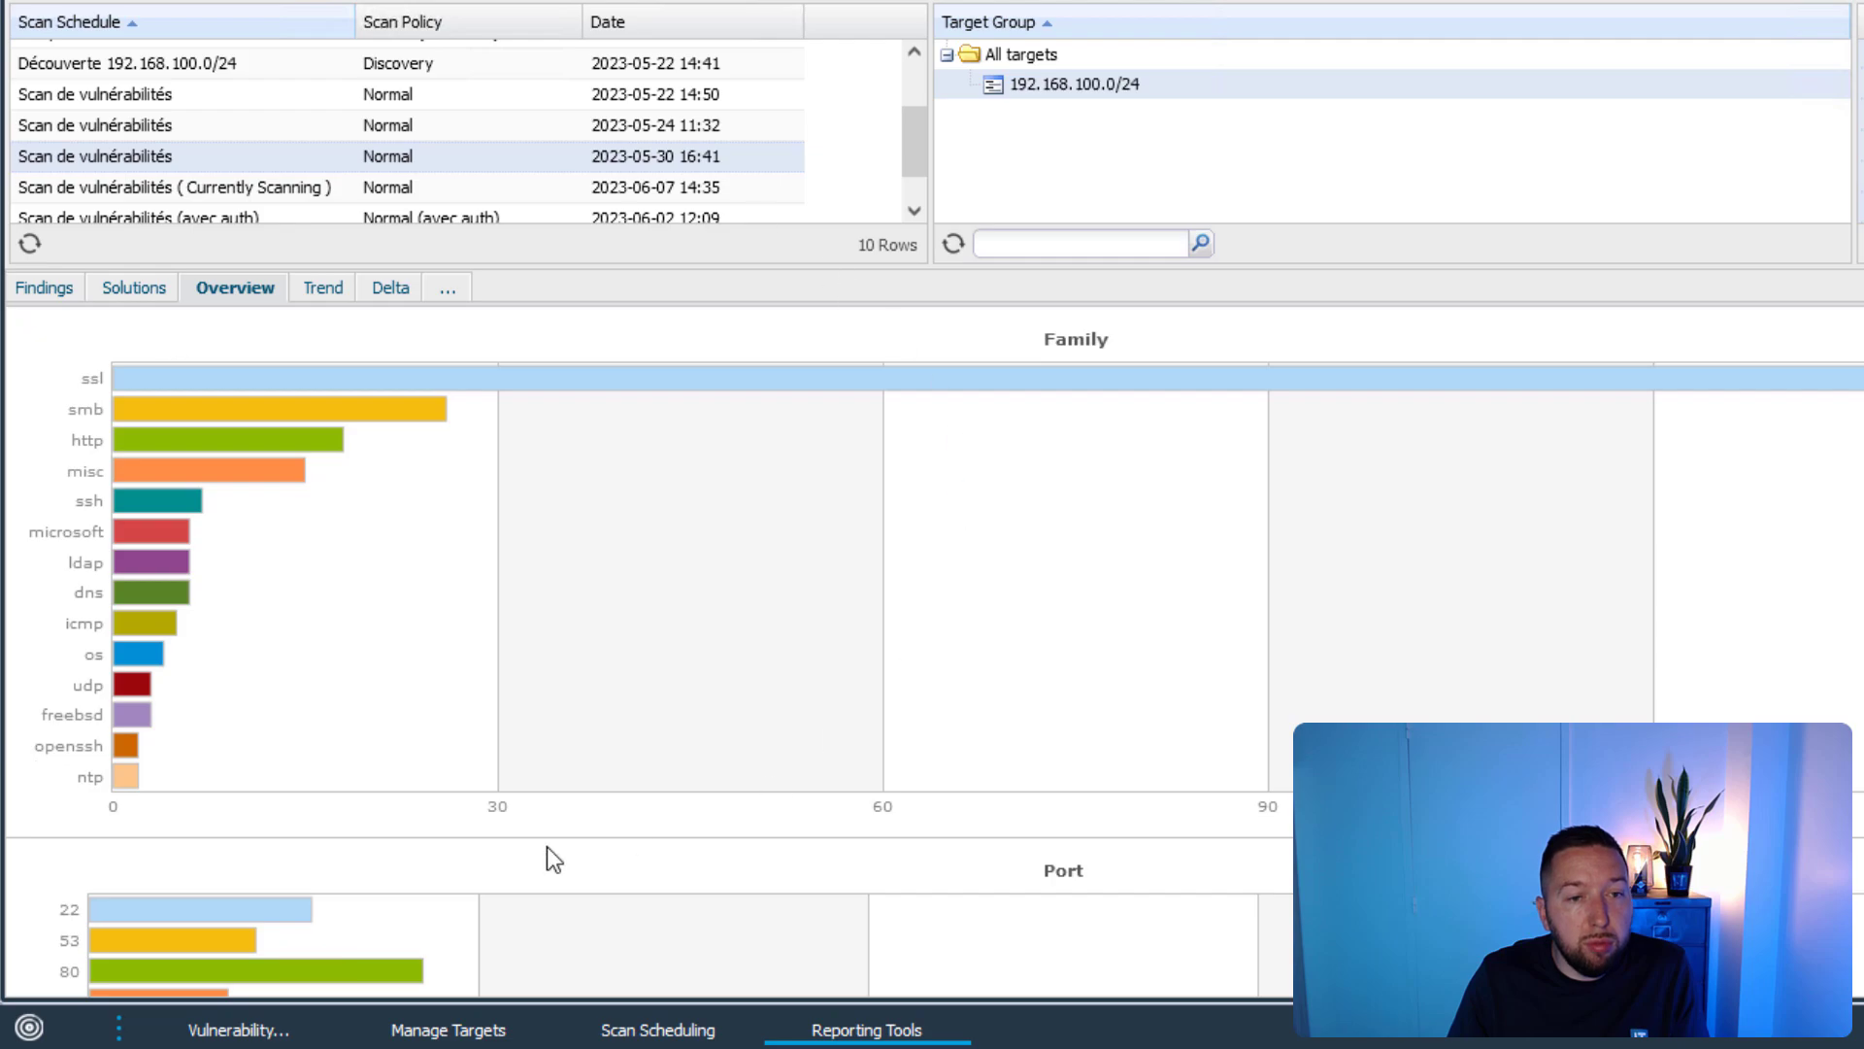
{"action": "scroll", "coordinate": [1124, 689], "scroll_direction": "down", "scroll_amount": 3}
{"action": "scroll", "coordinate": [1117, 689], "scroll_direction": "up", "scroll_amount": 3}
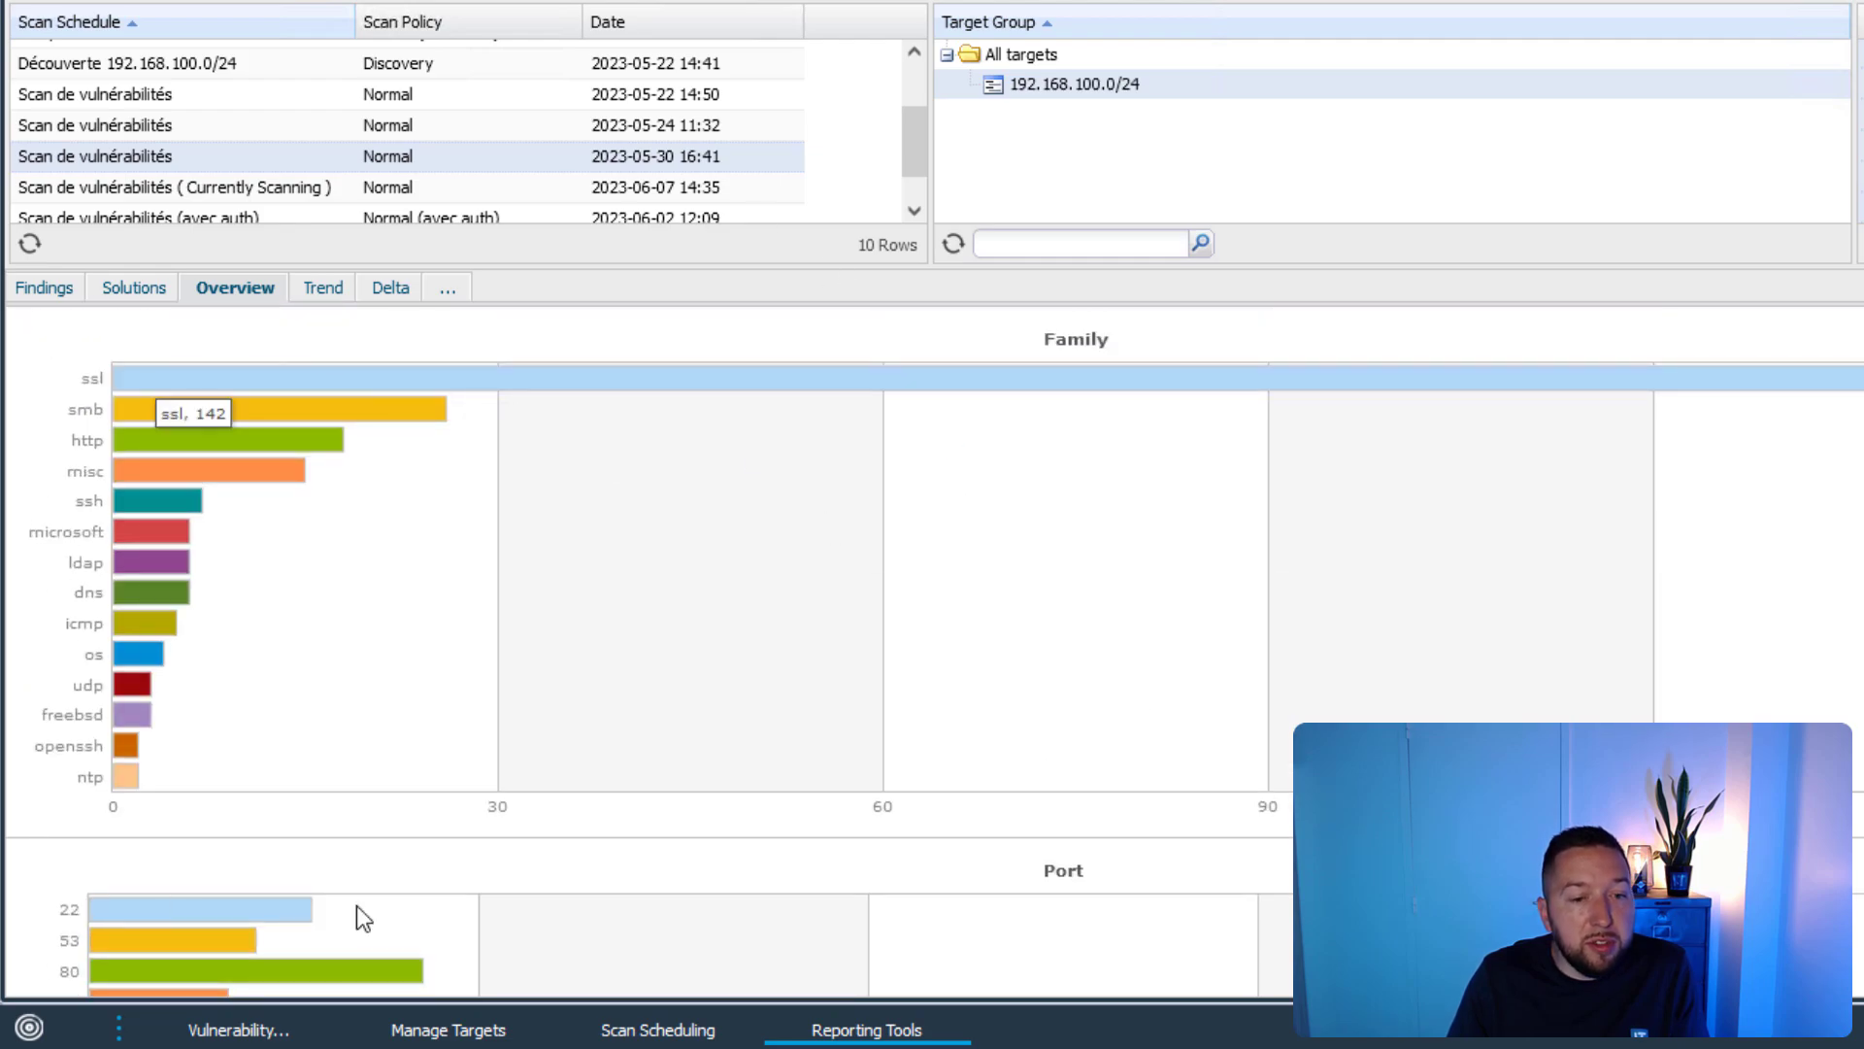
{"action": "scroll", "coordinate": [896, 712], "scroll_direction": "down", "scroll_amount": 5}
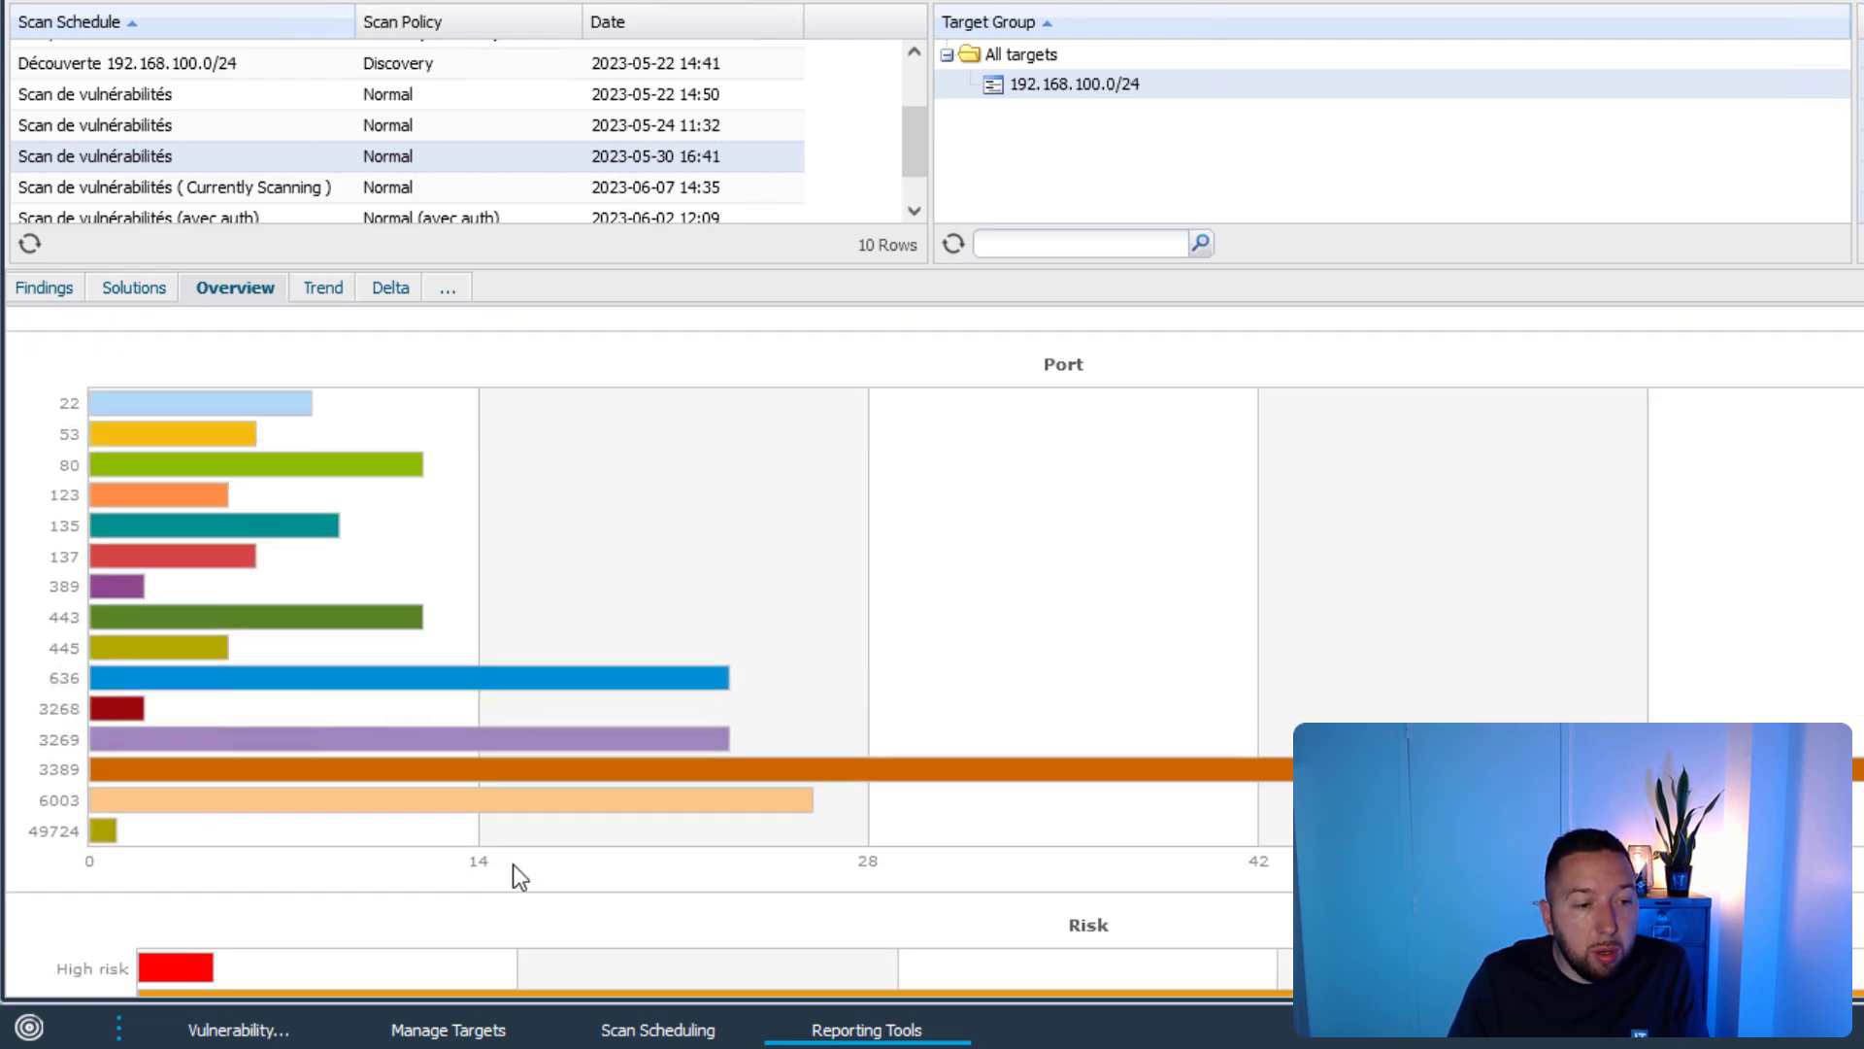
{"action": "scroll", "coordinate": [1176, 726], "scroll_direction": "down", "scroll_amount": 2}
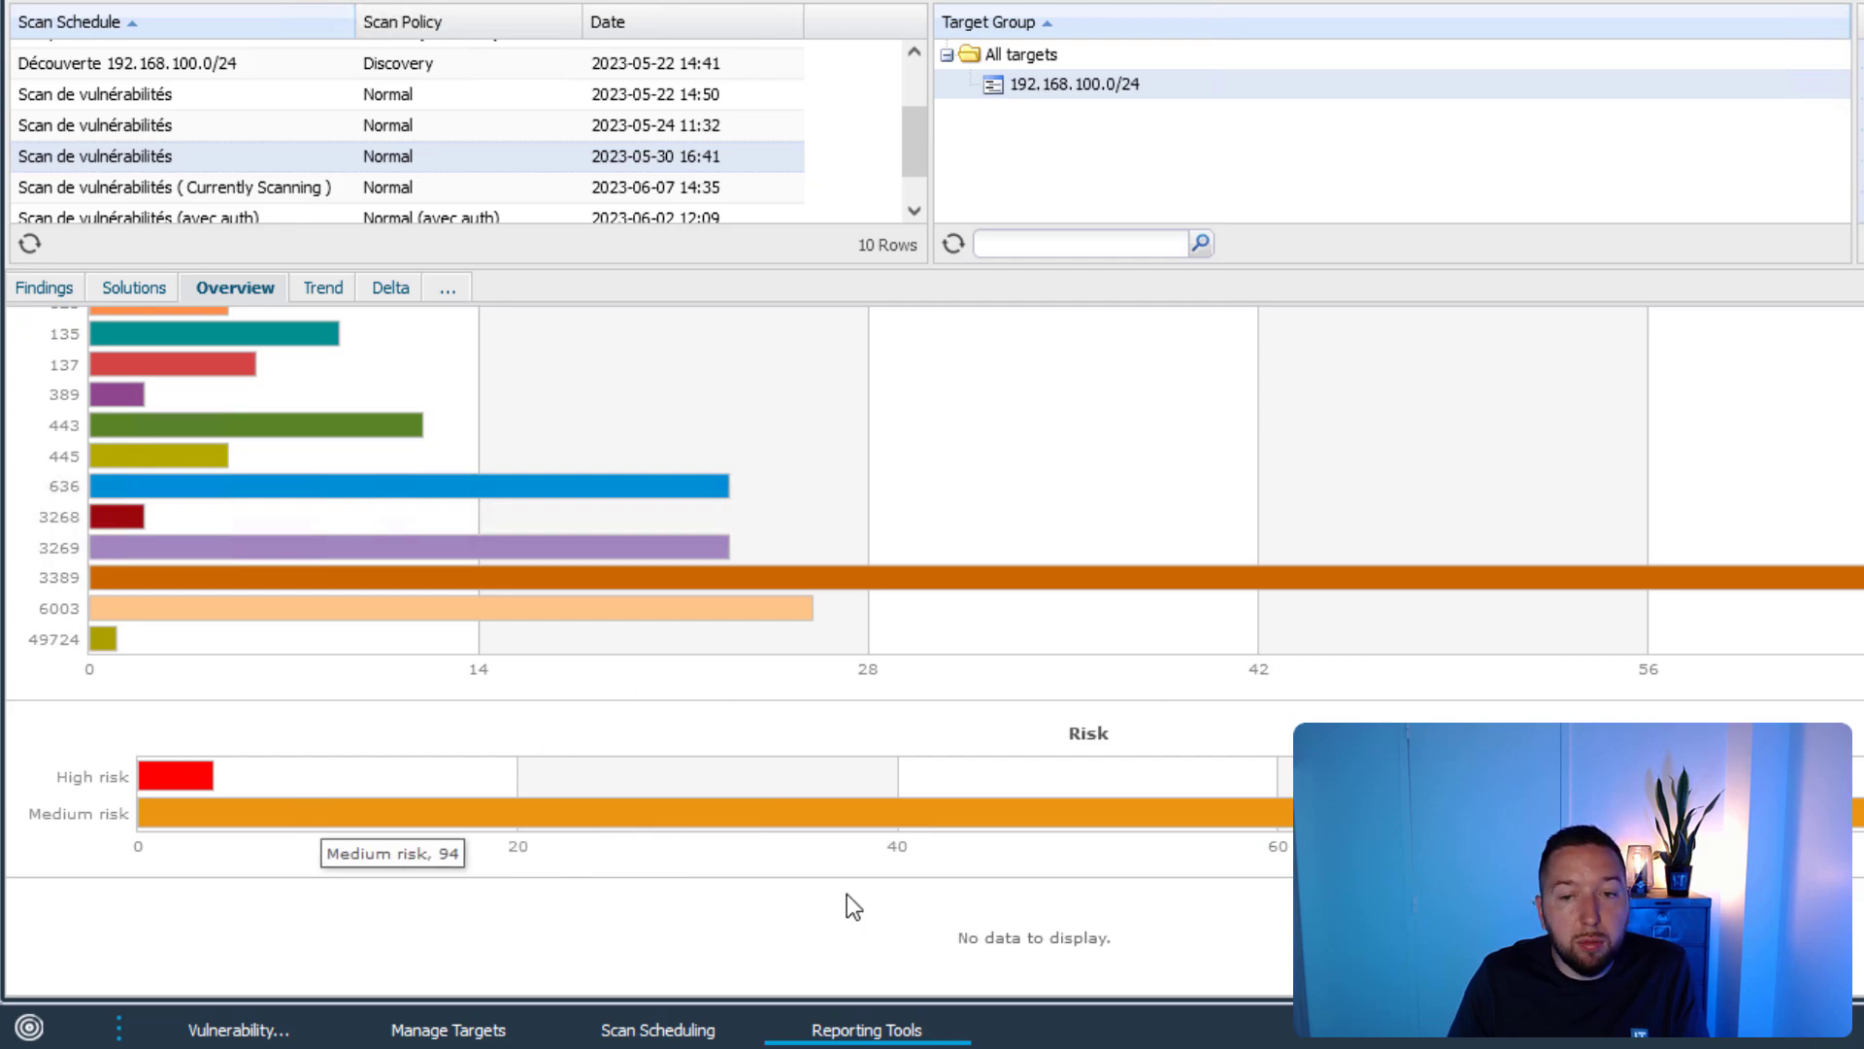
{"action": "mouse_move", "coordinate": [152, 777]}
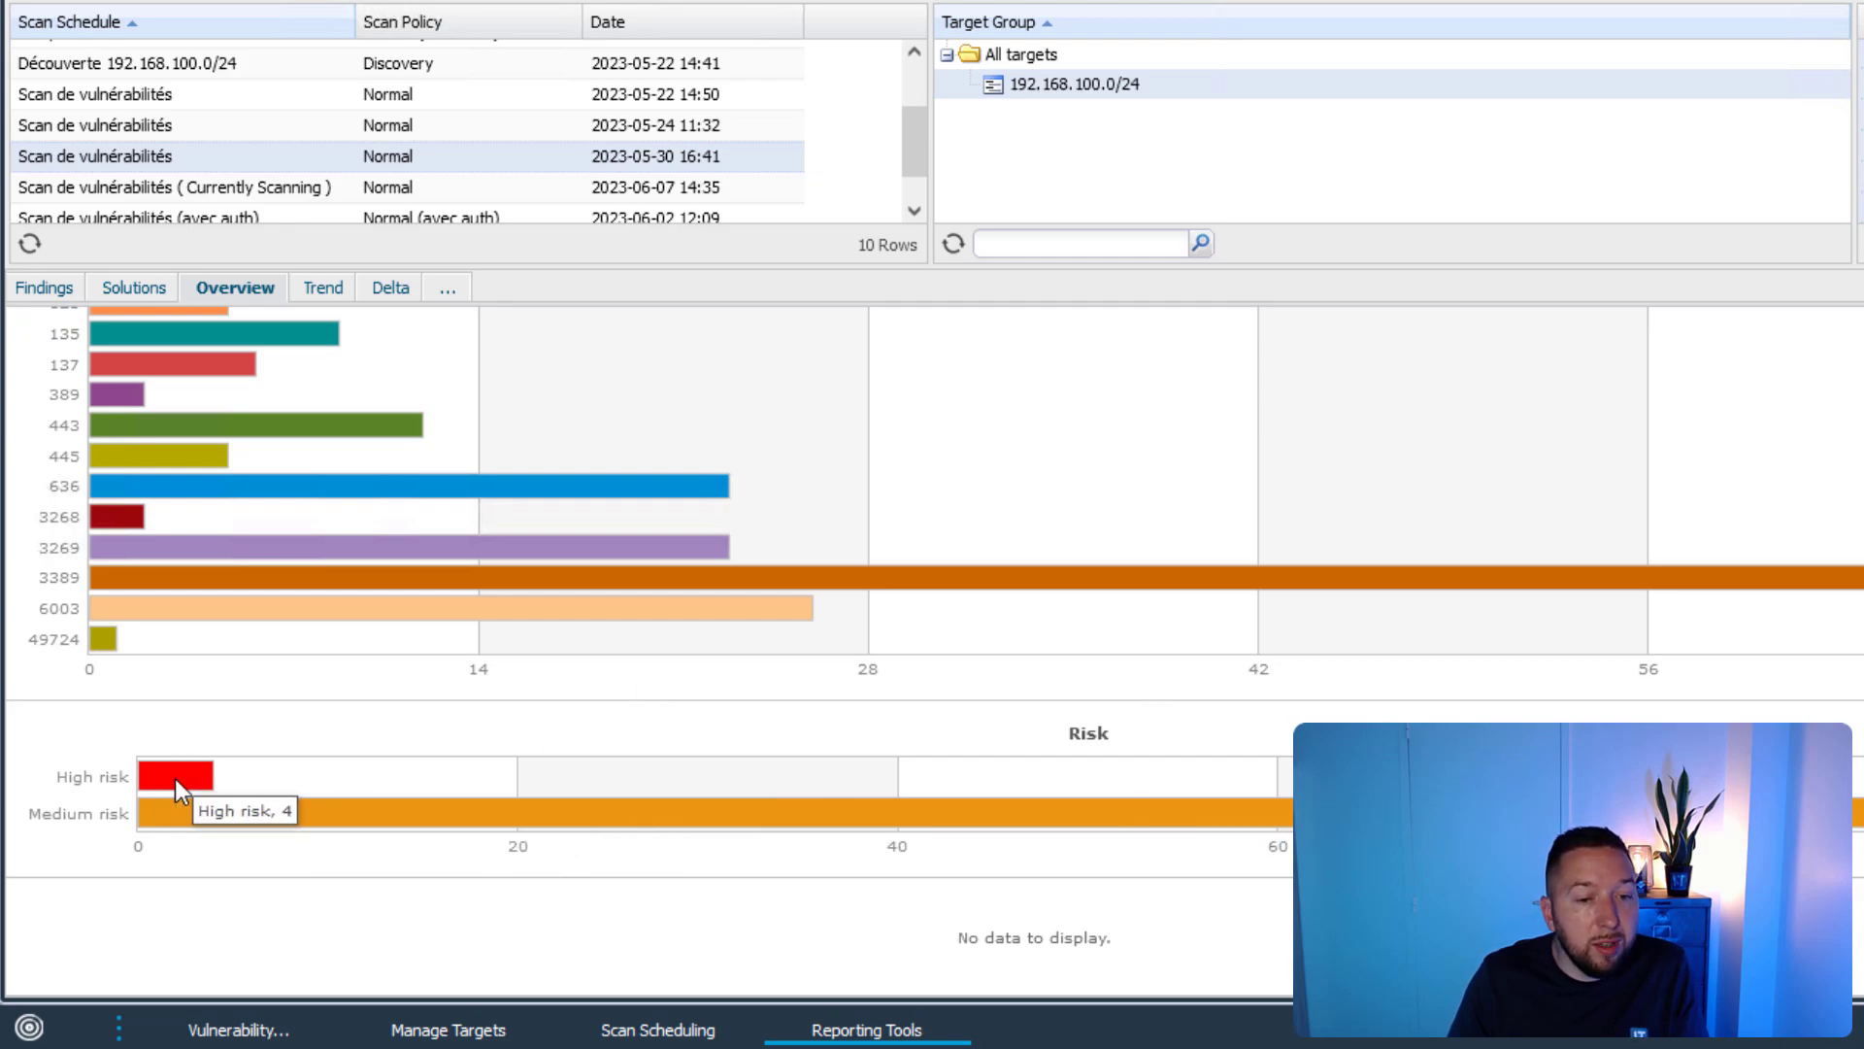
{"action": "scroll", "coordinate": [354, 826], "scroll_direction": "up", "scroll_amount": 7}
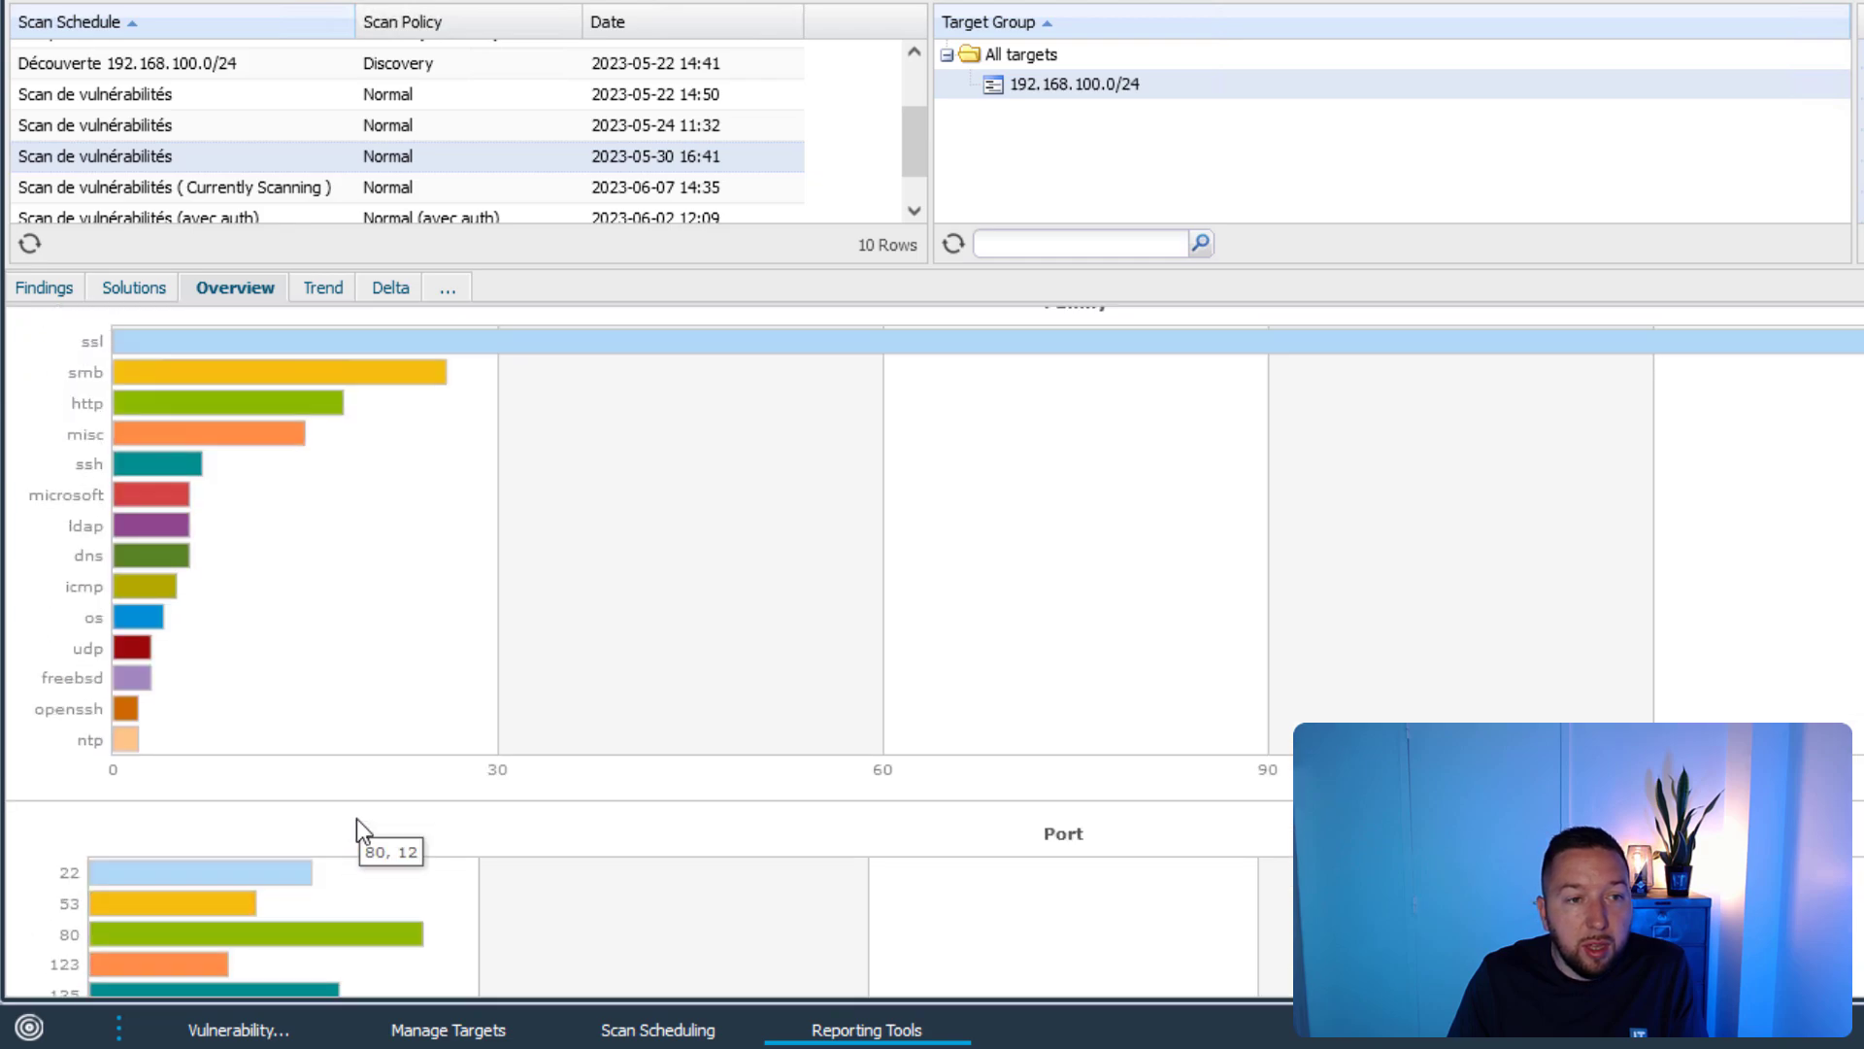
Step: Look through the report's Trend and Delta charts, revisit the Overview, and return to the findings list
{"action": "left_click", "coordinate": [325, 291]}
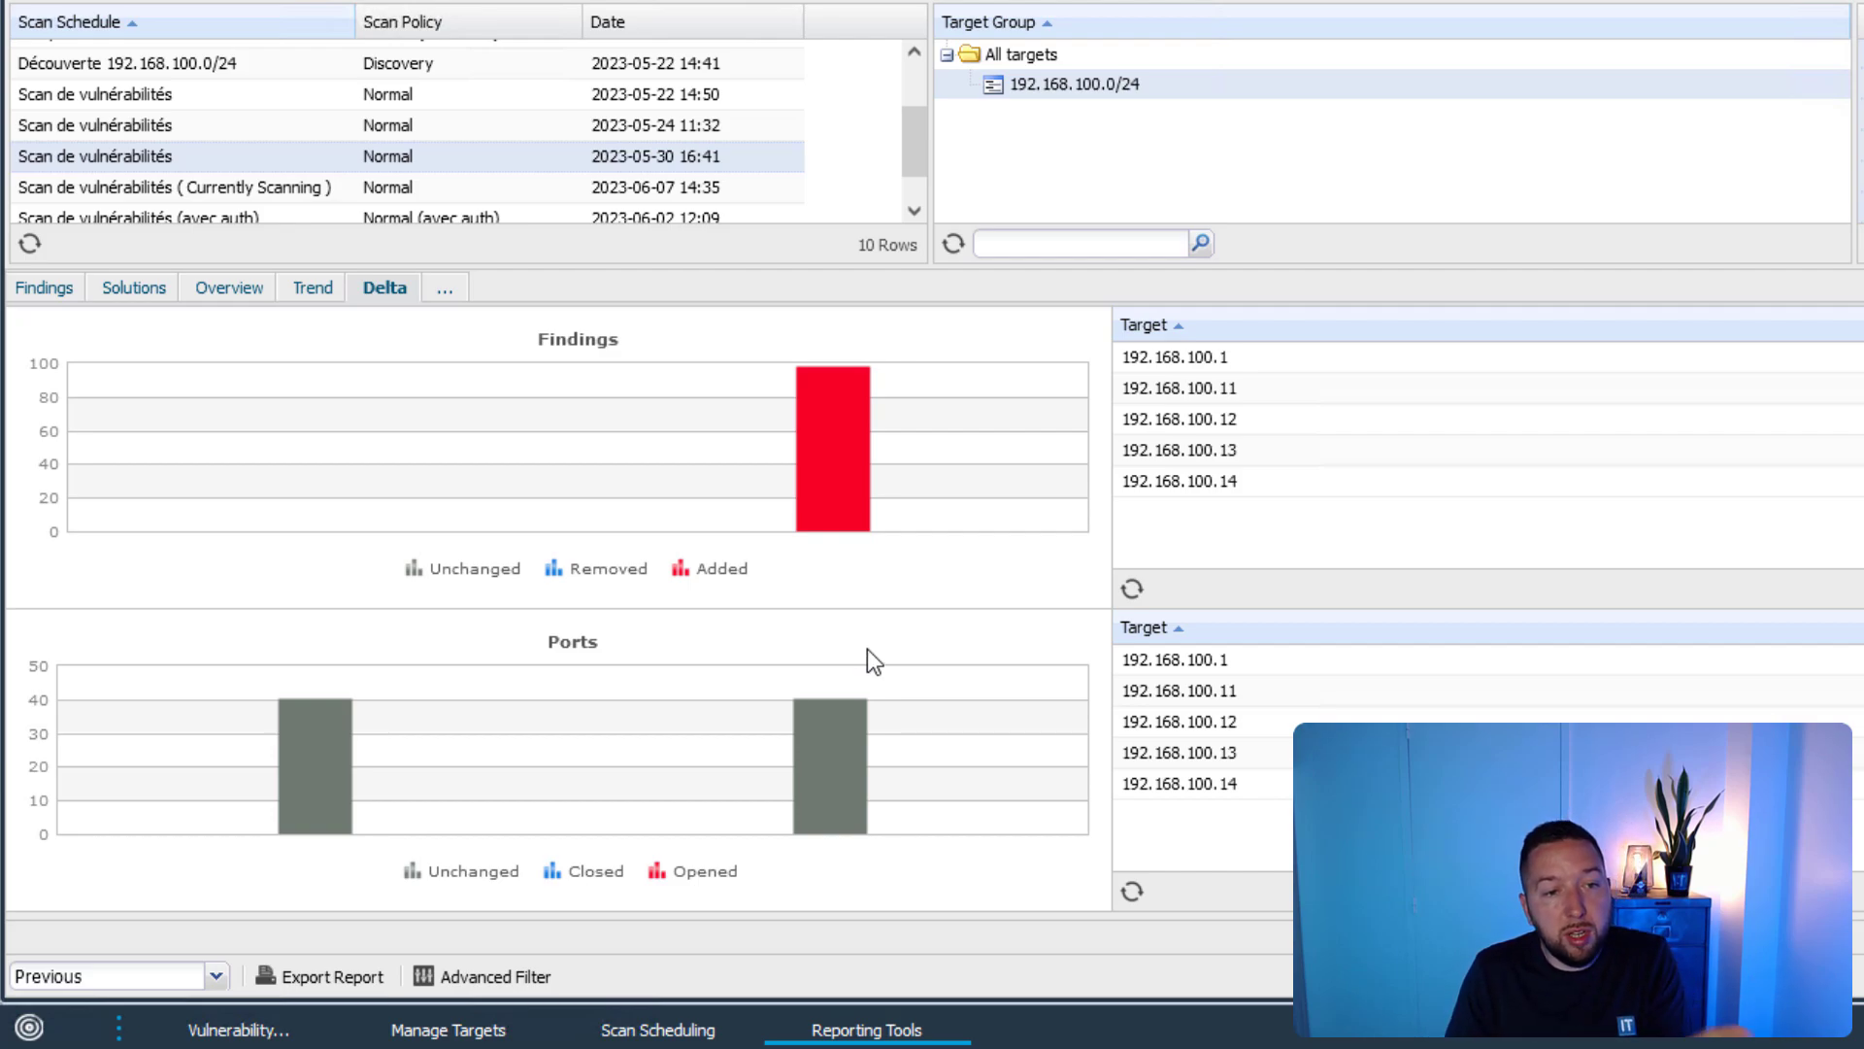
{"action": "left_click", "coordinate": [356, 303]}
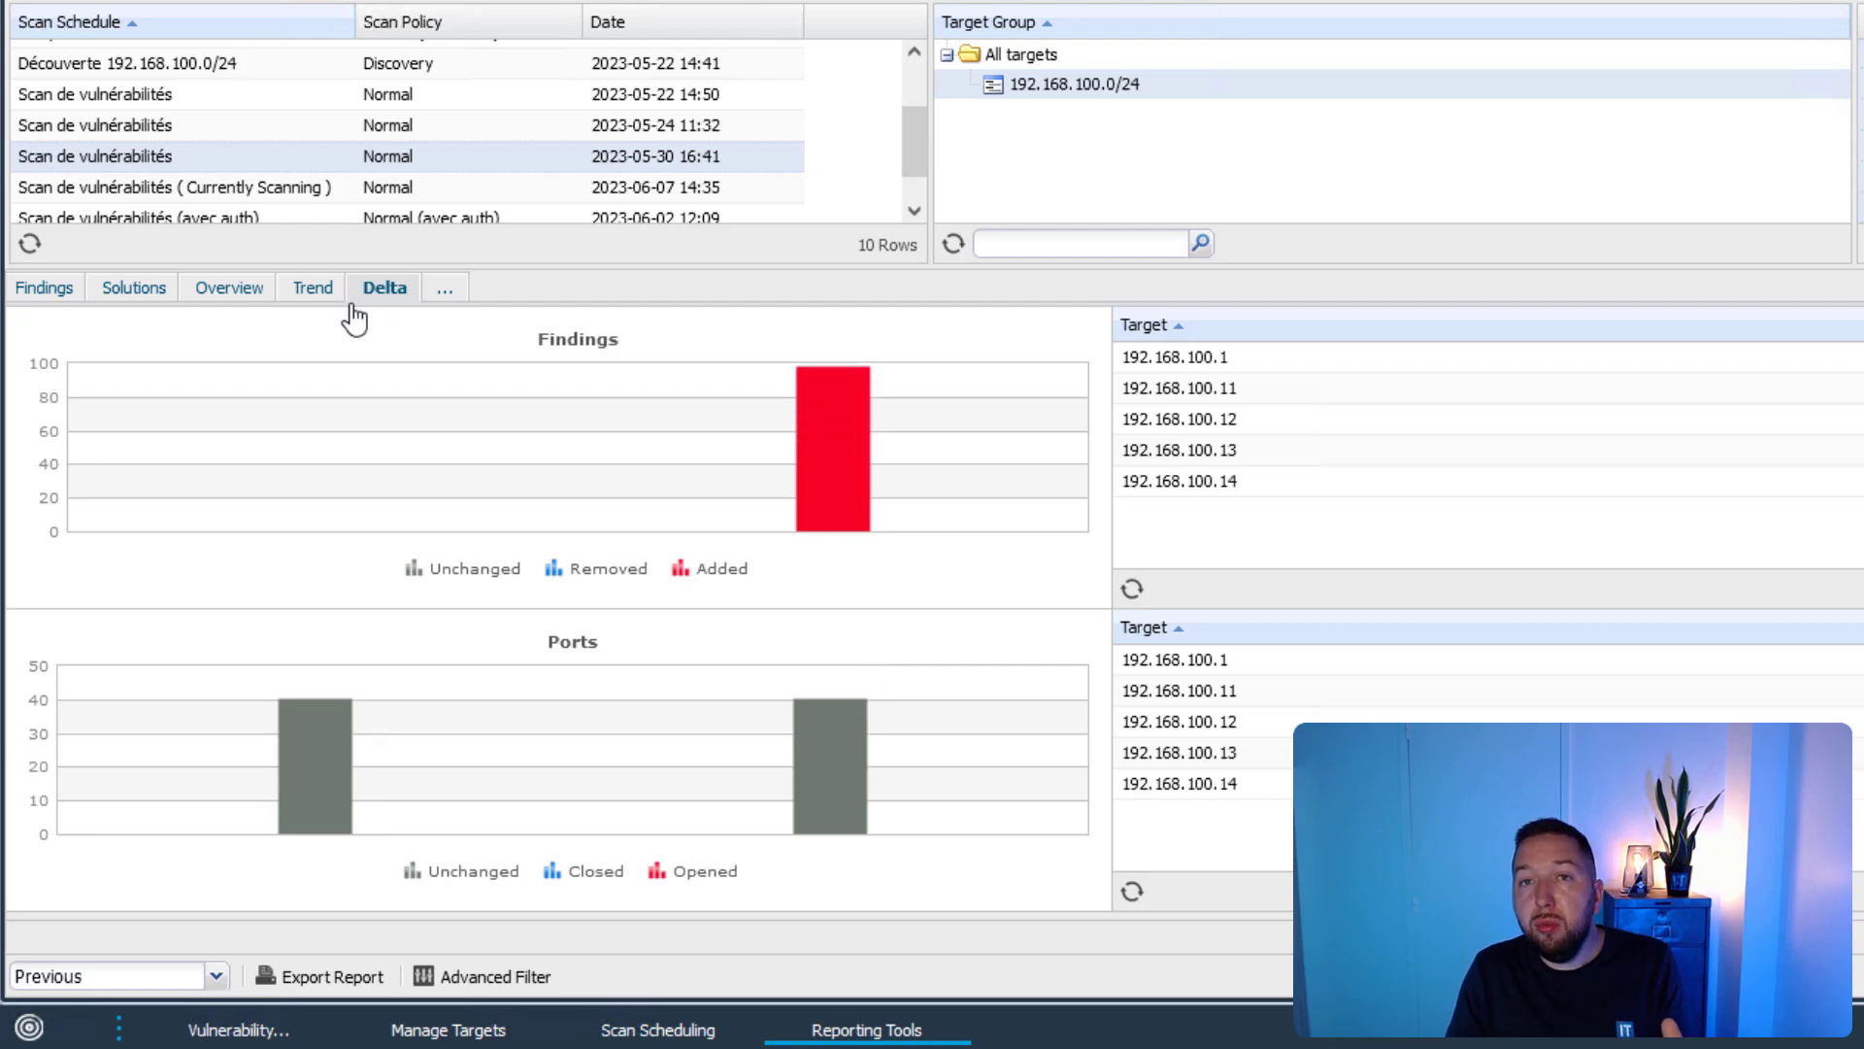
{"action": "left_click", "coordinate": [308, 303]}
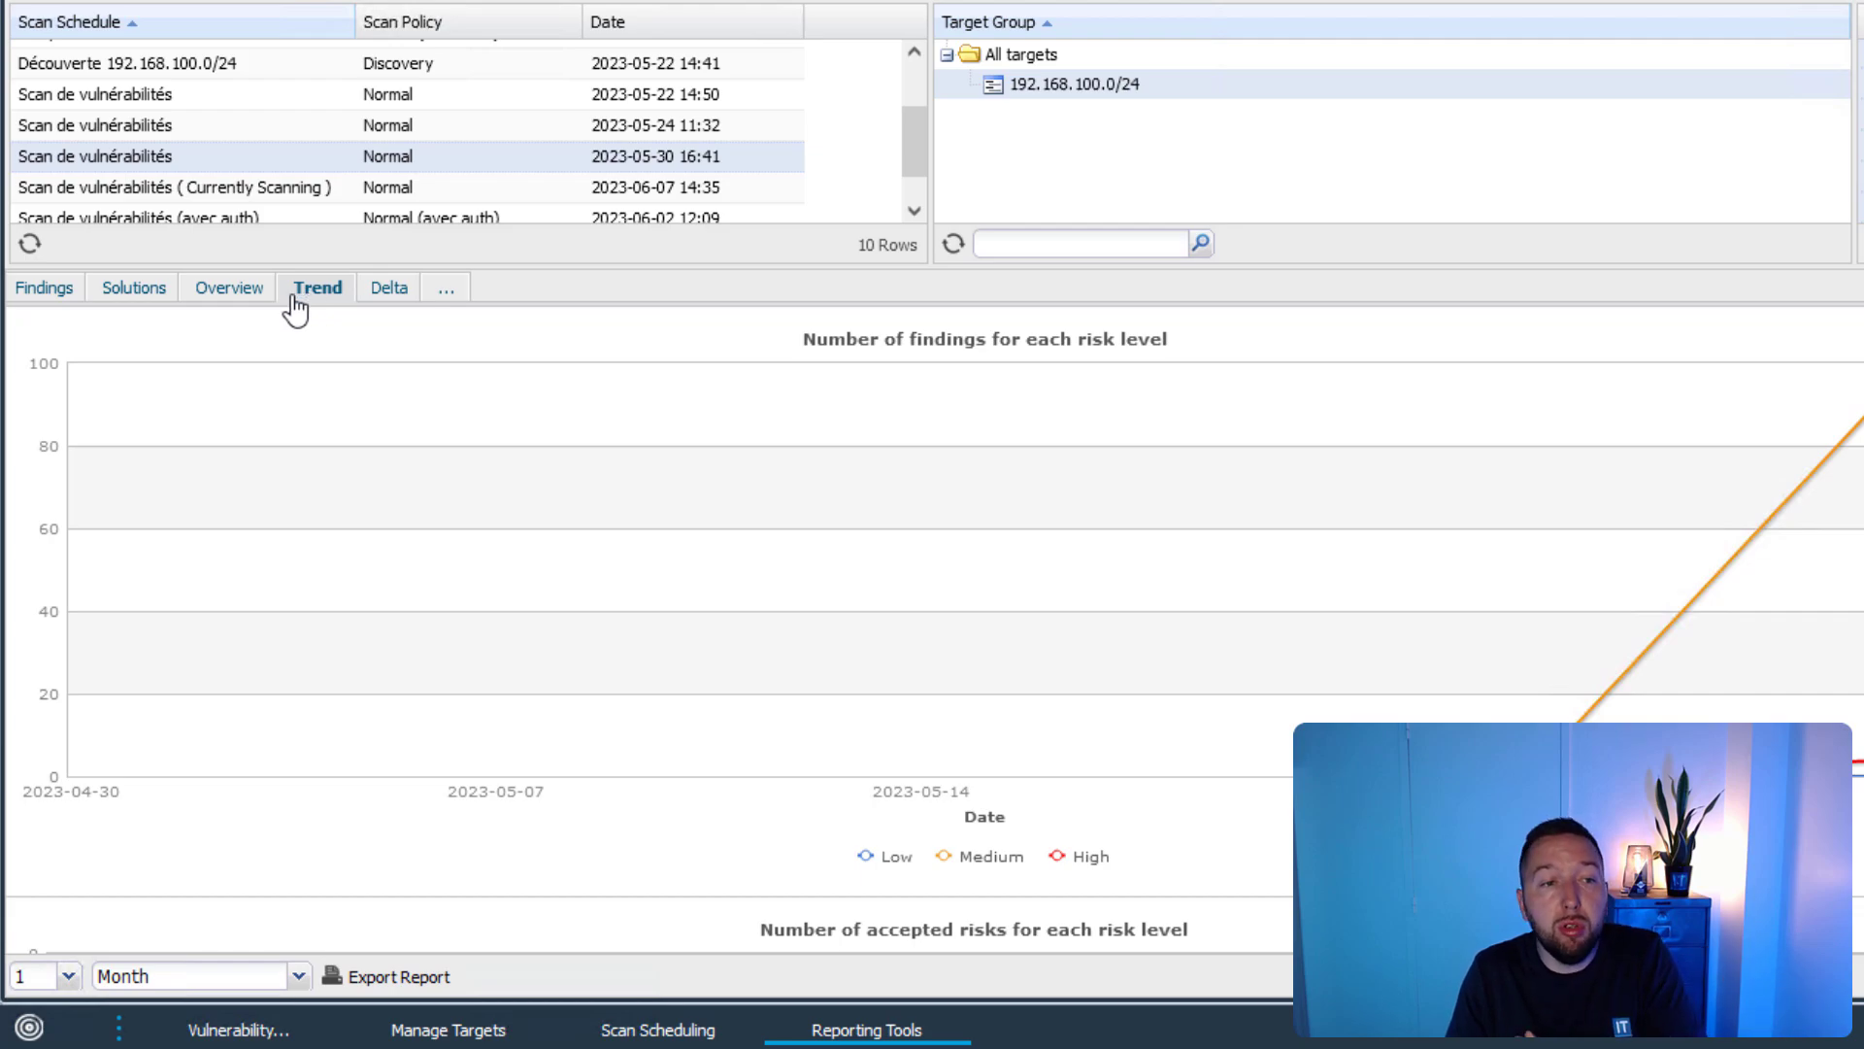
{"action": "left_click", "coordinate": [218, 303]}
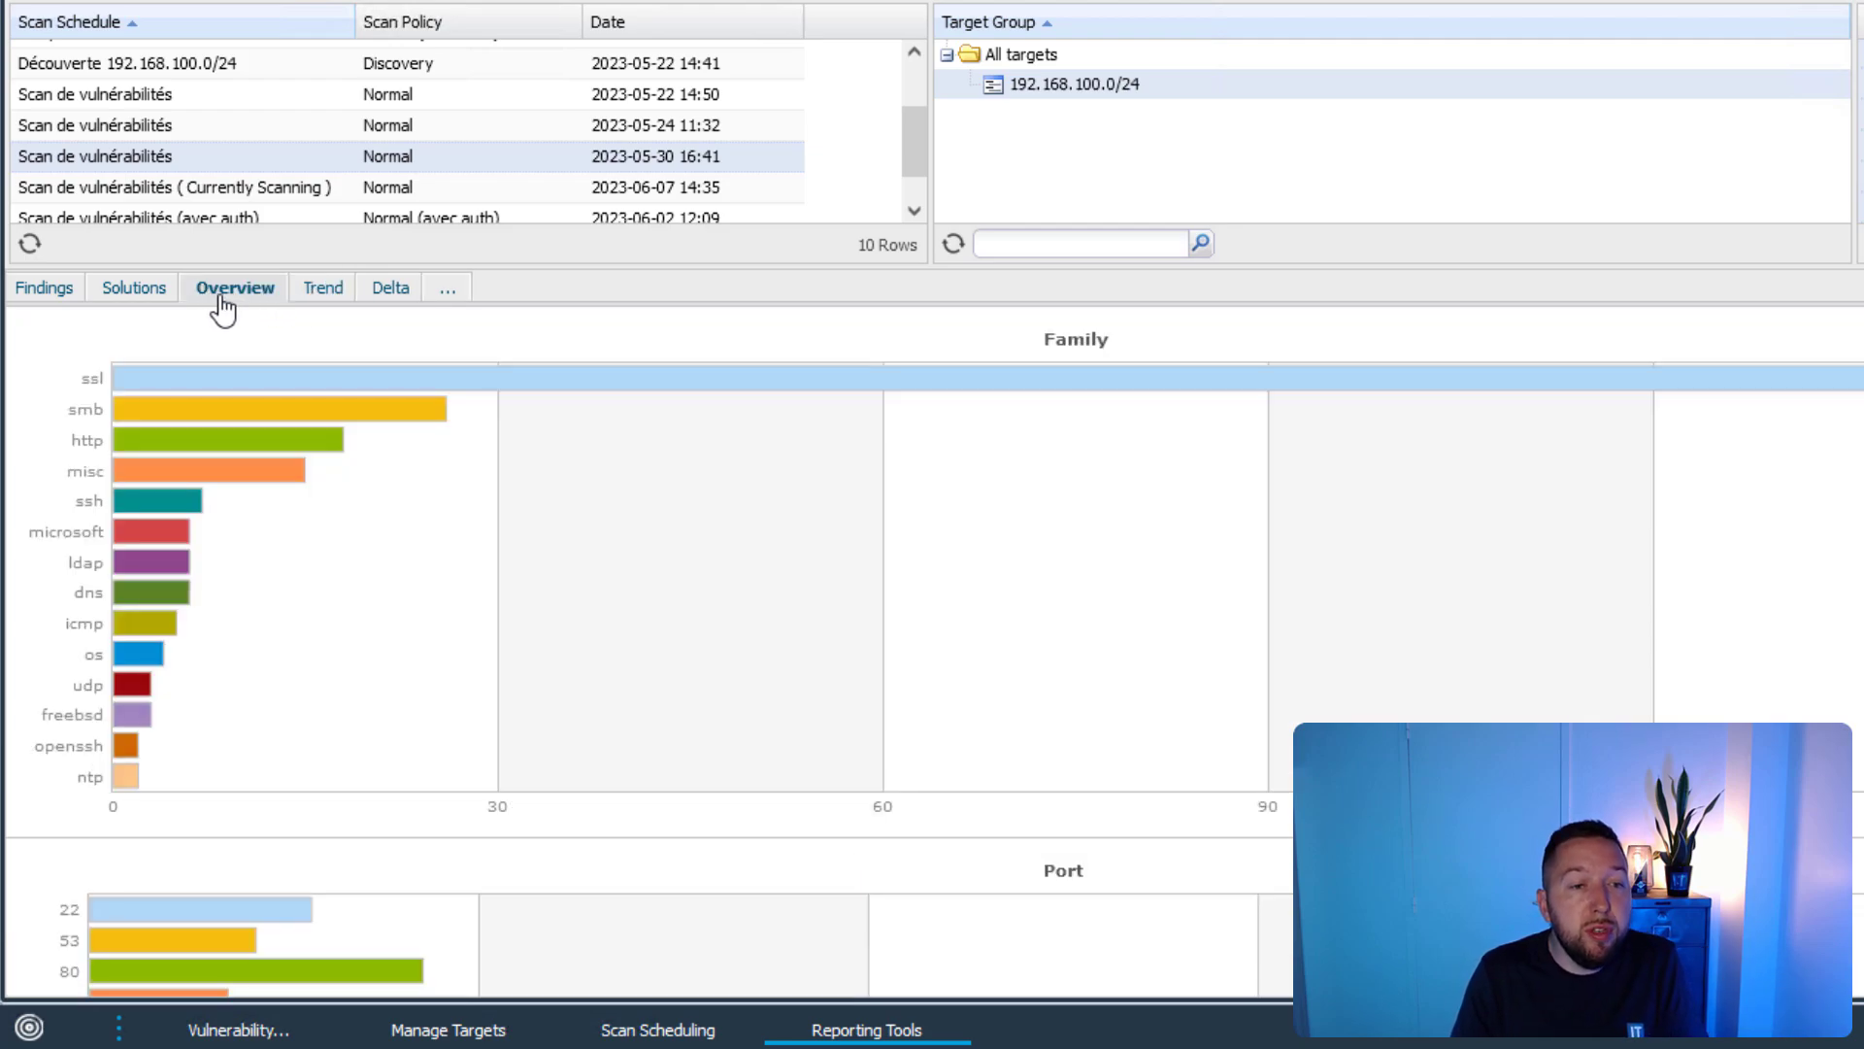
{"action": "left_click", "coordinate": [45, 291]}
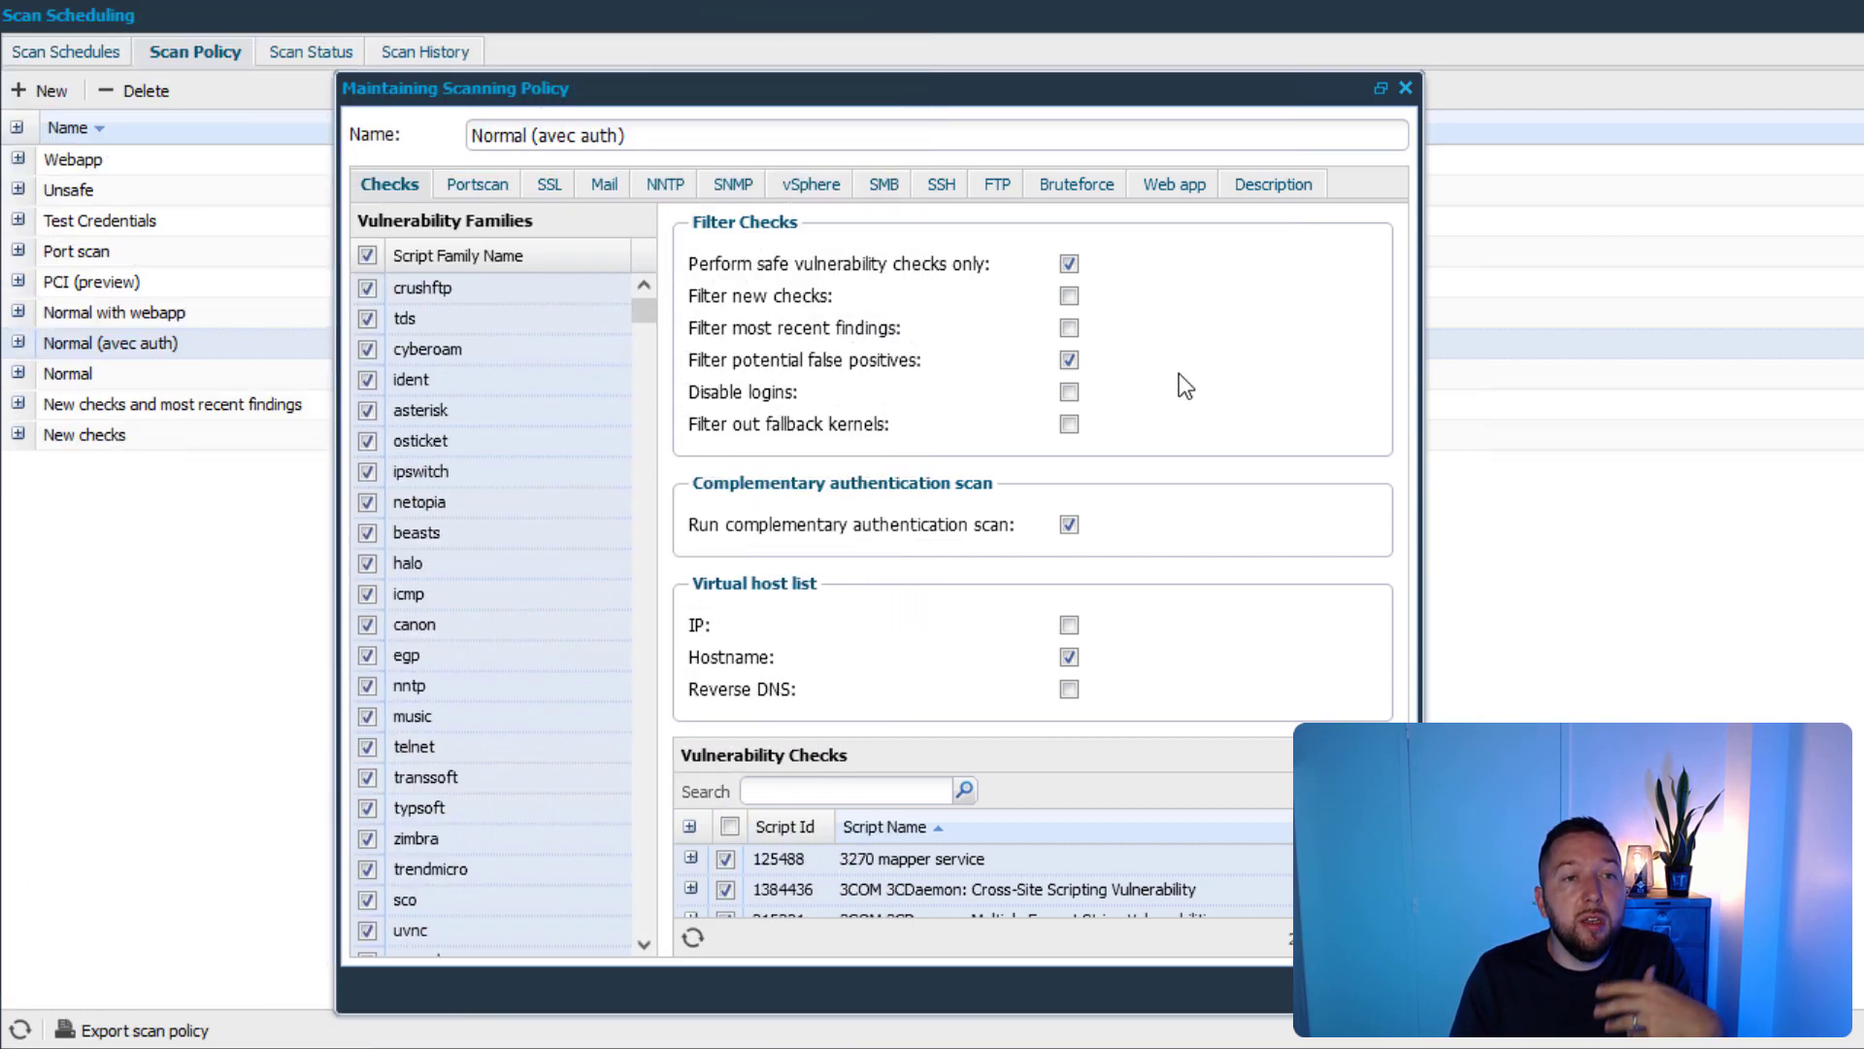
Step: Review the Normal (avec auth) policy's port scan, SSL and mail settings and its SMB and SSH authentication credentials
{"action": "left_click", "coordinate": [468, 184]}
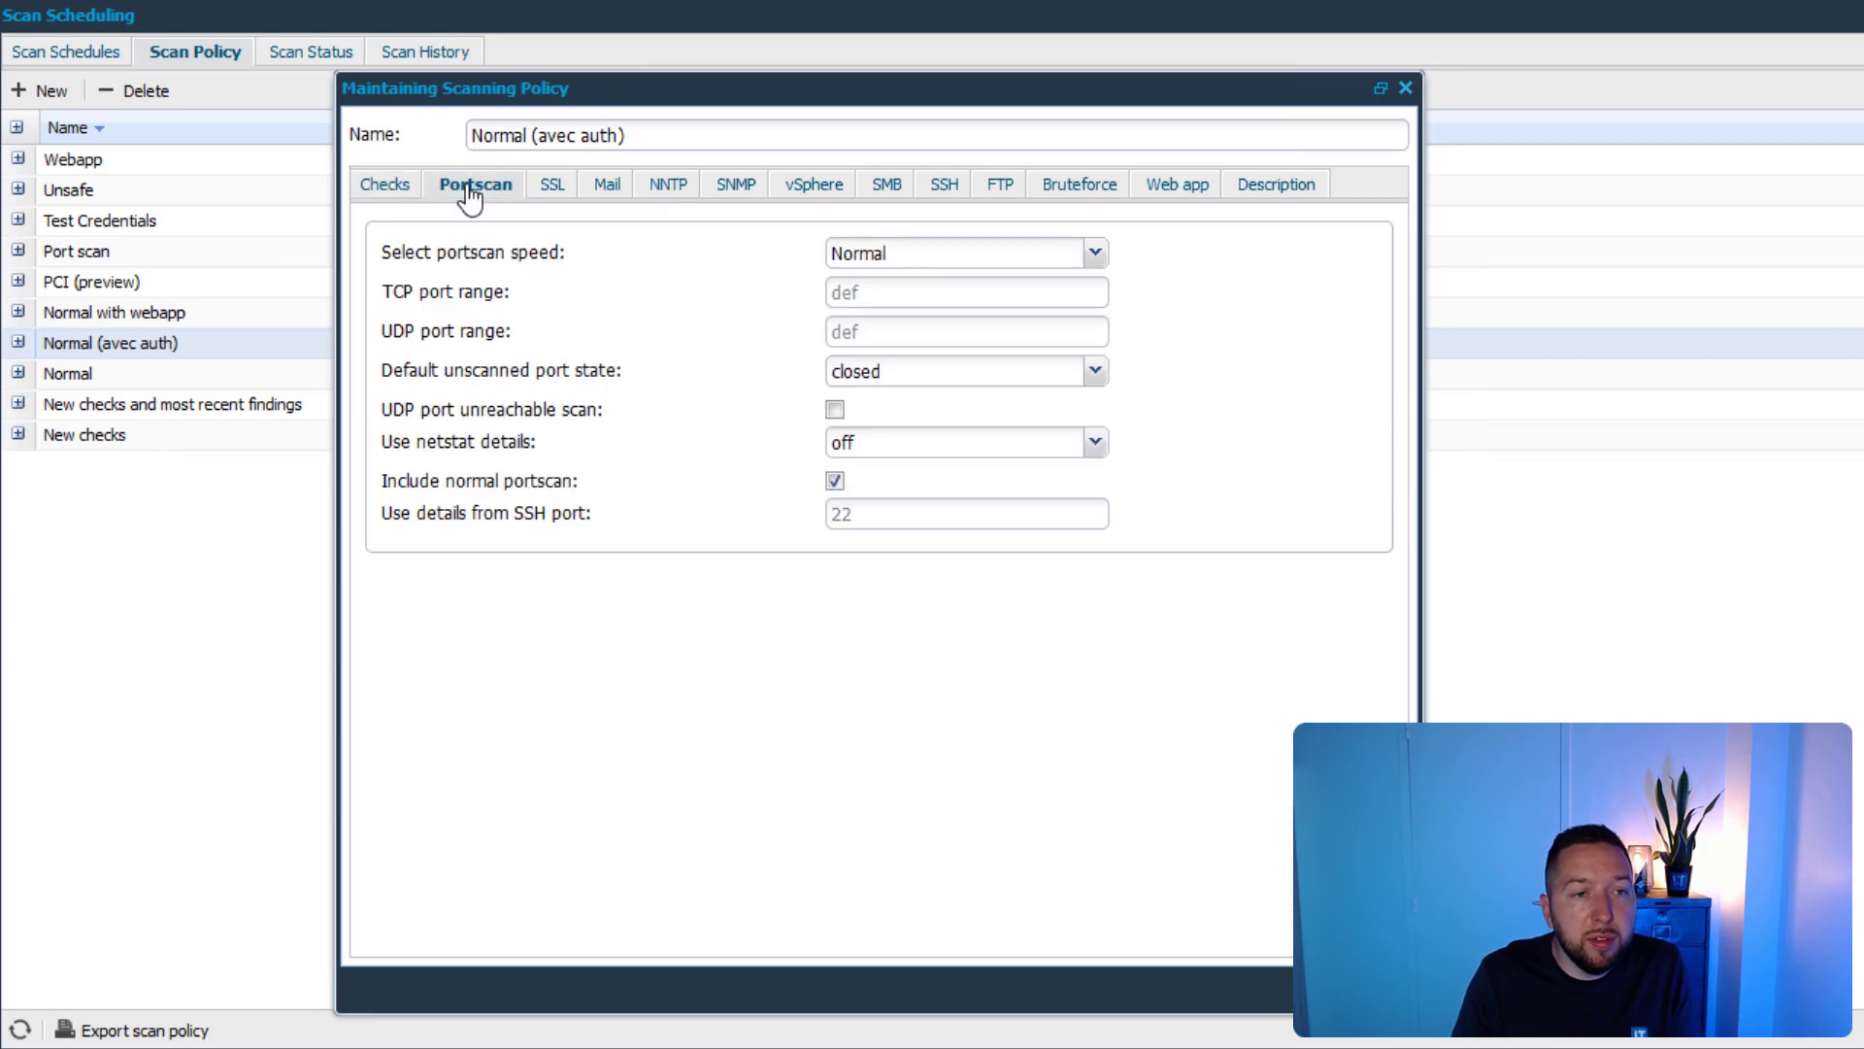
{"action": "left_click", "coordinate": [554, 194]}
{"action": "left_click", "coordinate": [603, 195]}
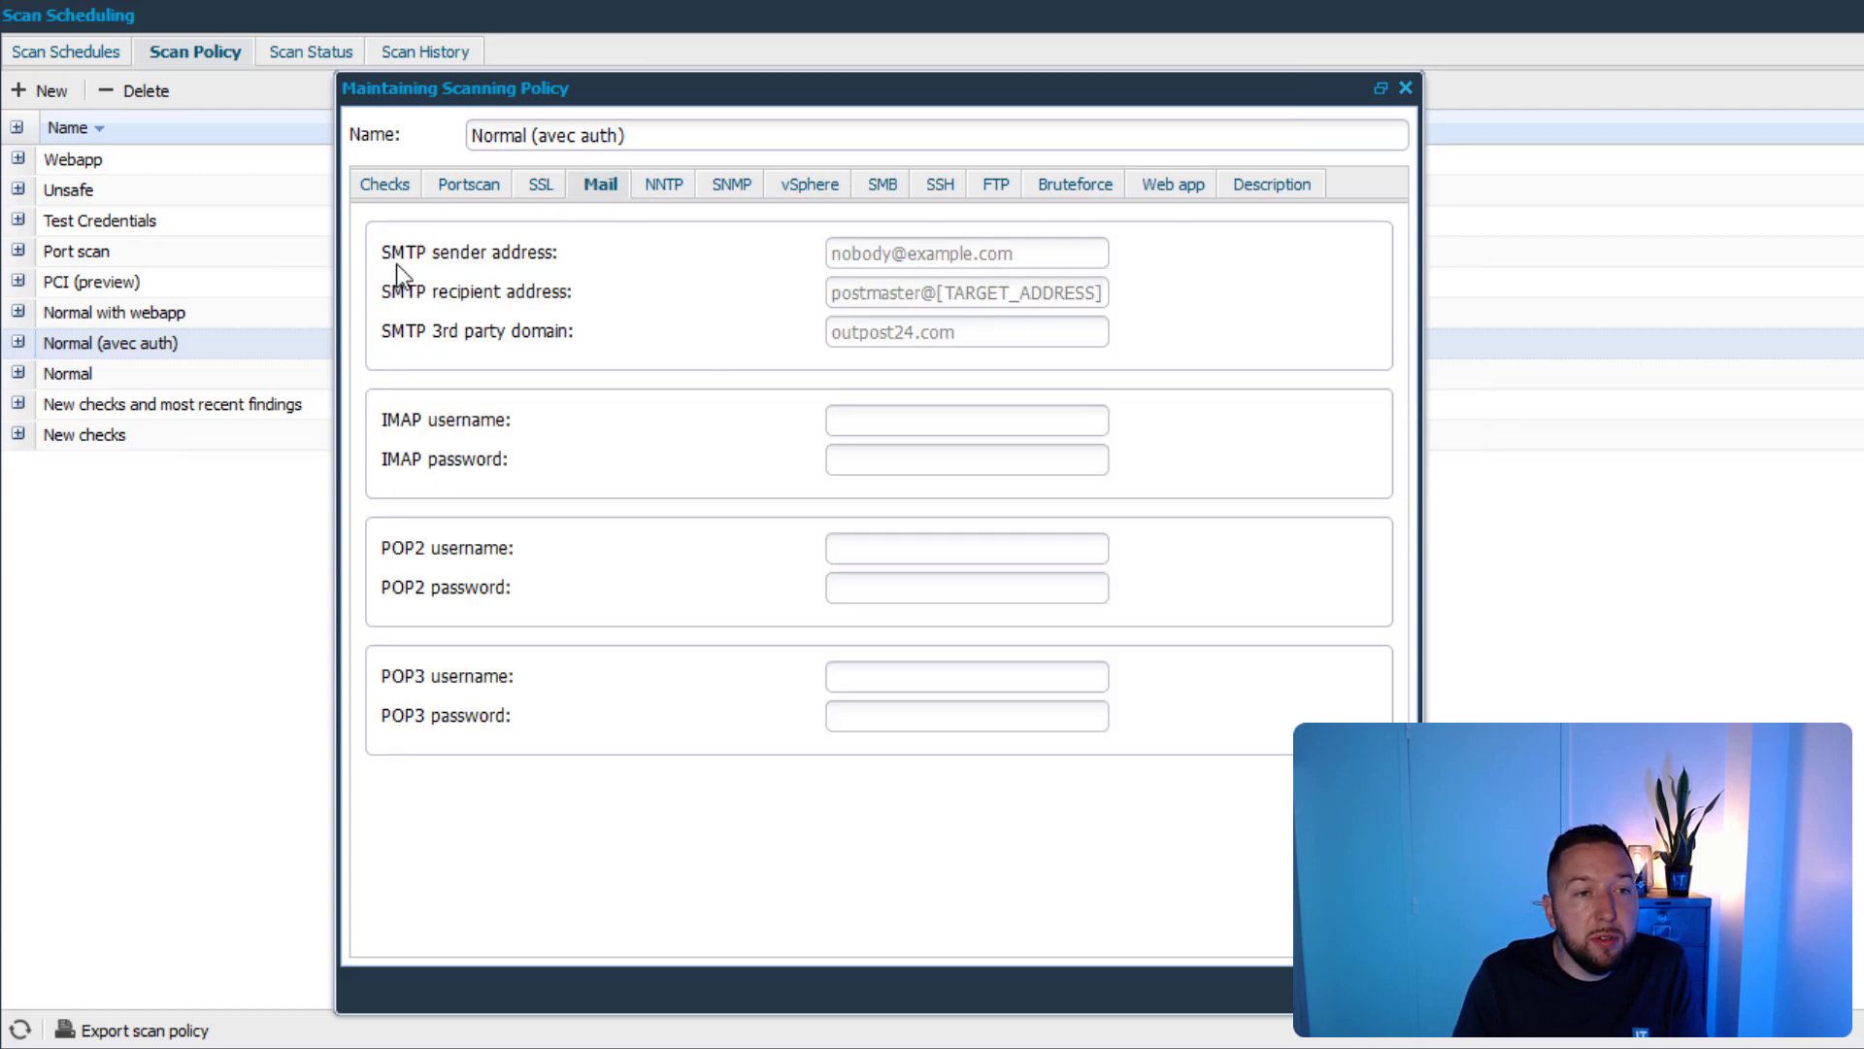
{"action": "left_click", "coordinate": [882, 192]}
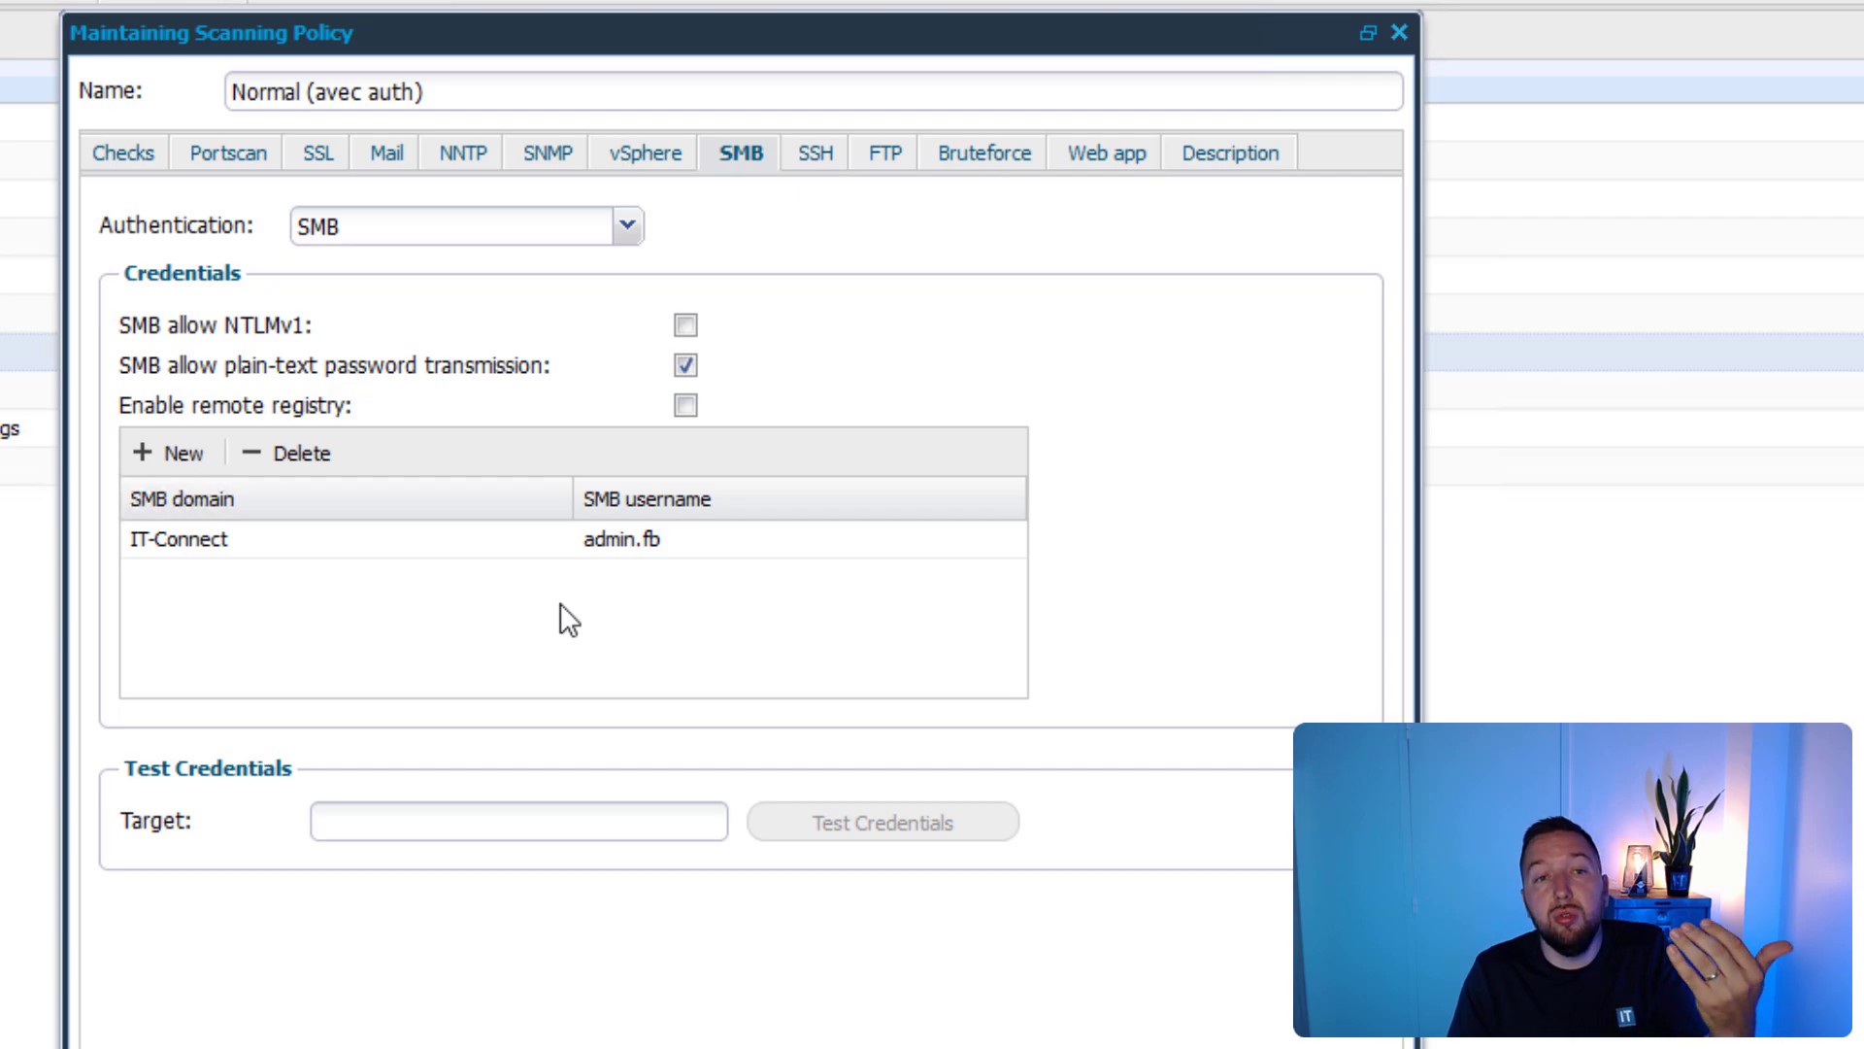
{"action": "left_click", "coordinate": [816, 161]}
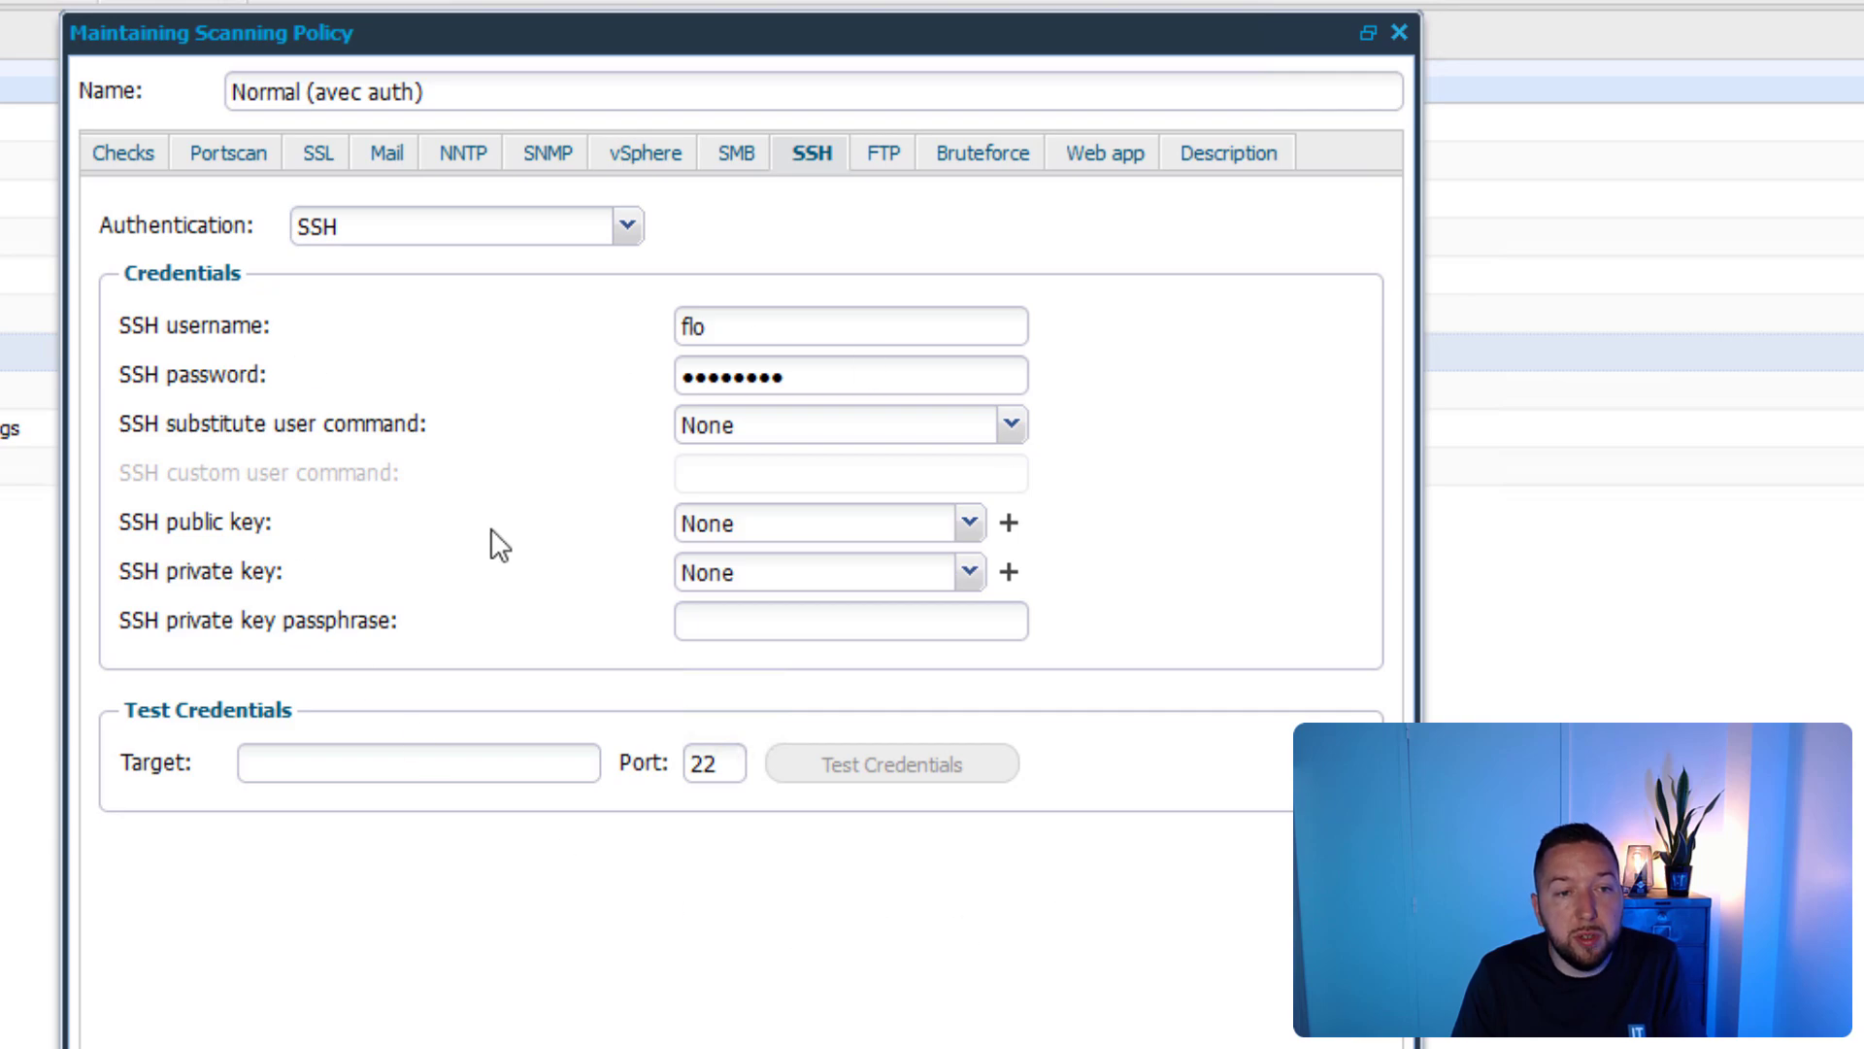
Step: Review the policy's FTP and bruteforce settings, including the dictionaries and per-protocol options, and close the policy without changes
{"action": "left_click", "coordinate": [884, 165]}
{"action": "left_click", "coordinate": [957, 173]}
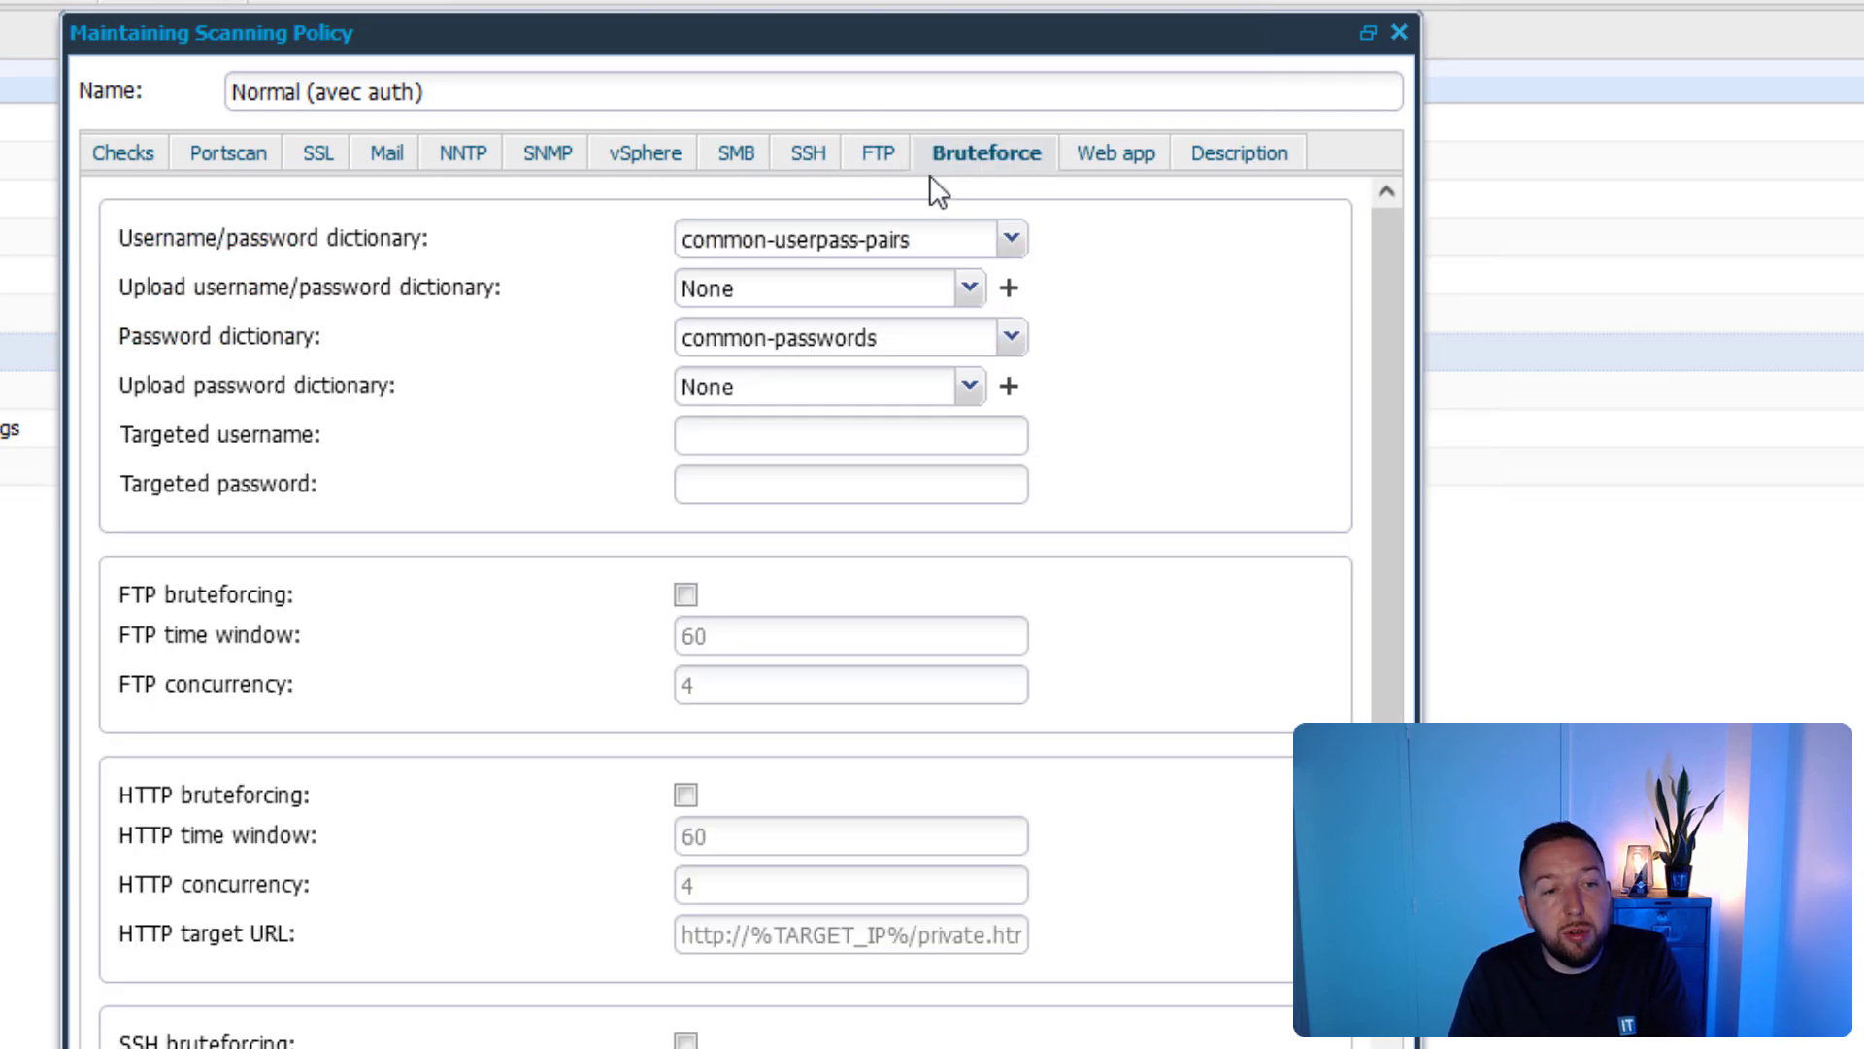
{"action": "scroll", "coordinate": [625, 757], "scroll_direction": "down", "scroll_amount": 5}
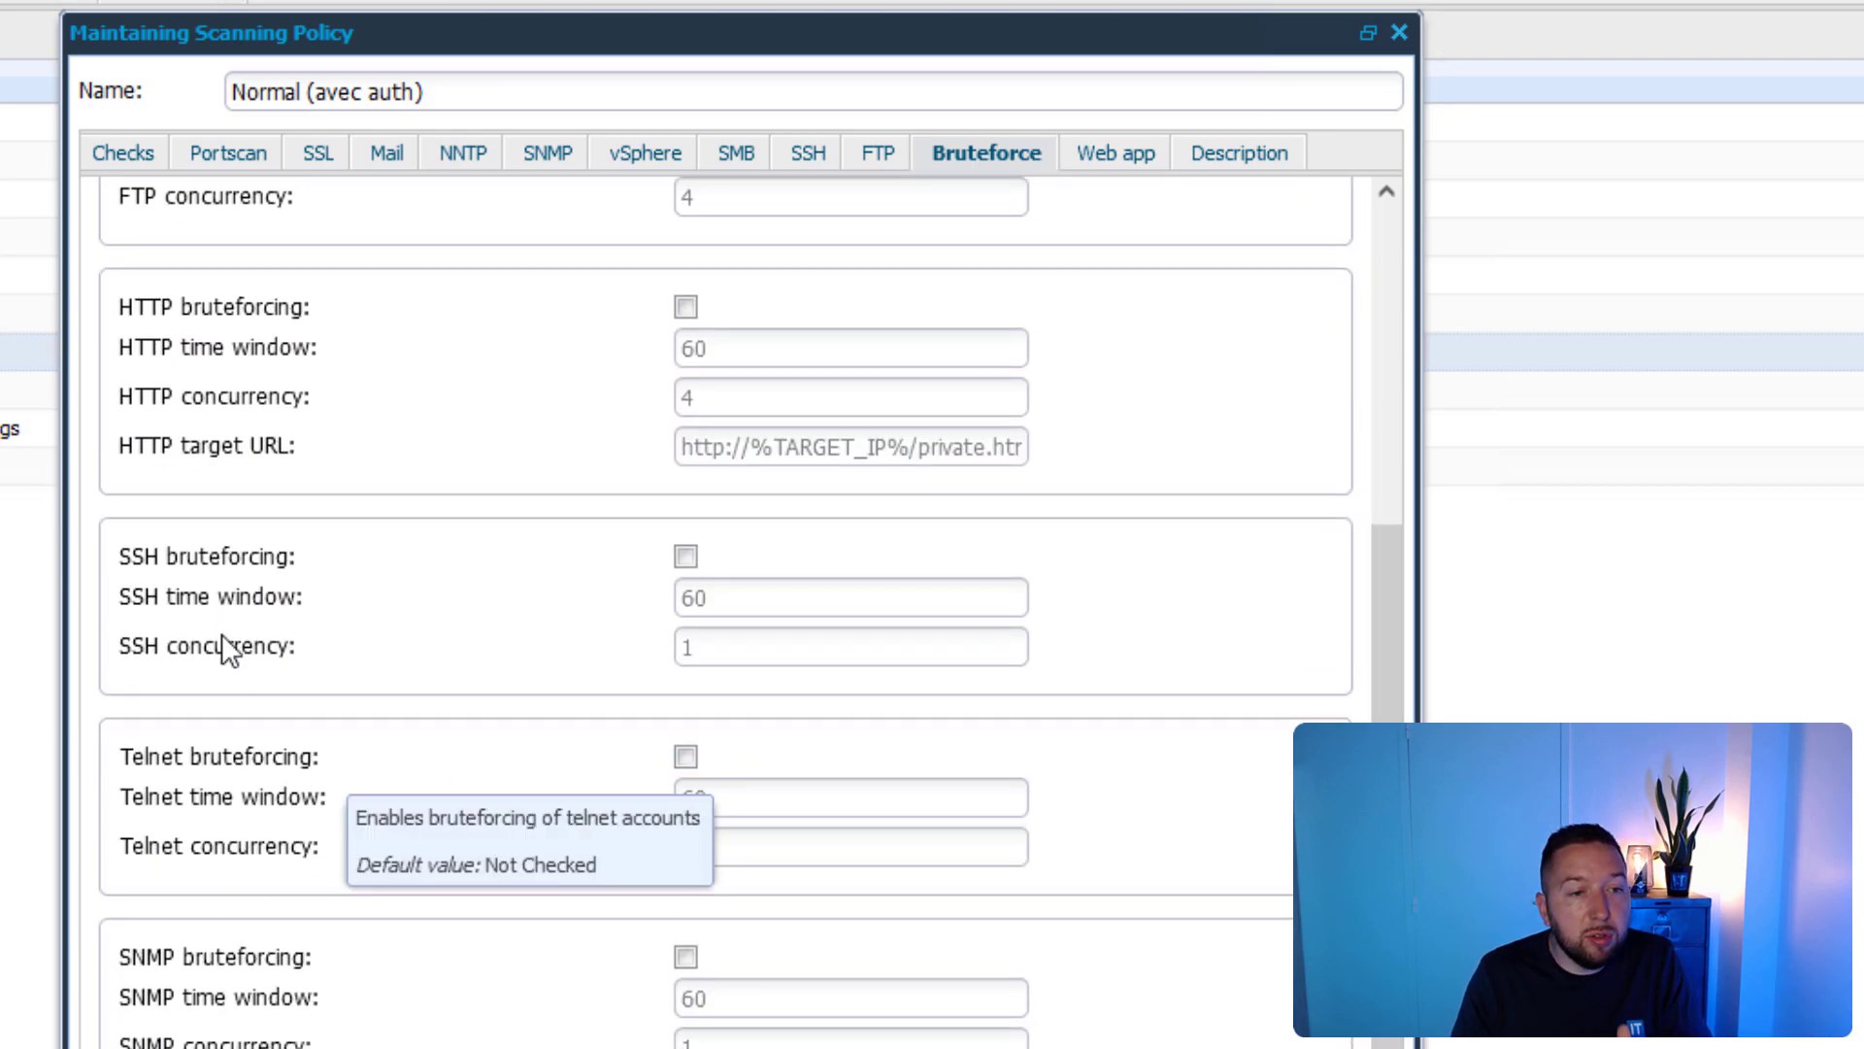
{"action": "scroll", "coordinate": [311, 568], "scroll_direction": "up", "scroll_amount": 5}
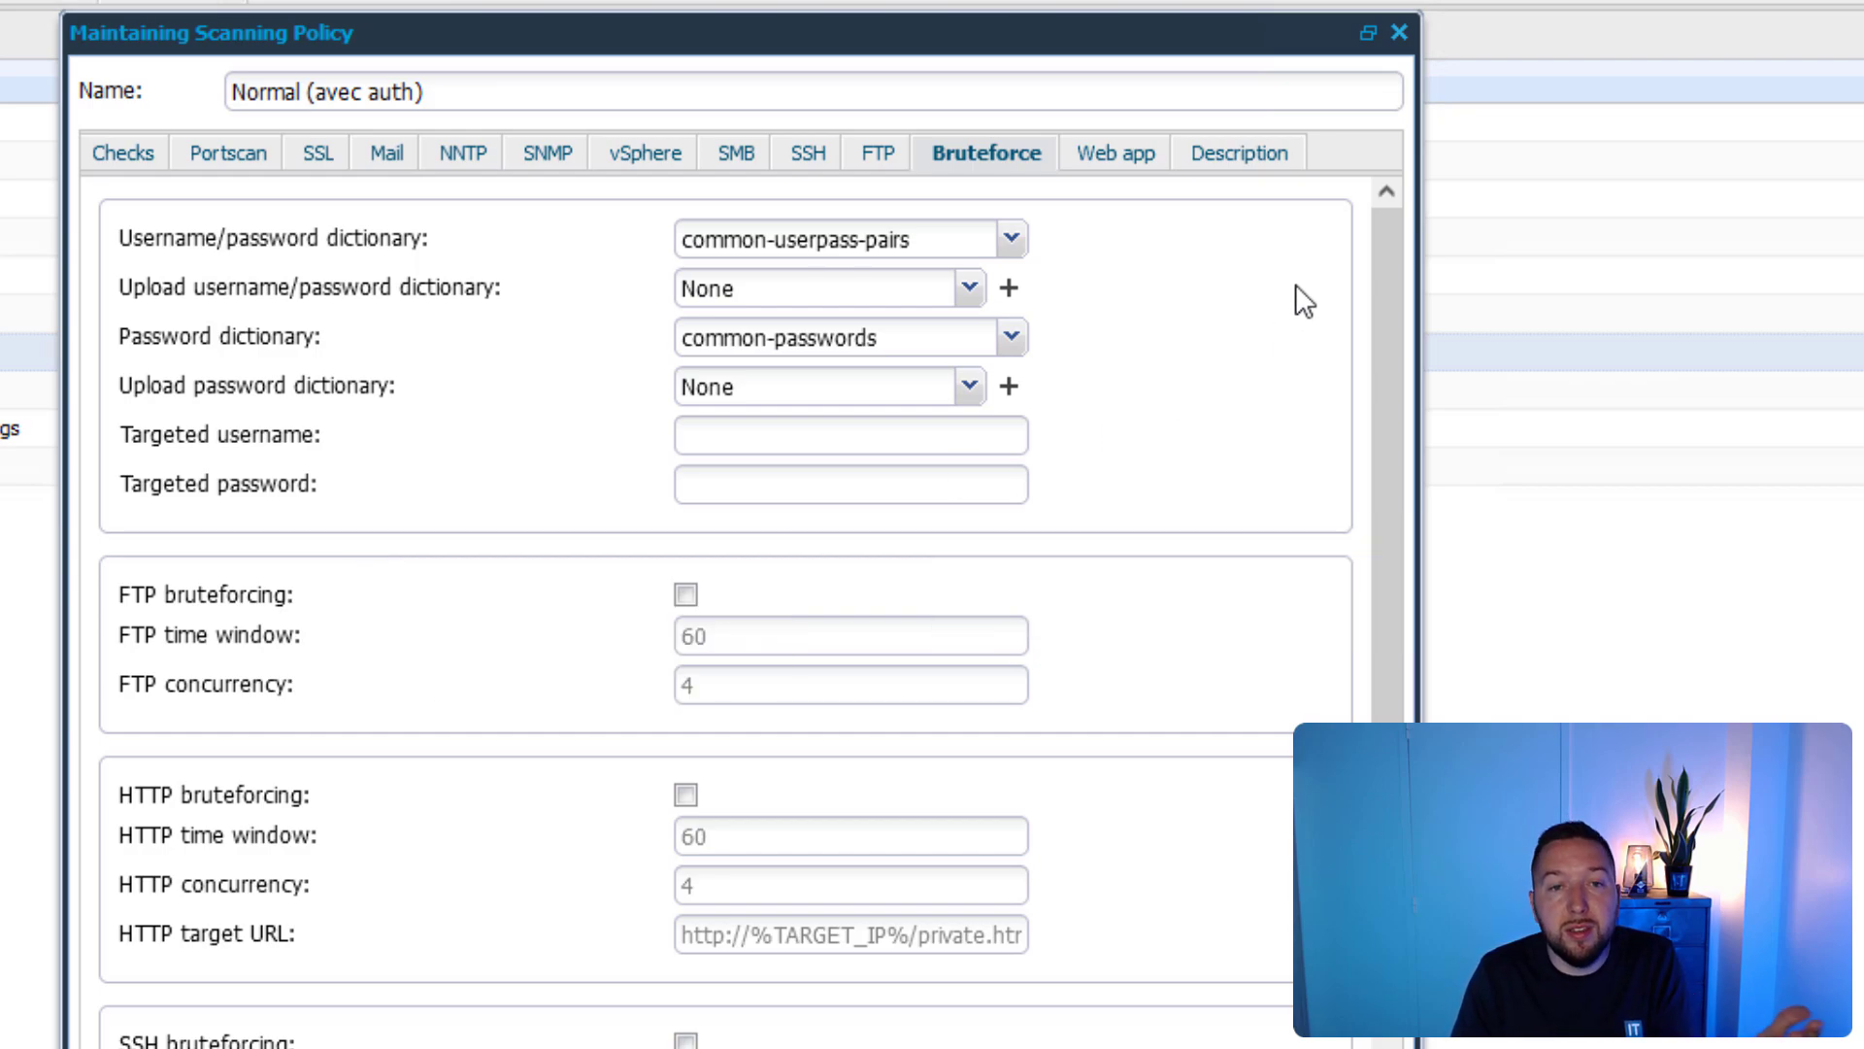
{"action": "left_click", "coordinate": [1399, 35]}
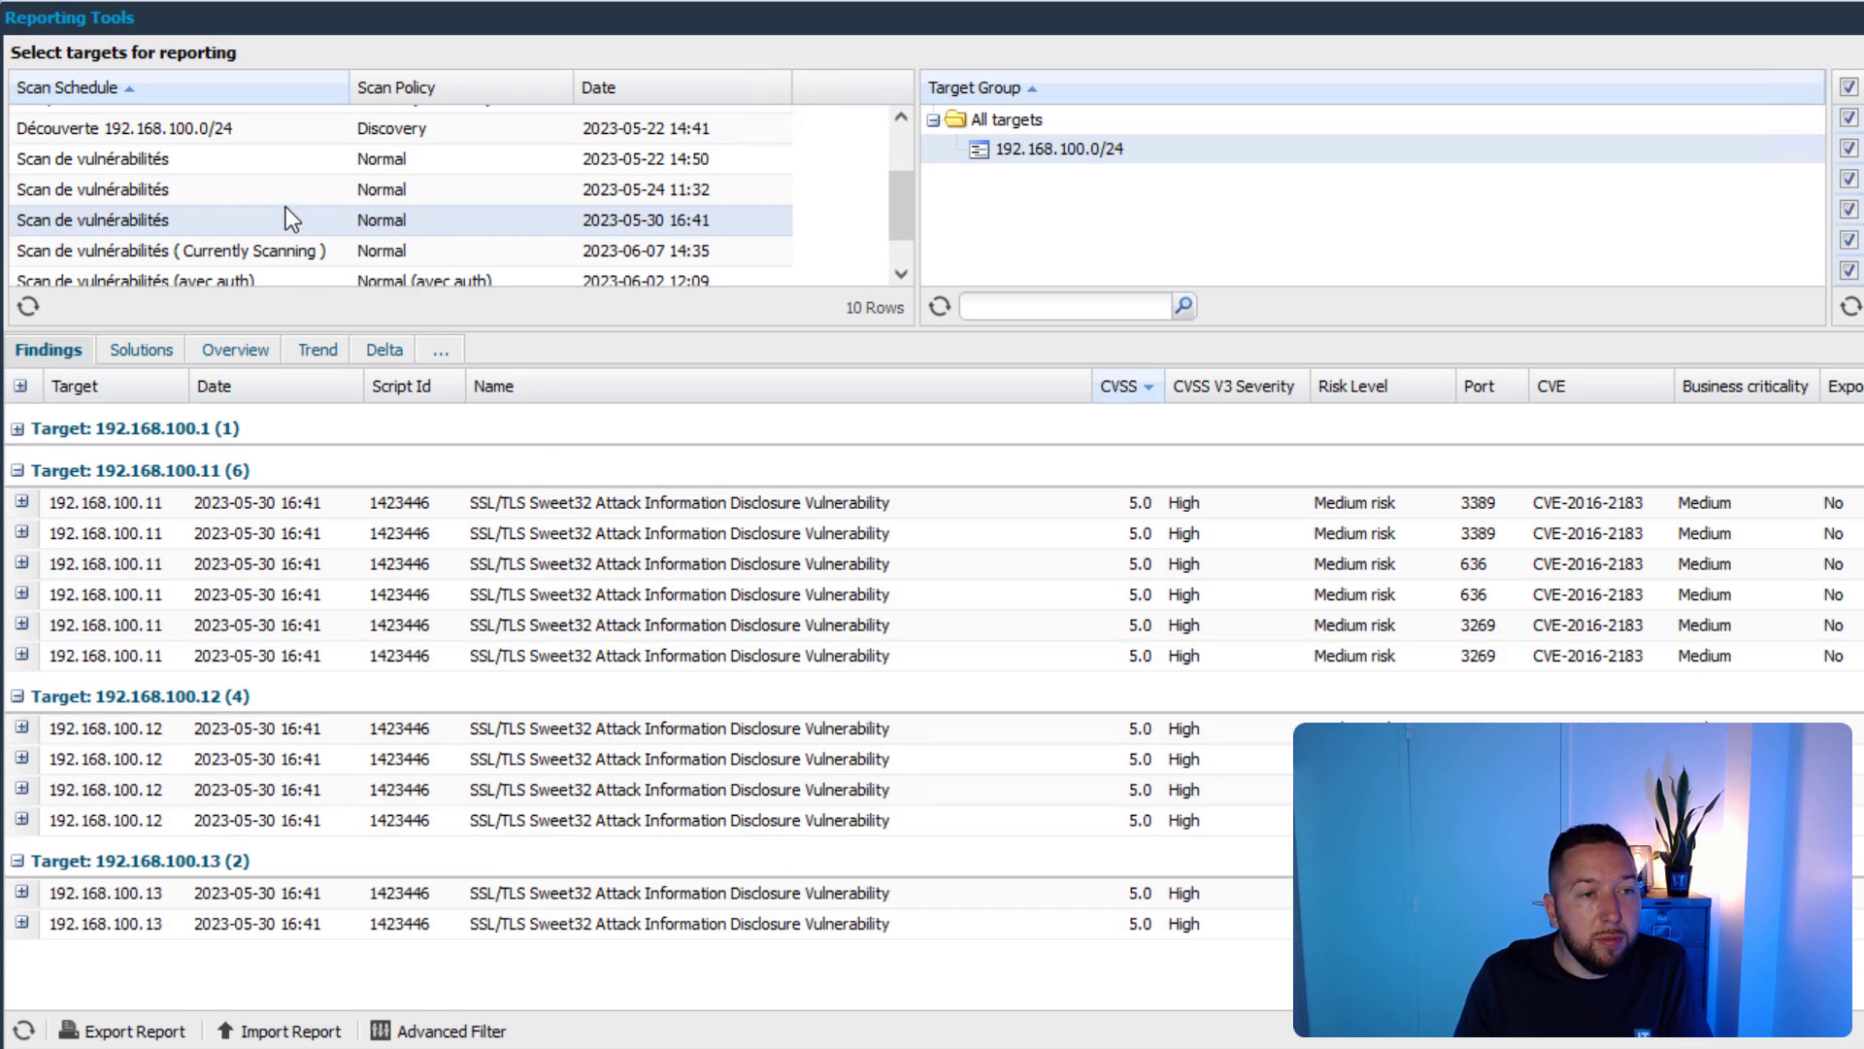
{"action": "scroll", "coordinate": [283, 206], "scroll_direction": "down", "scroll_amount": 1}
{"action": "left_click", "coordinate": [267, 233]}
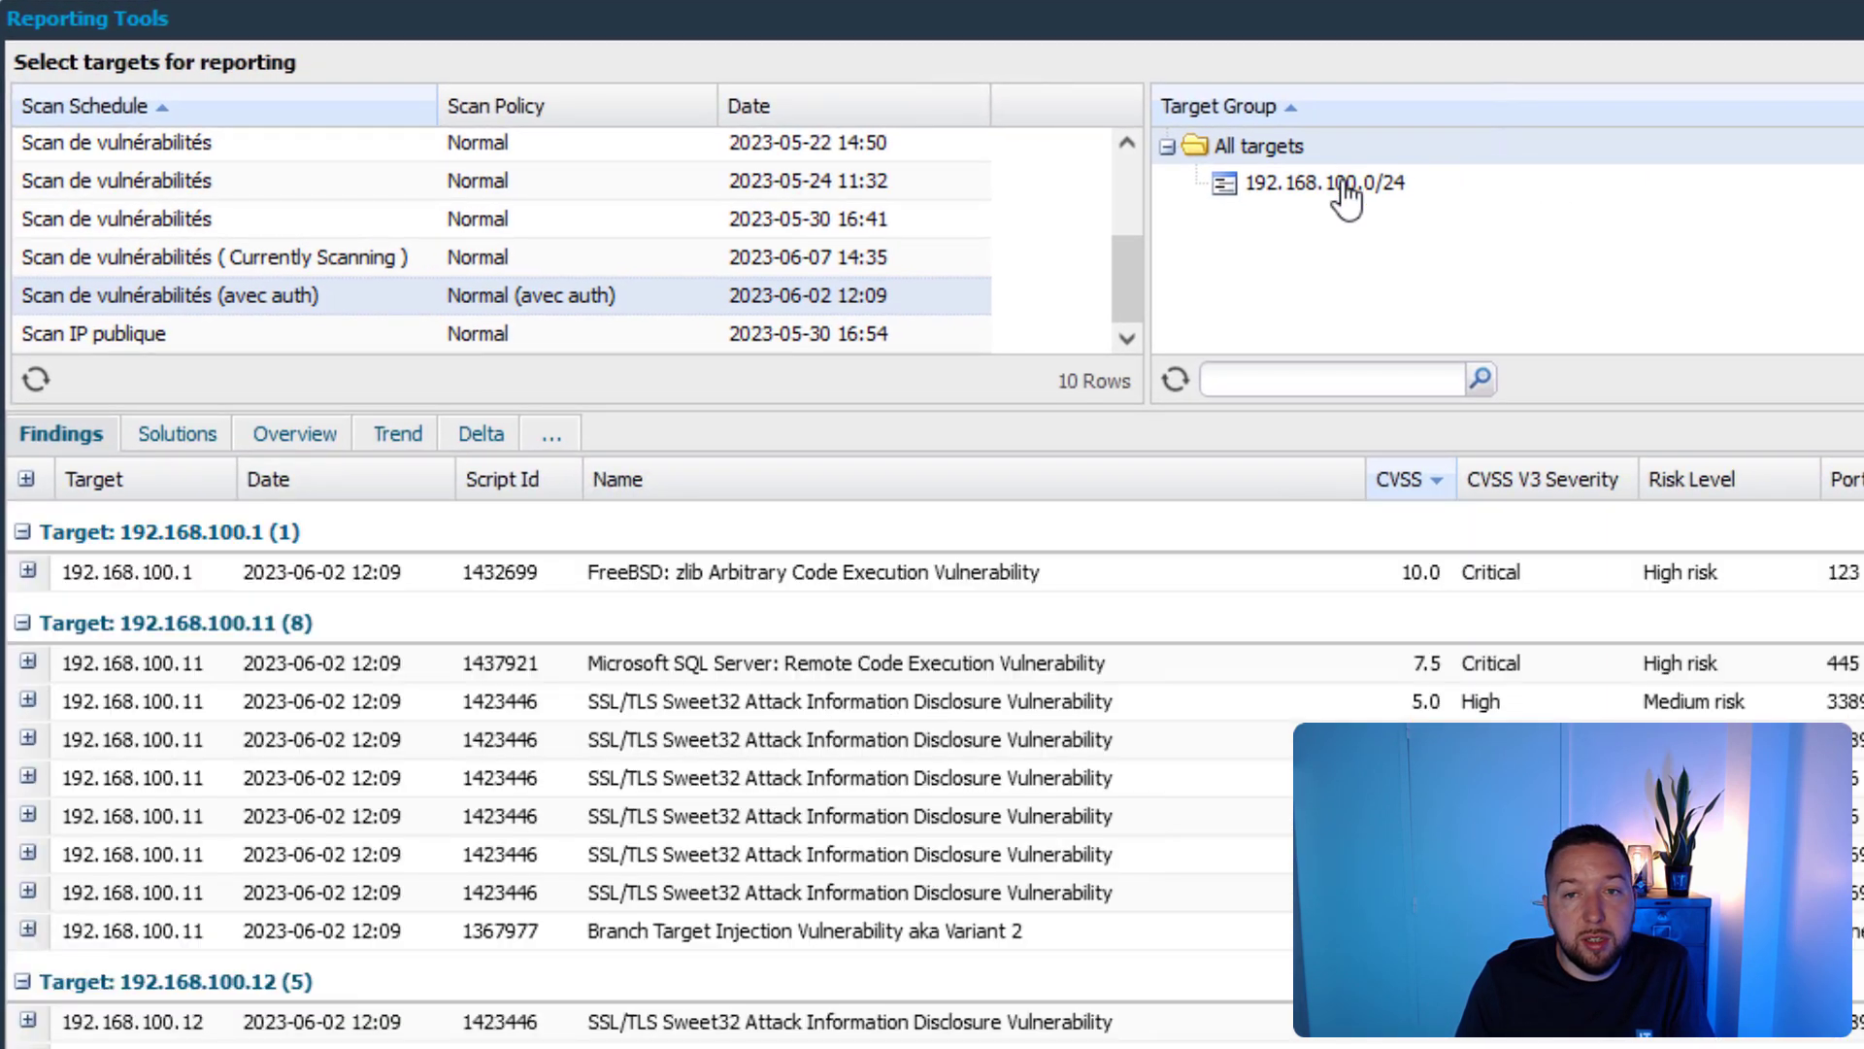
{"action": "left_click", "coordinate": [1342, 188]}
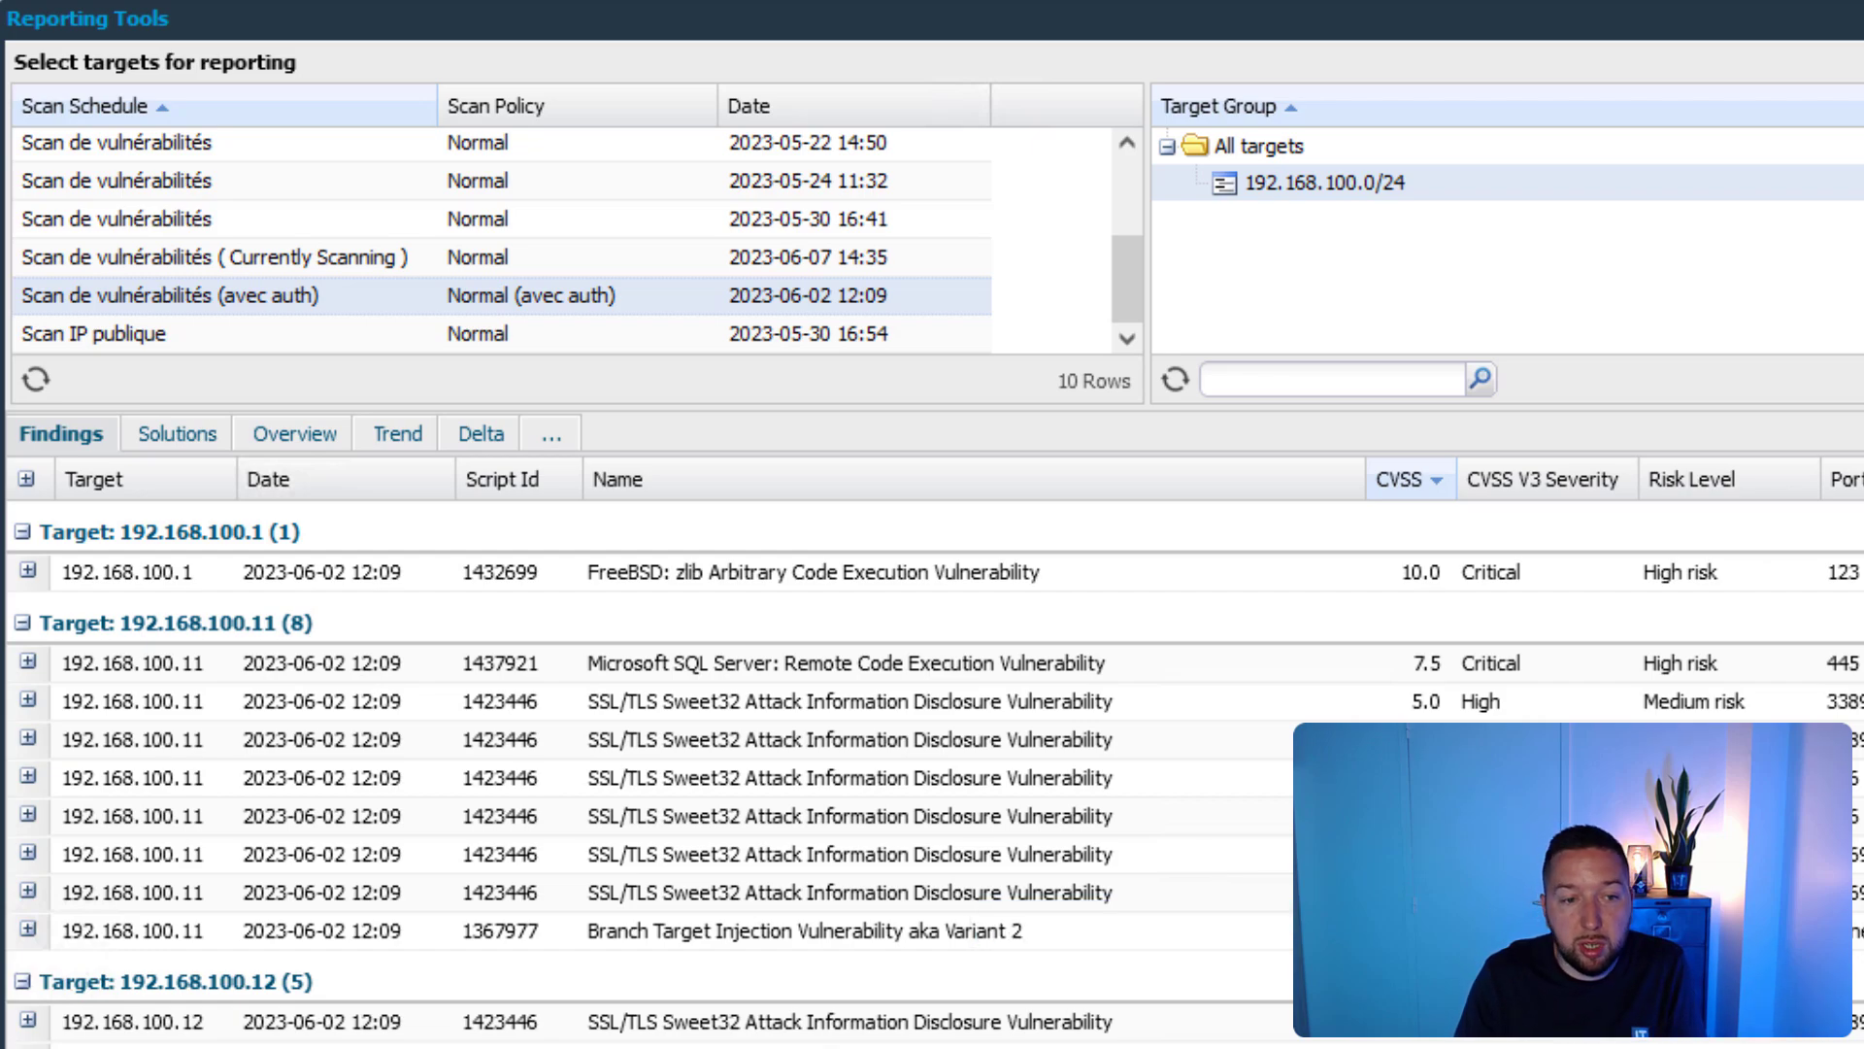
Step: Examine the Branch Target Injection Vulnerability aka Variant 2 finding on 192.168.100.11 and browse the findings down to 192.168.100.13
{"action": "left_click", "coordinate": [641, 945]}
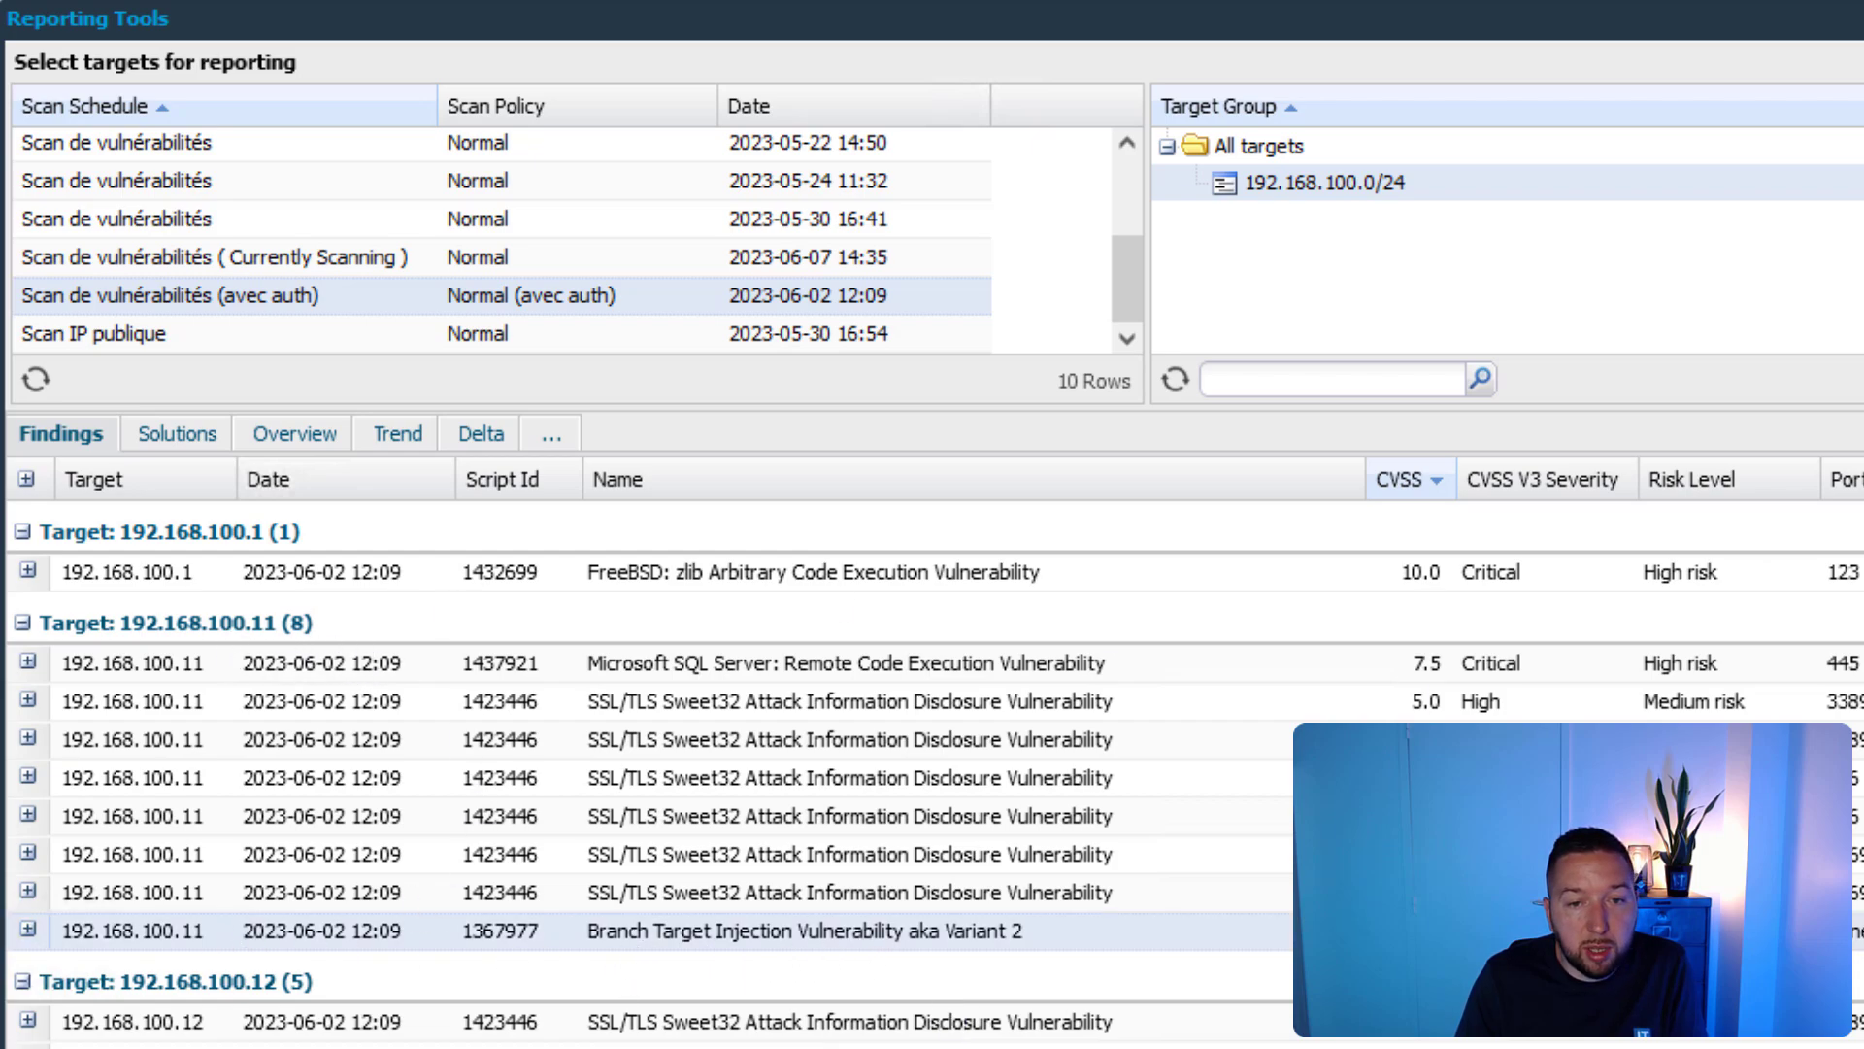
{"action": "left_click", "coordinate": [27, 930]}
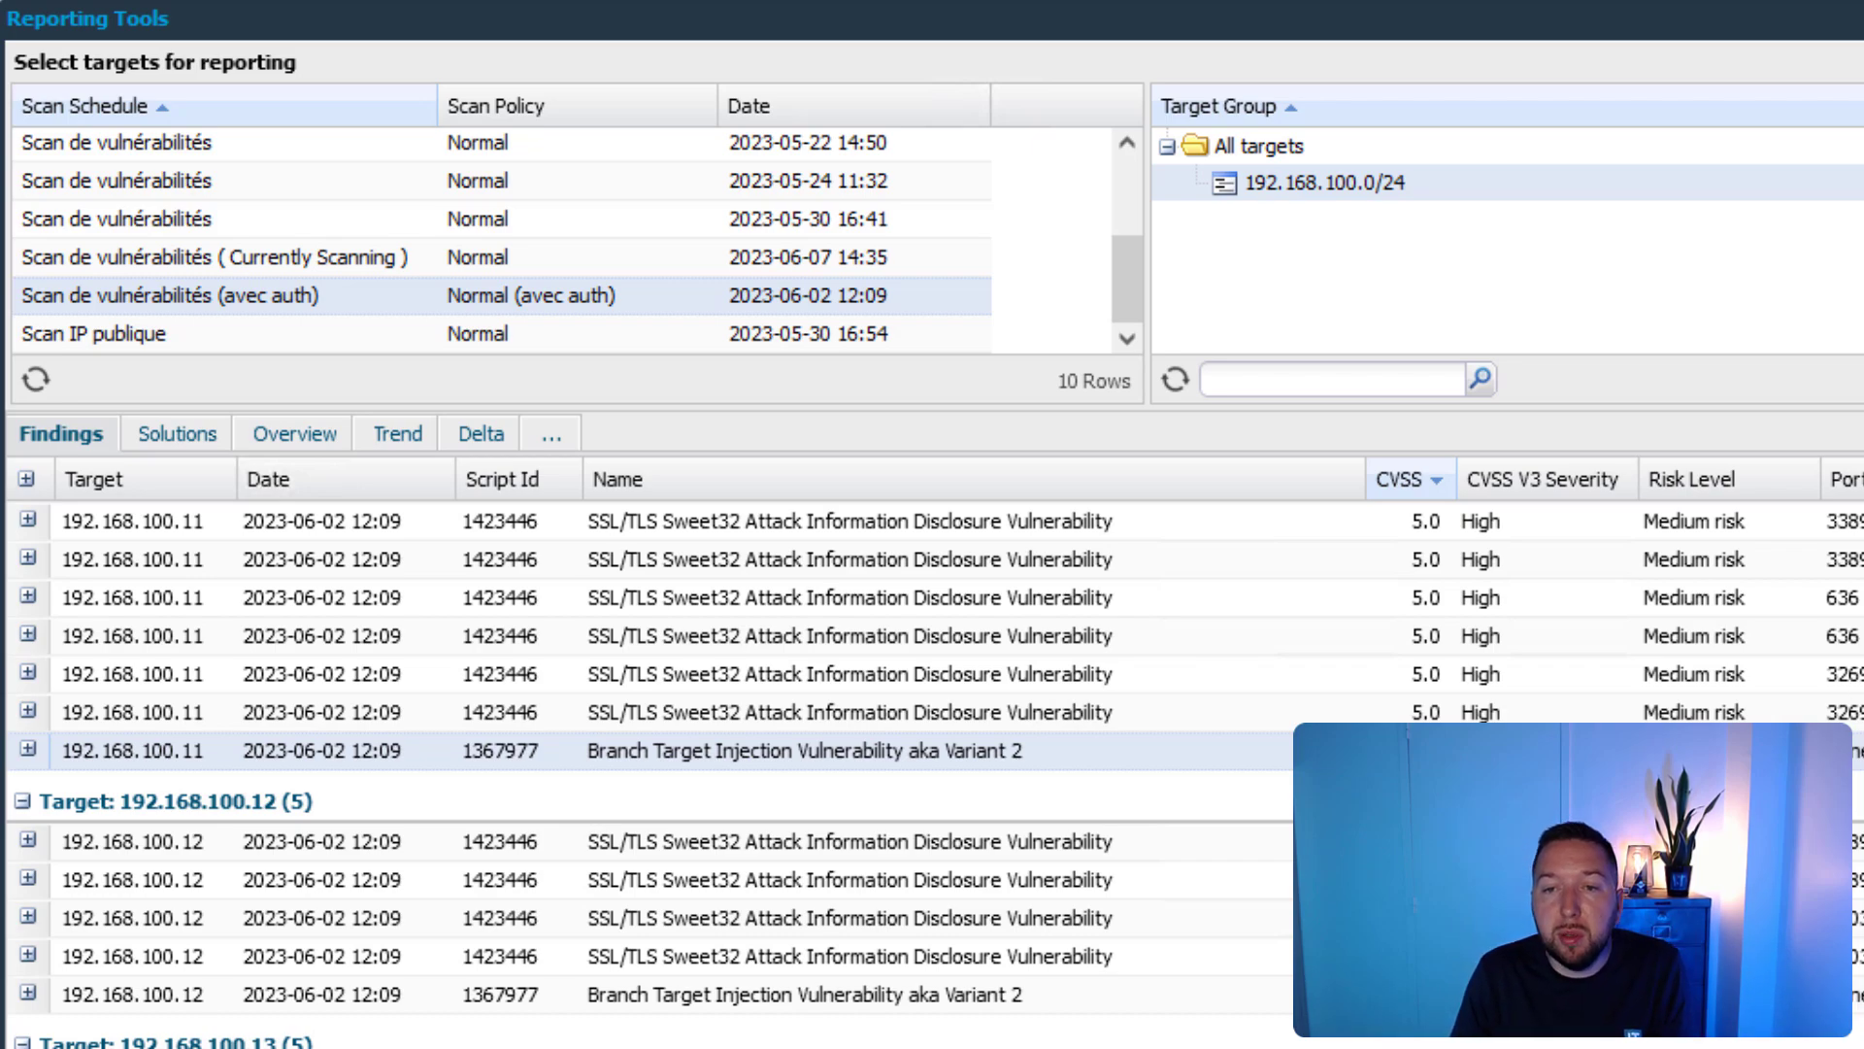
{"action": "scroll", "coordinate": [1127, 705], "scroll_direction": "down", "scroll_amount": 5}
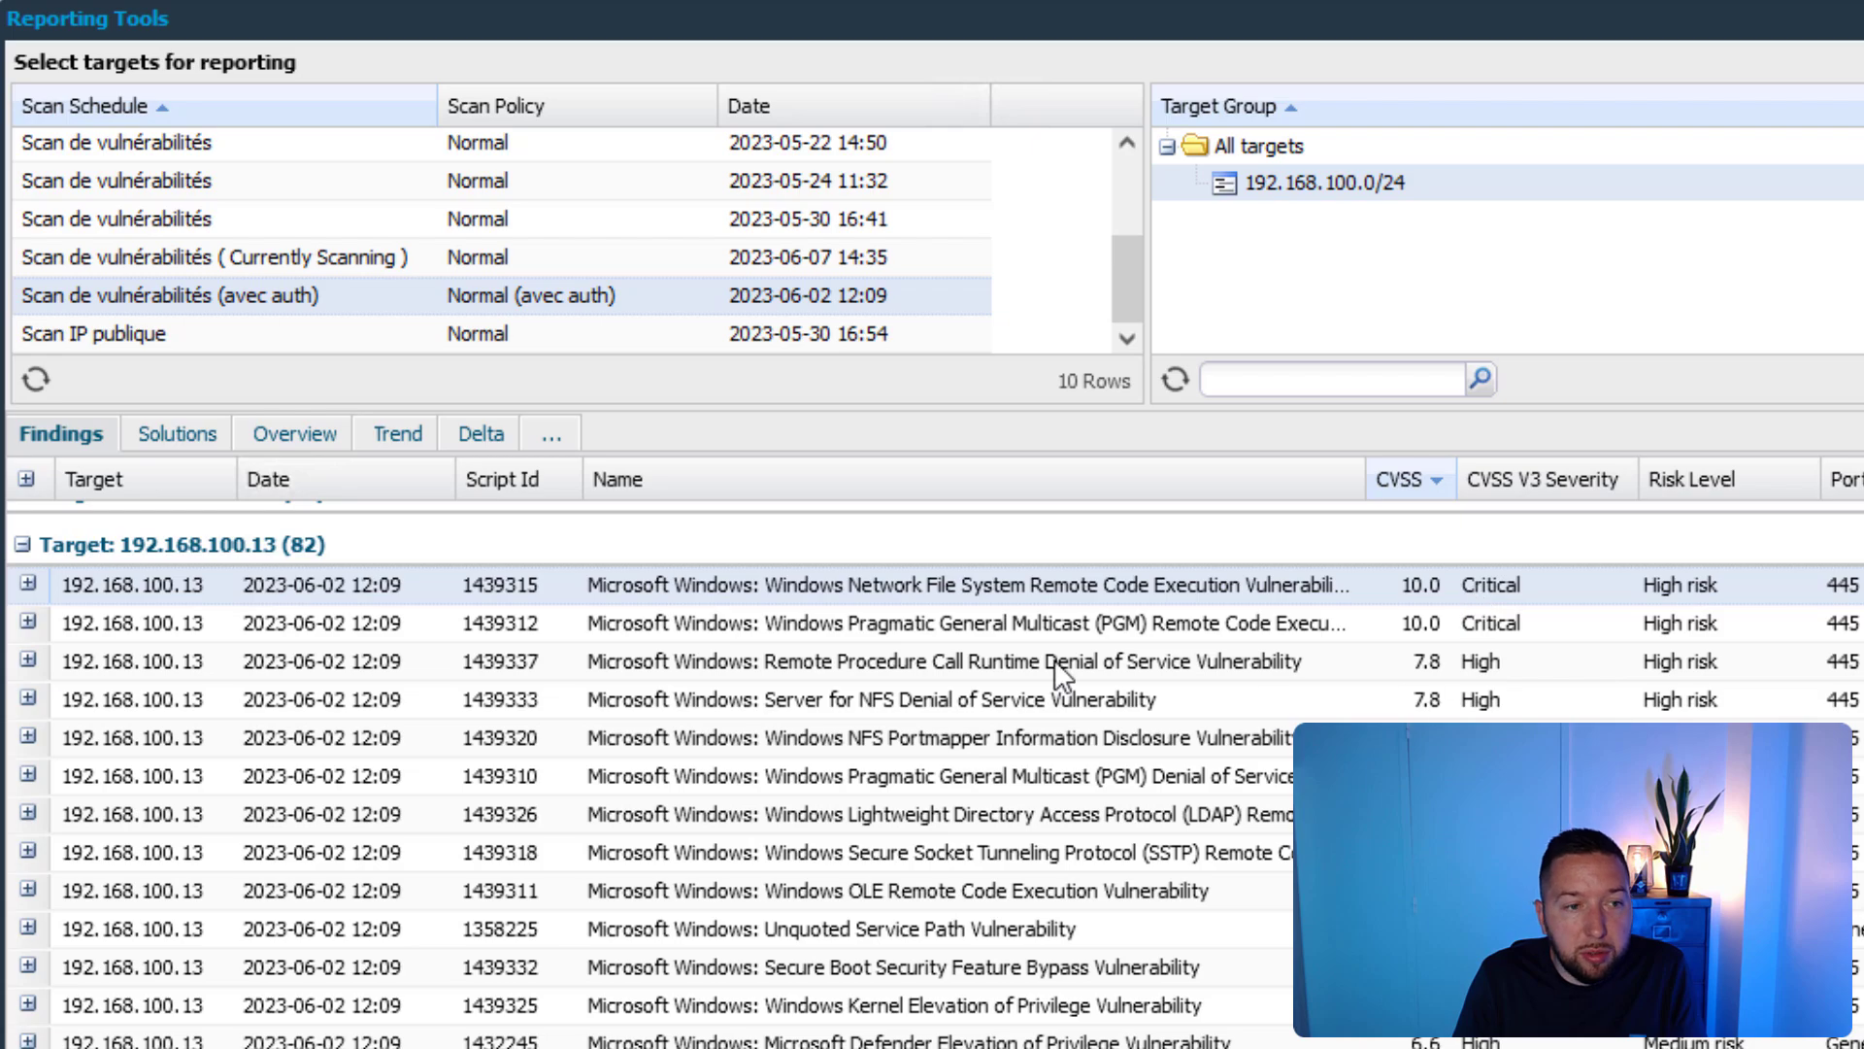
Step: Examine the Windows Network File System Remote Code Execution finding on 192.168.100.13, including its solution, advisory reference and missing patches
{"action": "left_click", "coordinate": [27, 583]}
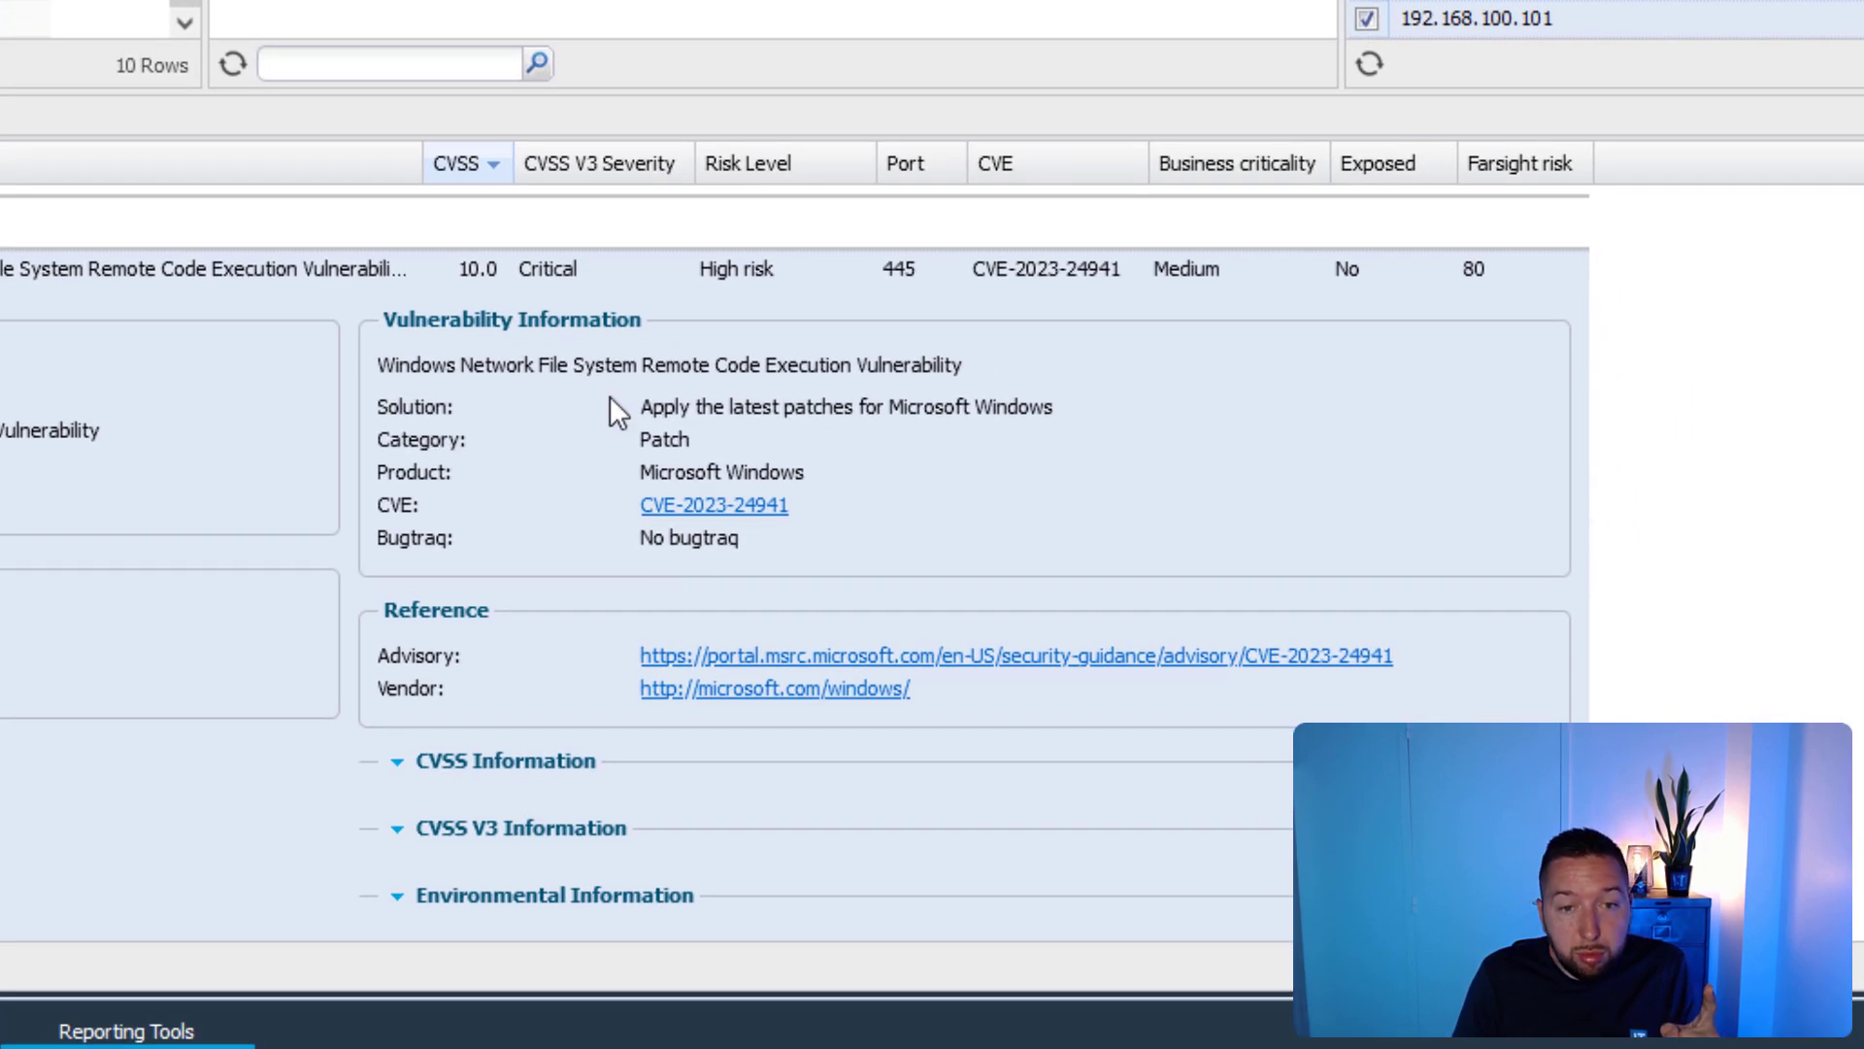
{"action": "left_click_drag", "start_coordinate": [654, 407], "coordinate": [1053, 414]}
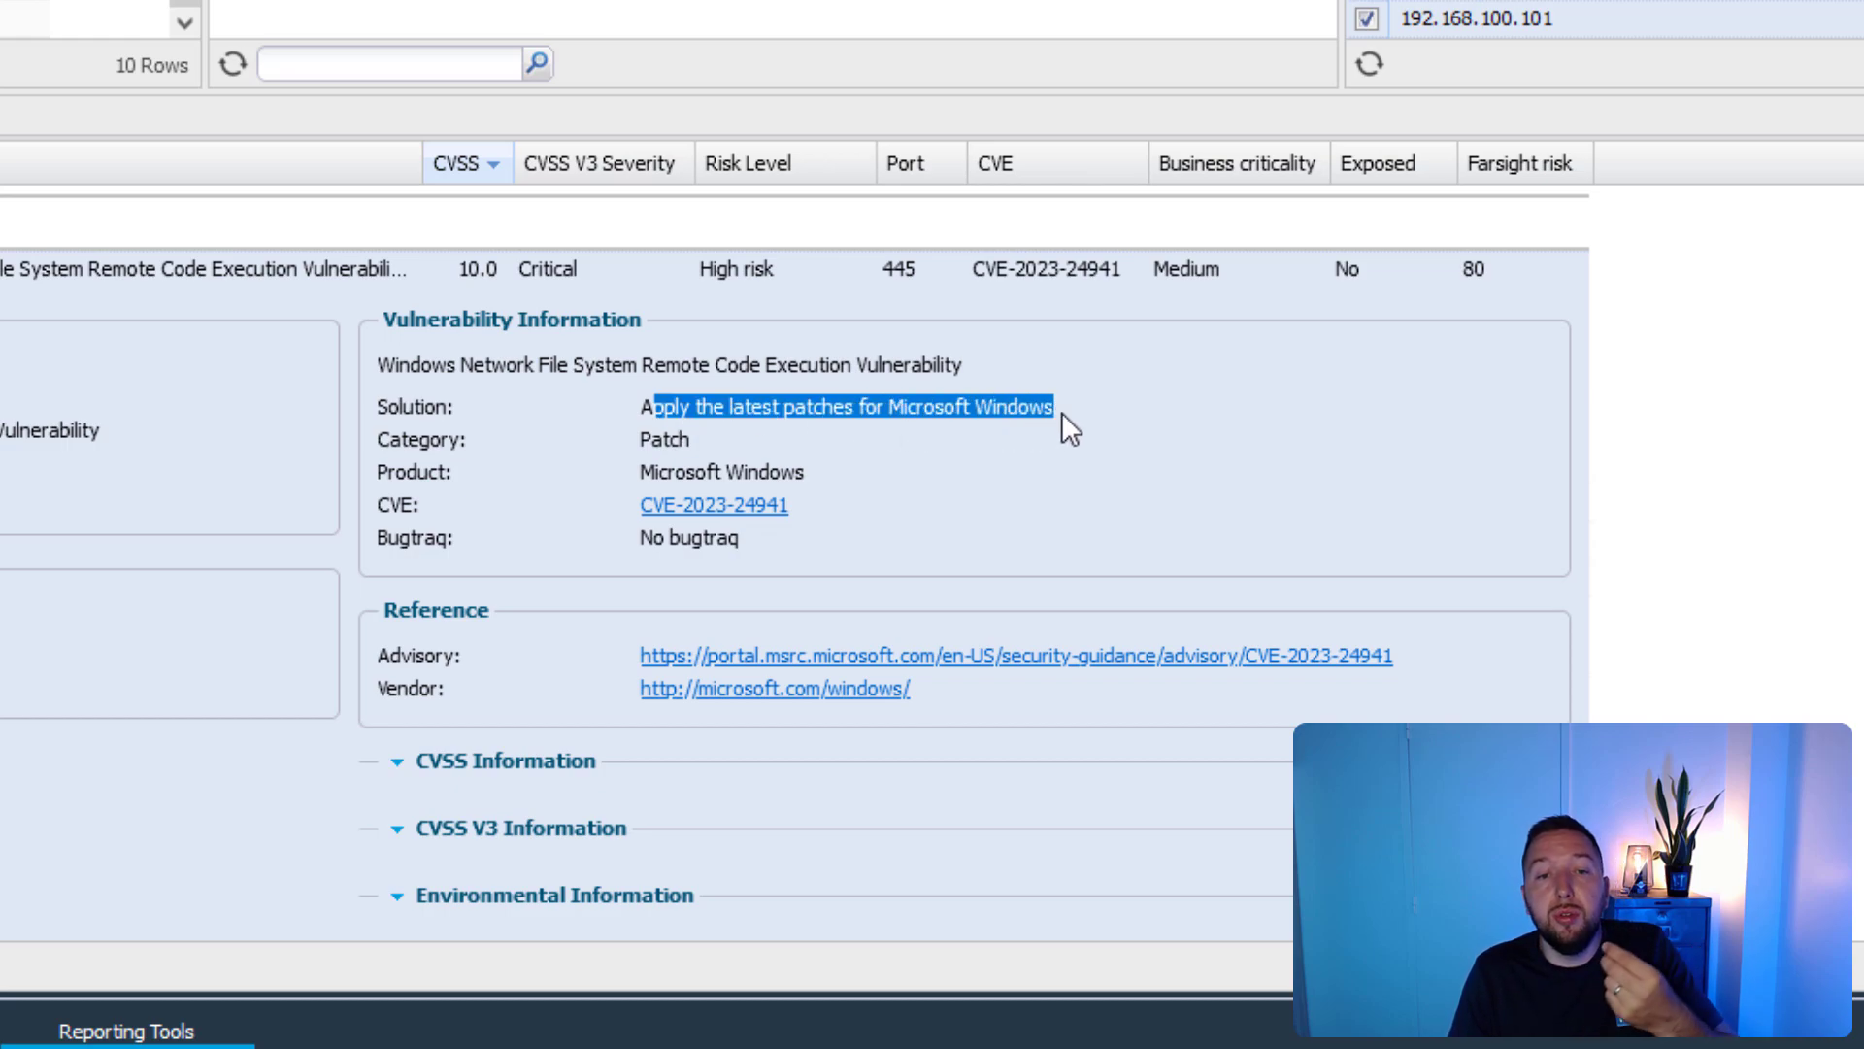
{"action": "left_click", "coordinate": [1082, 468]}
{"action": "scroll", "coordinate": [1081, 468], "scroll_direction": "down", "scroll_amount": 2}
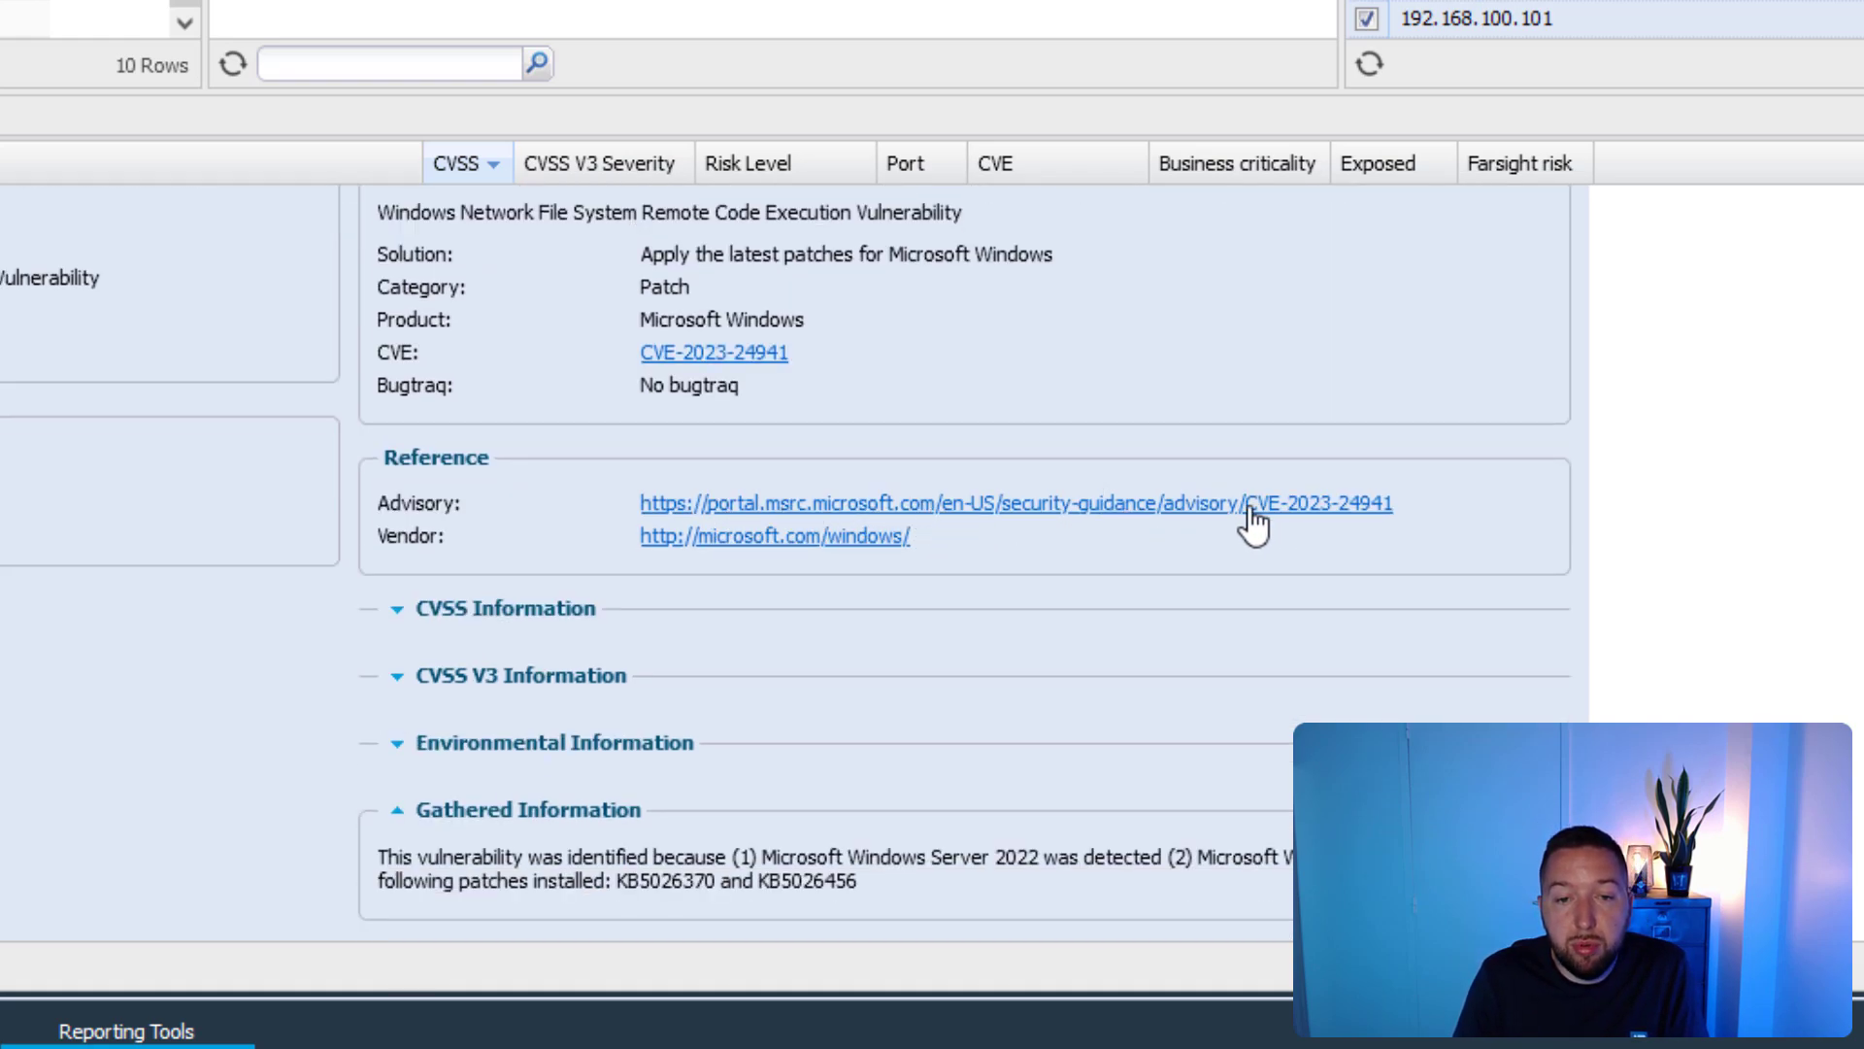
{"action": "scroll", "coordinate": [1439, 503], "scroll_direction": "down", "scroll_amount": 4}
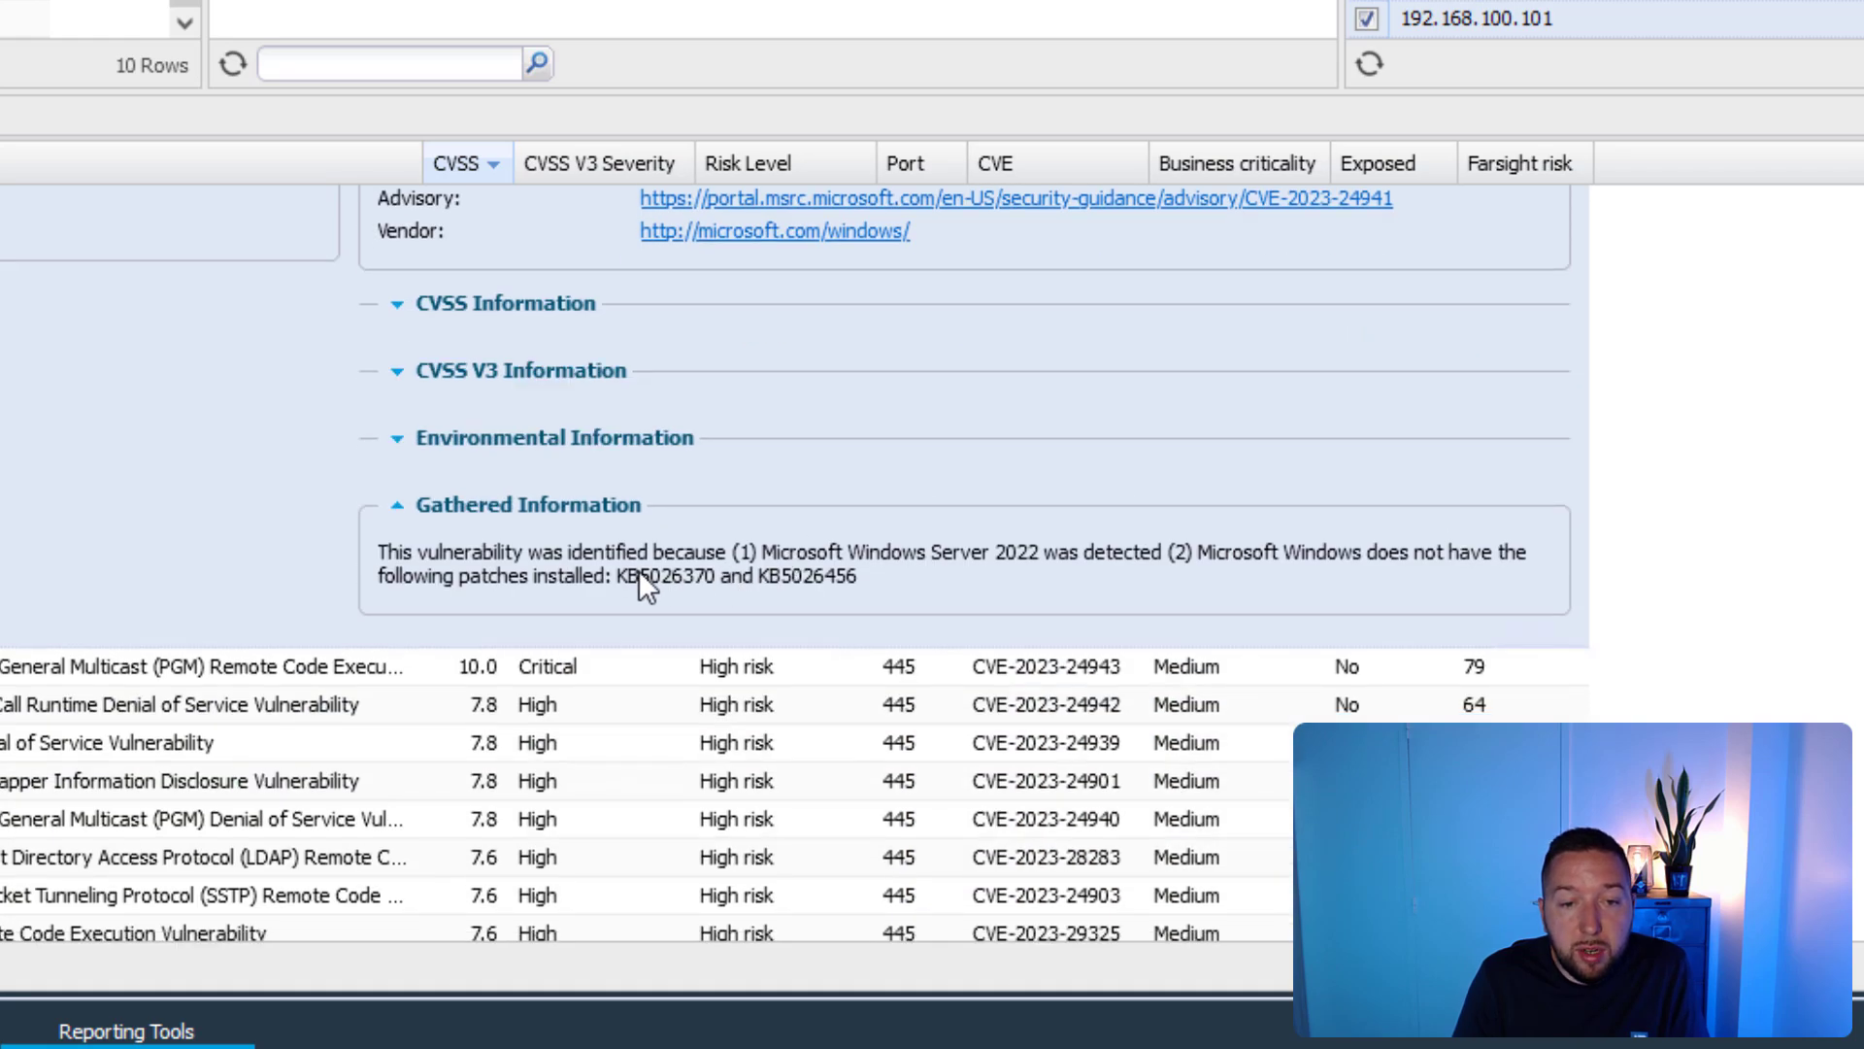
{"action": "left_click_drag", "start_coordinate": [620, 573], "coordinate": [856, 573]}
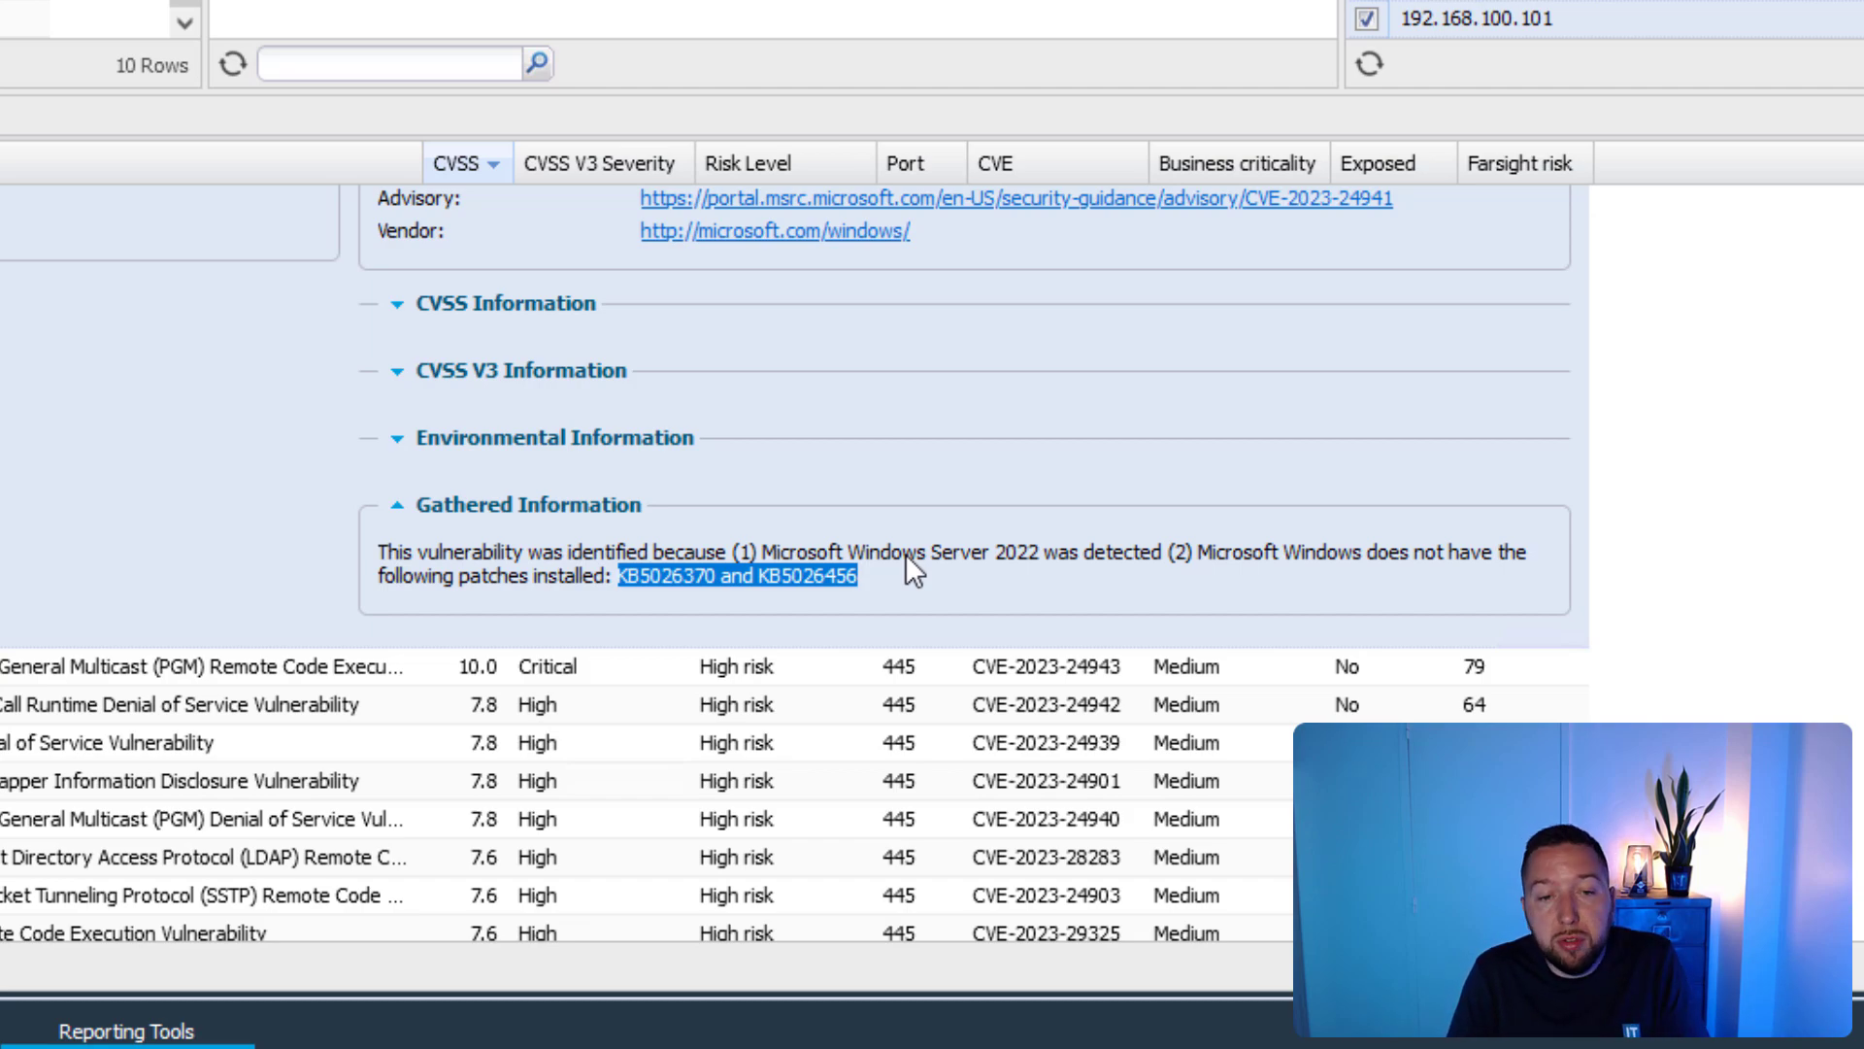
{"action": "scroll", "coordinate": [966, 561], "scroll_direction": "up", "scroll_amount": 2}
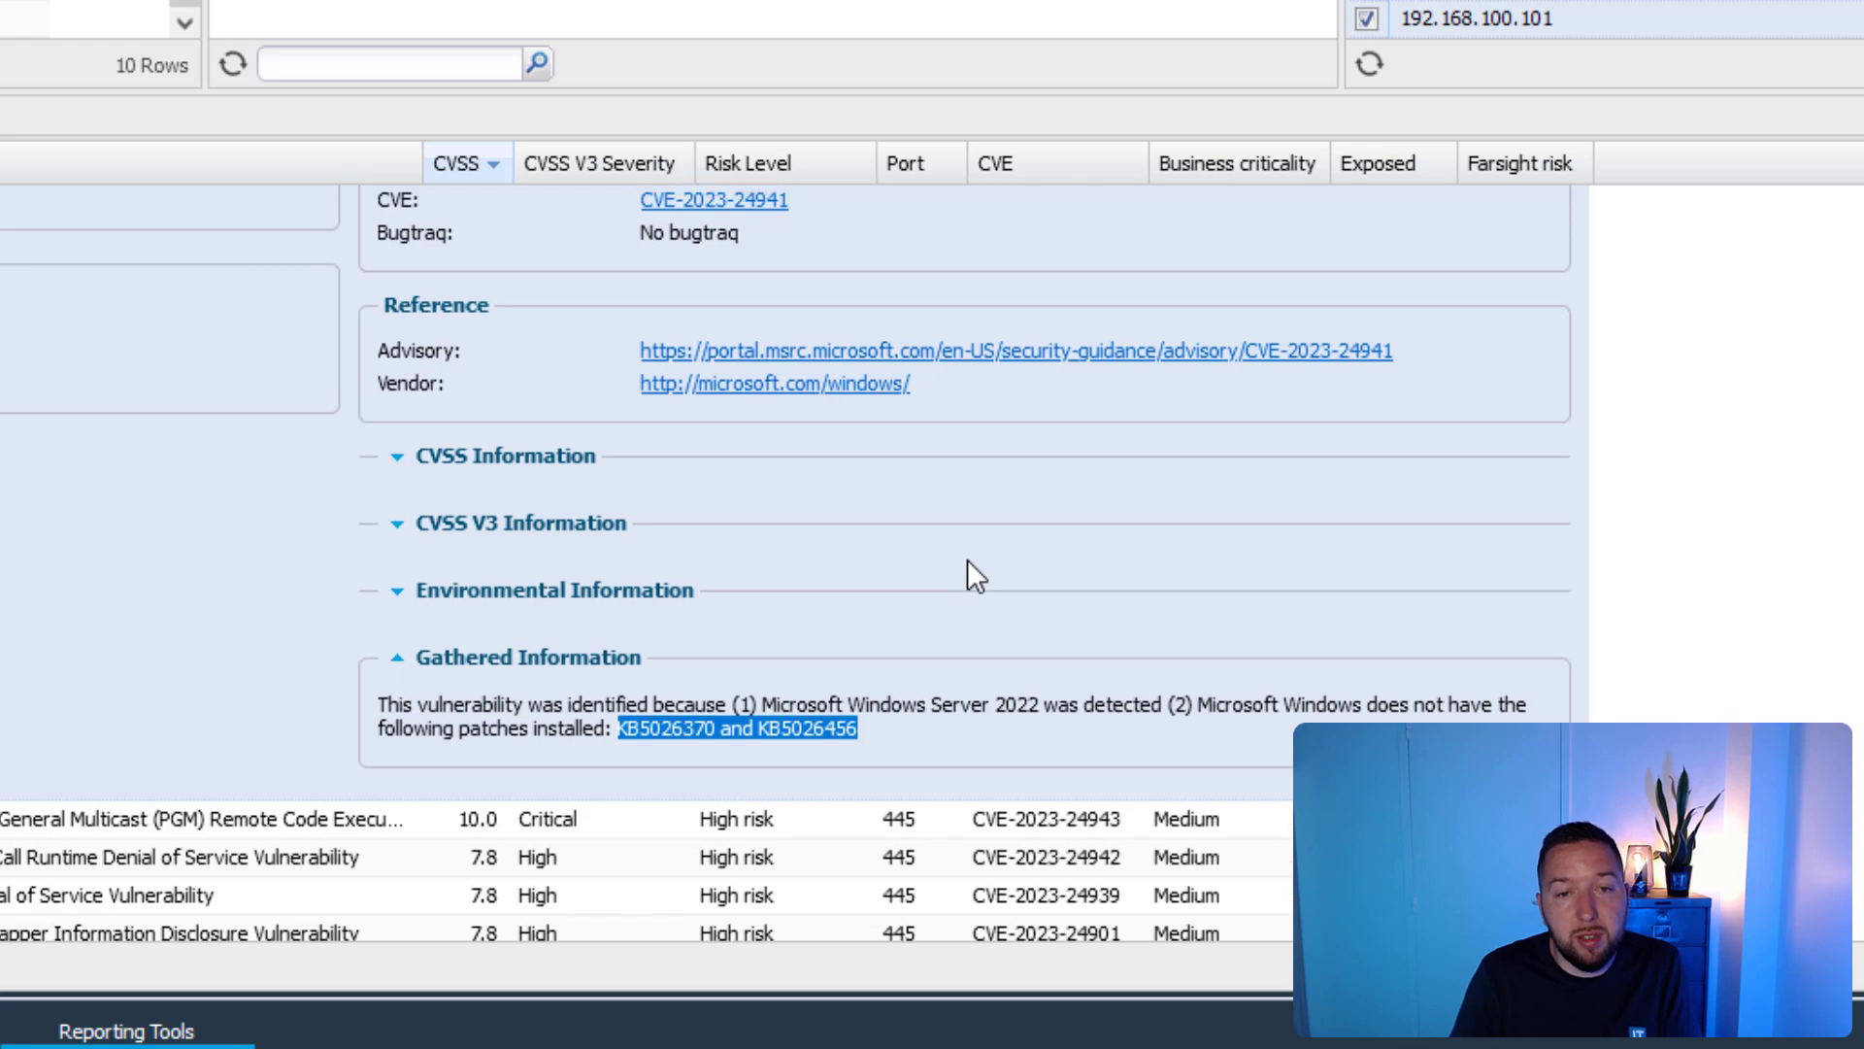
{"action": "scroll", "coordinate": [980, 583], "scroll_direction": "up", "scroll_amount": 4}
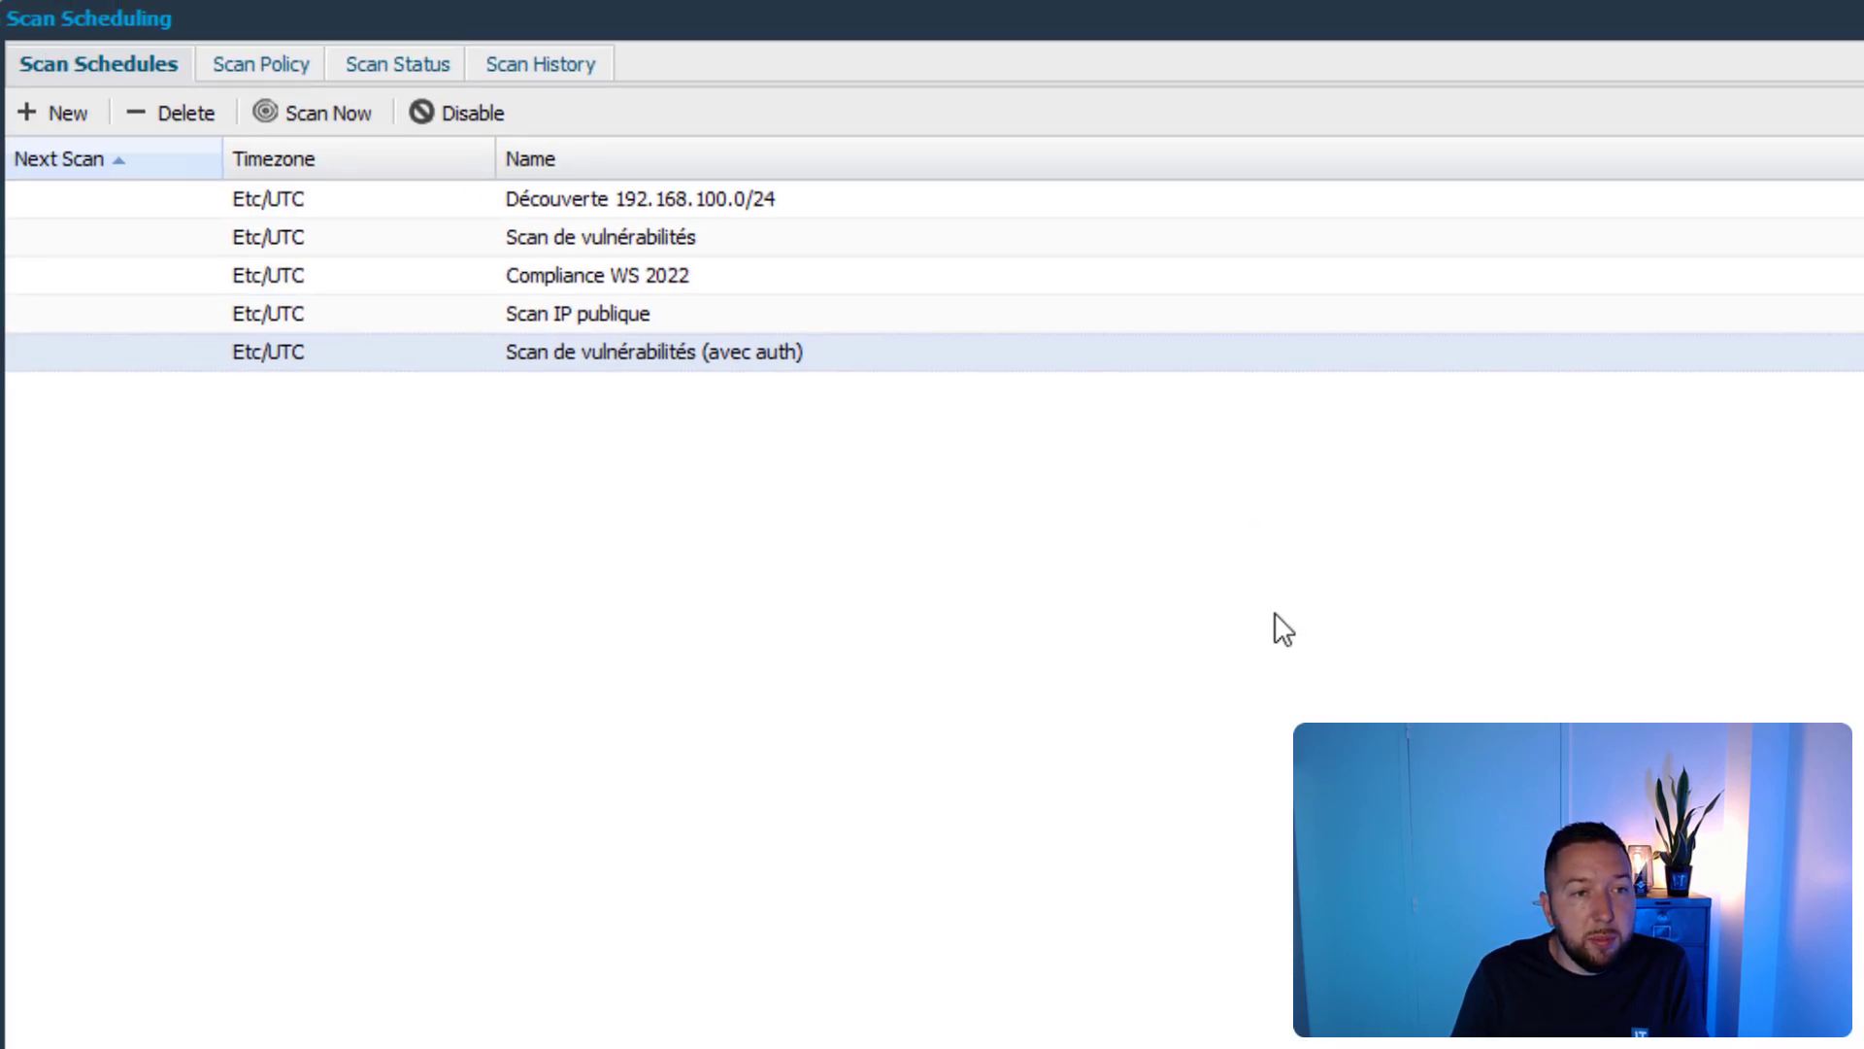
Step: Open the Compliance WS 2022 scan schedule for editing and review its targets and scan settings
{"action": "left_click", "coordinate": [614, 277]}
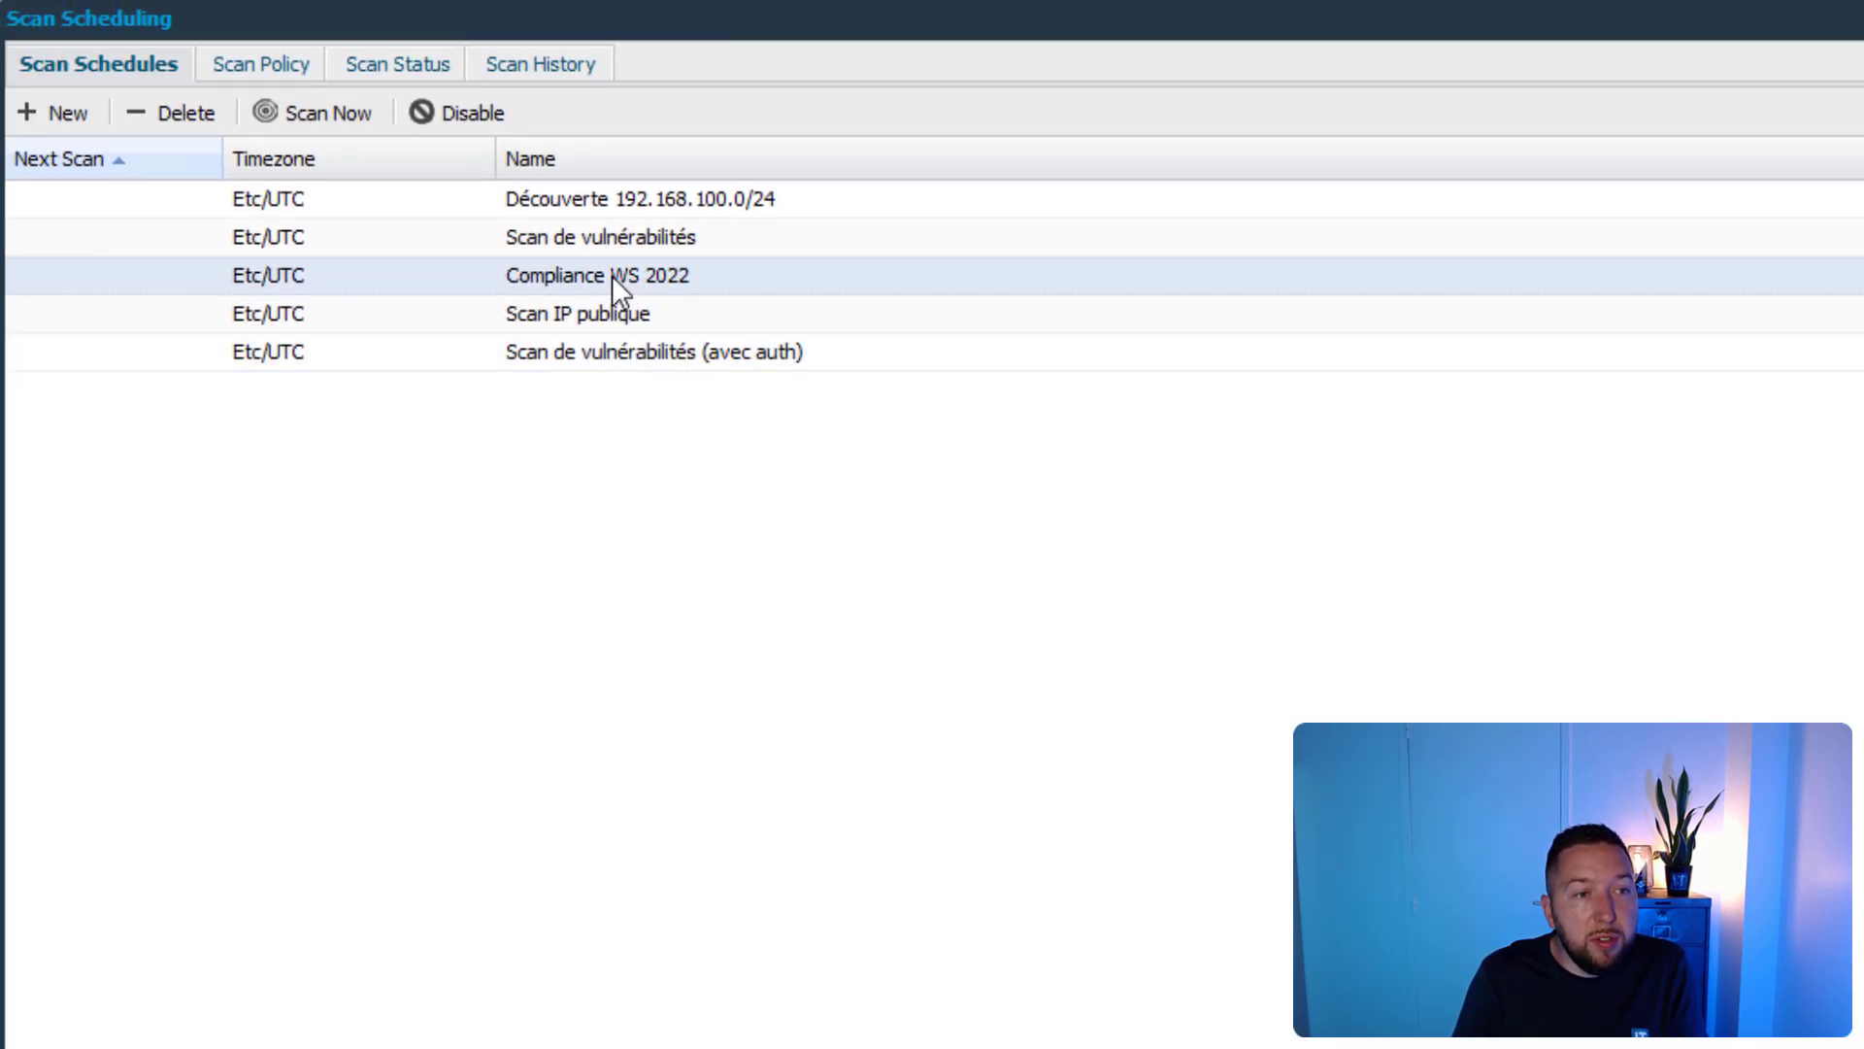
{"action": "right_click", "coordinate": [612, 278]}
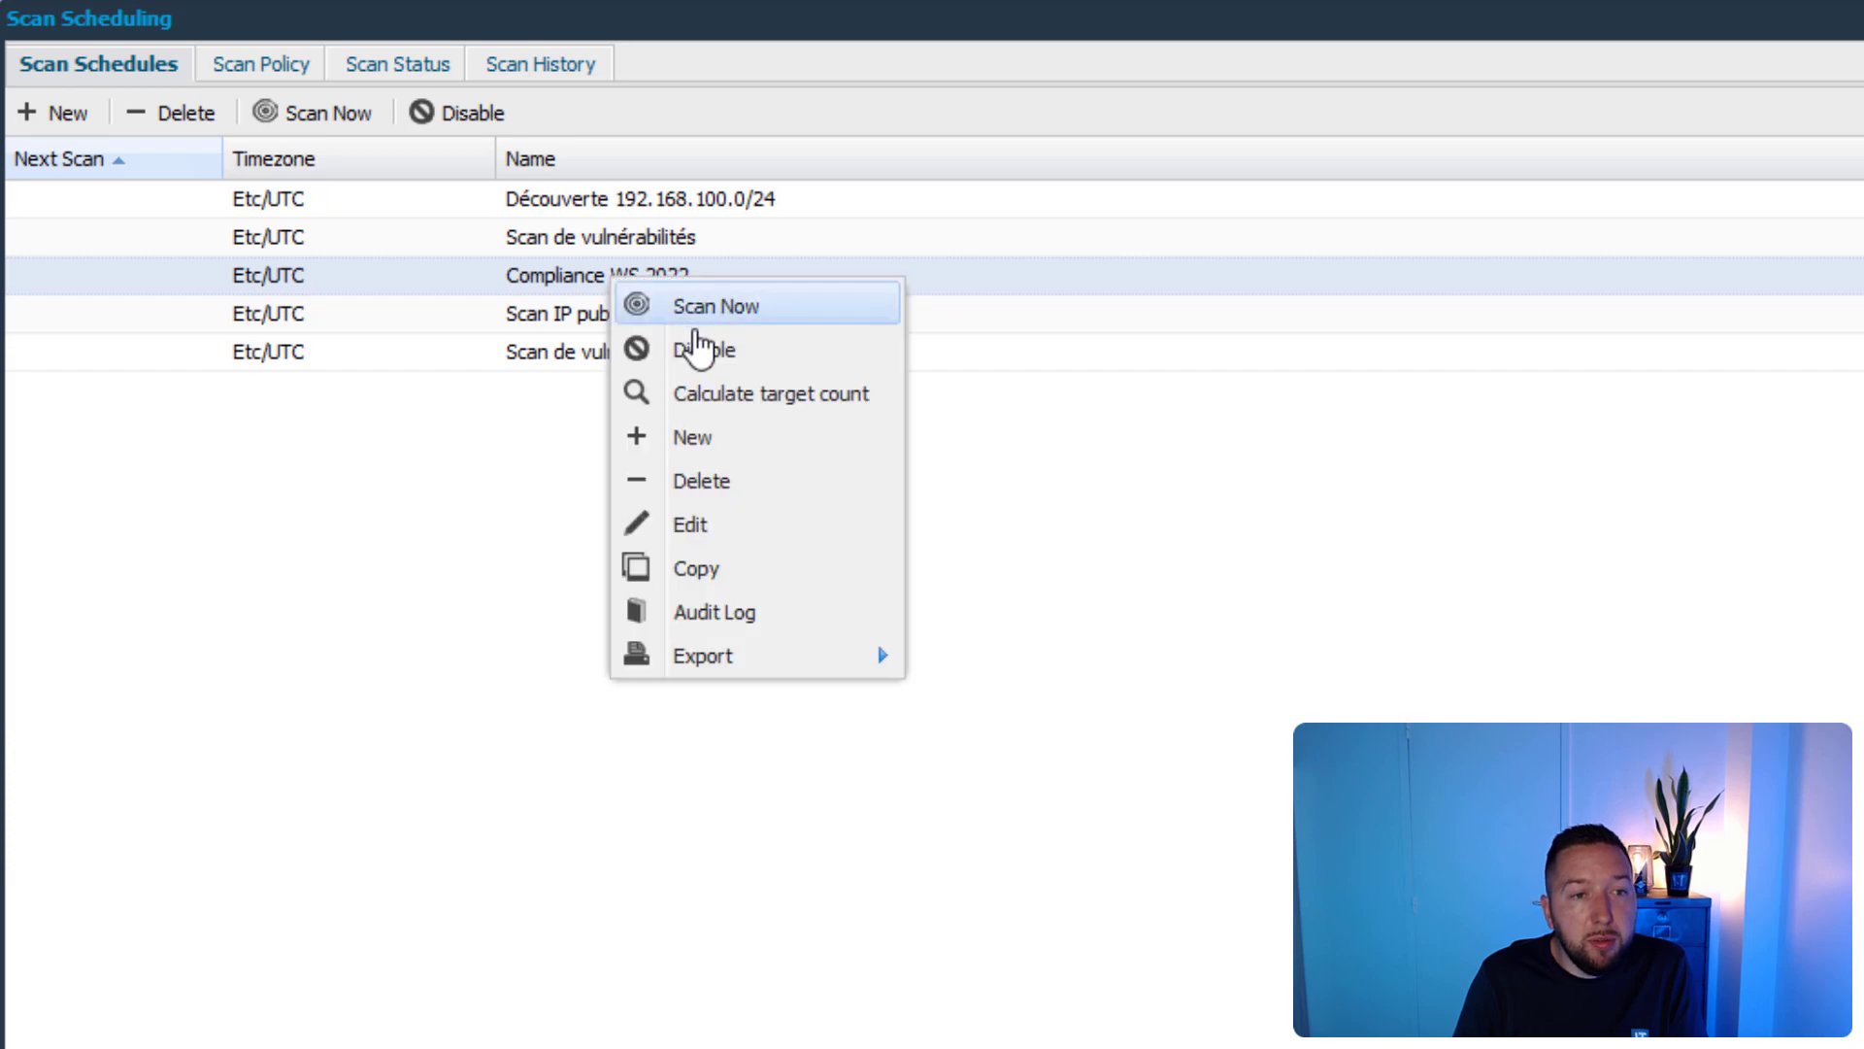
{"action": "left_click", "coordinate": [735, 532]}
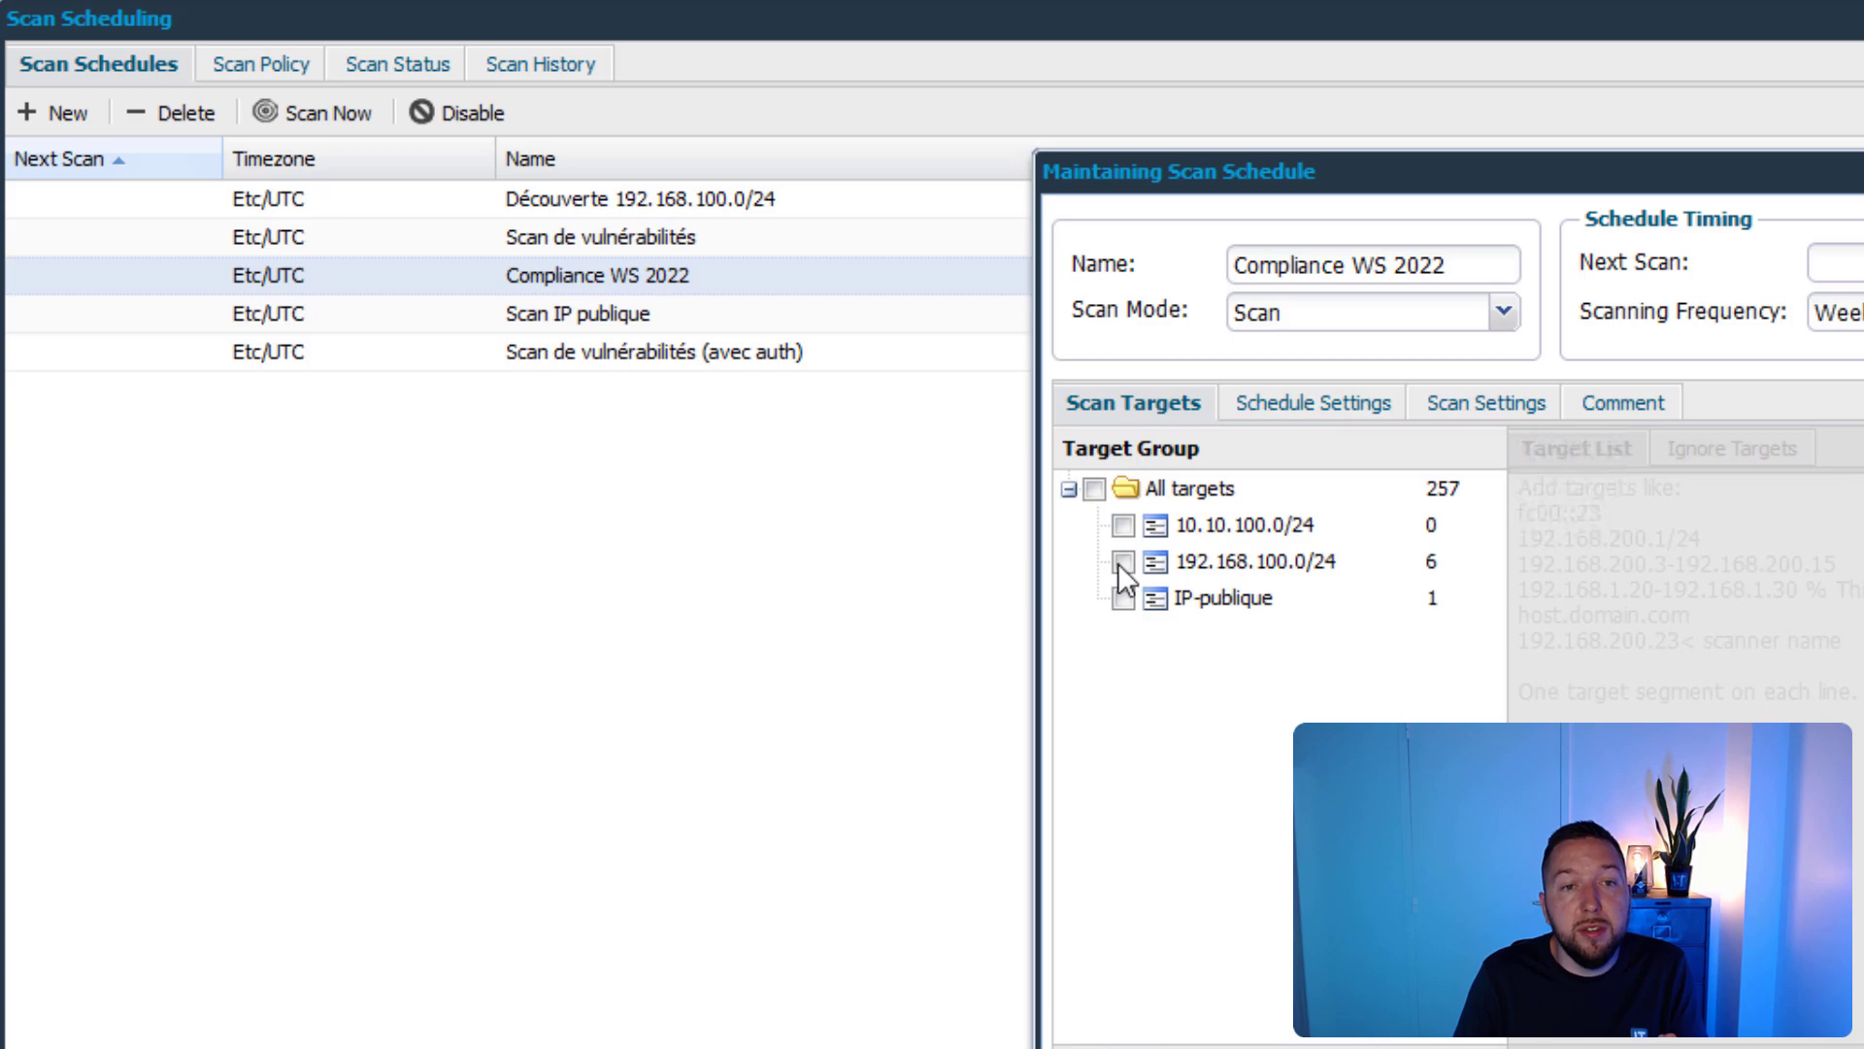
{"action": "left_click", "coordinate": [1515, 408]}
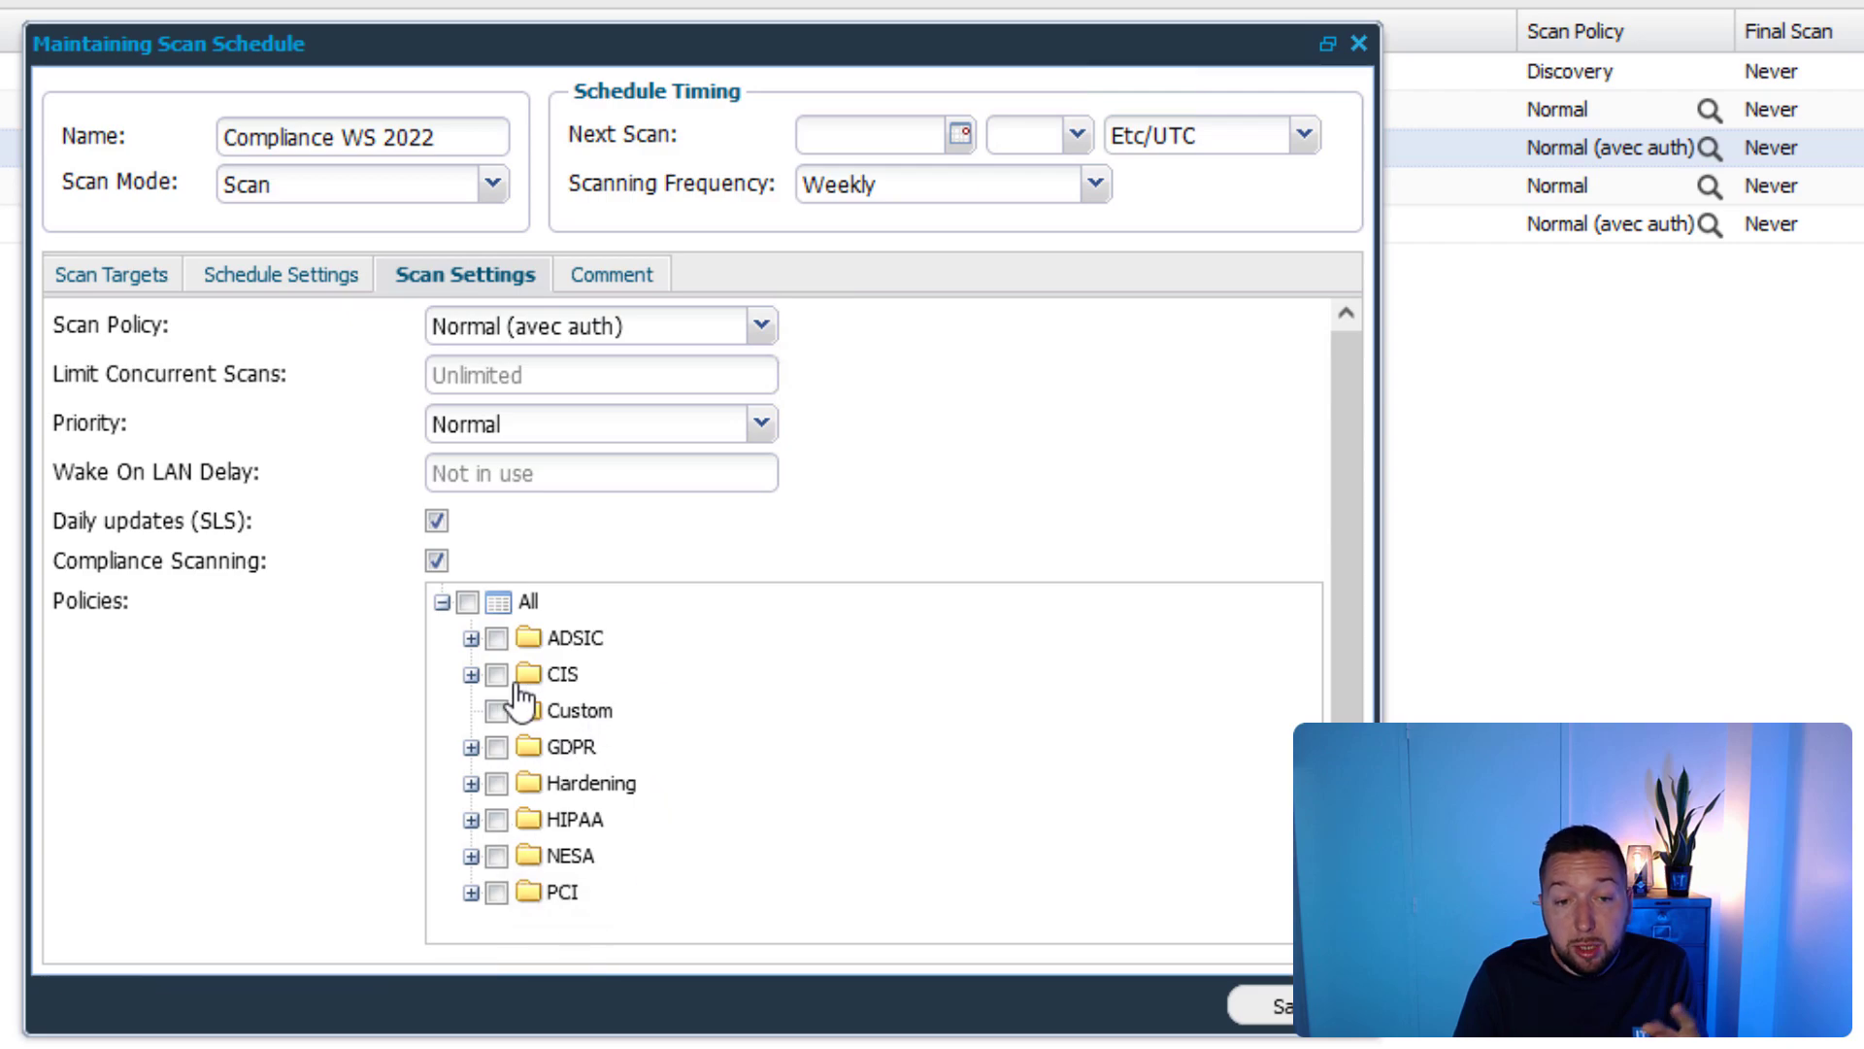
Step: Browse the CIS compliance policies available to the schedule down to the Windows Server 2022 benchmark, and close the schedule without changes
{"action": "left_click", "coordinate": [471, 674]}
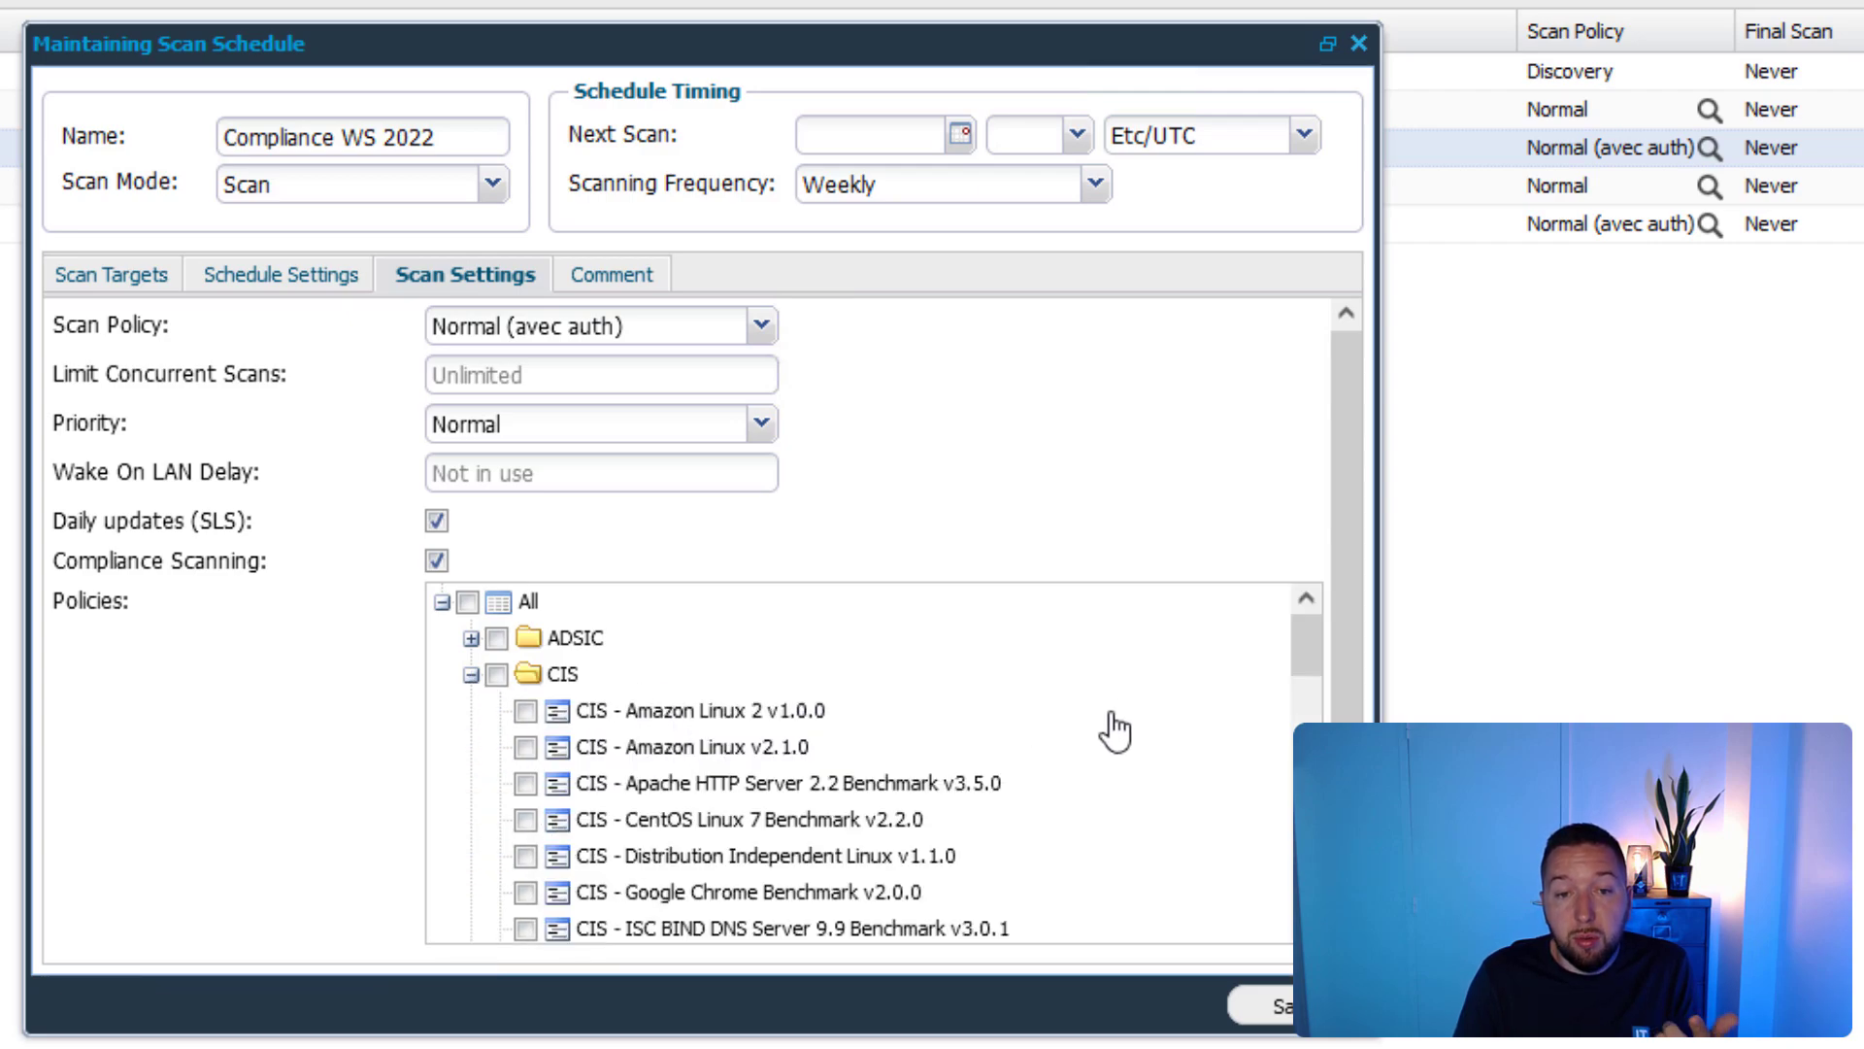
{"action": "scroll", "coordinate": [1107, 730], "scroll_direction": "down", "scroll_amount": 2}
{"action": "scroll", "coordinate": [1097, 738], "scroll_direction": "up", "scroll_amount": 3}
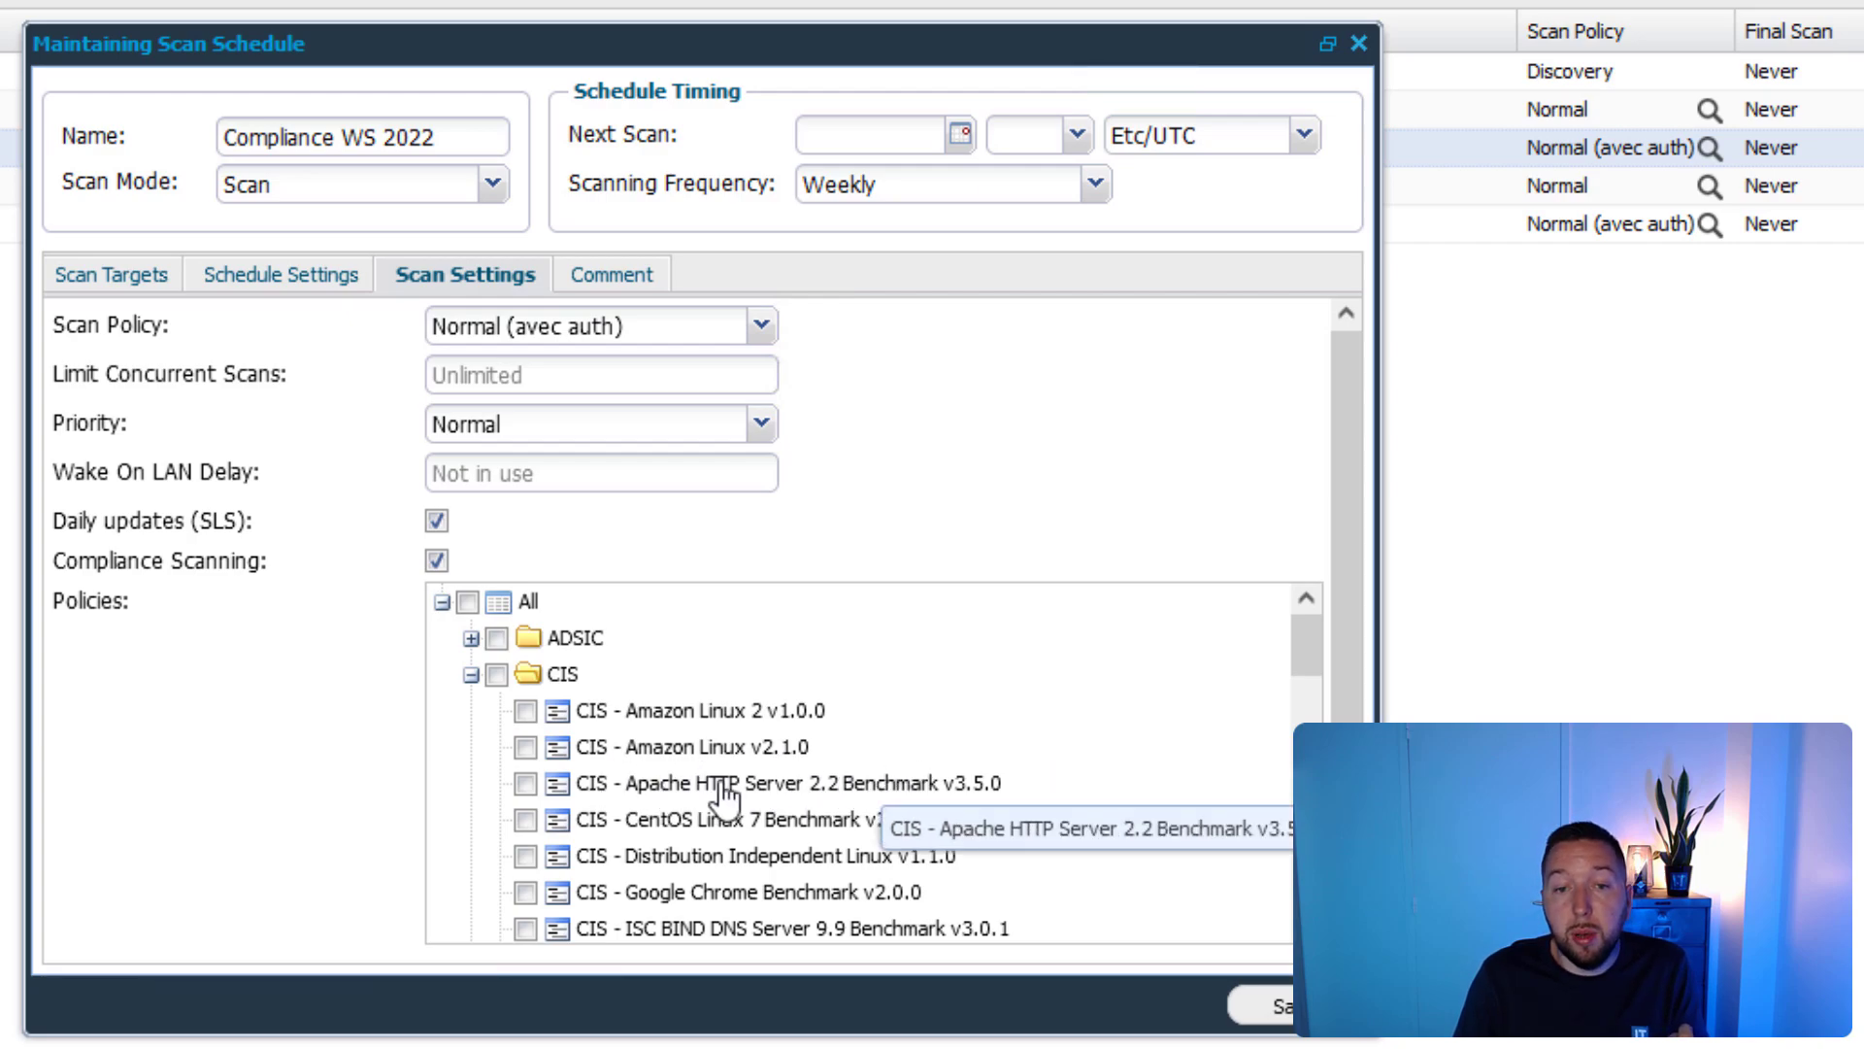
{"action": "scroll", "coordinate": [942, 774], "scroll_direction": "down", "scroll_amount": 10}
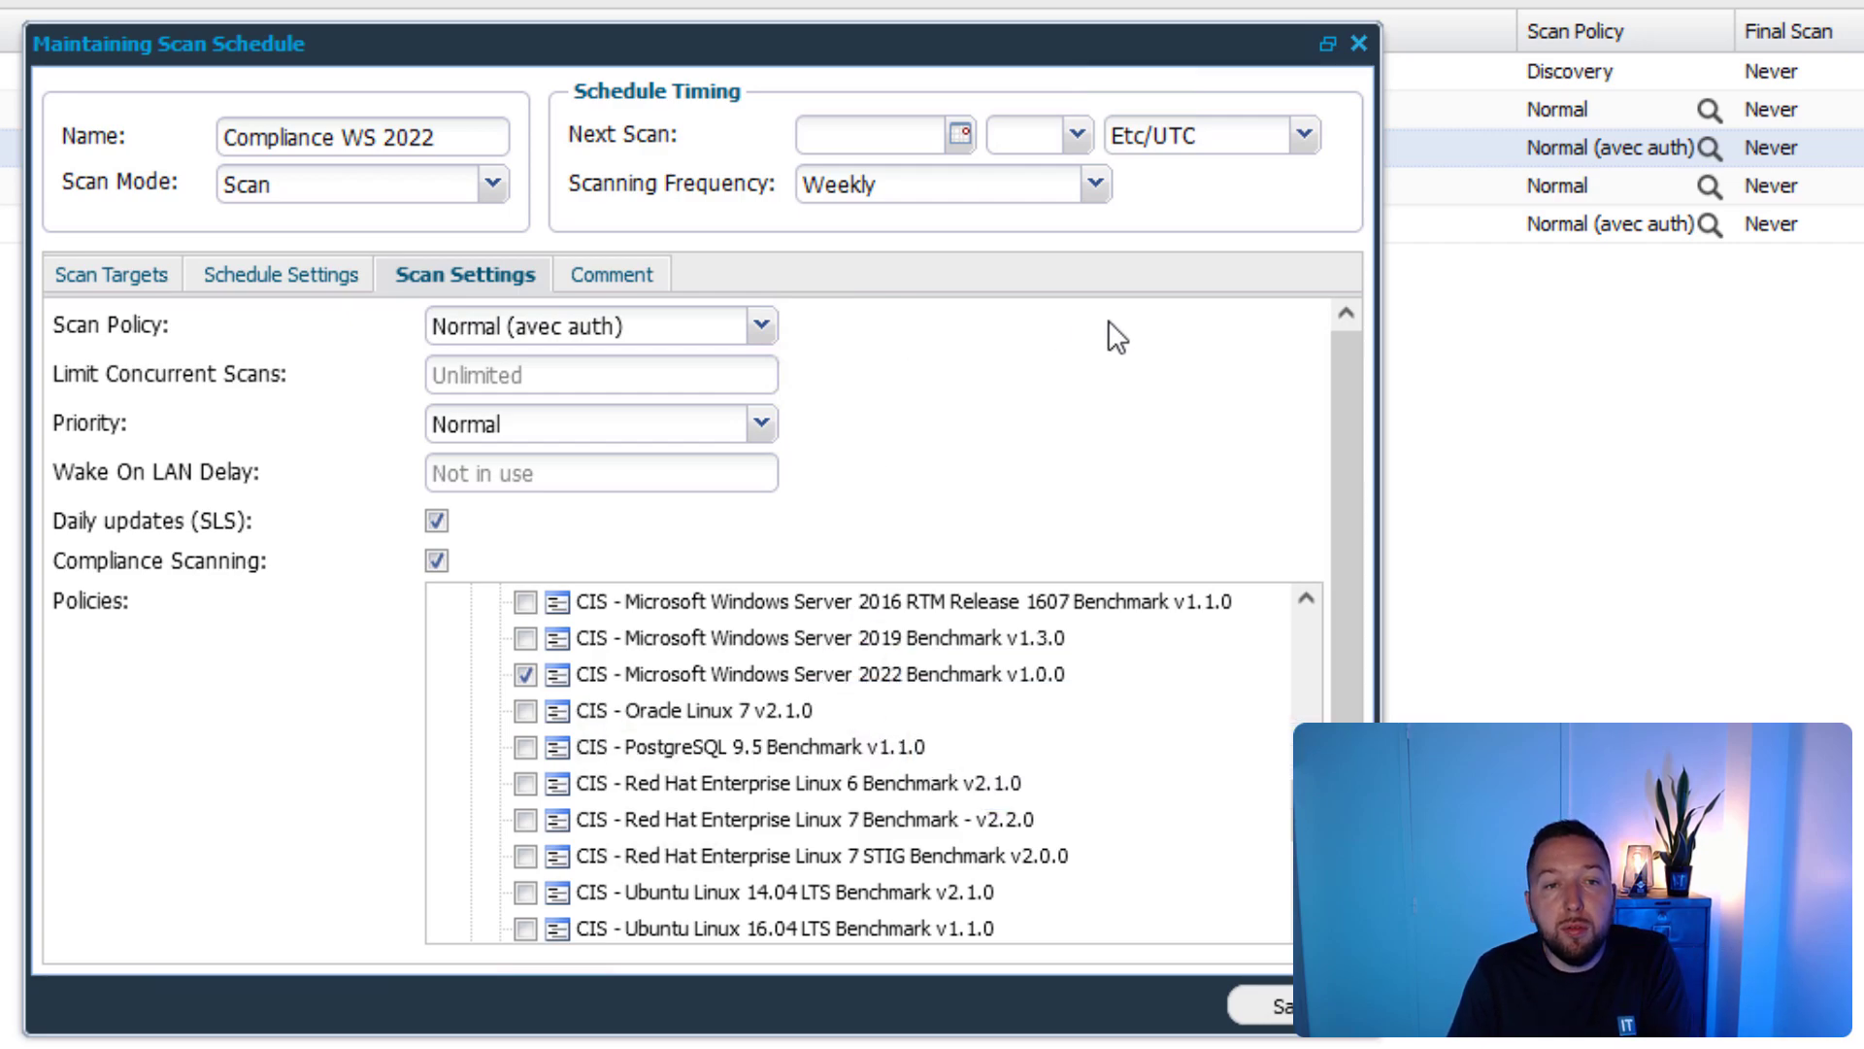
{"action": "left_click", "coordinate": [1359, 45]}
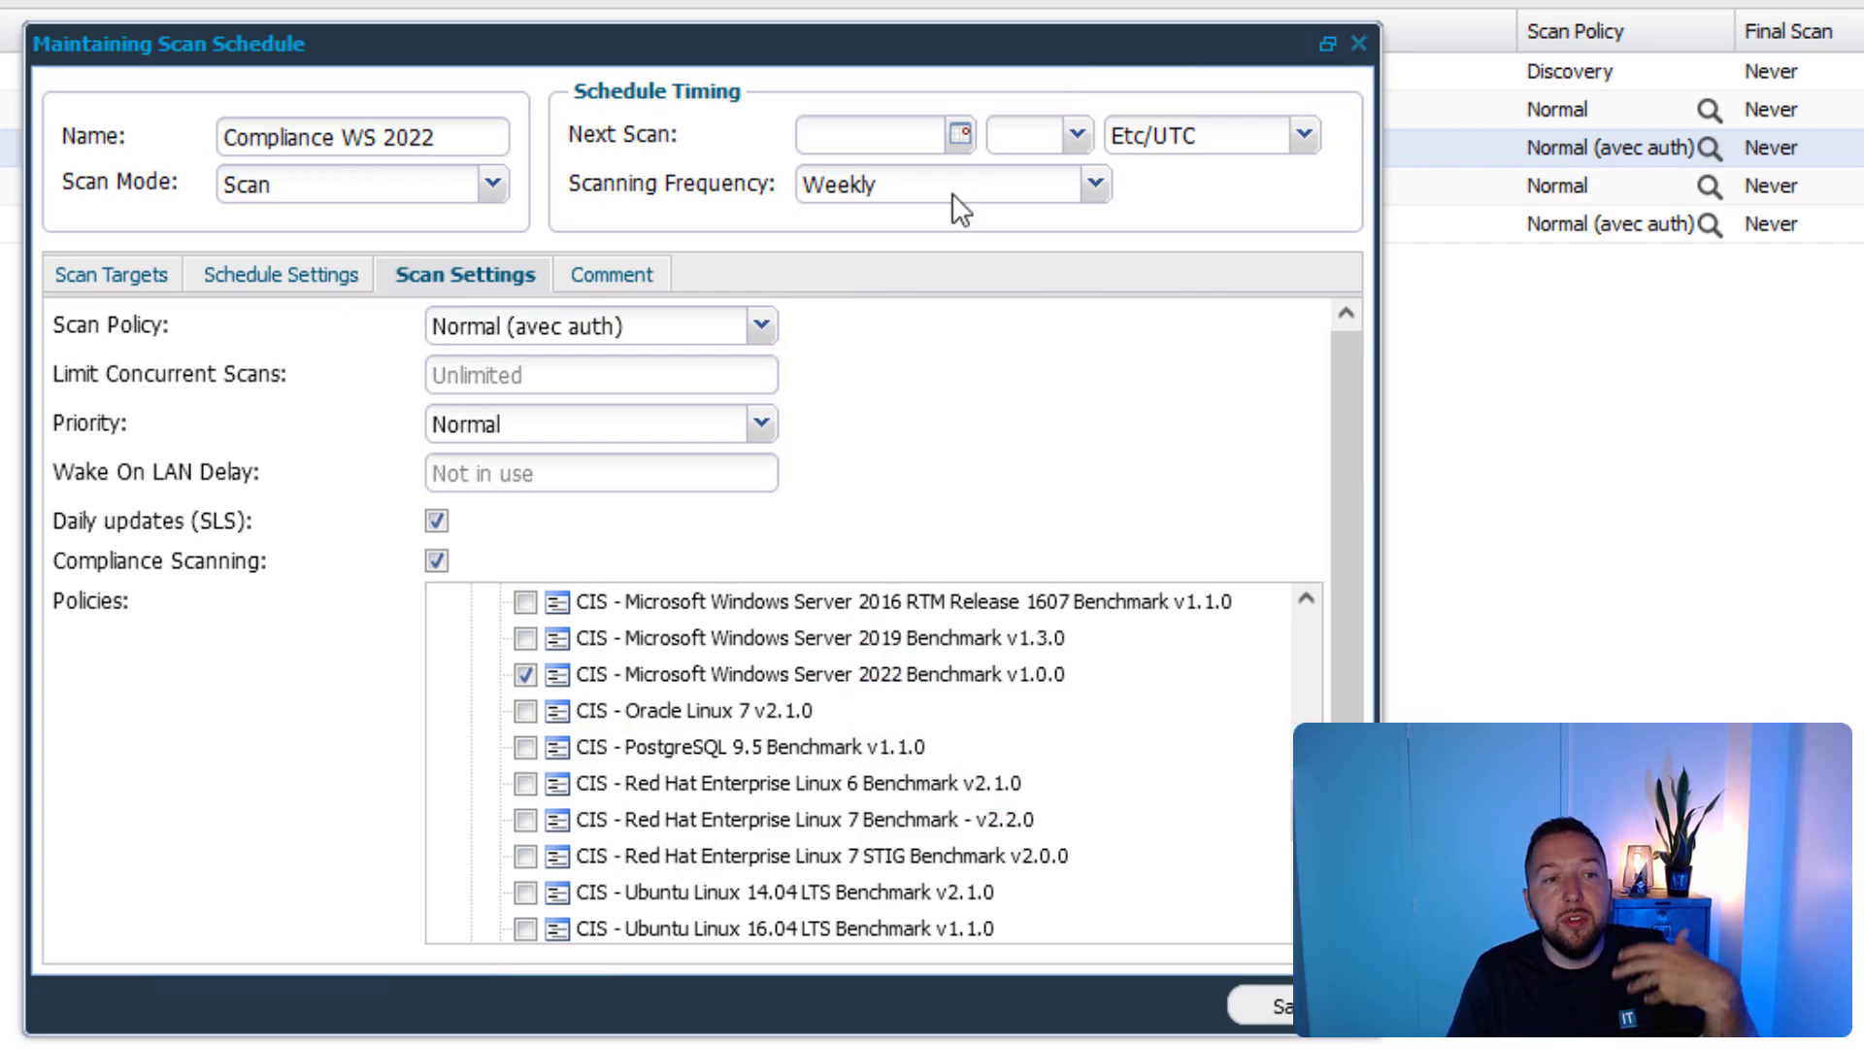
{"action": "right_click", "coordinate": [517, 260]}
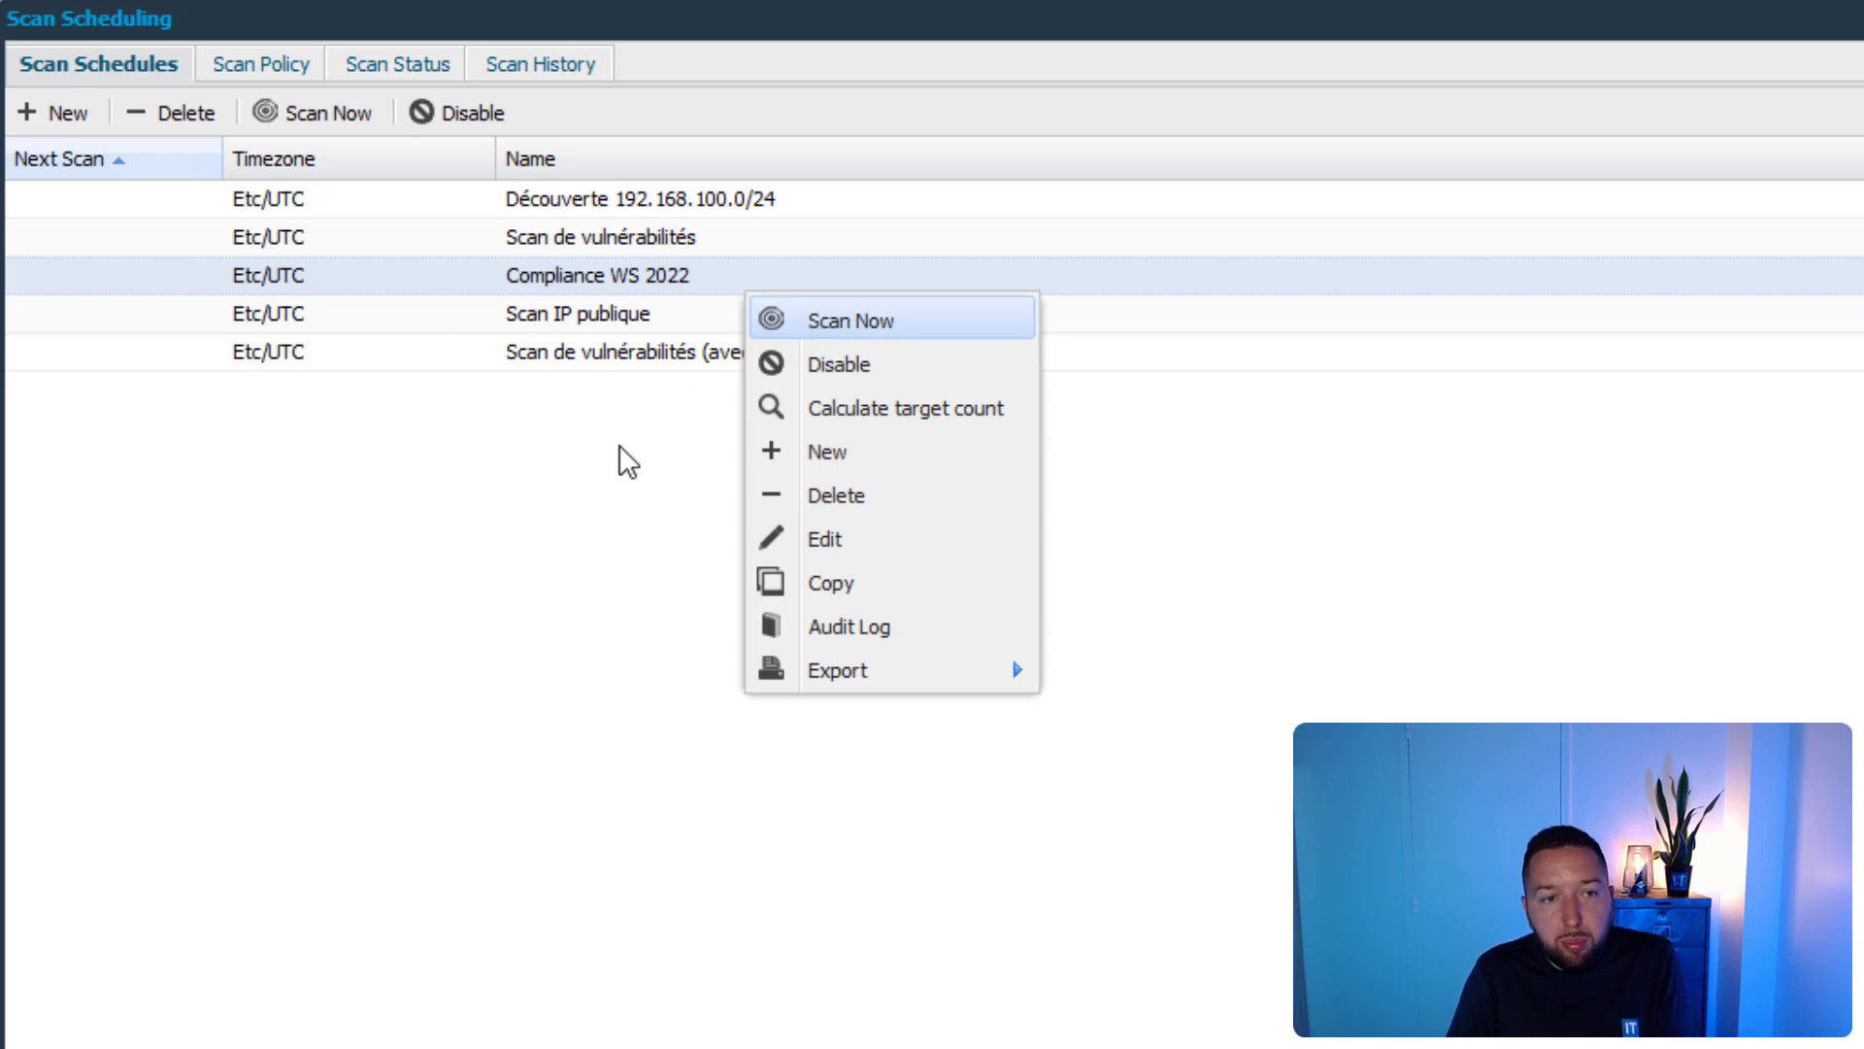
{"action": "left_click", "coordinate": [551, 552]}
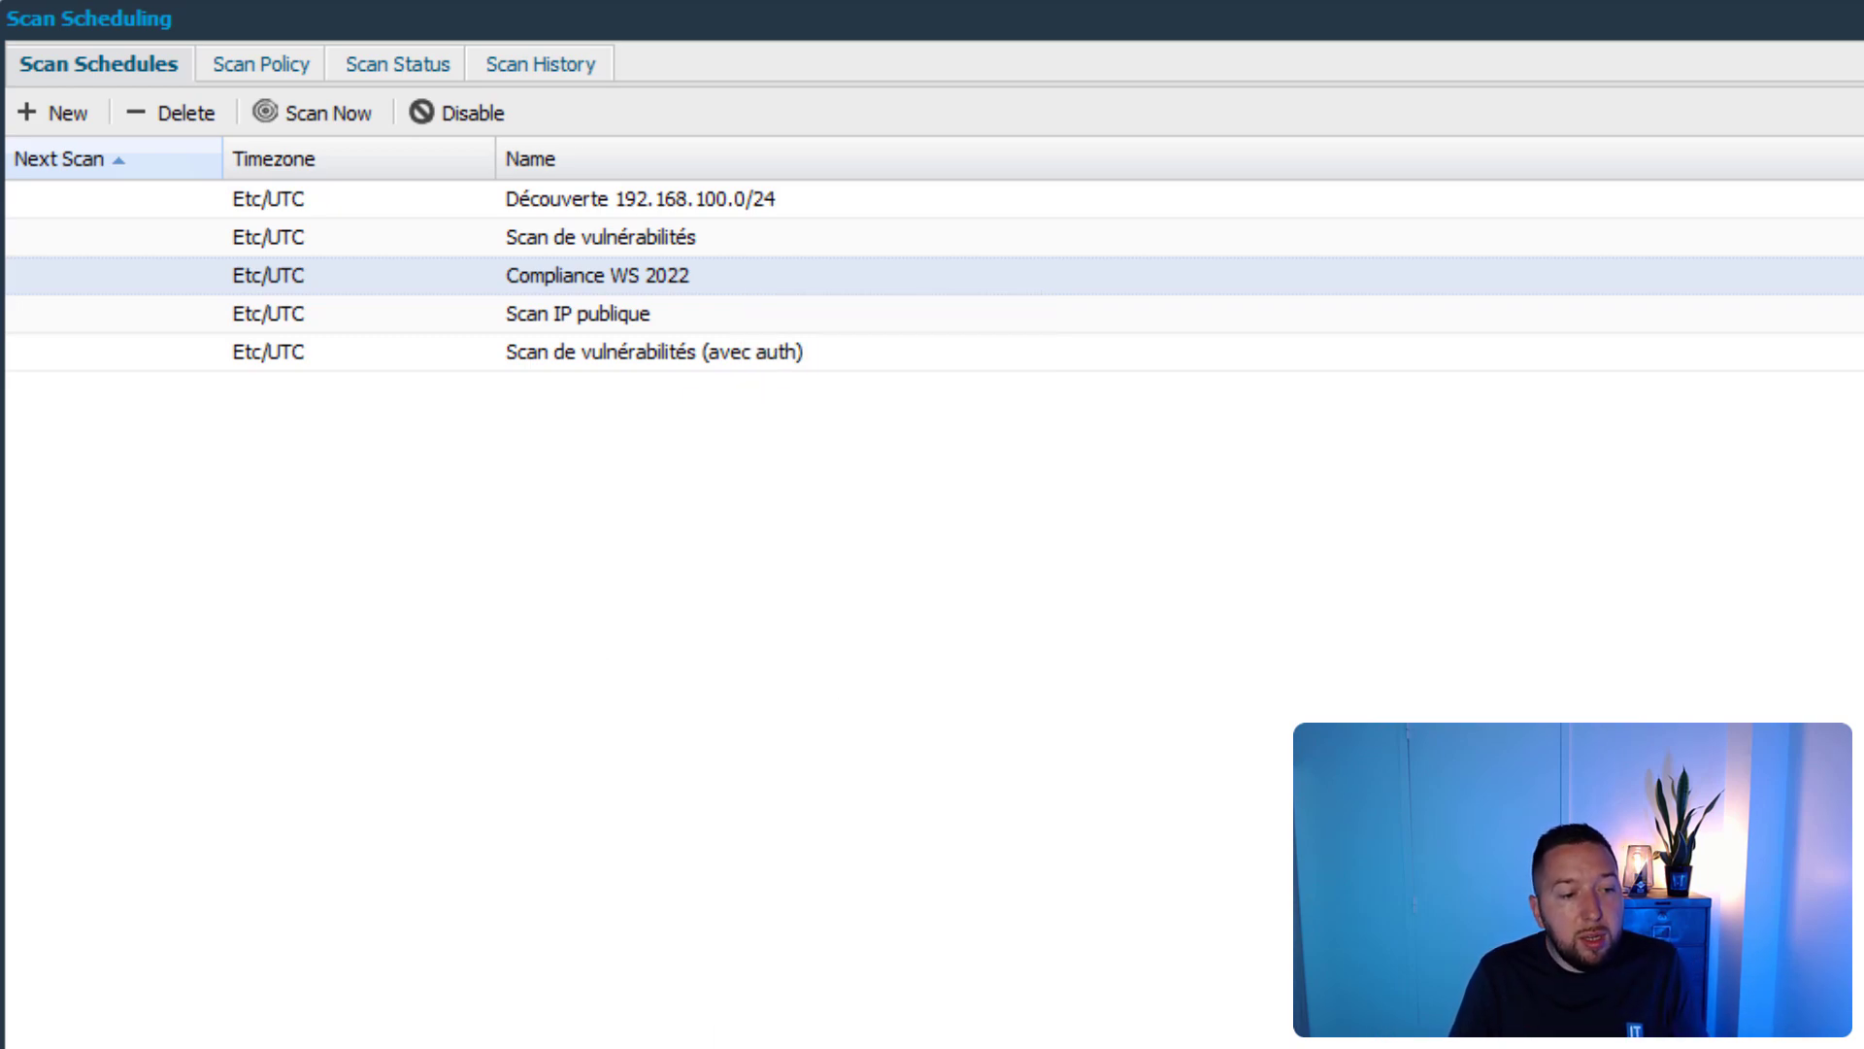
{"action": "left_click", "coordinate": [39, 1046]}
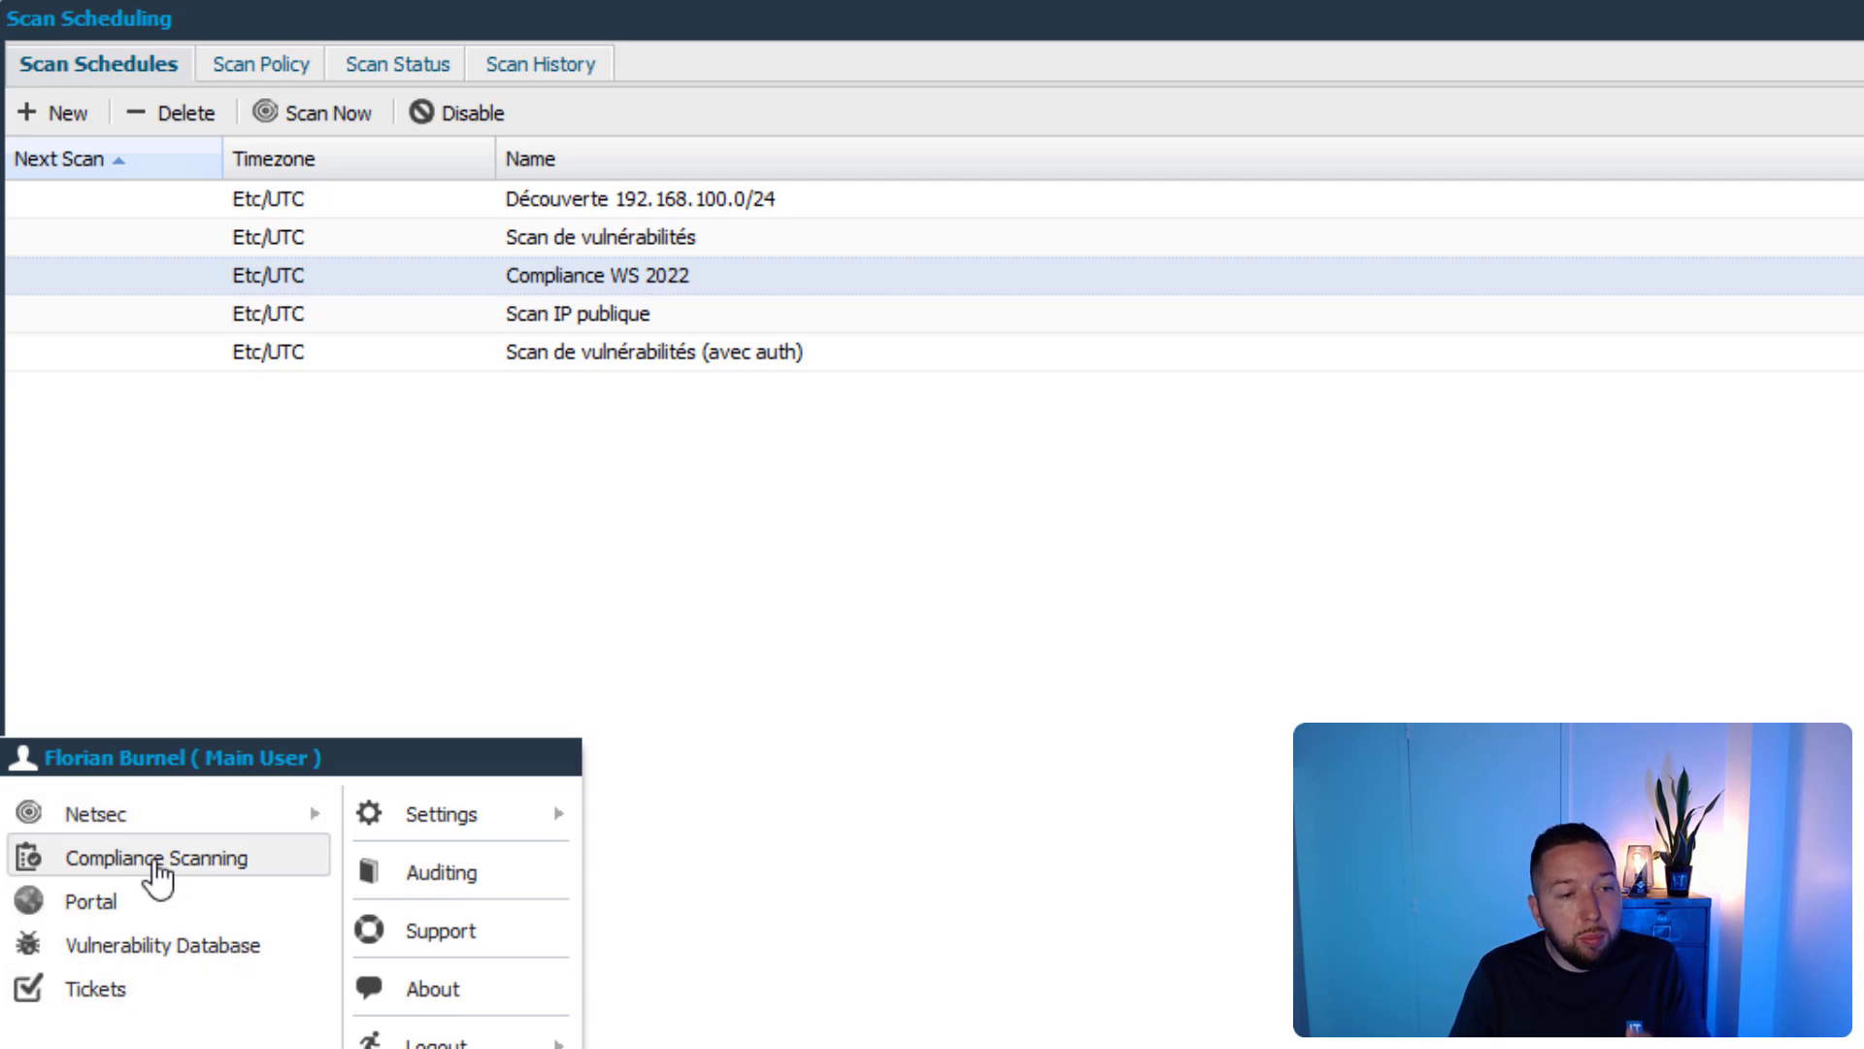
{"action": "left_click", "coordinate": [157, 859]}
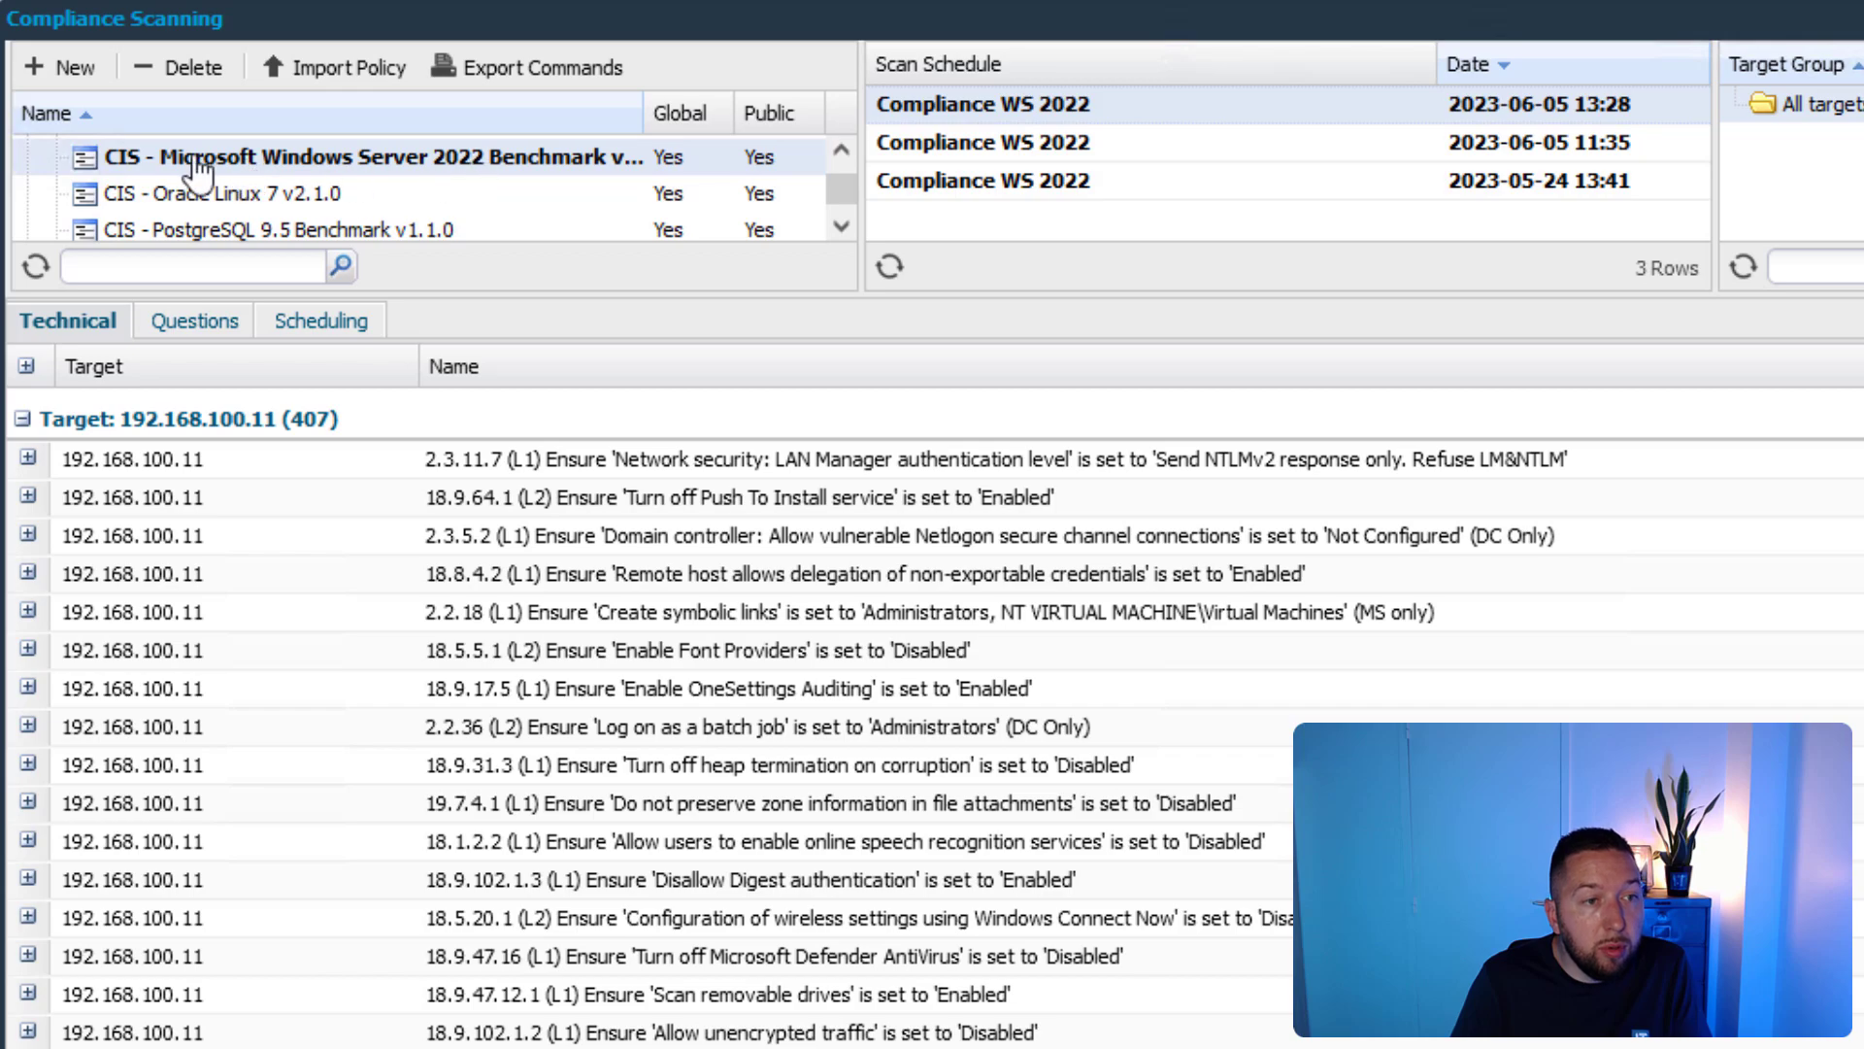
{"action": "left_click", "coordinate": [1150, 107]}
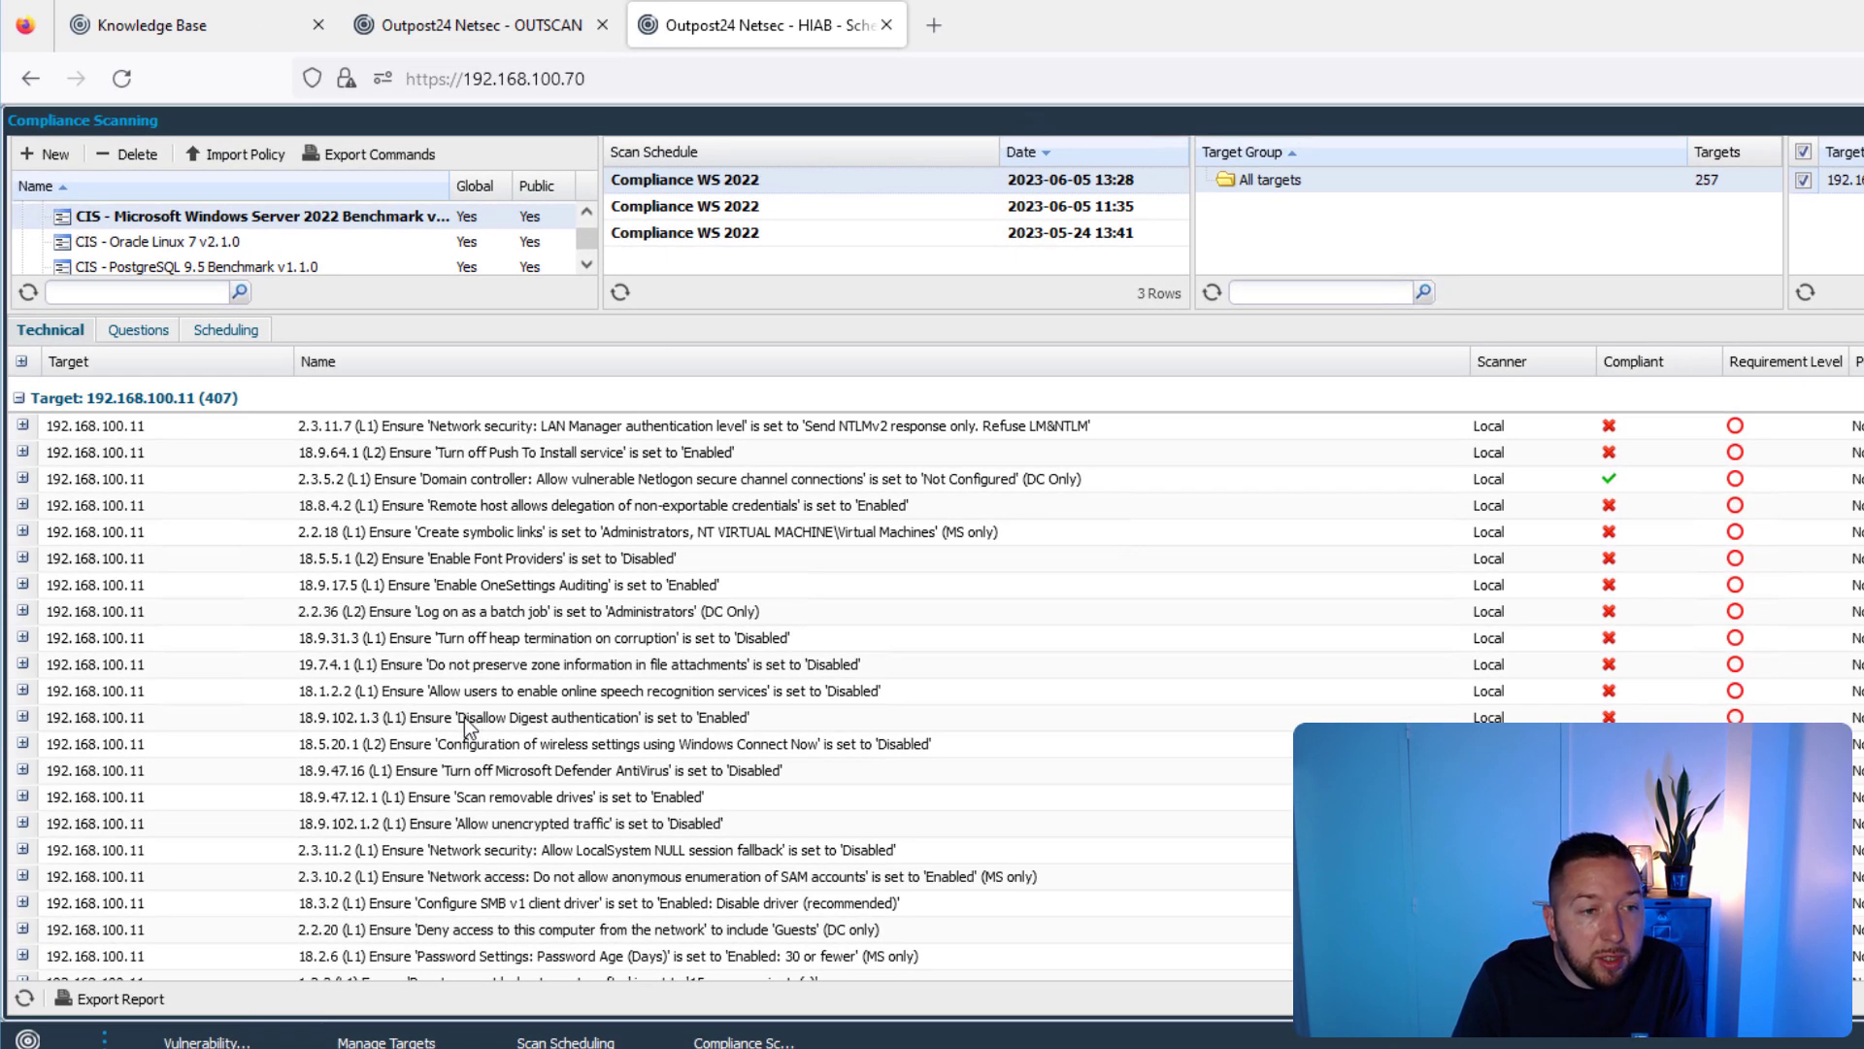
{"action": "left_click", "coordinate": [481, 427]}
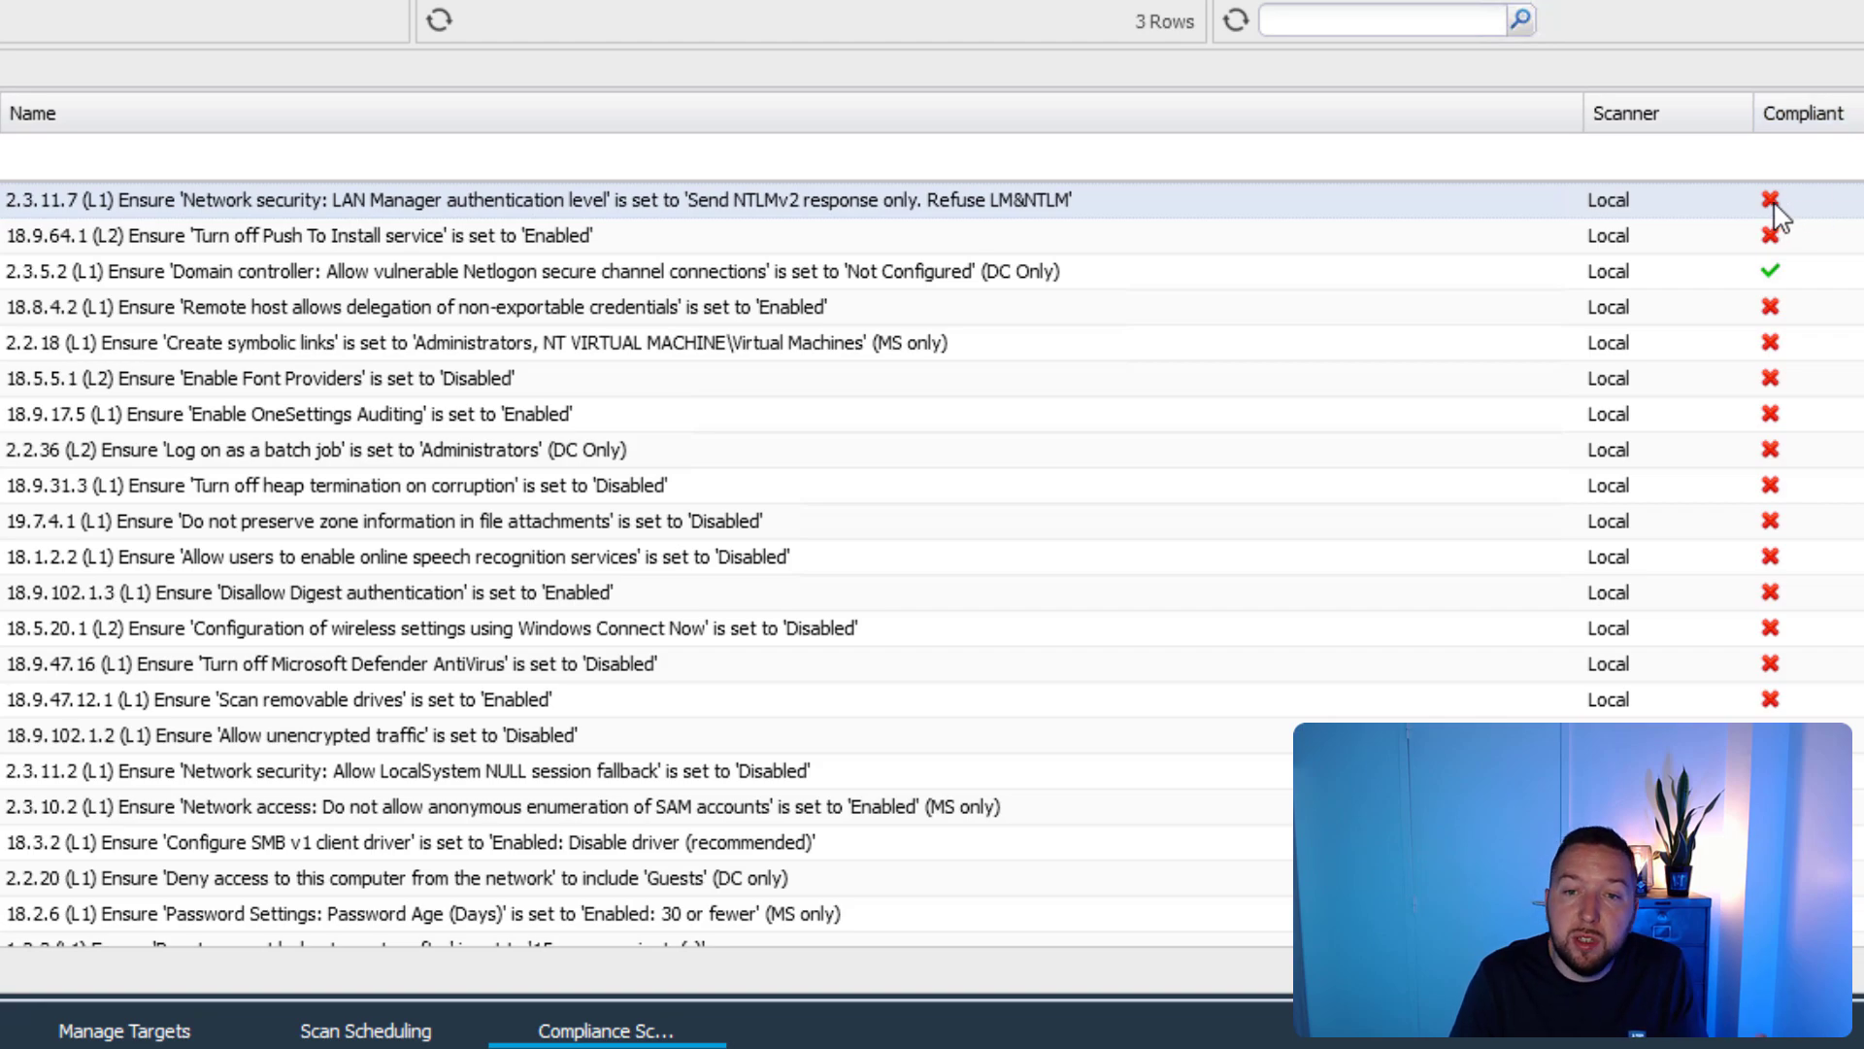
{"action": "left_click", "coordinate": [1775, 279]}
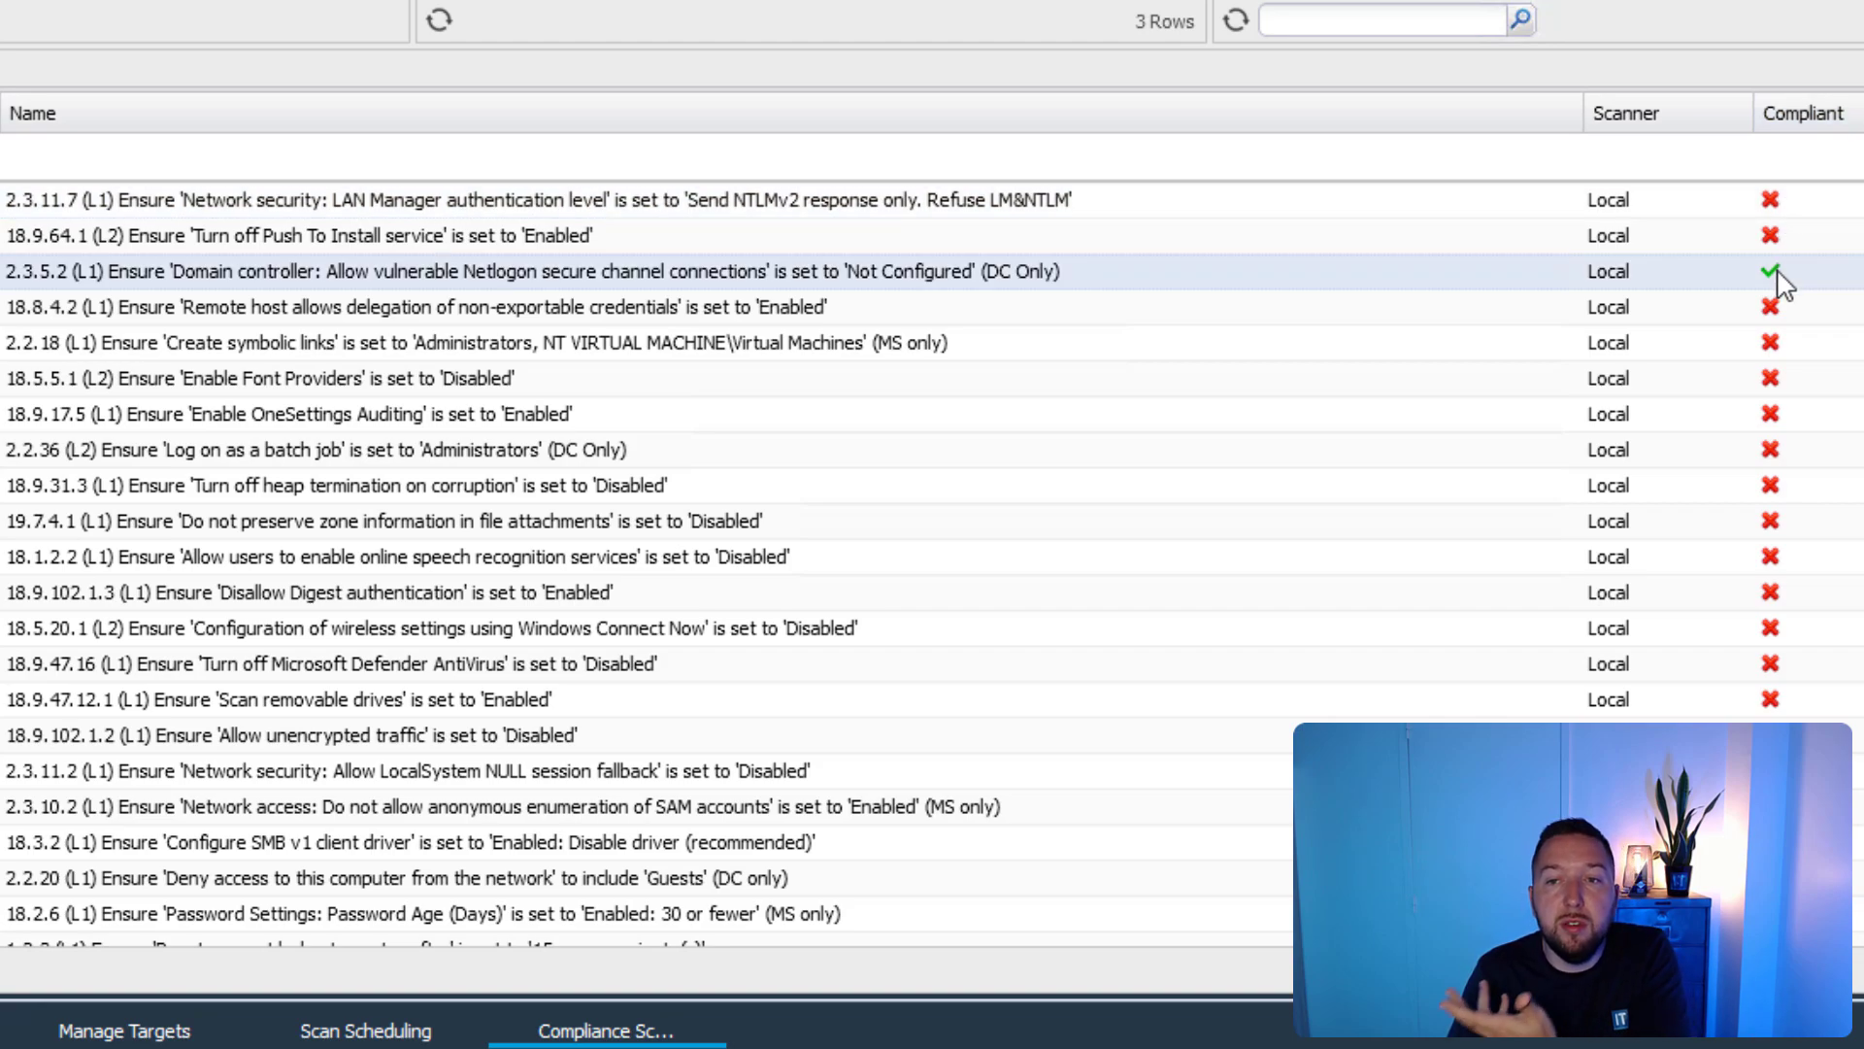
Step: Browse the list of compliance rules and their status in the Compliance WS 2022 results for 192.168.100.11
{"action": "scroll", "coordinate": [1554, 495], "scroll_direction": "down", "scroll_amount": 7}
{"action": "scroll", "coordinate": [1547, 491], "scroll_direction": "down", "scroll_amount": 15}
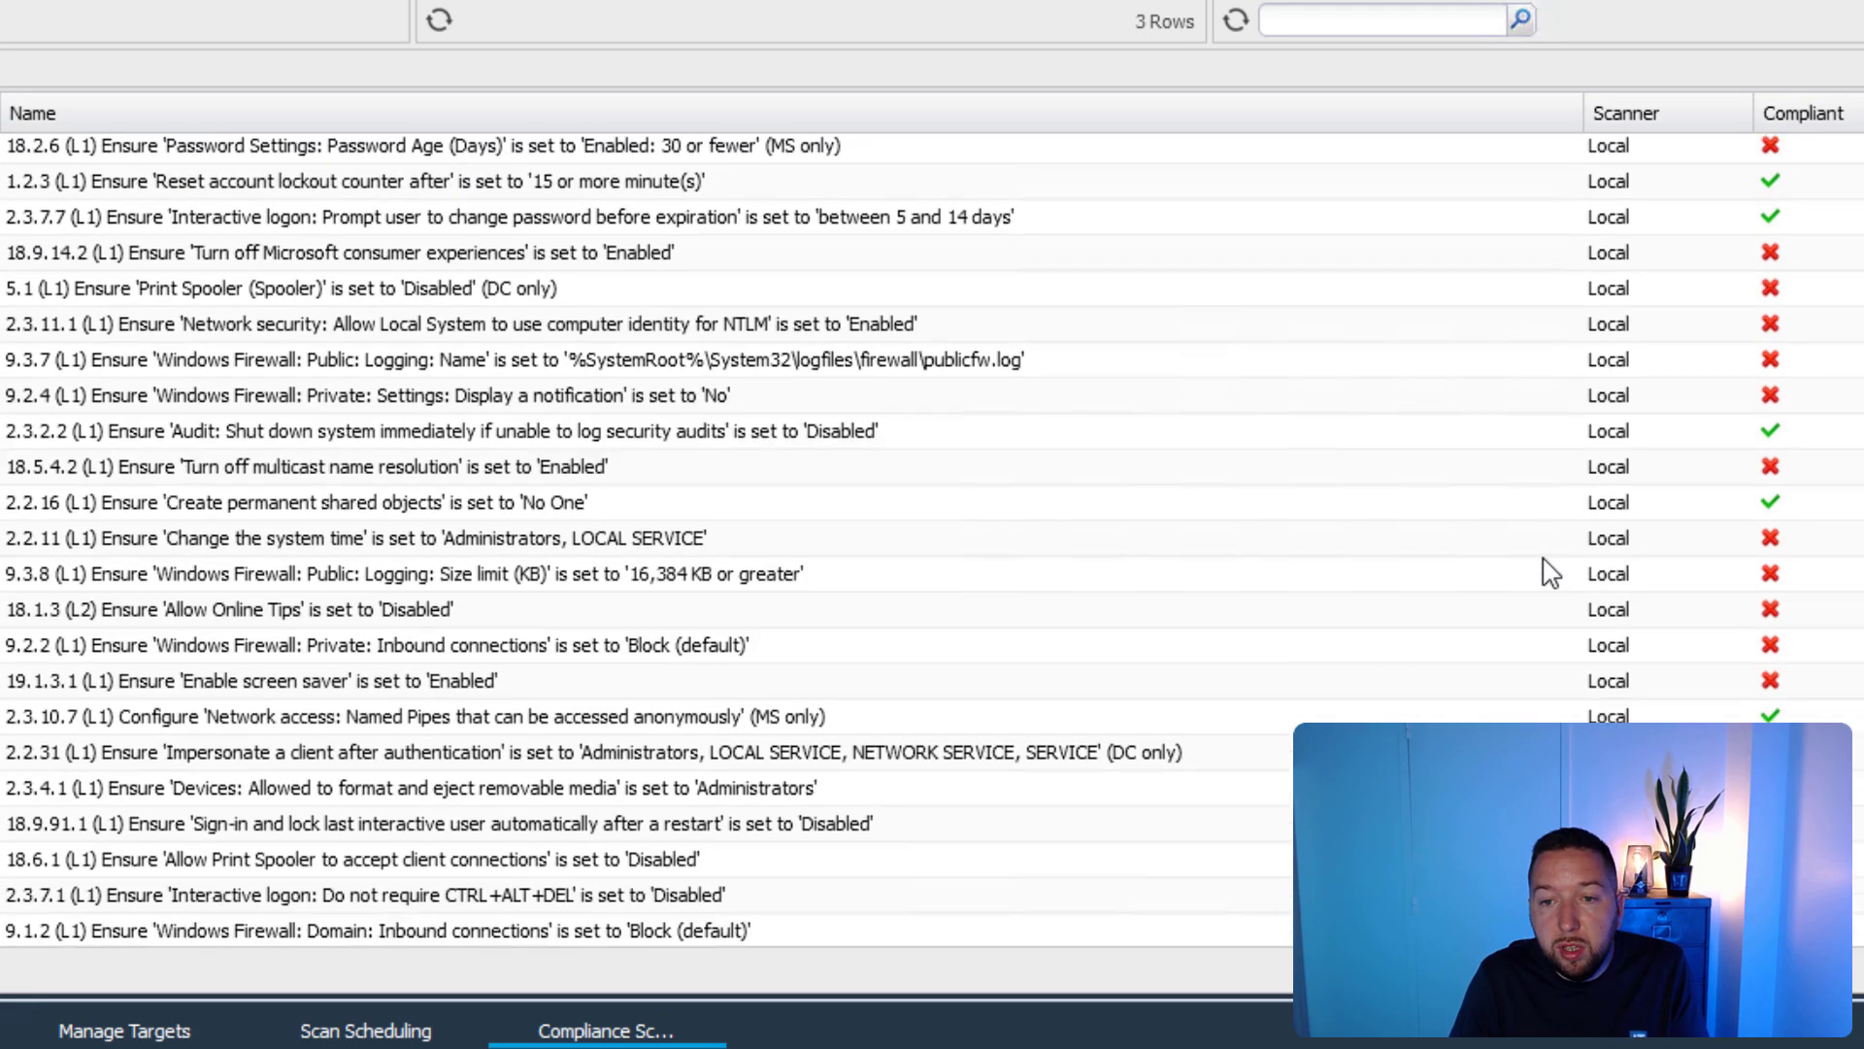
{"action": "scroll", "coordinate": [1550, 573], "scroll_direction": "down", "scroll_amount": 15}
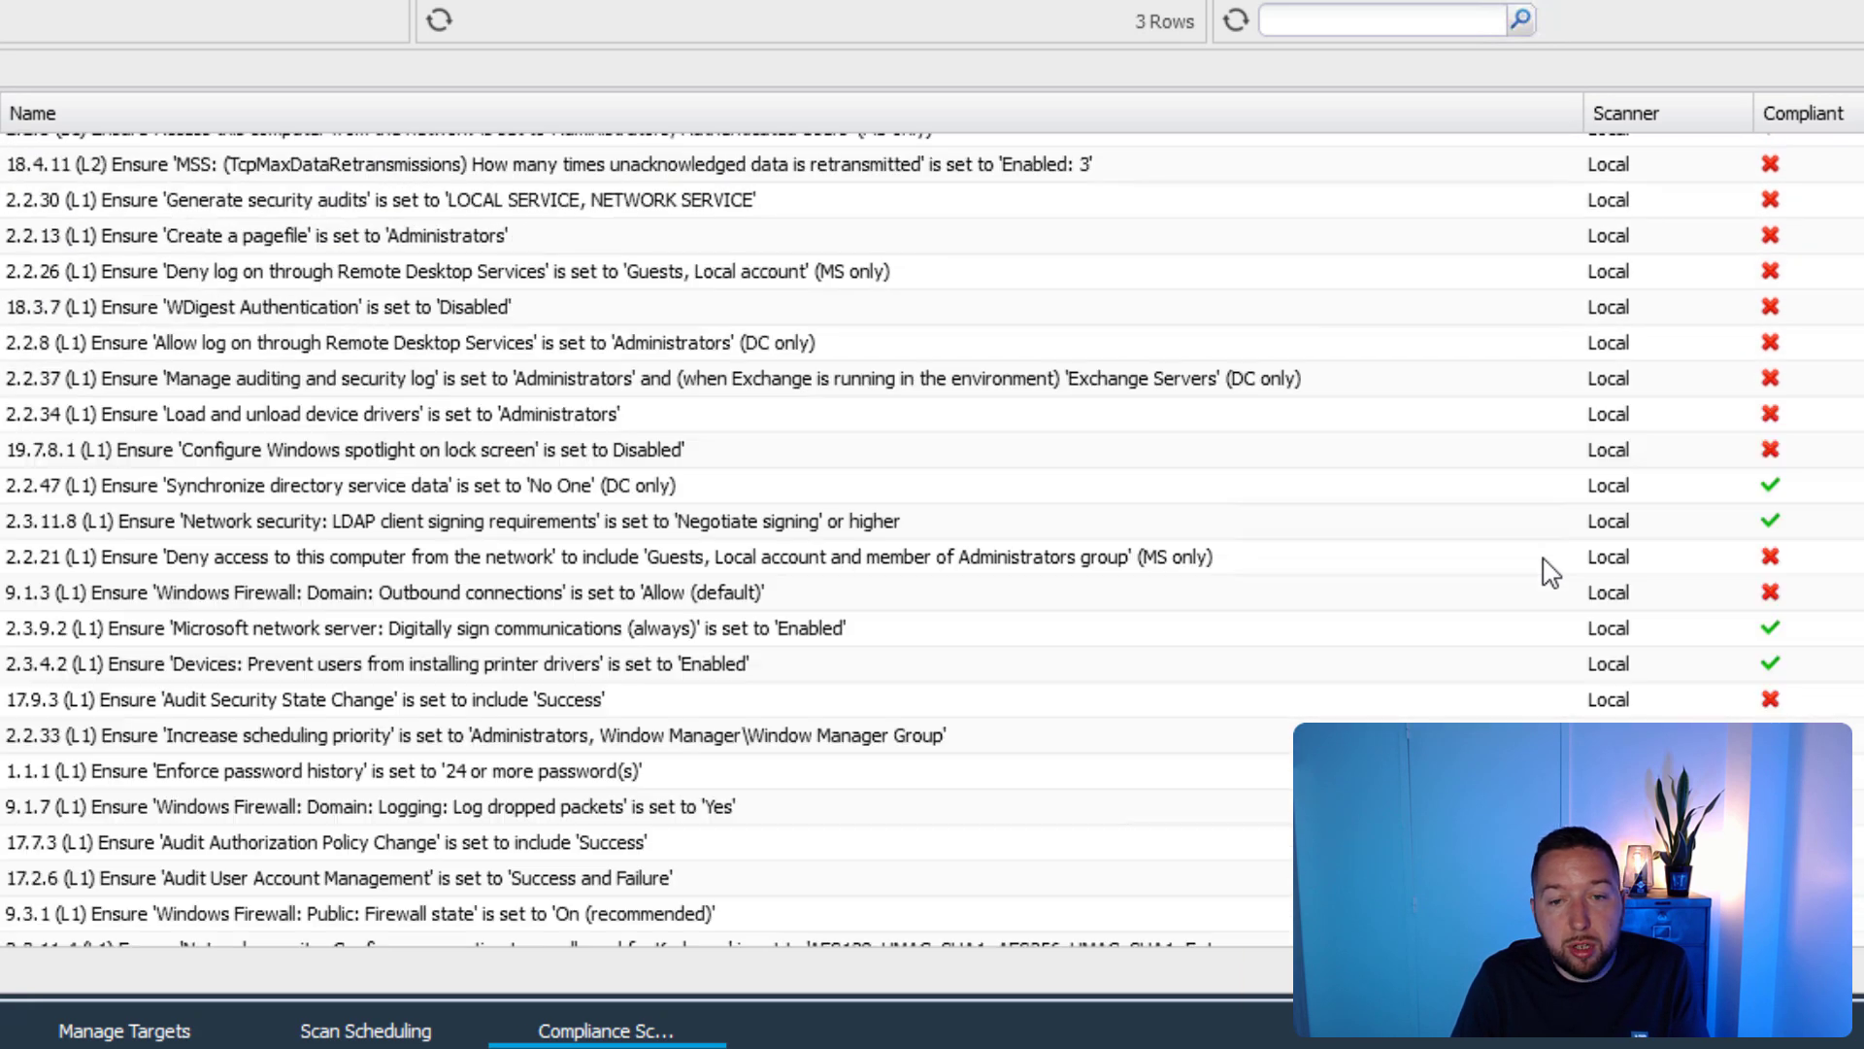
{"action": "scroll", "coordinate": [1551, 564], "scroll_direction": "down", "scroll_amount": 15}
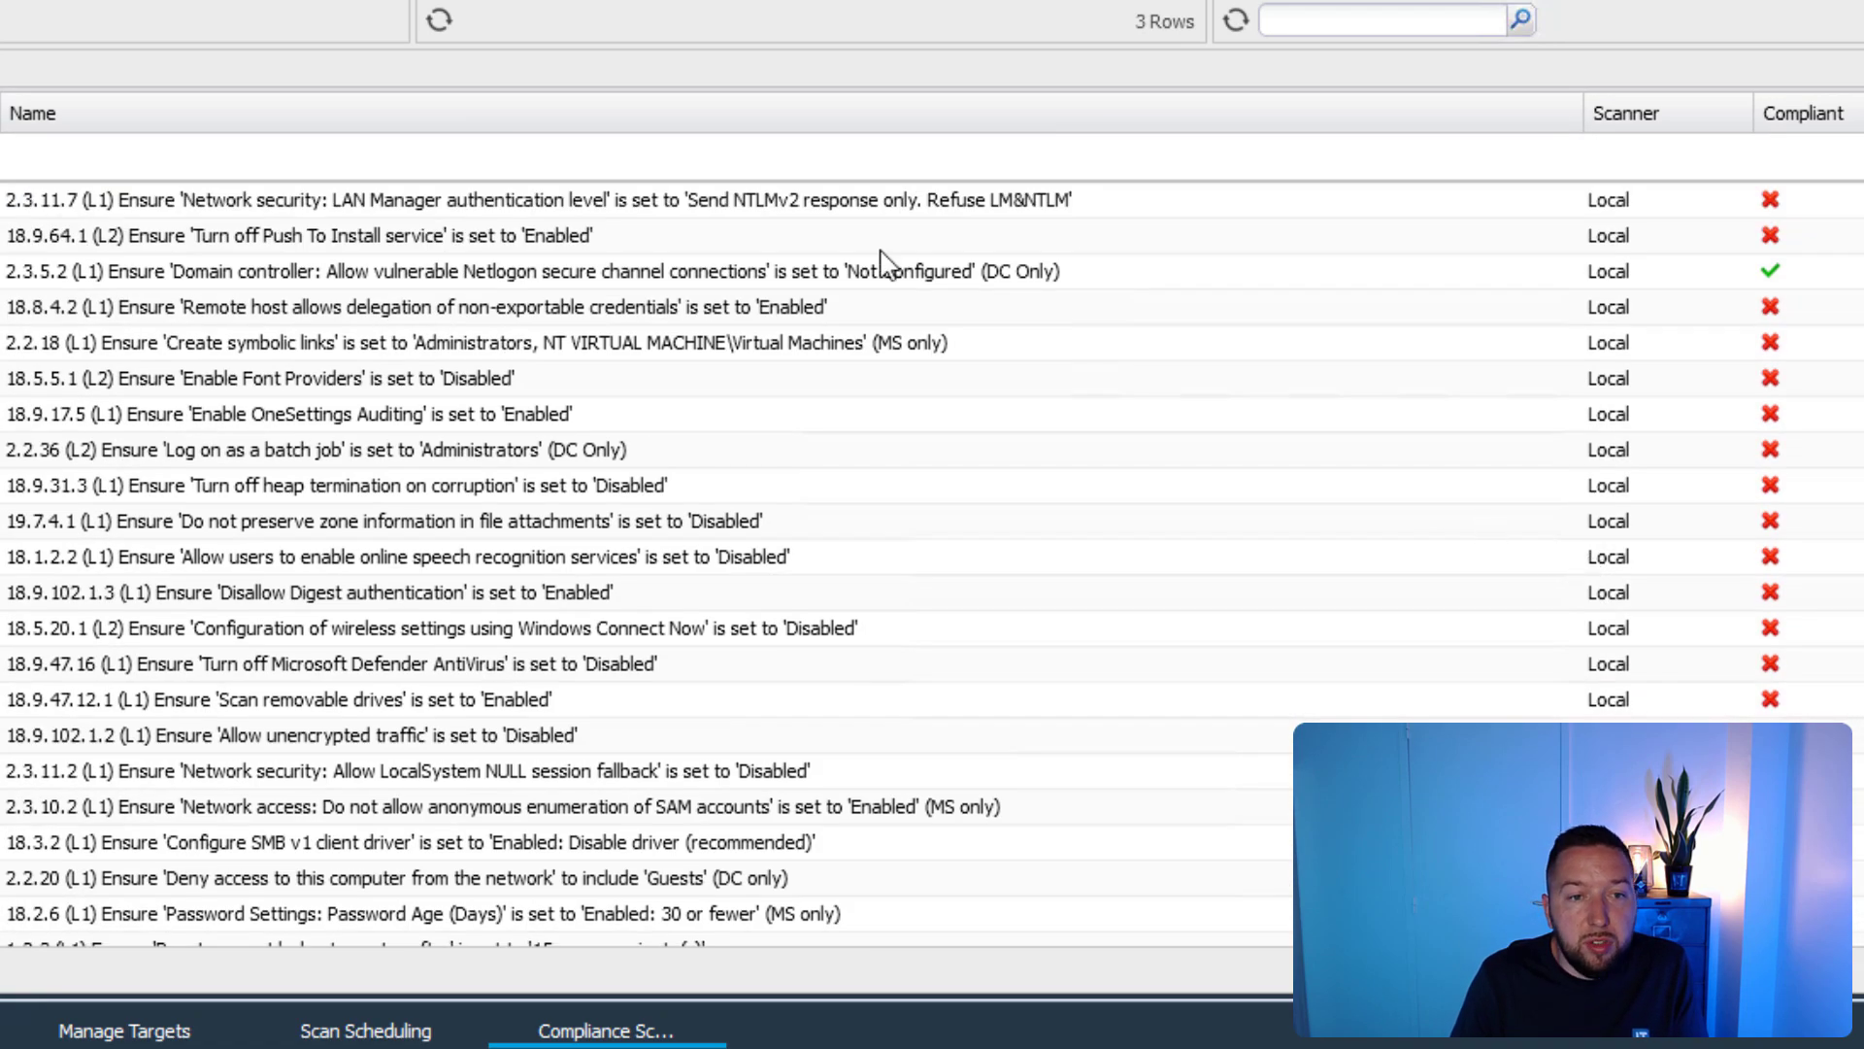
Step: Expand rule 2.3.11.7 on LAN Manager authentication level, read its description and Group Policy path solution, and collapse it
{"action": "left_click", "coordinate": [794, 209]}
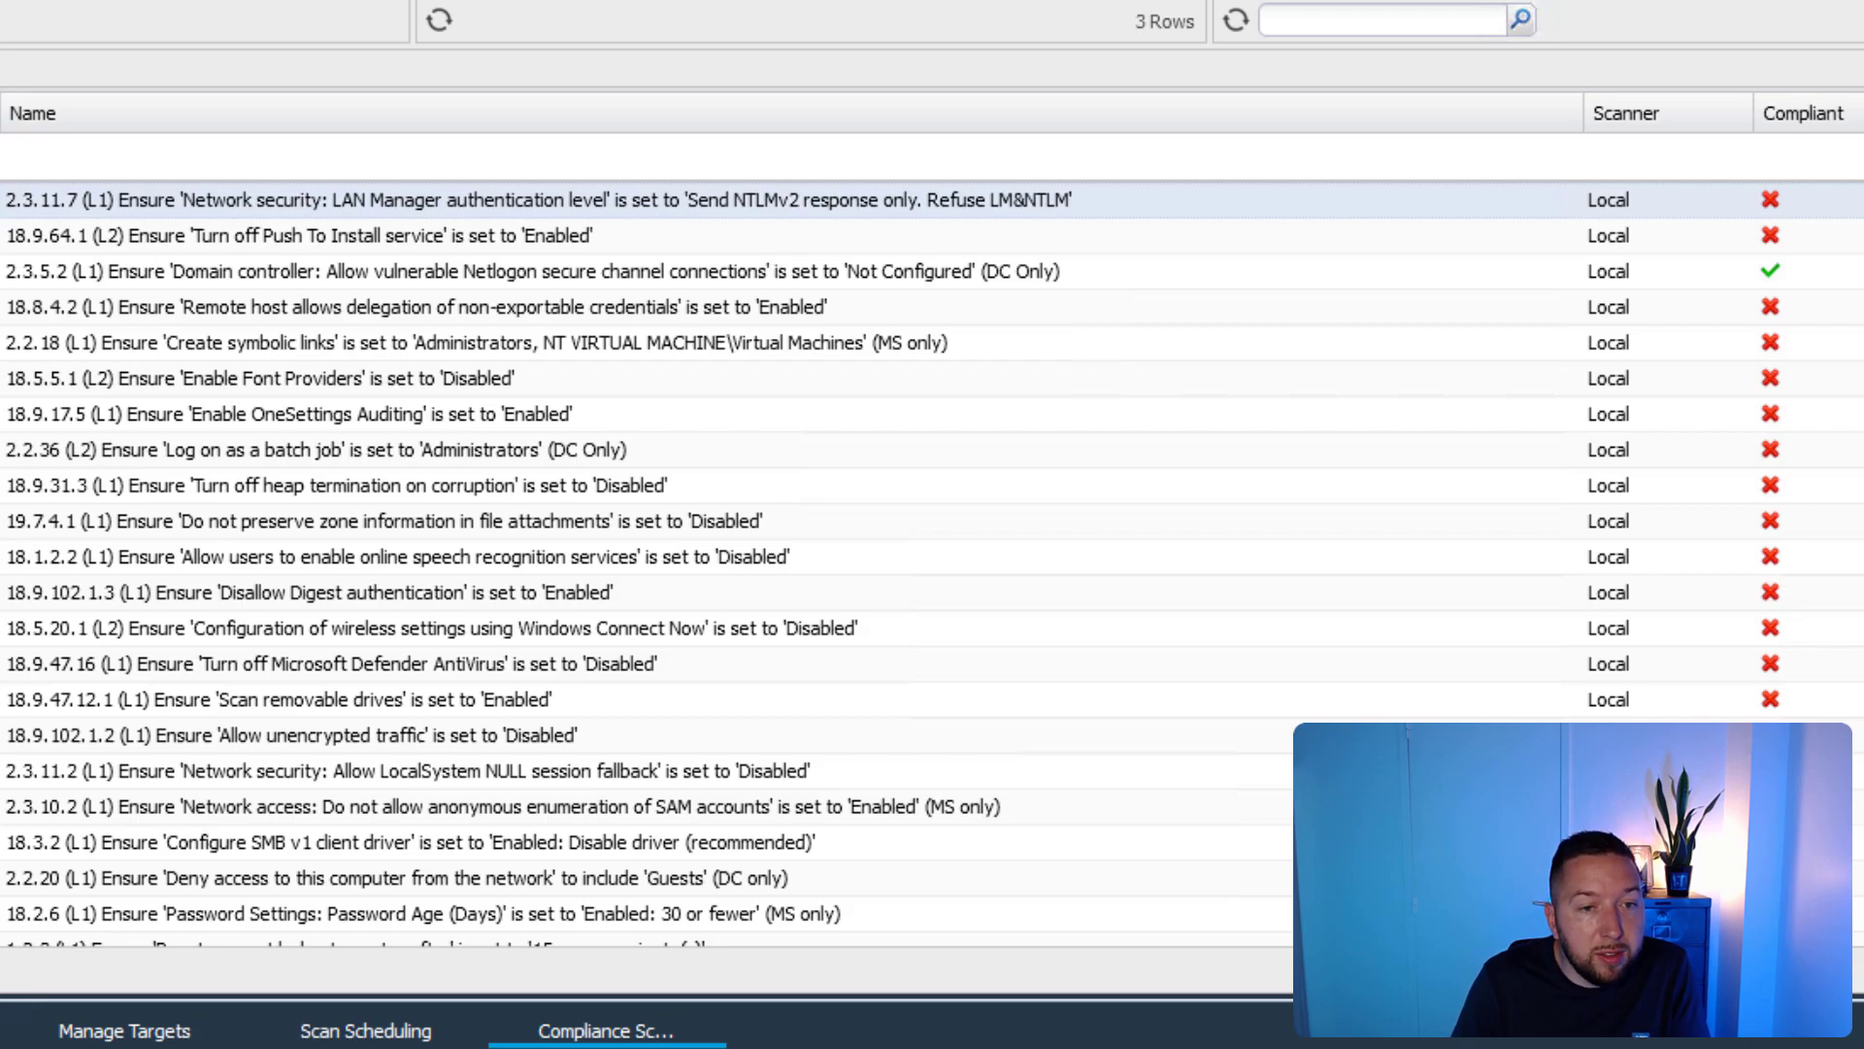
{"action": "left_click", "coordinate": [13, 419]}
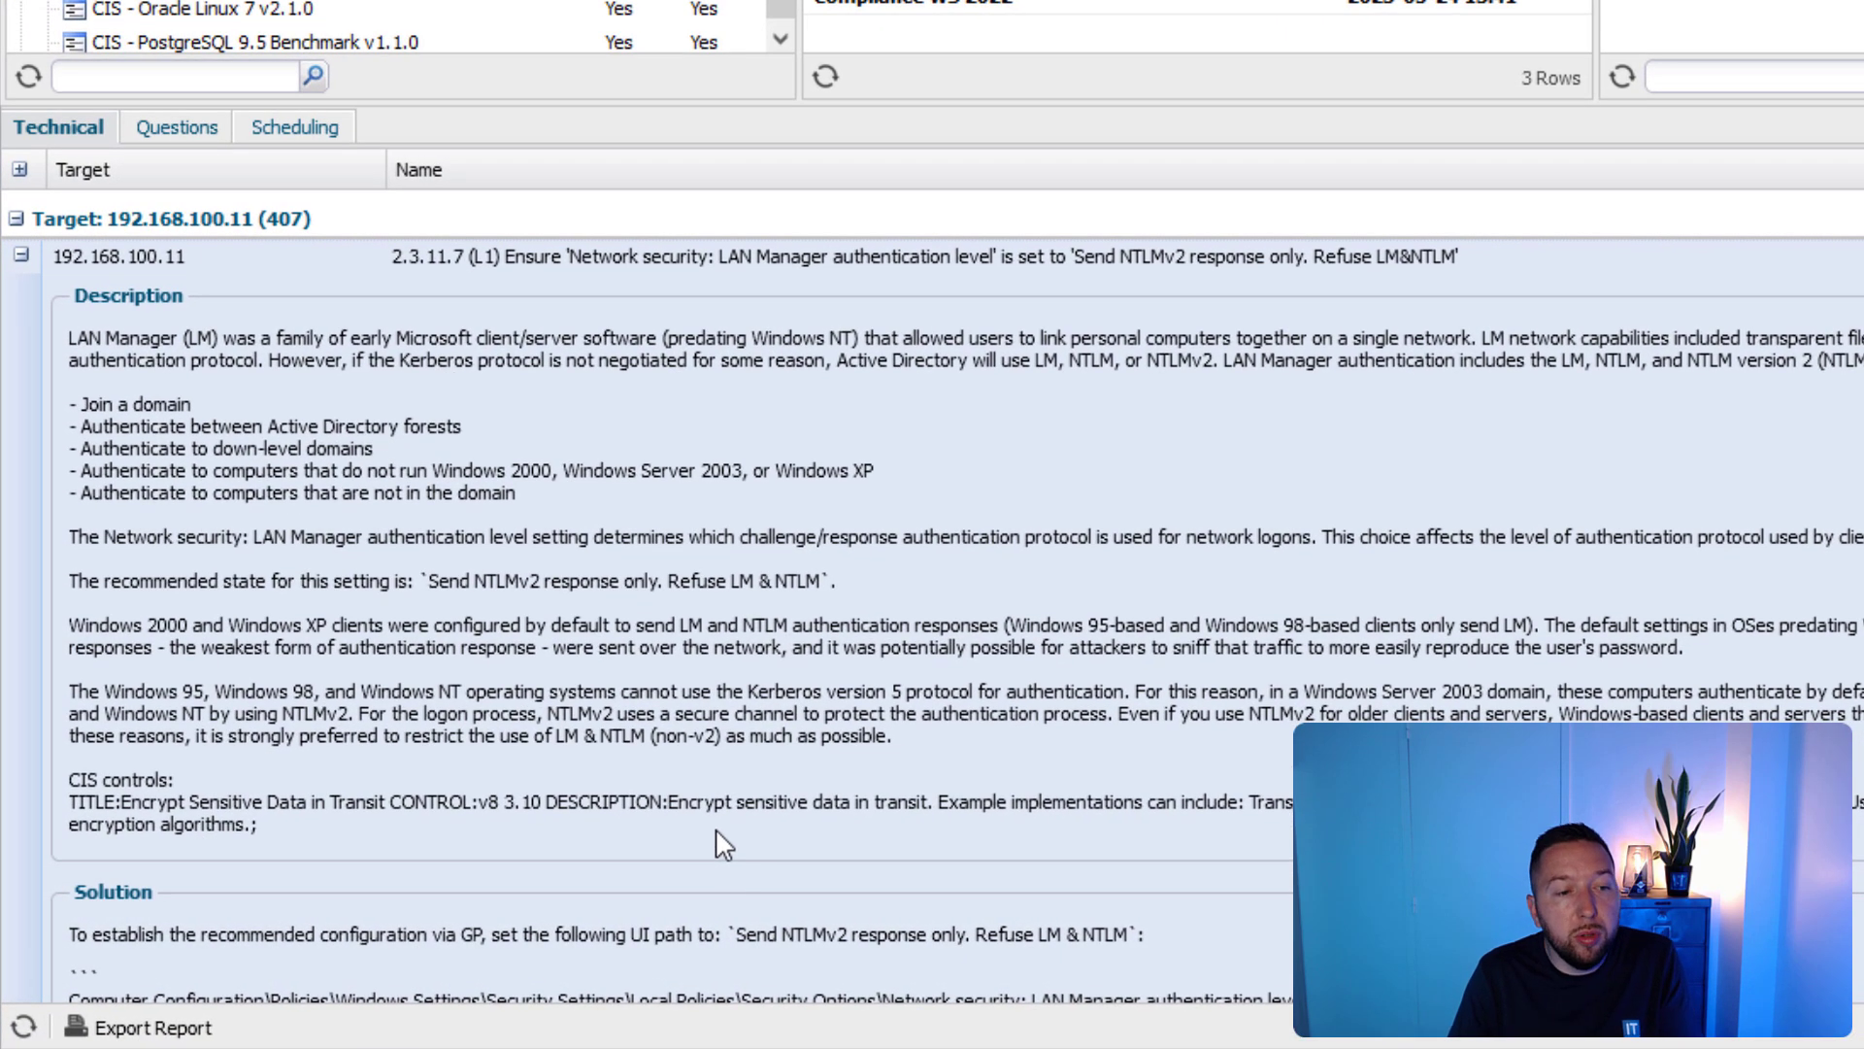
{"action": "scroll", "coordinate": [551, 839], "scroll_direction": "down", "scroll_amount": 3}
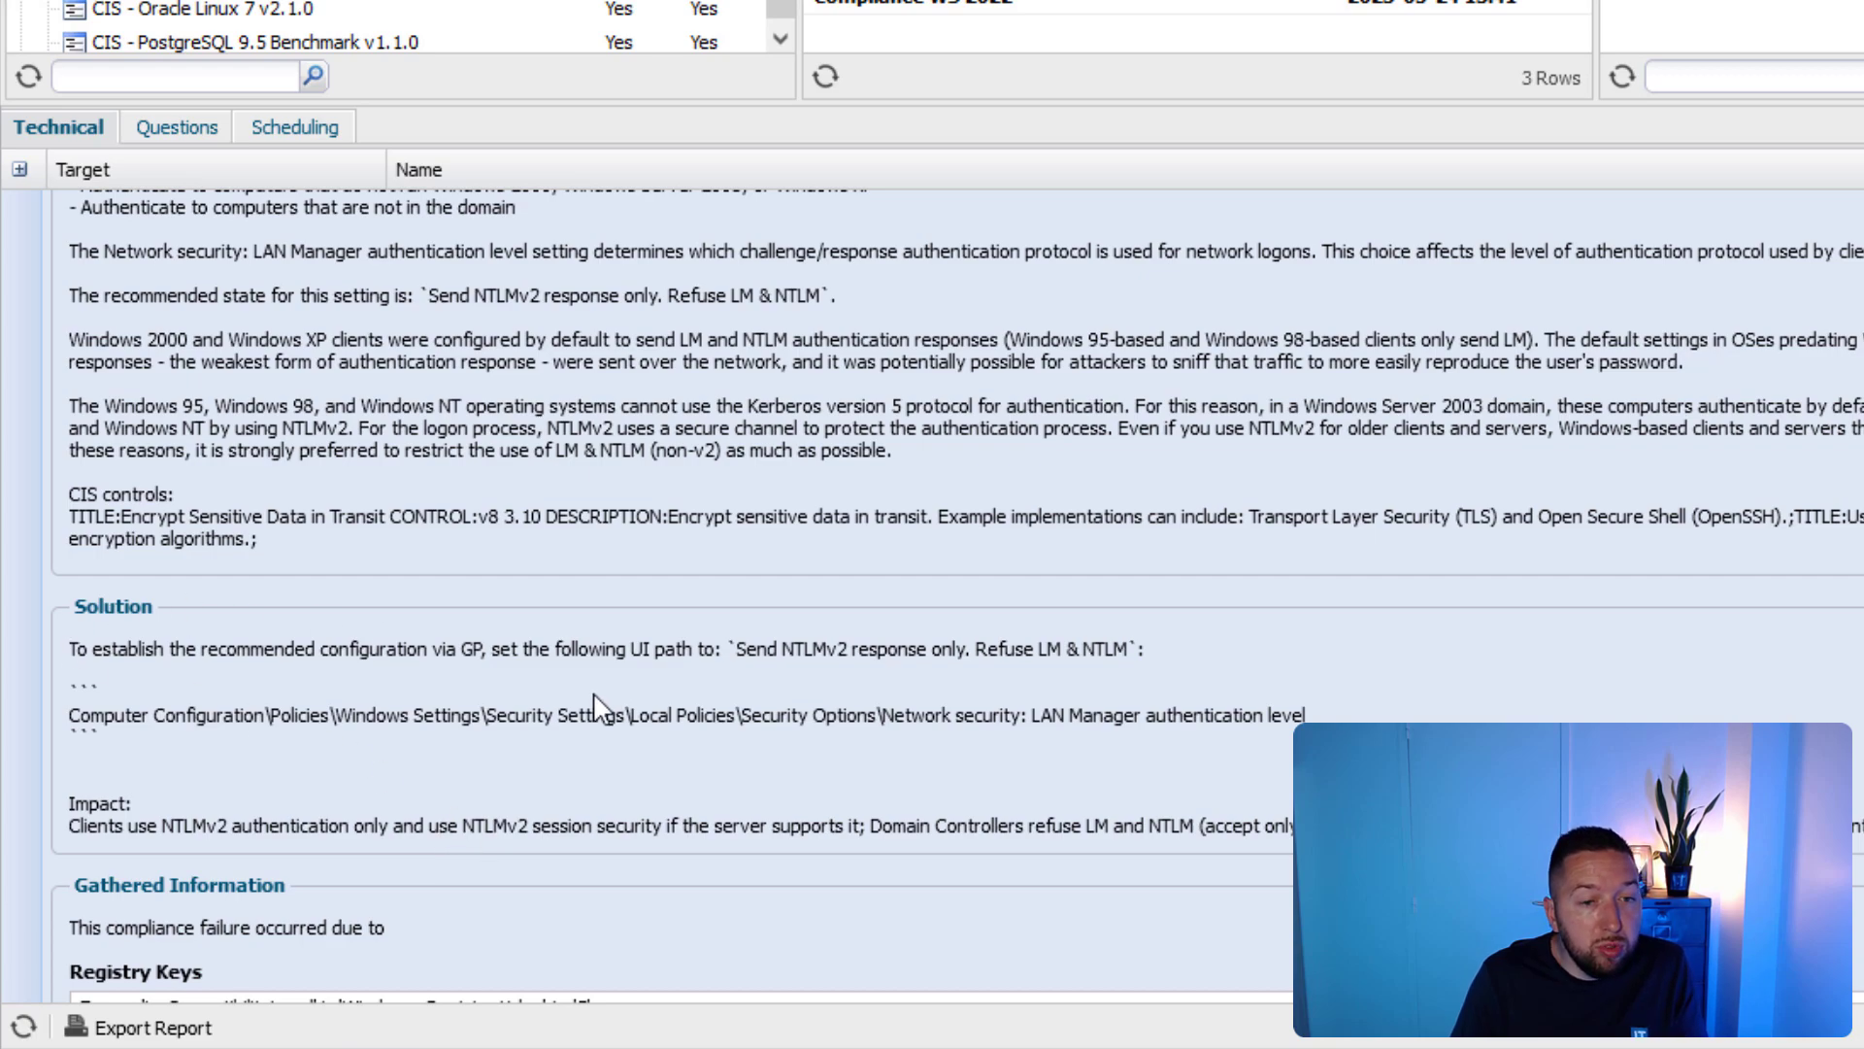
{"action": "left_click_drag", "start_coordinate": [71, 715], "coordinate": [1359, 739]}
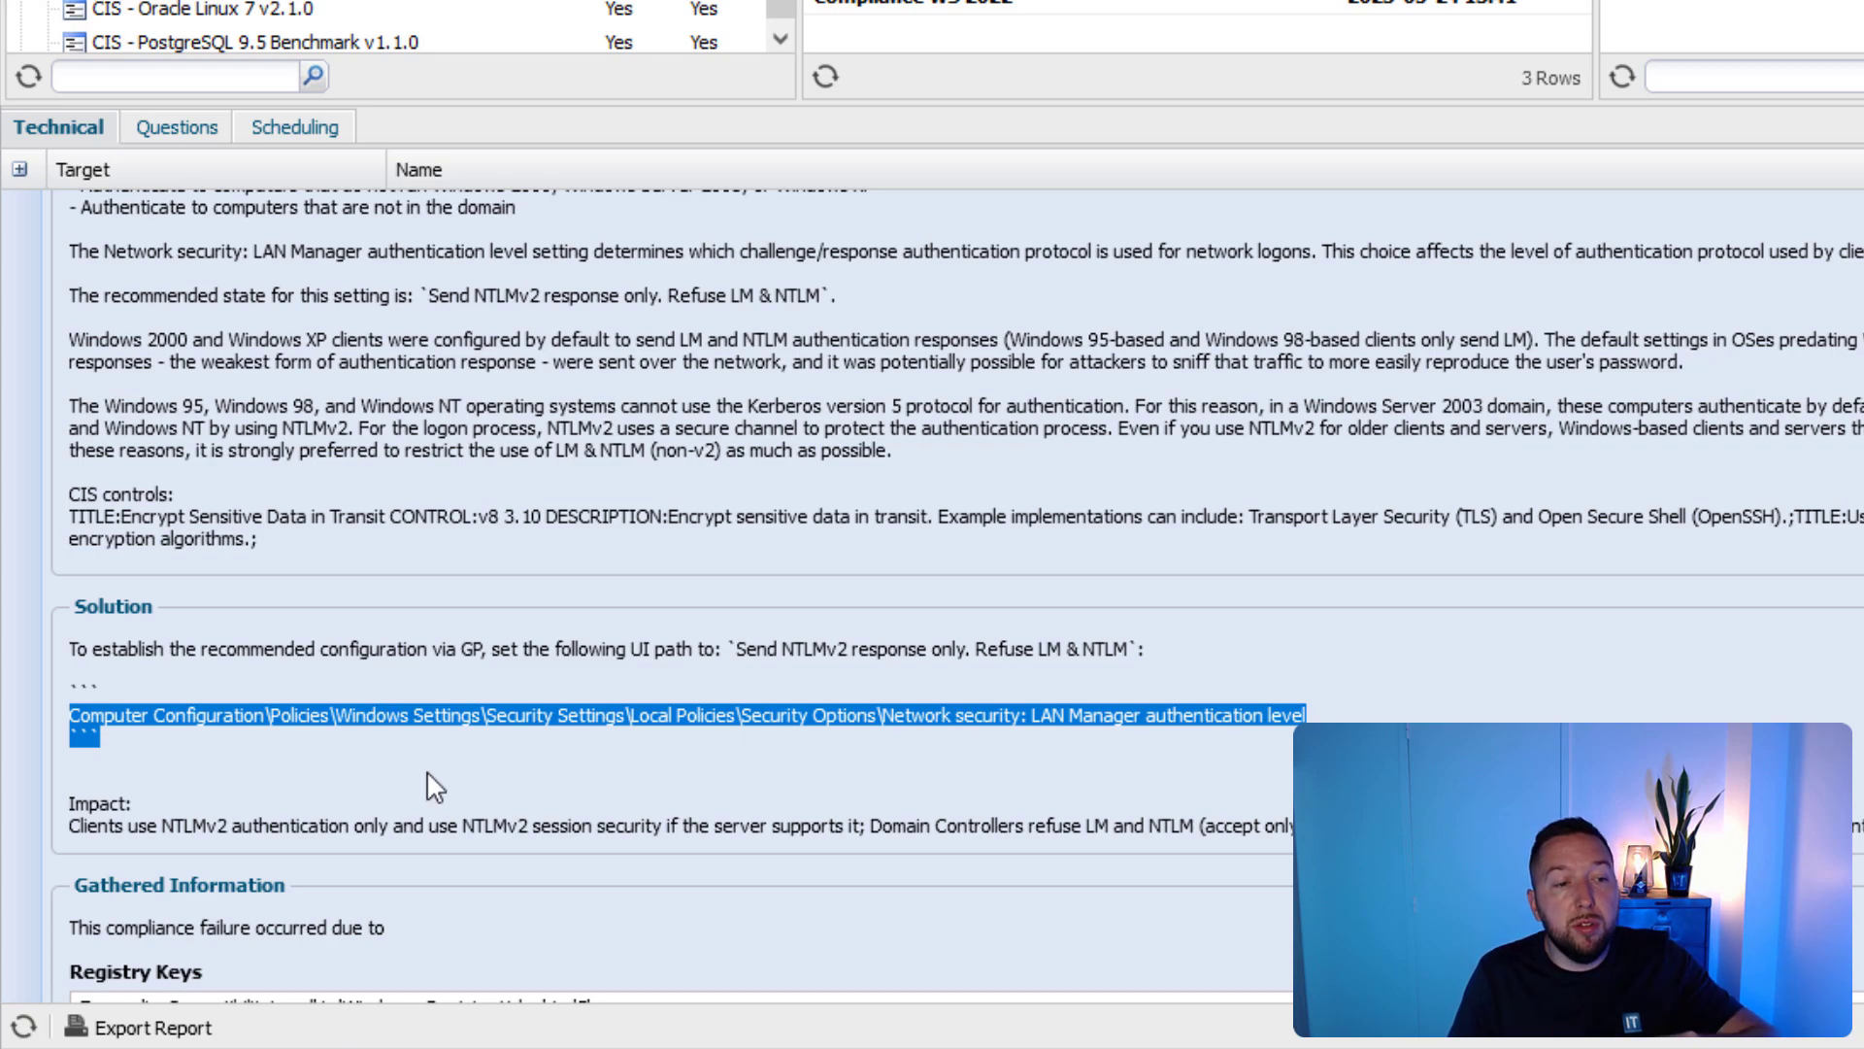
{"action": "left_click", "coordinate": [213, 823]}
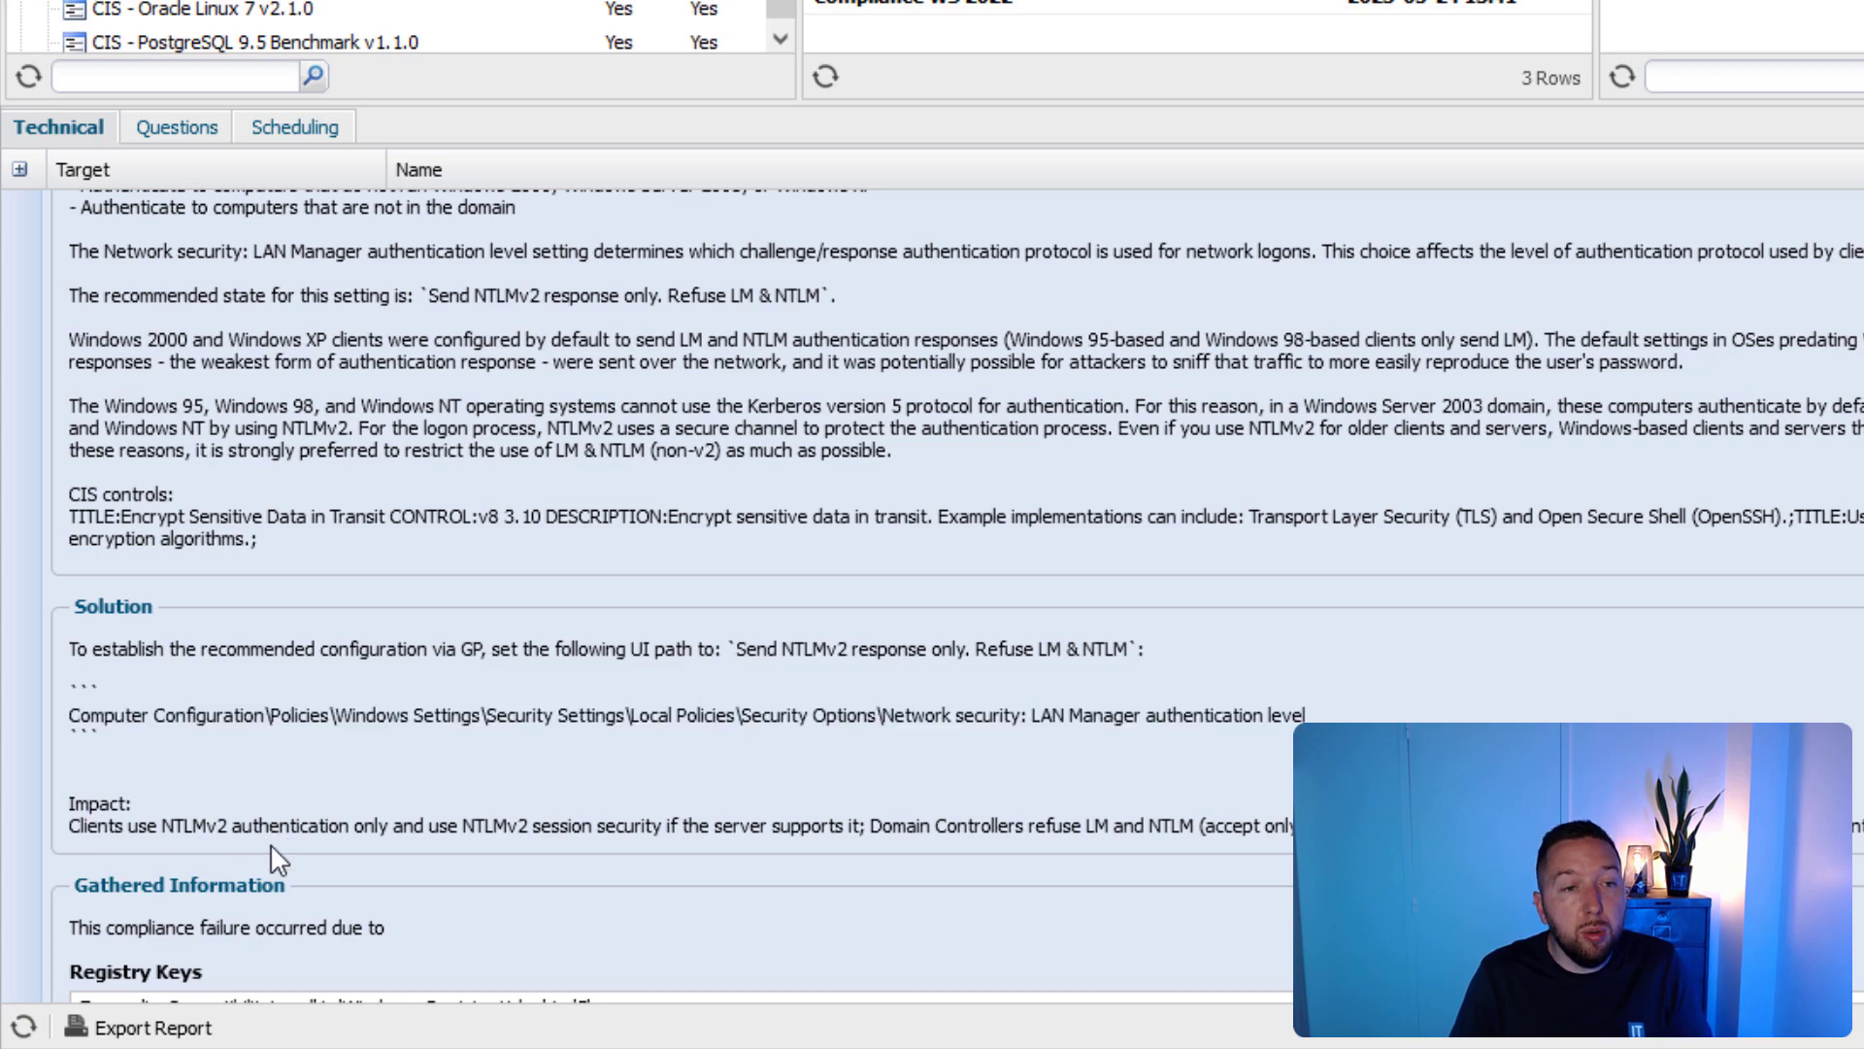
{"action": "scroll", "coordinate": [507, 790], "scroll_direction": "up", "scroll_amount": 2}
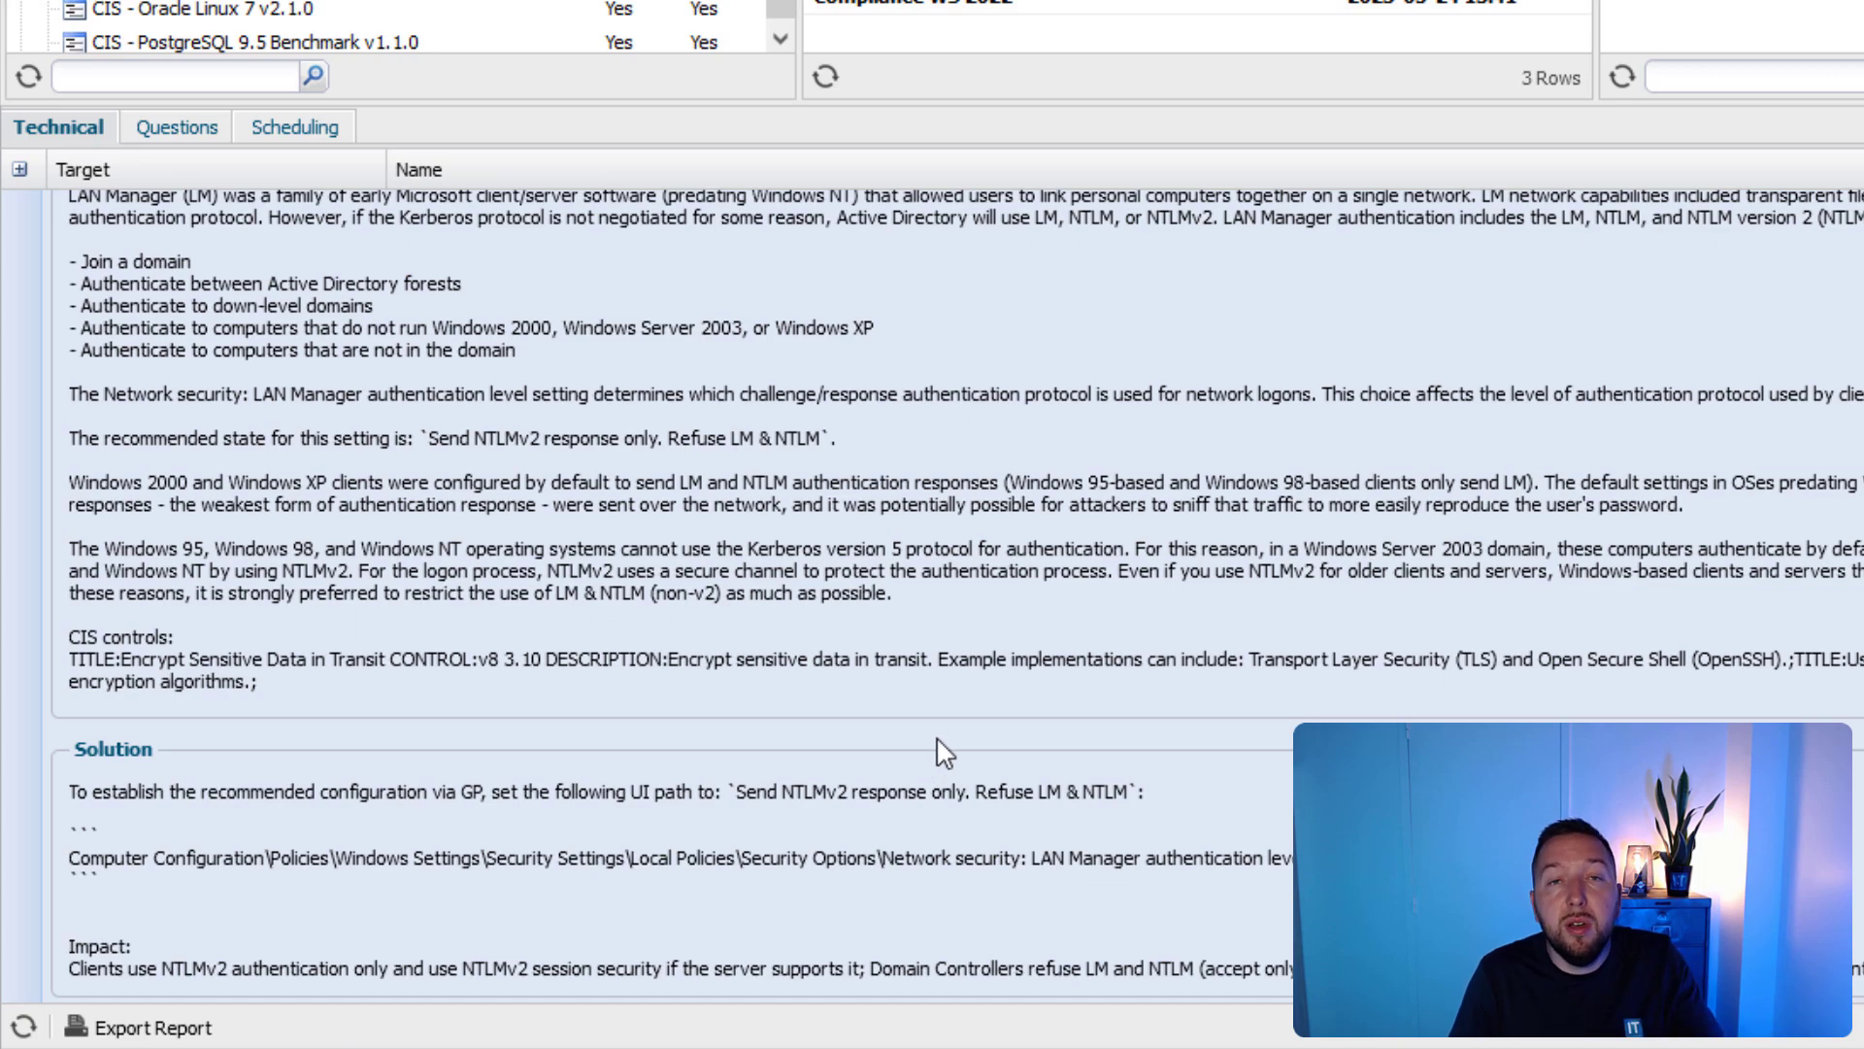
{"action": "scroll", "coordinate": [1101, 763], "scroll_direction": "up", "scroll_amount": 3}
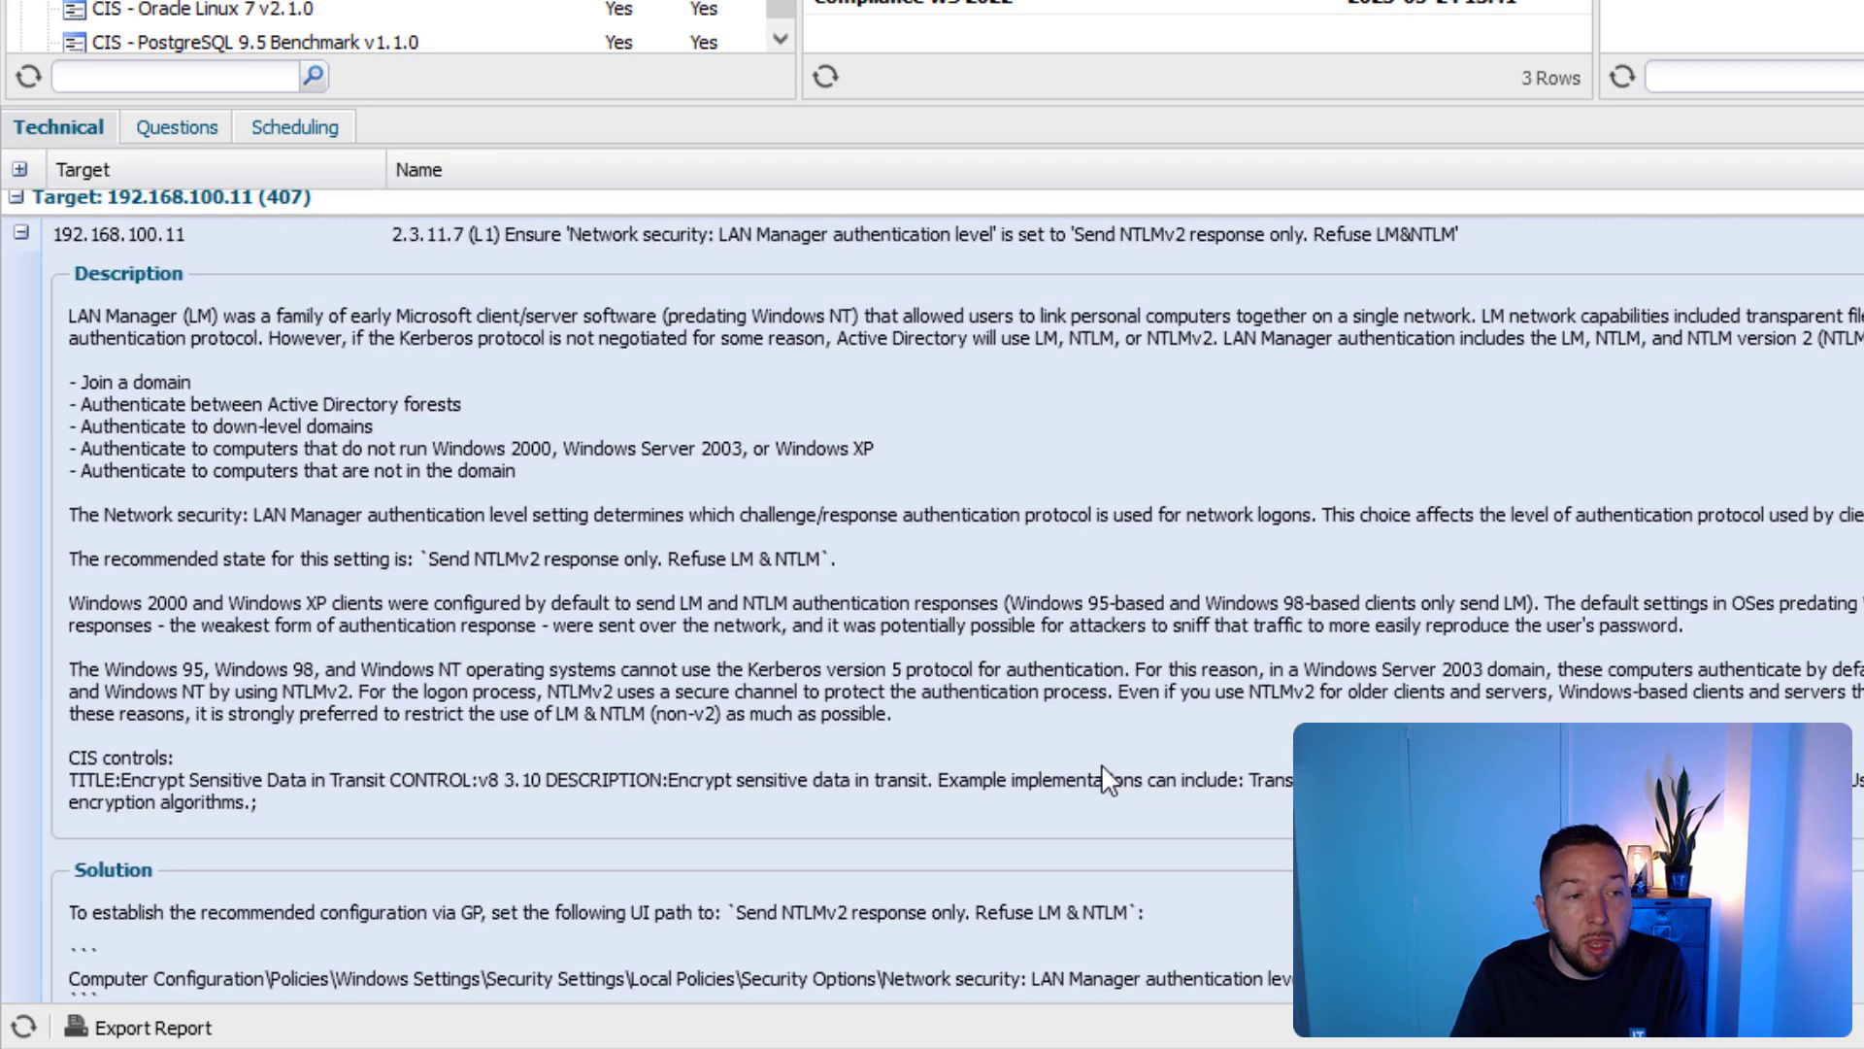
{"action": "left_click", "coordinate": [20, 254]}
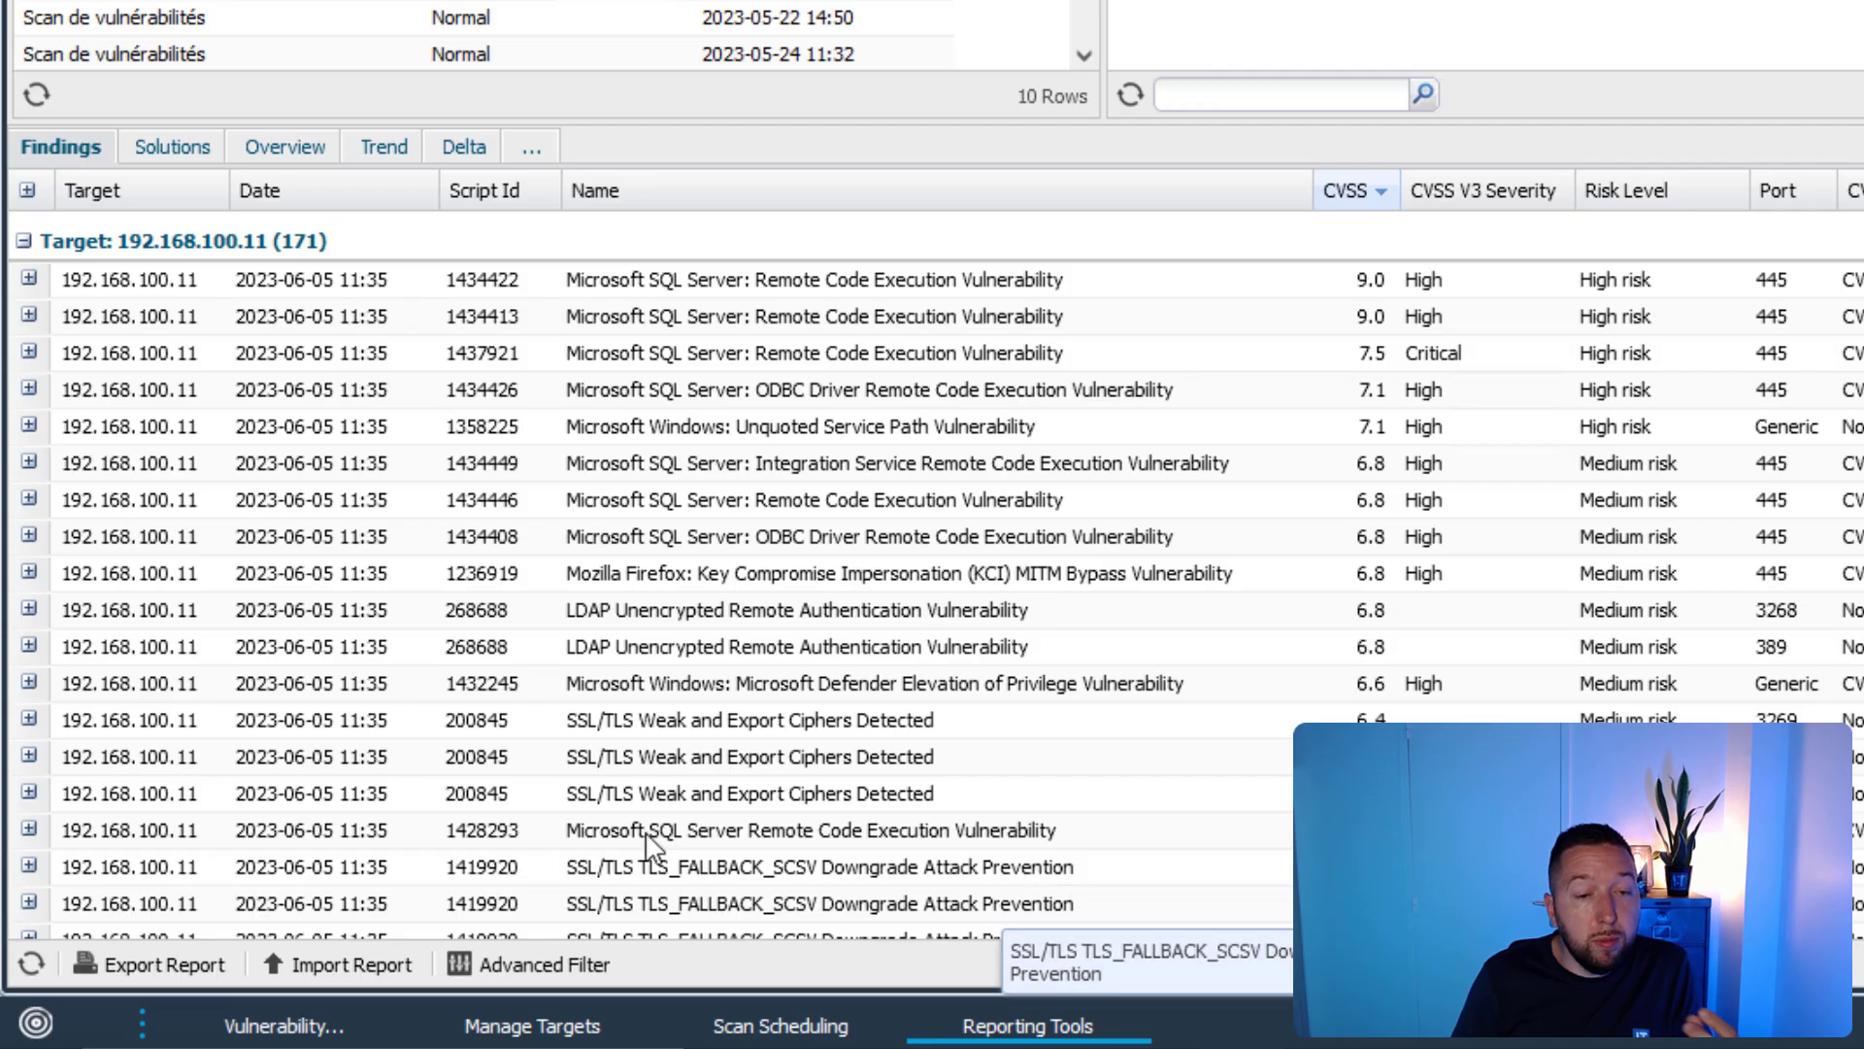
{"action": "left_click", "coordinate": [165, 967]}
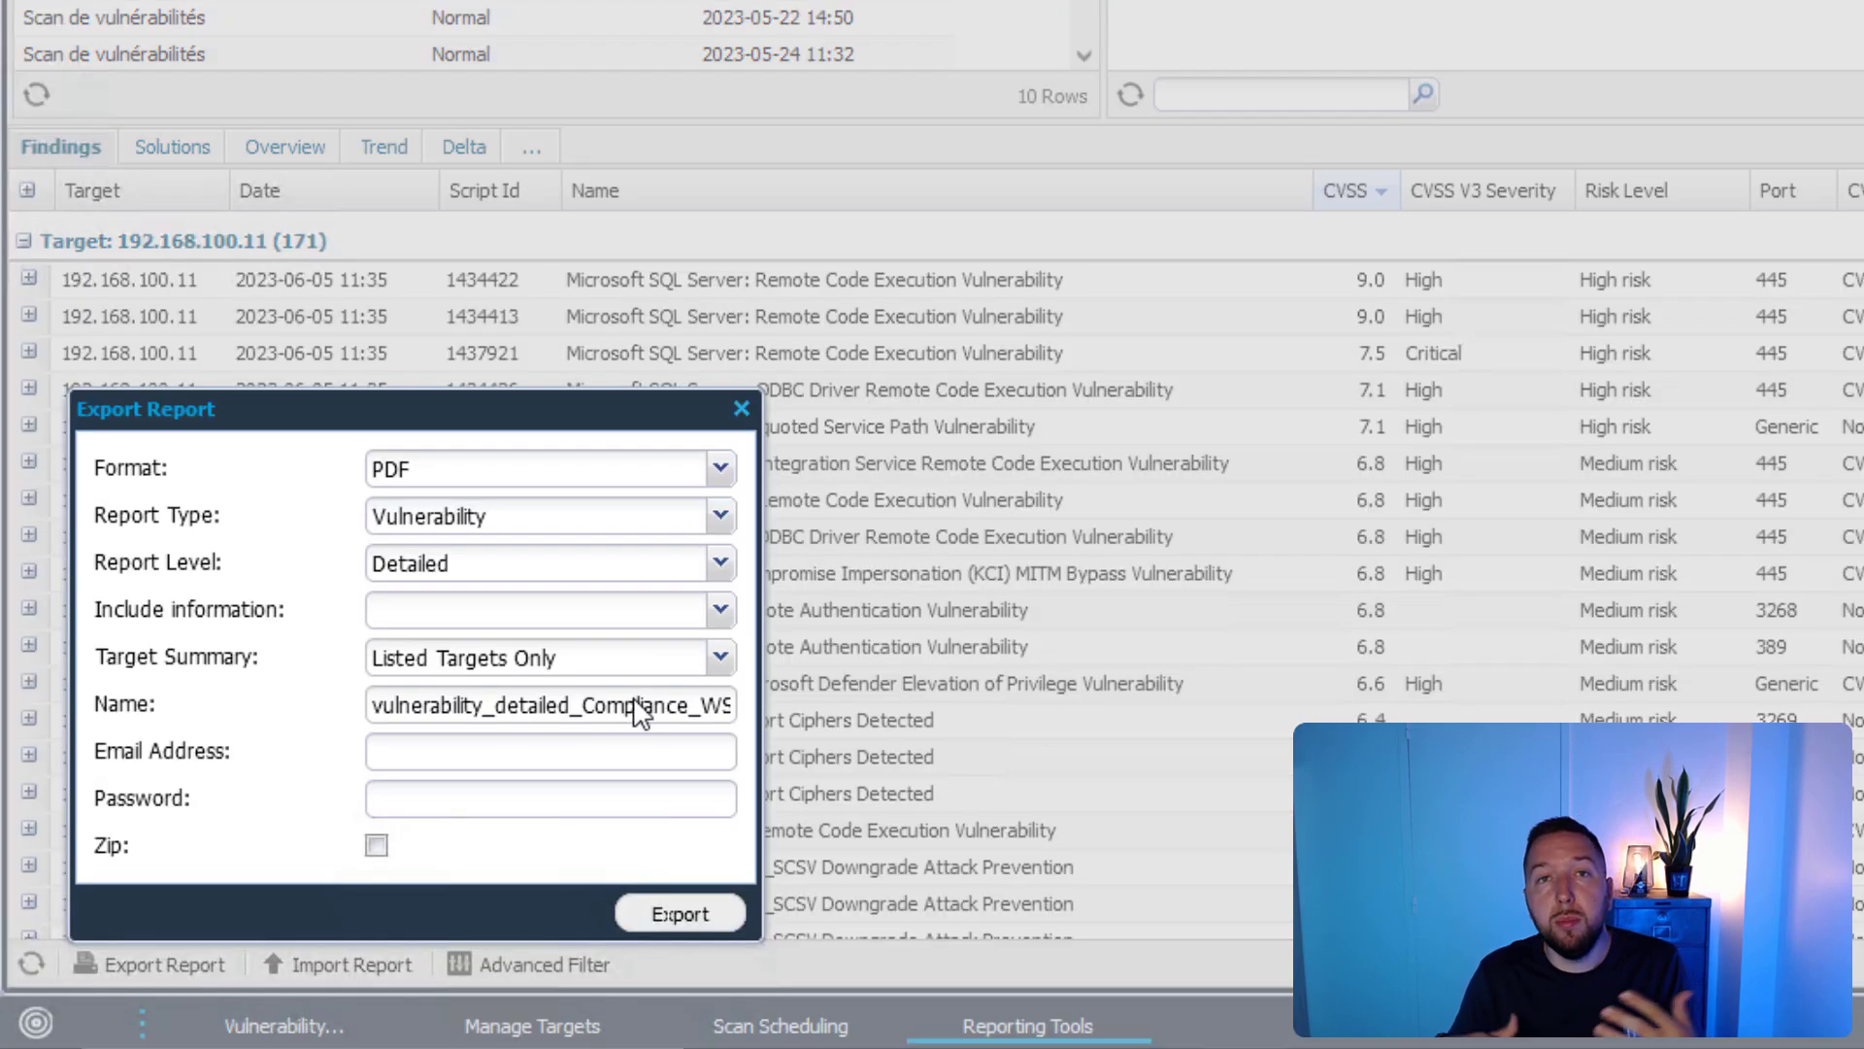
{"action": "left_click", "coordinate": [721, 469]}
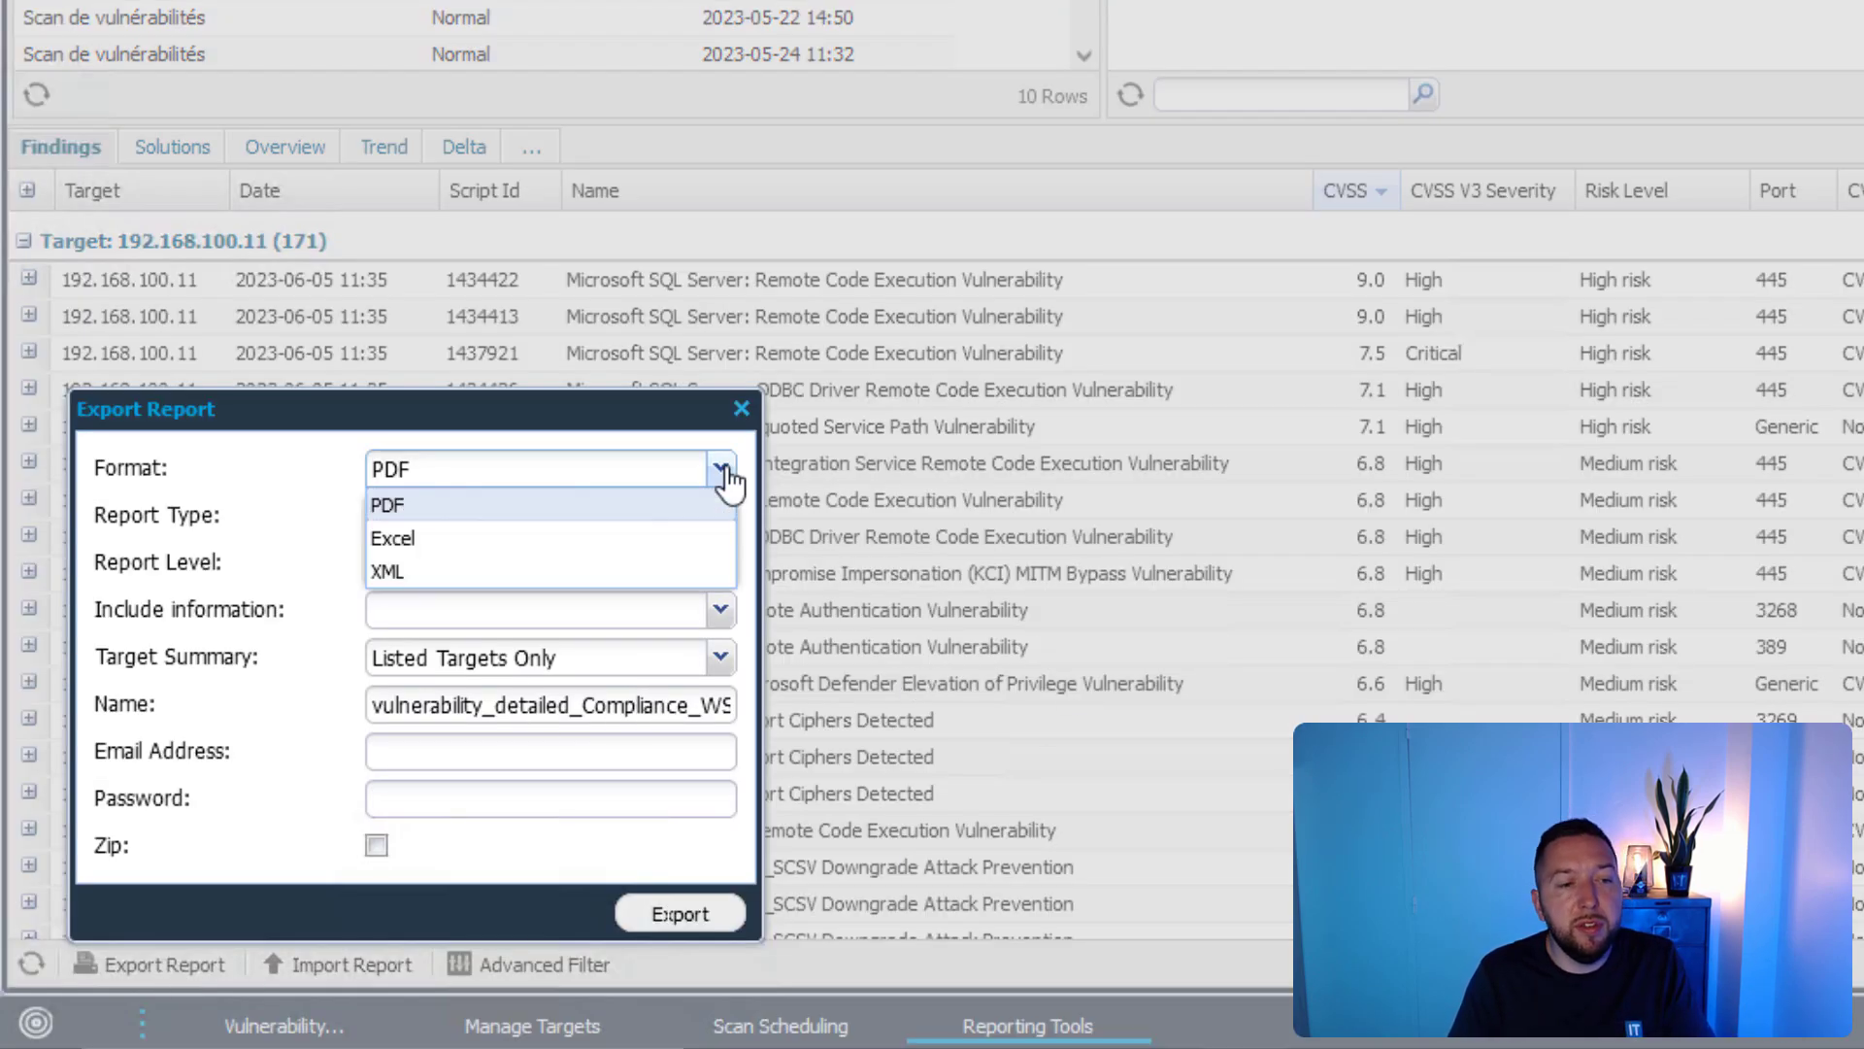
{"action": "left_click", "coordinate": [271, 512]}
{"action": "left_click", "coordinate": [543, 515]}
{"action": "left_click", "coordinate": [542, 763]}
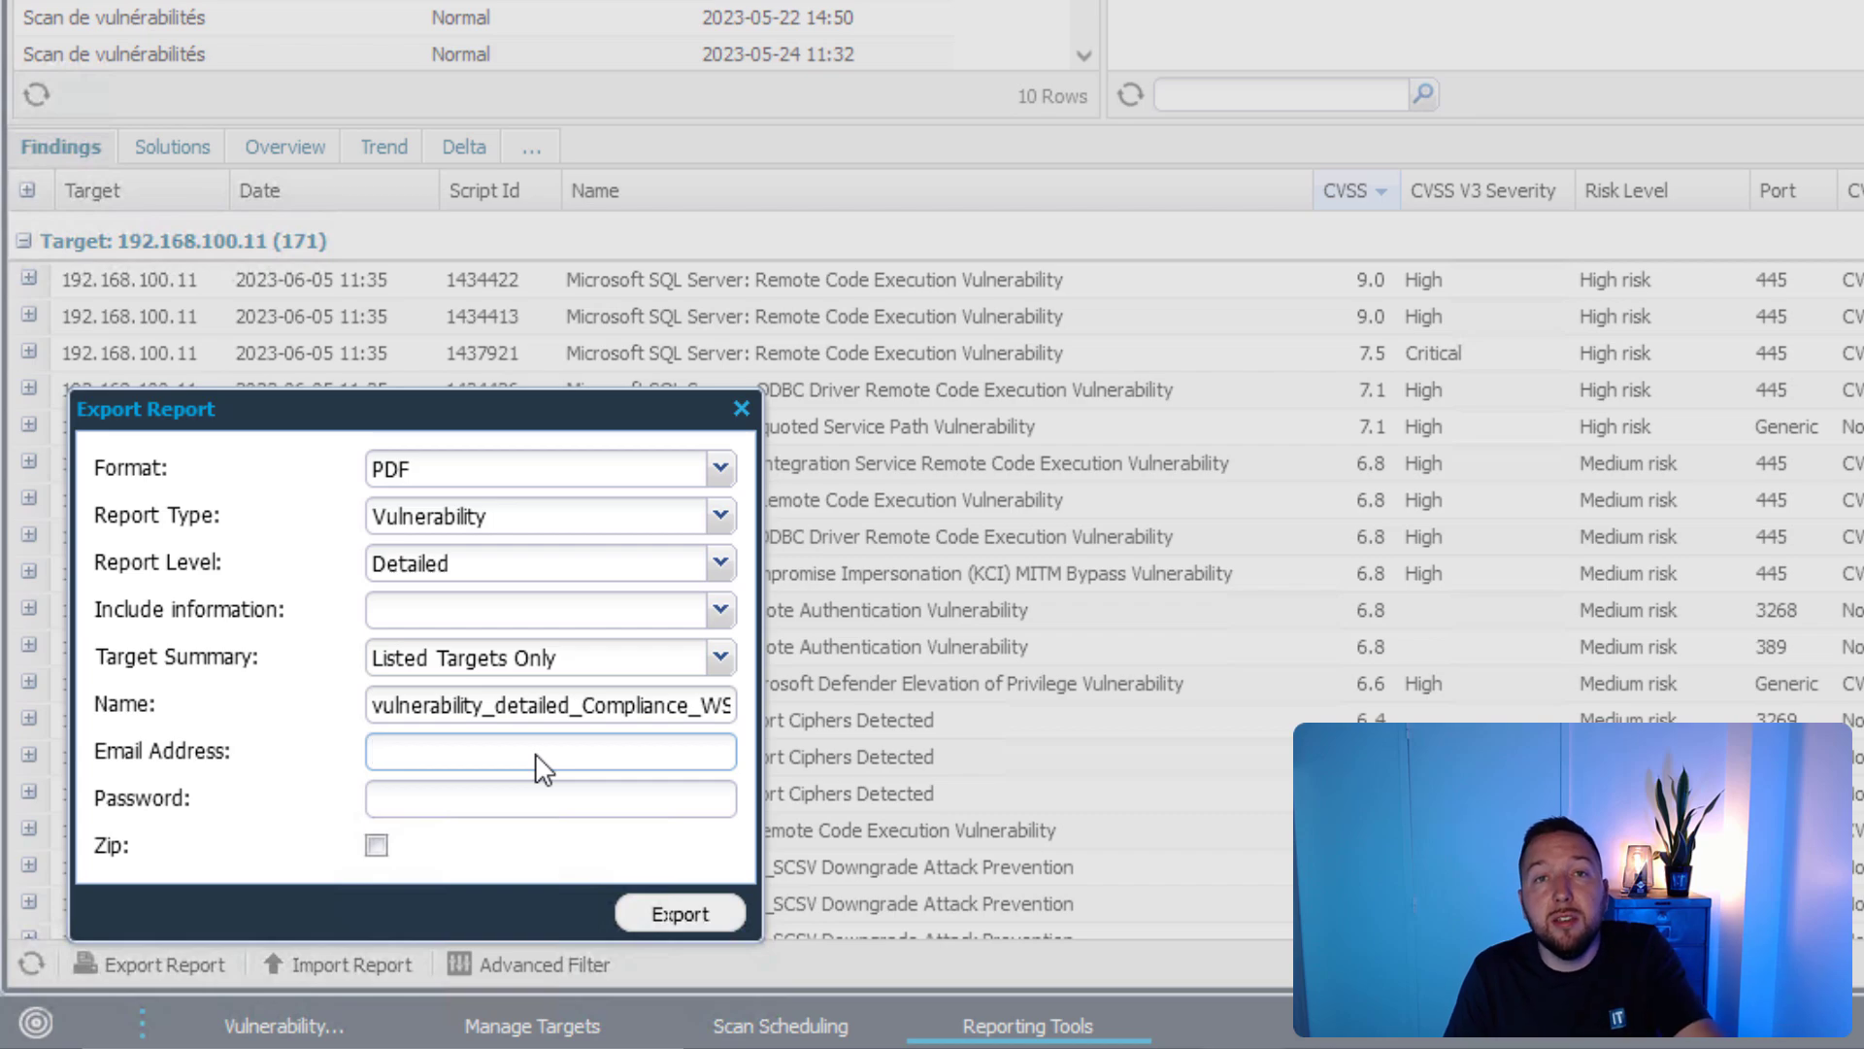
{"action": "left_click", "coordinate": [738, 567]}
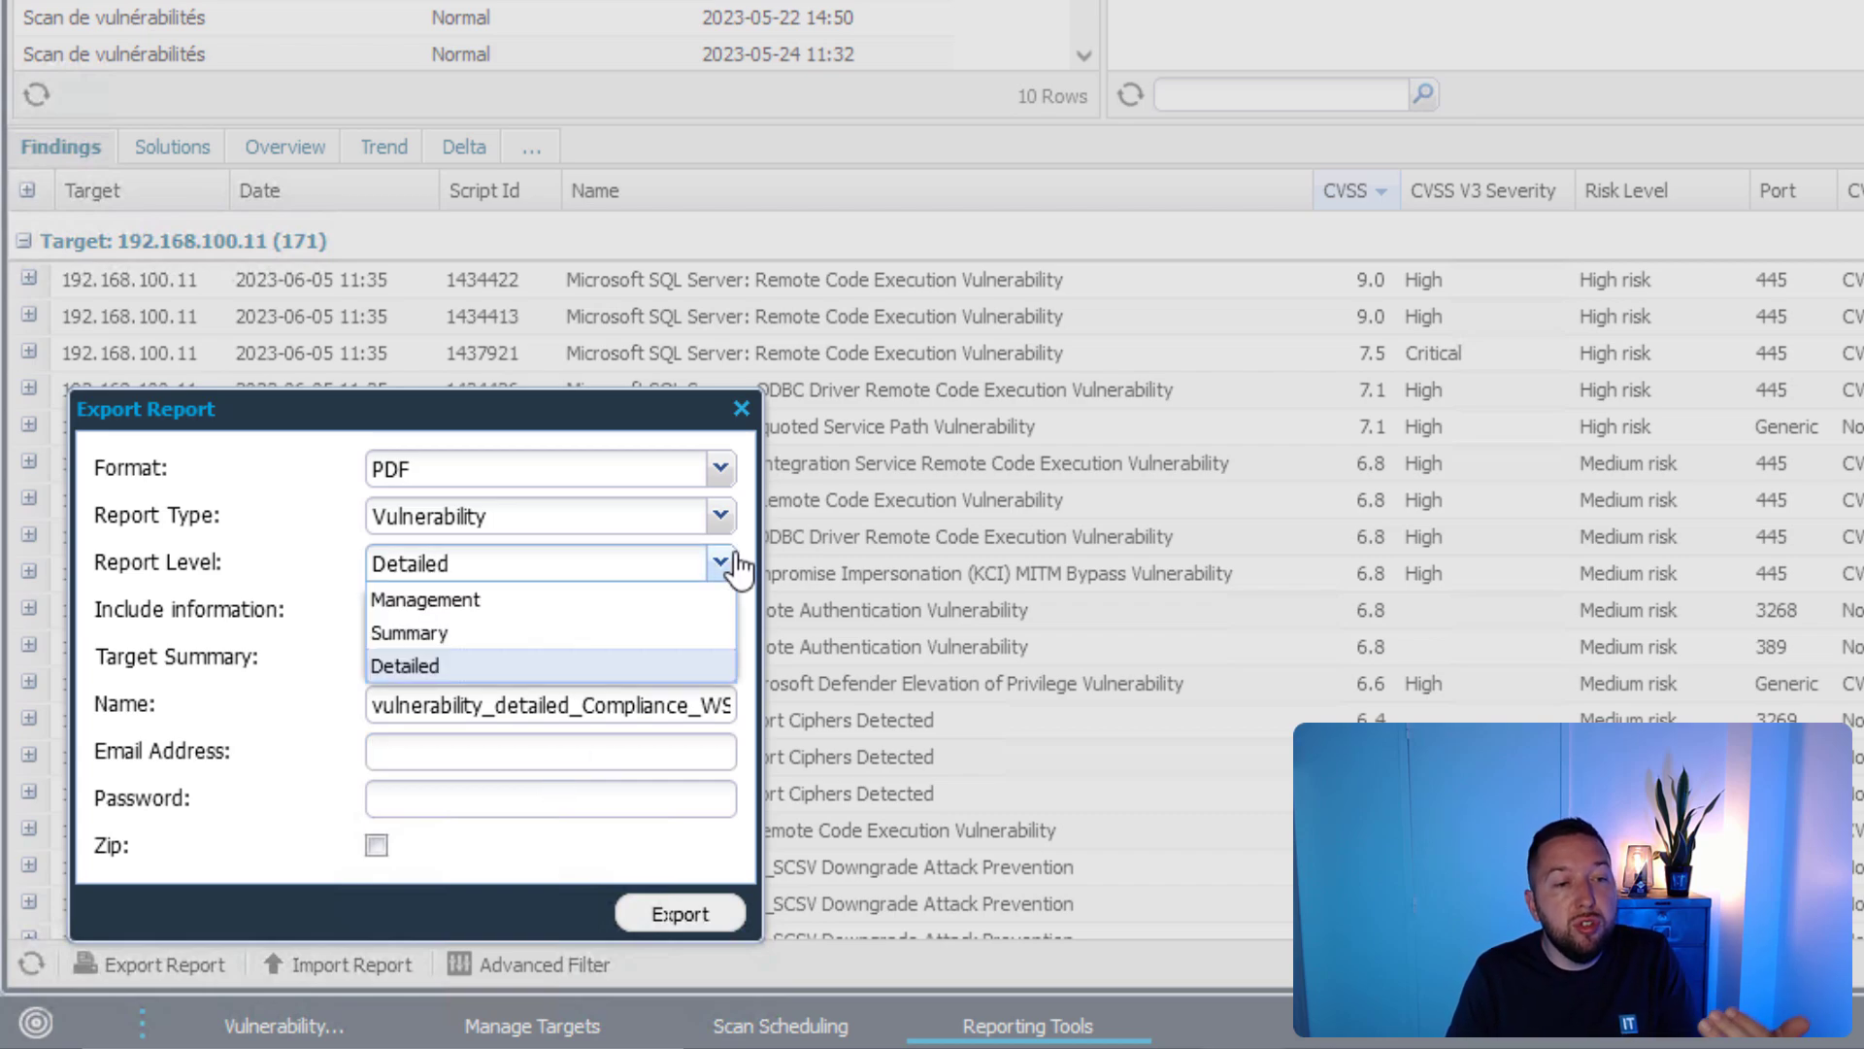
{"action": "left_click", "coordinate": [738, 567]}
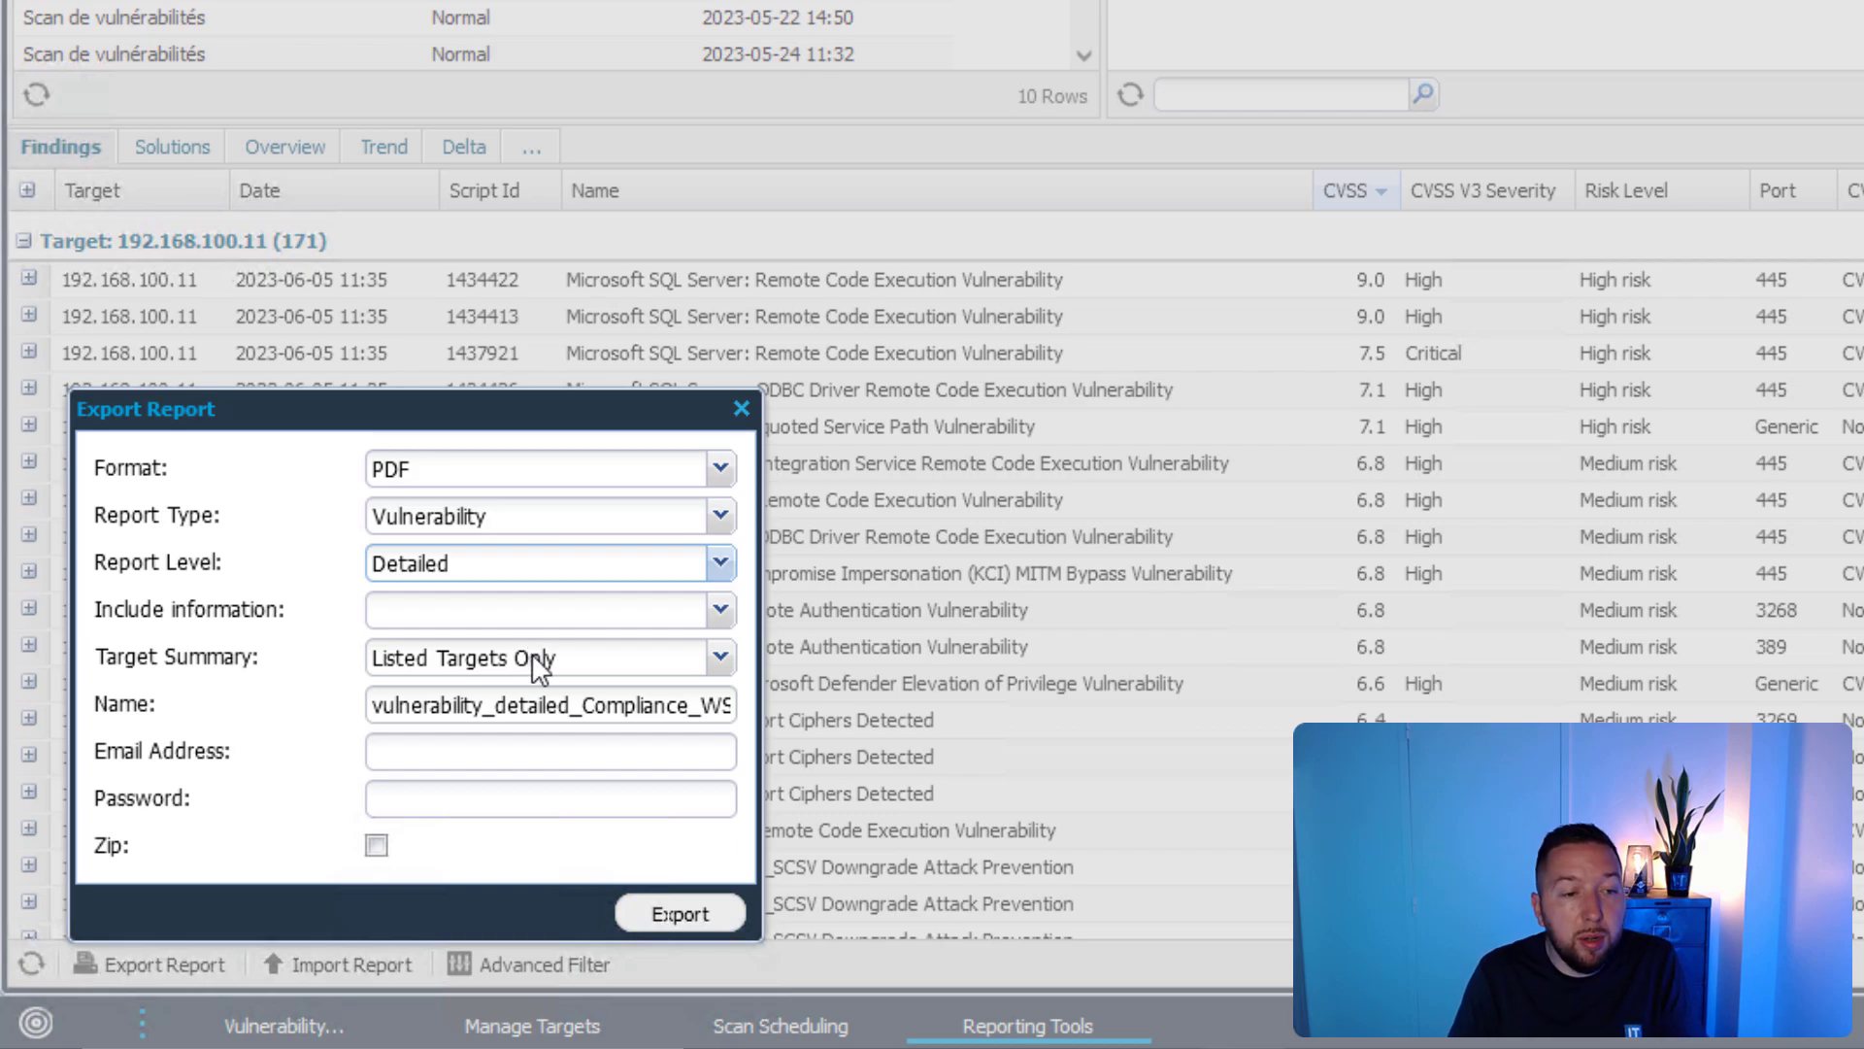
{"action": "left_click", "coordinate": [403, 802]}
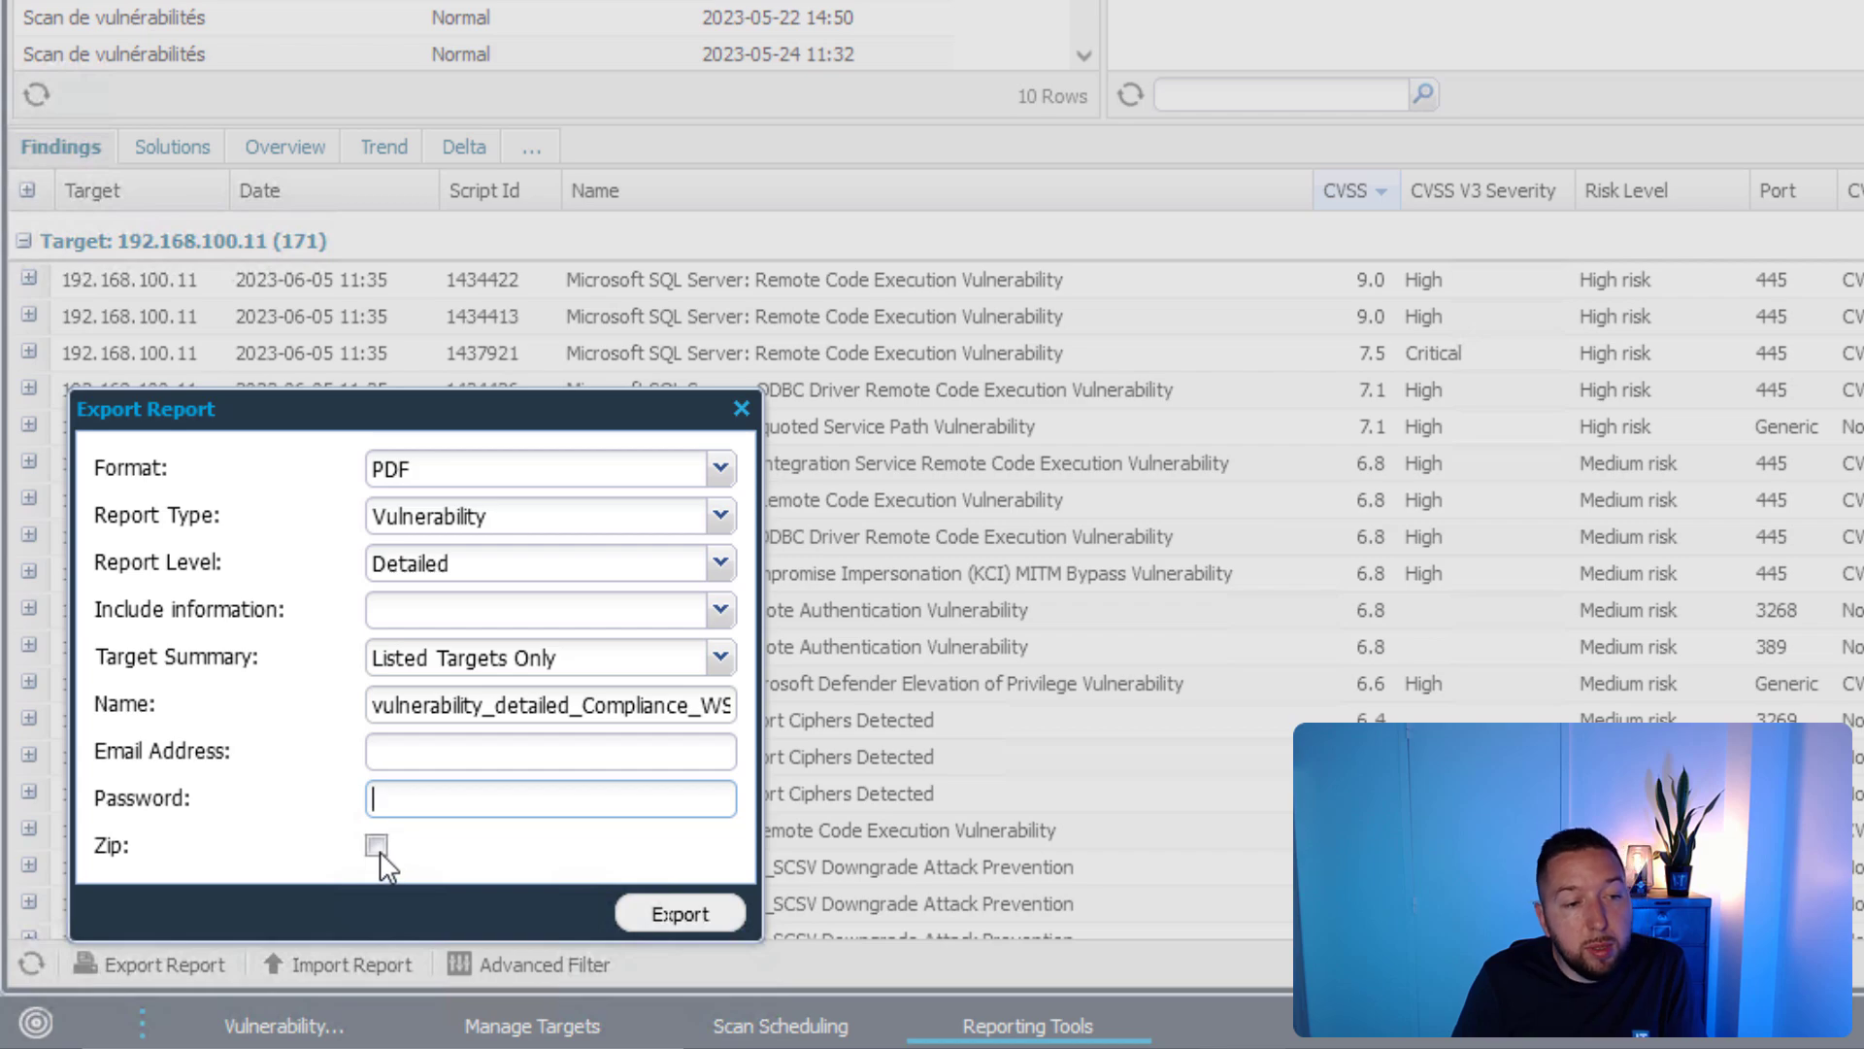
{"action": "left_click", "coordinate": [388, 753]}
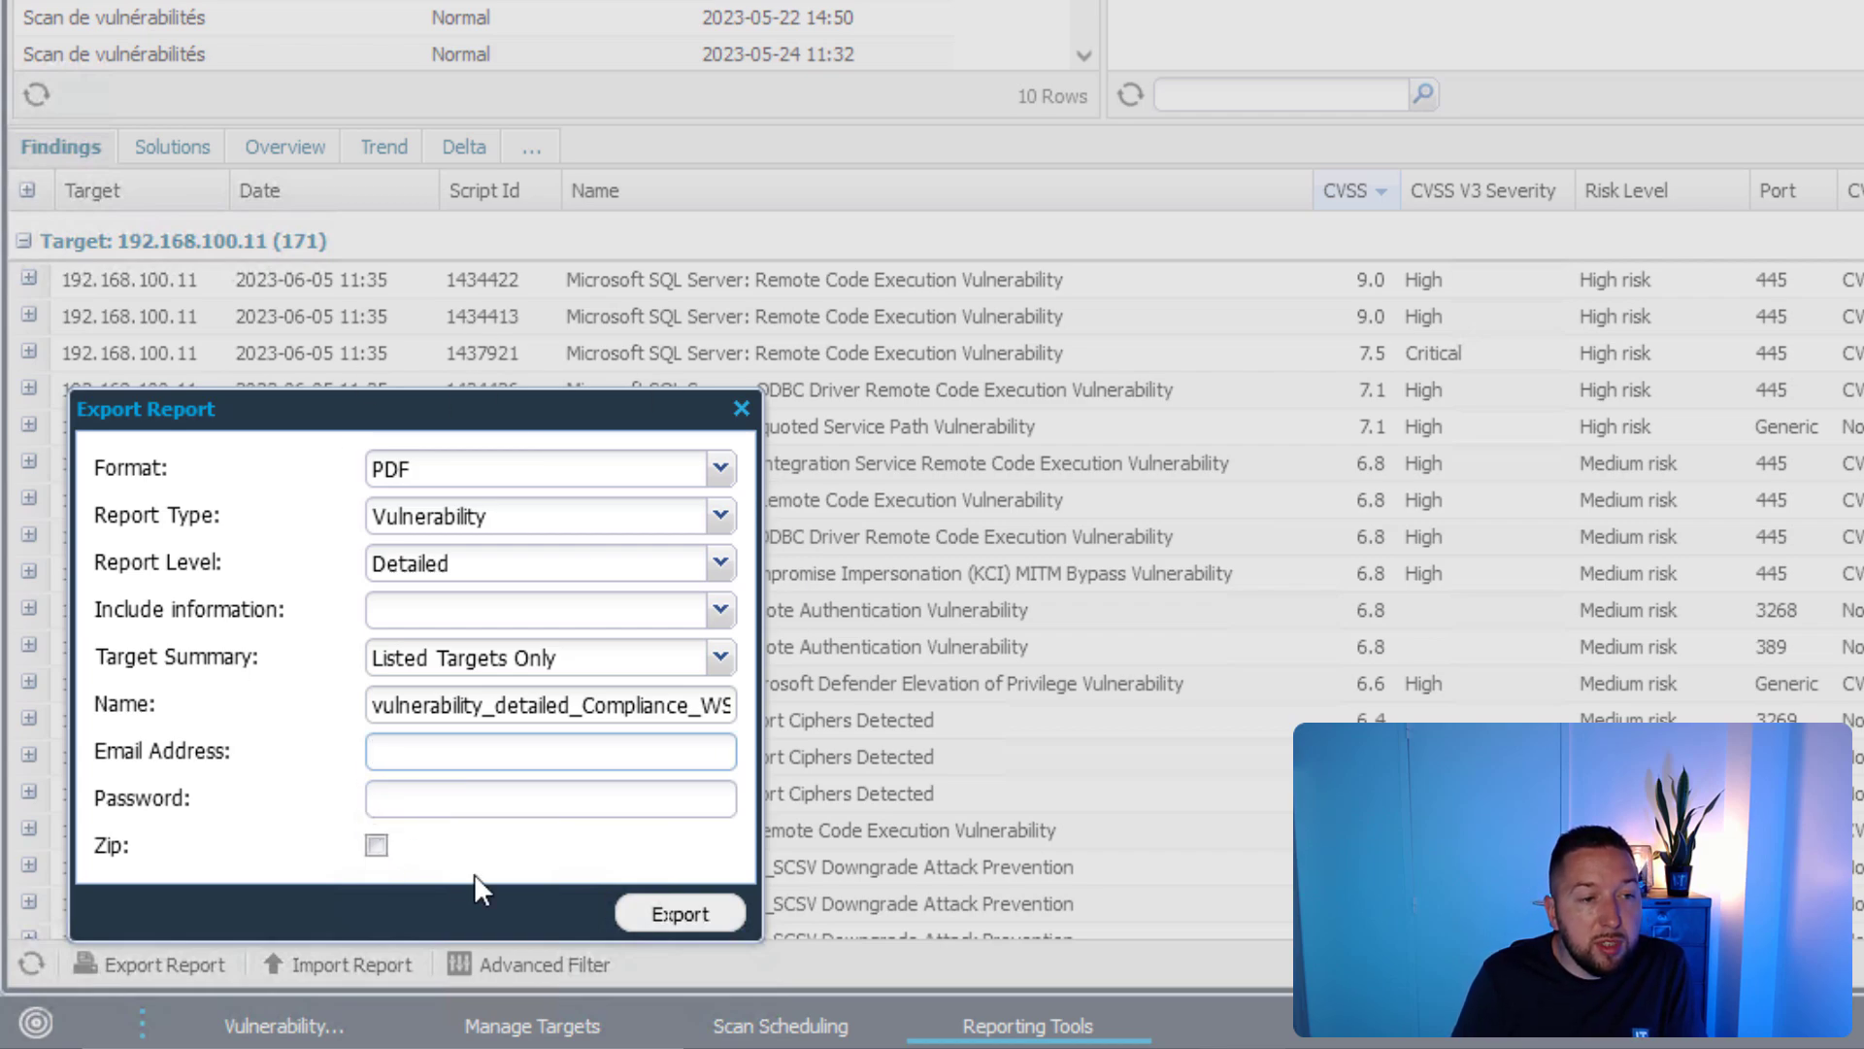
{"action": "left_click", "coordinate": [730, 924]}
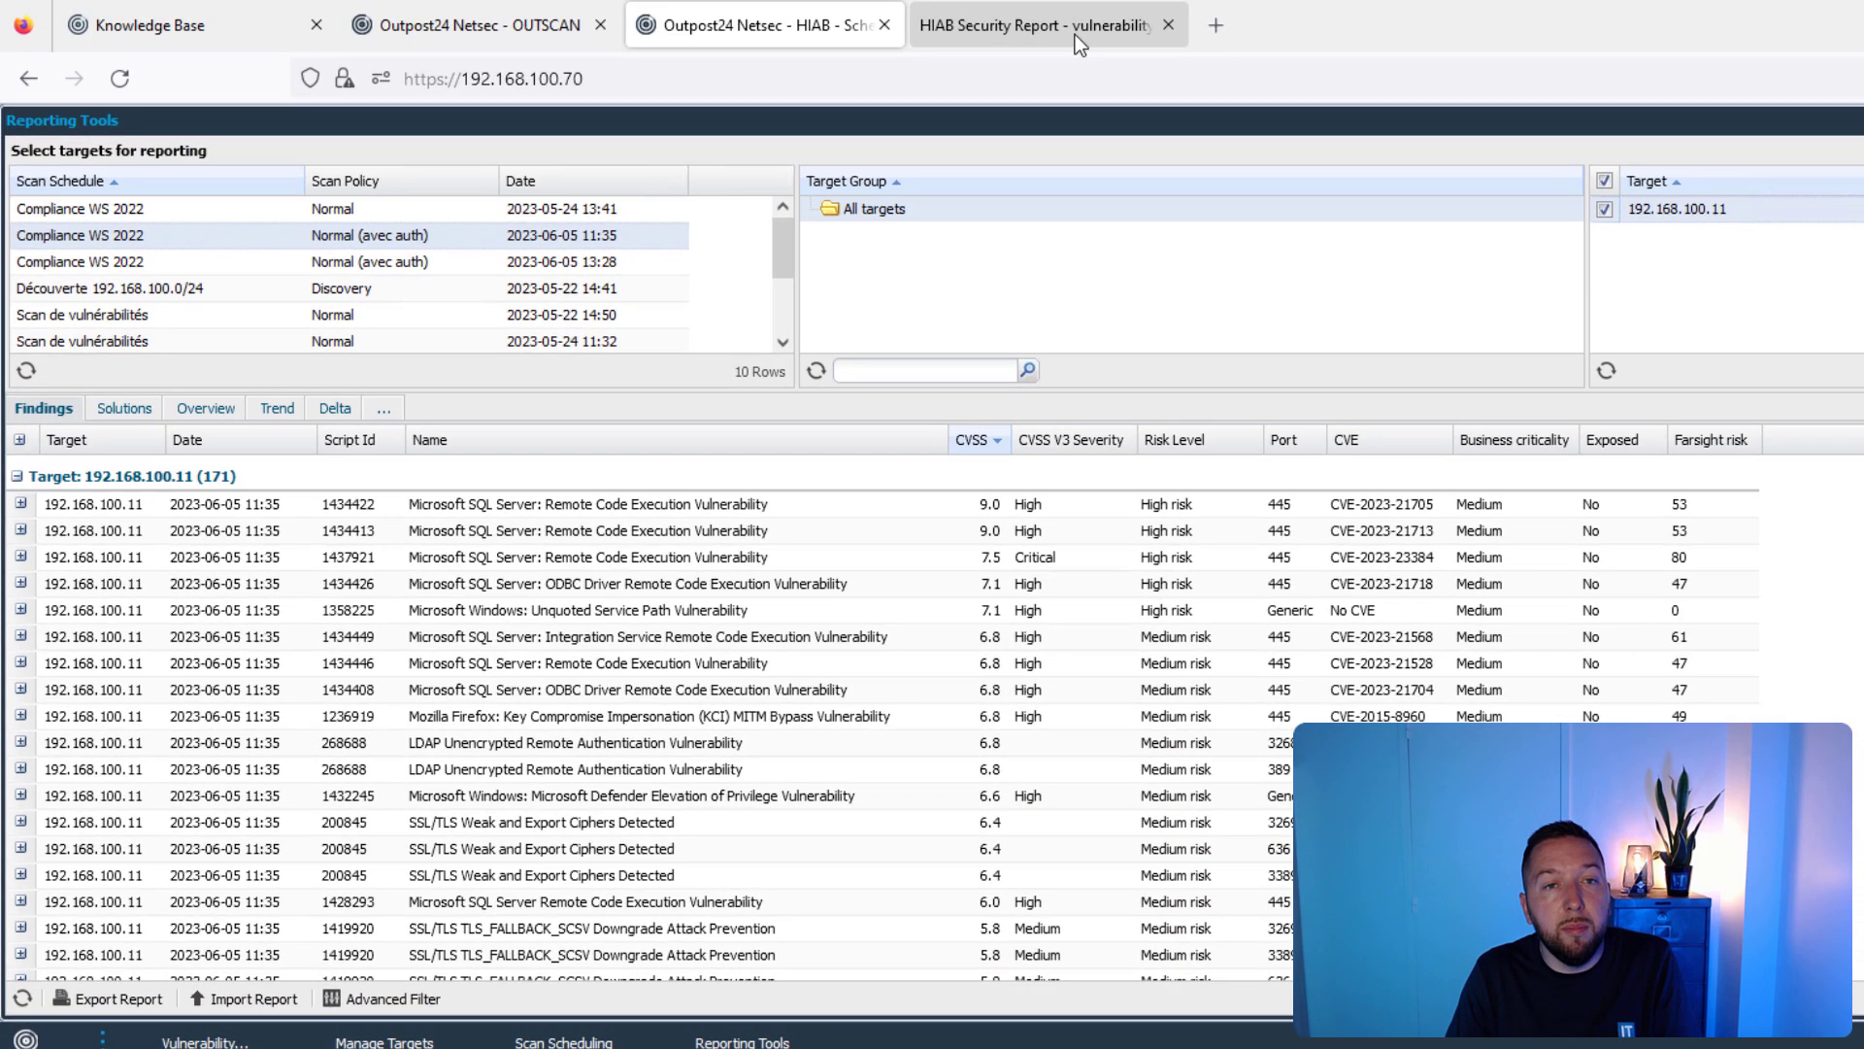
Step: Open the exported PDF and review its report information, risk level overview, top 10 solutions and target summary
{"action": "left_click", "coordinate": [1075, 33]}
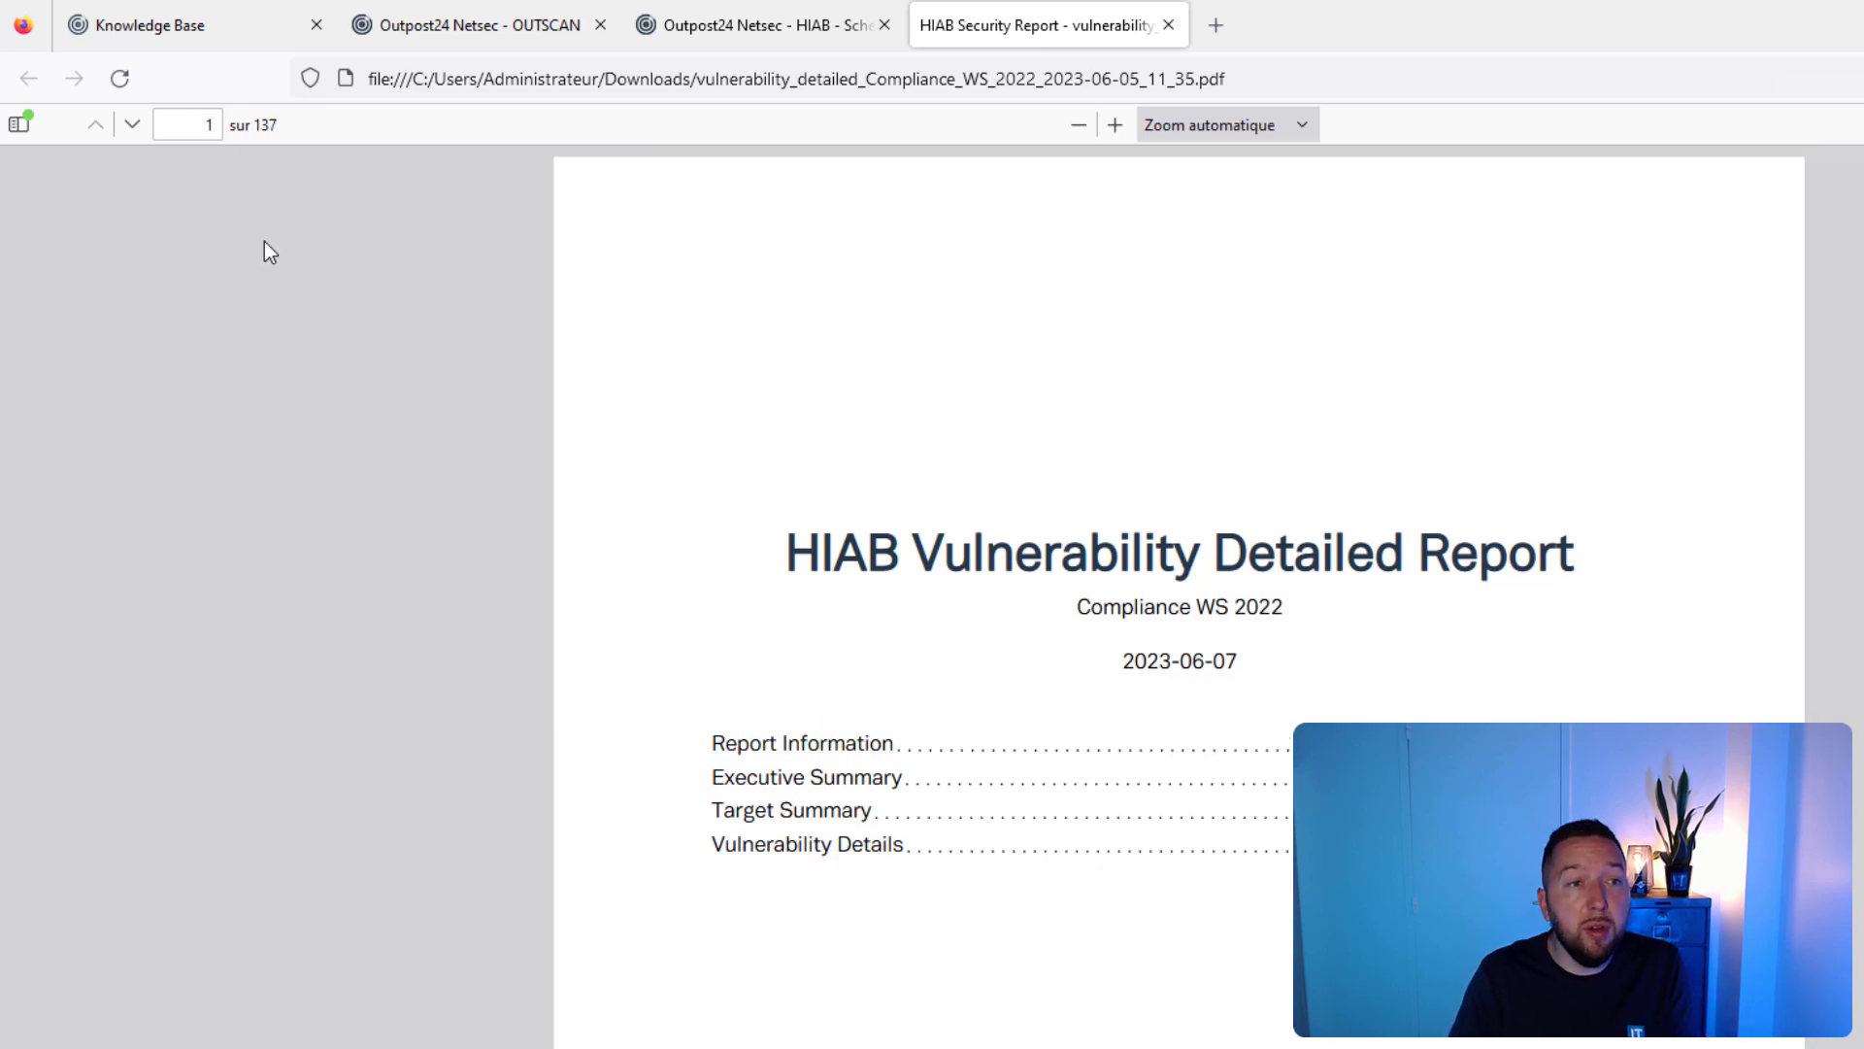
{"action": "scroll", "coordinate": [918, 732], "scroll_direction": "down", "scroll_amount": 15}
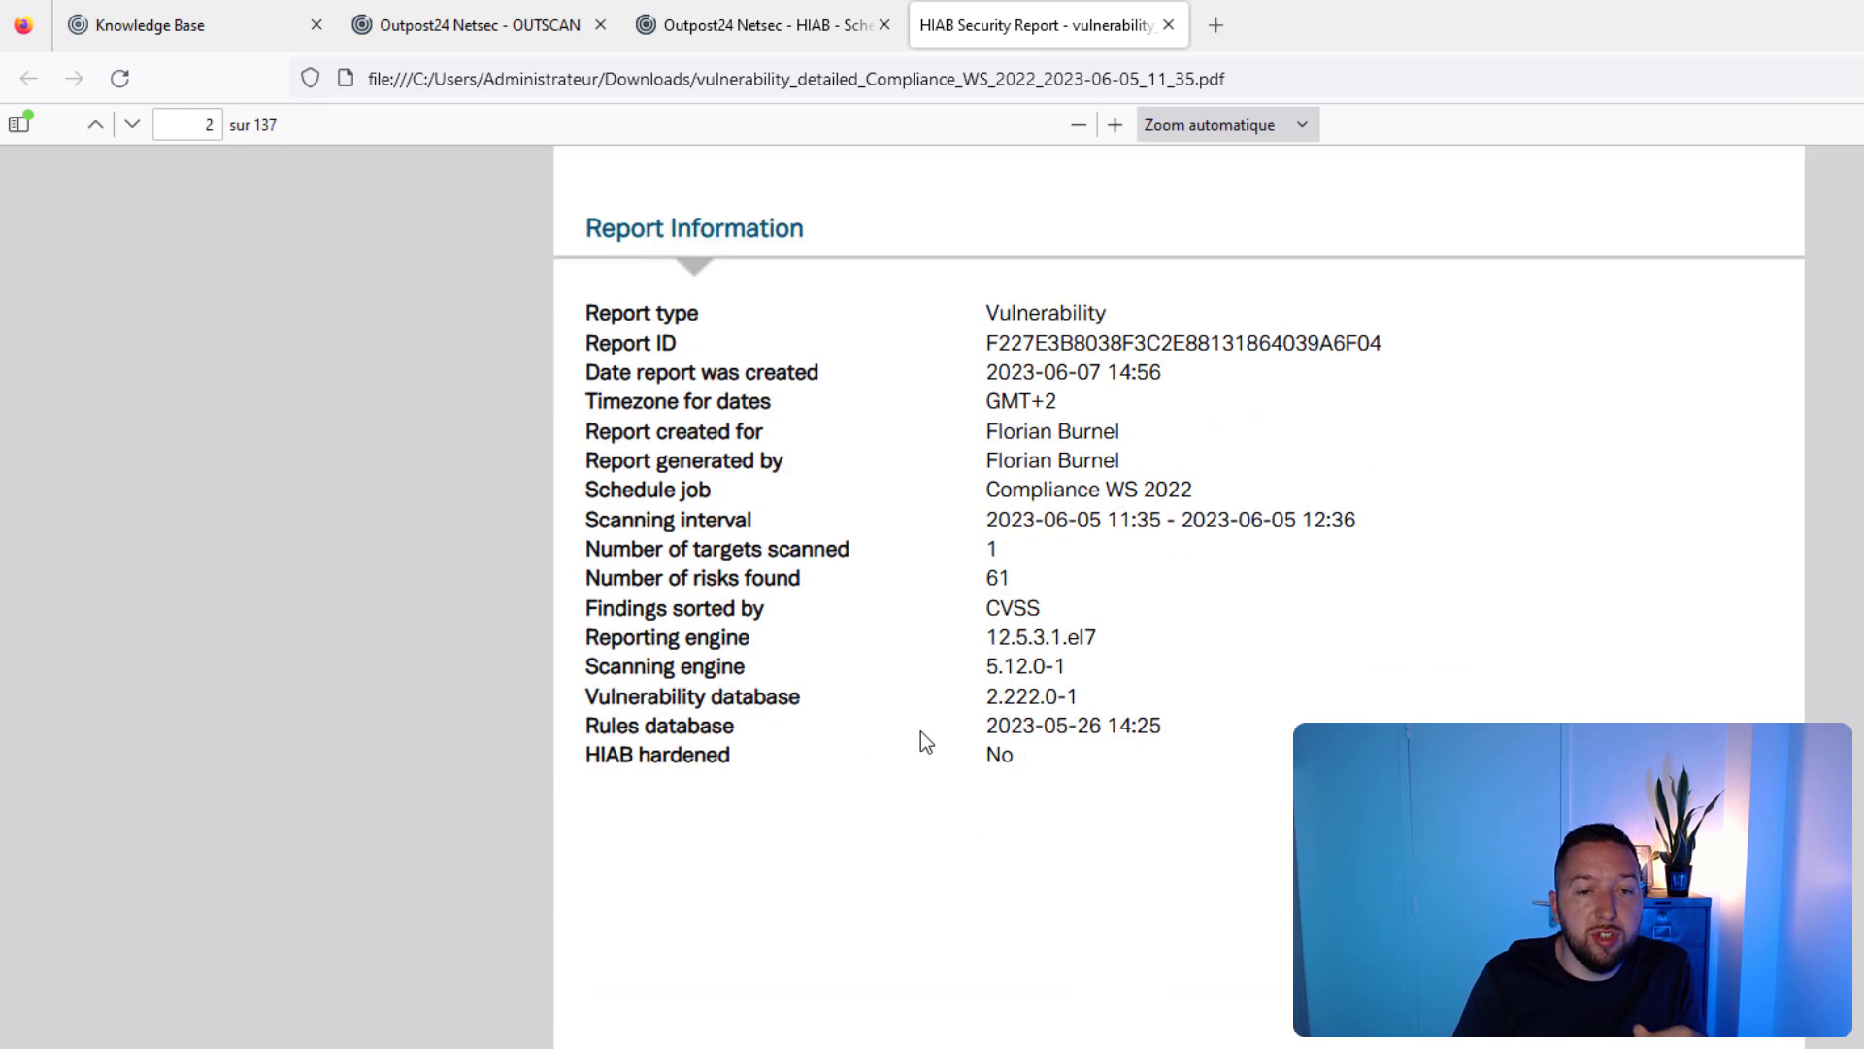
{"action": "scroll", "coordinate": [923, 730], "scroll_direction": "down", "scroll_amount": 7}
{"action": "scroll", "coordinate": [923, 739], "scroll_direction": "down", "scroll_amount": 19}
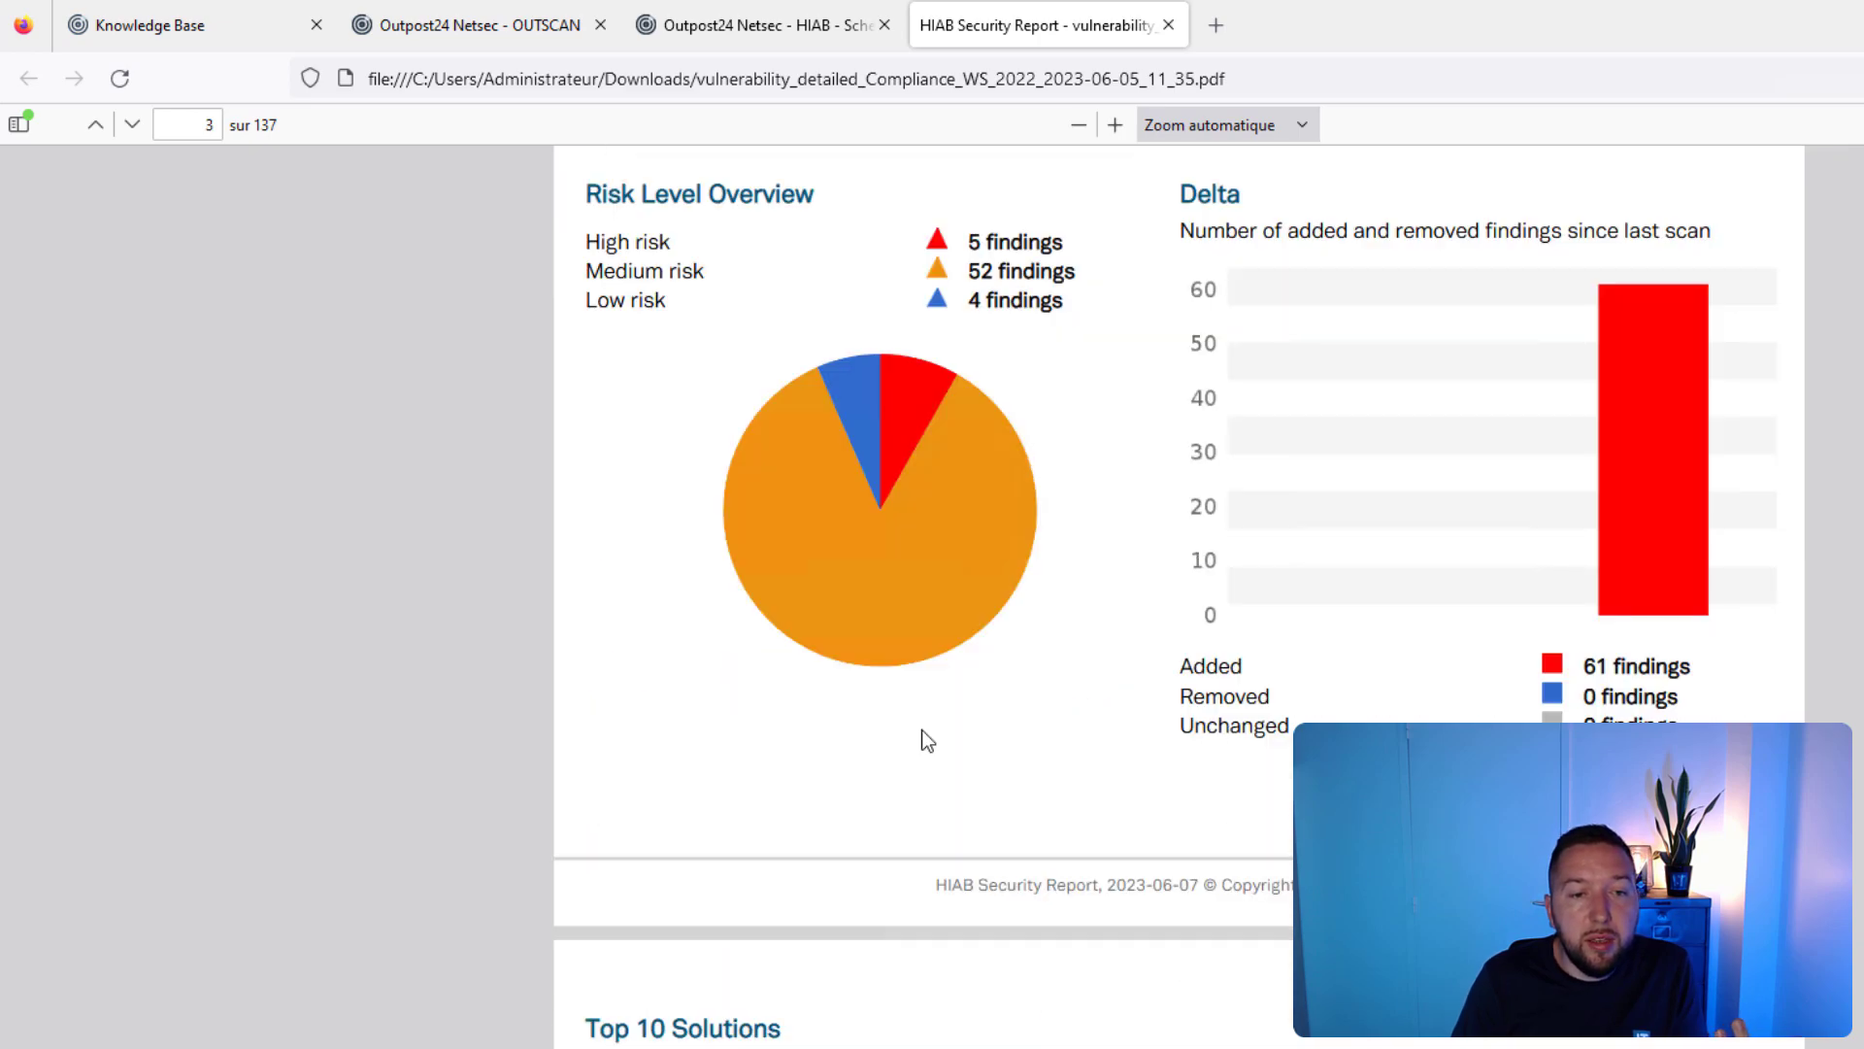
{"action": "scroll", "coordinate": [923, 738], "scroll_direction": "up", "scroll_amount": 7}
{"action": "scroll", "coordinate": [1248, 539], "scroll_direction": "down", "scroll_amount": 18}
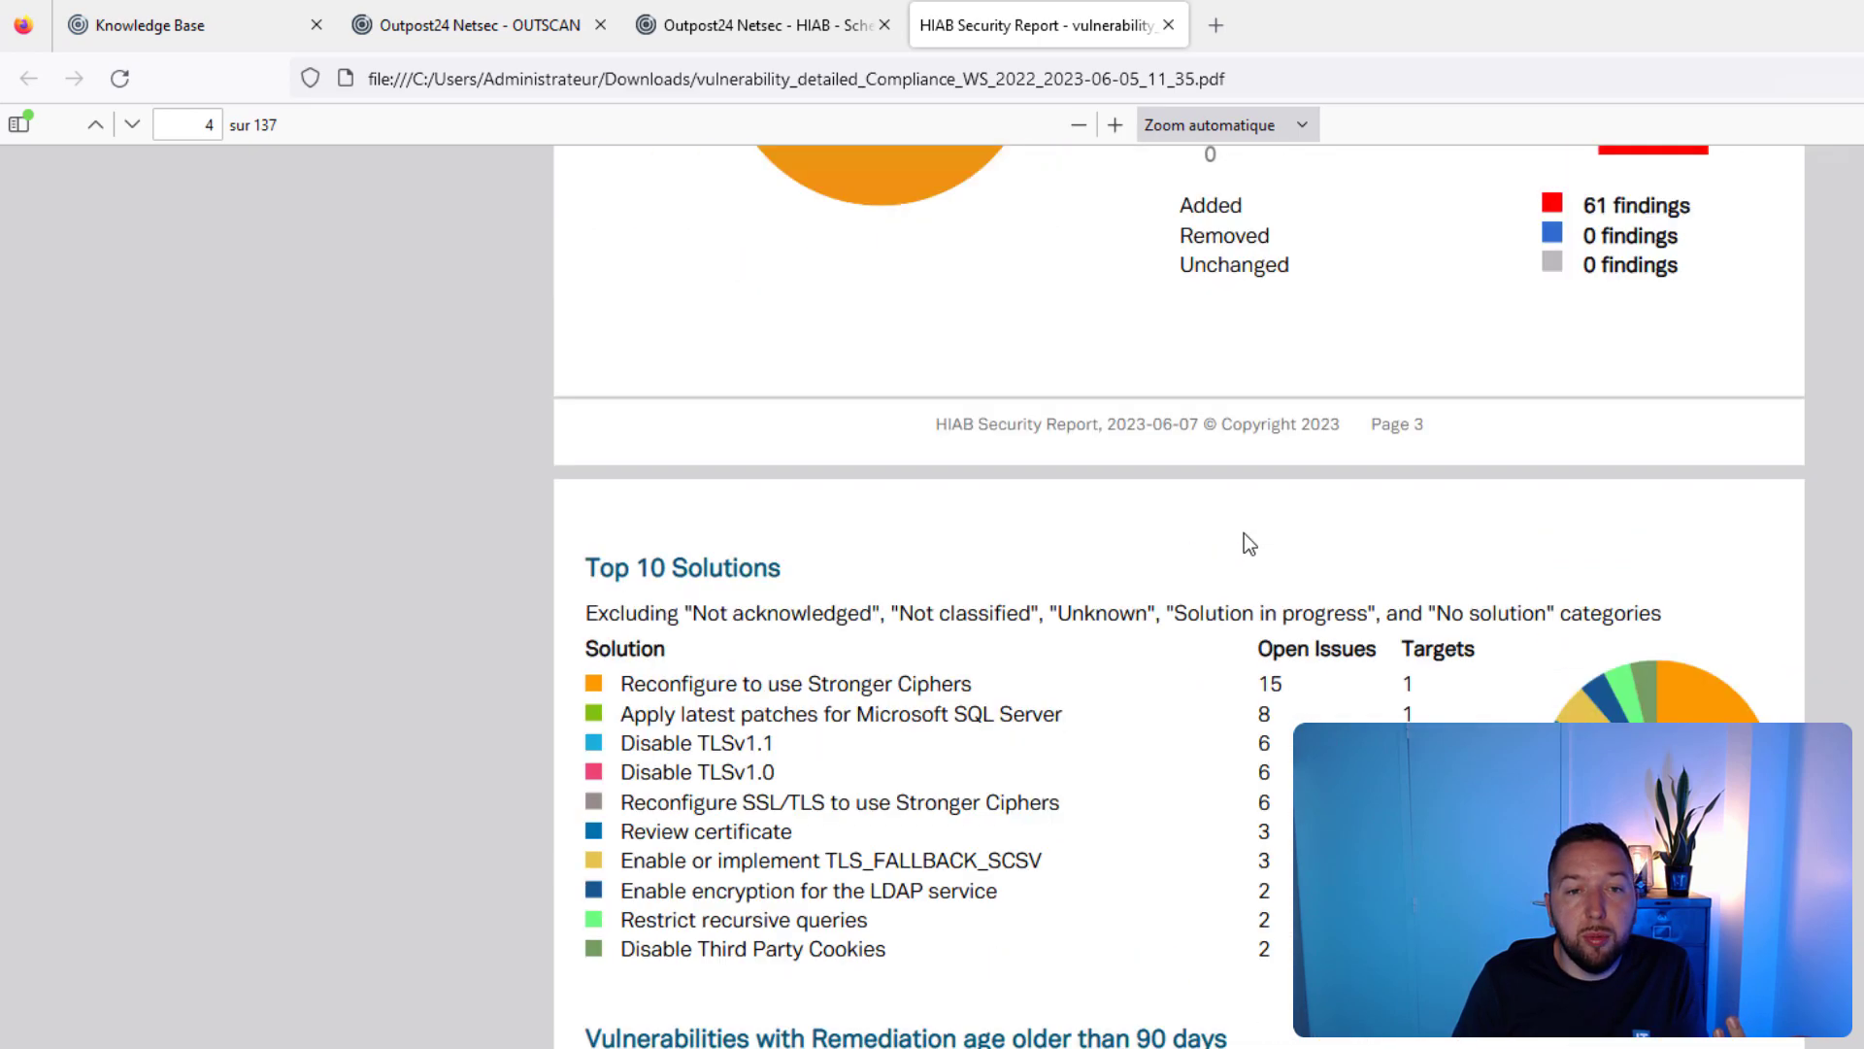
{"action": "scroll", "coordinate": [1072, 612], "scroll_direction": "up", "scroll_amount": 7}
{"action": "scroll", "coordinate": [794, 732], "scroll_direction": "down", "scroll_amount": 20}
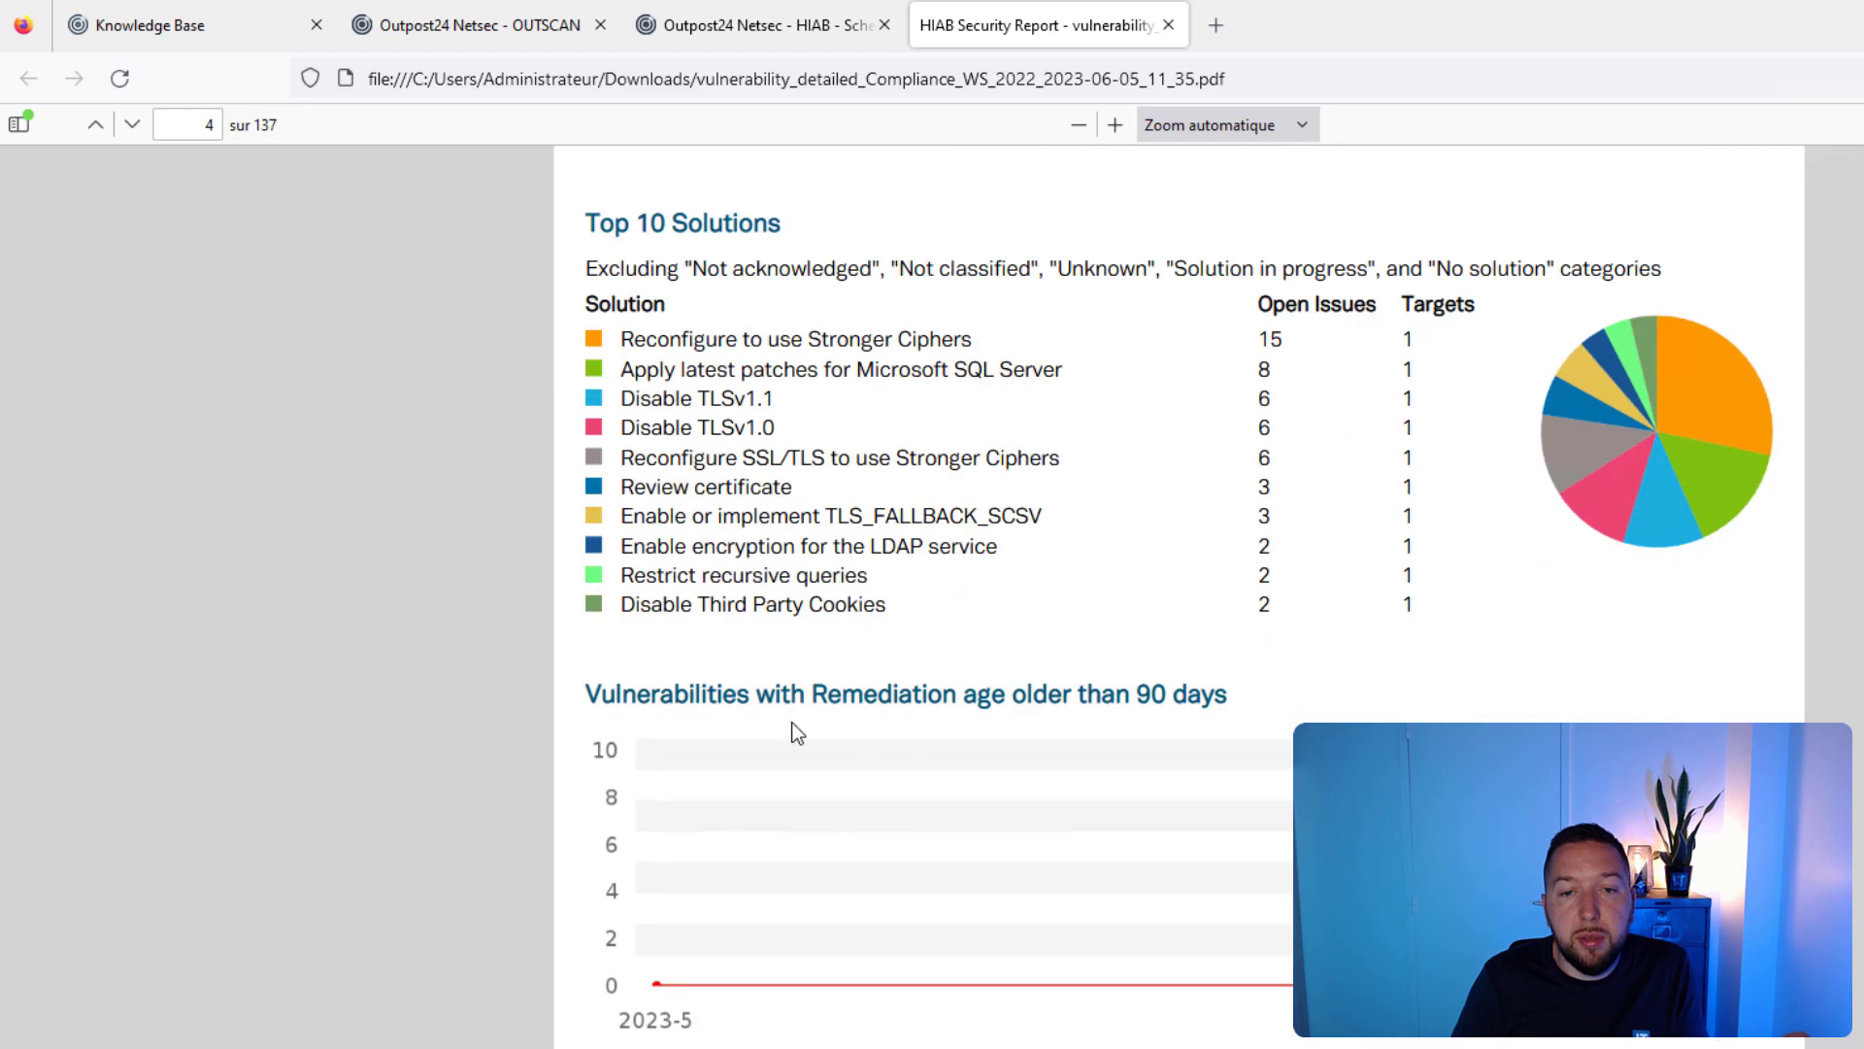
{"action": "scroll", "coordinate": [794, 732], "scroll_direction": "down", "scroll_amount": 6}
{"action": "scroll", "coordinate": [799, 728], "scroll_direction": "up", "scroll_amount": 5}
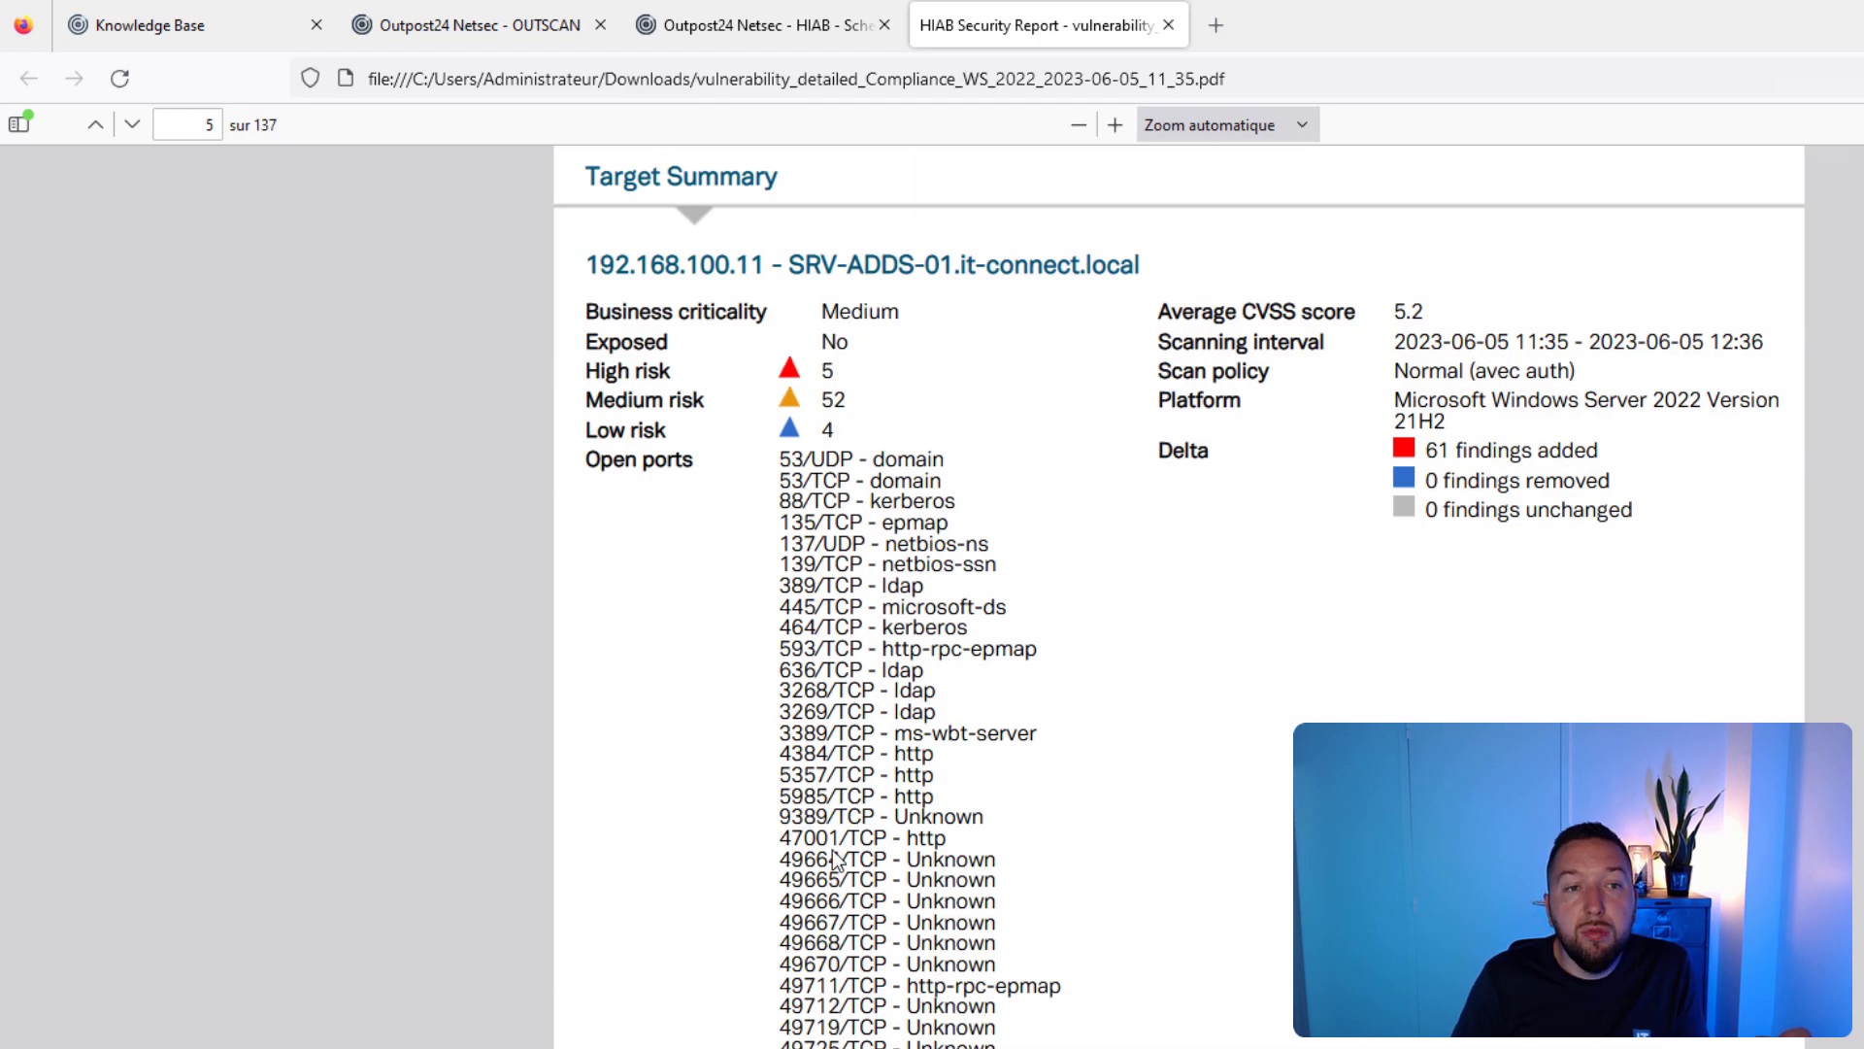
Step: Examine the Microsoft SQL Server Remote Code Execution entry in the vulnerability details, highlighting its Farsight risk, risk delta and update date
{"action": "scroll", "coordinate": [1226, 568], "scroll_direction": "down", "scroll_amount": 8}
{"action": "scroll", "coordinate": [1225, 568], "scroll_direction": "down", "scroll_amount": 10}
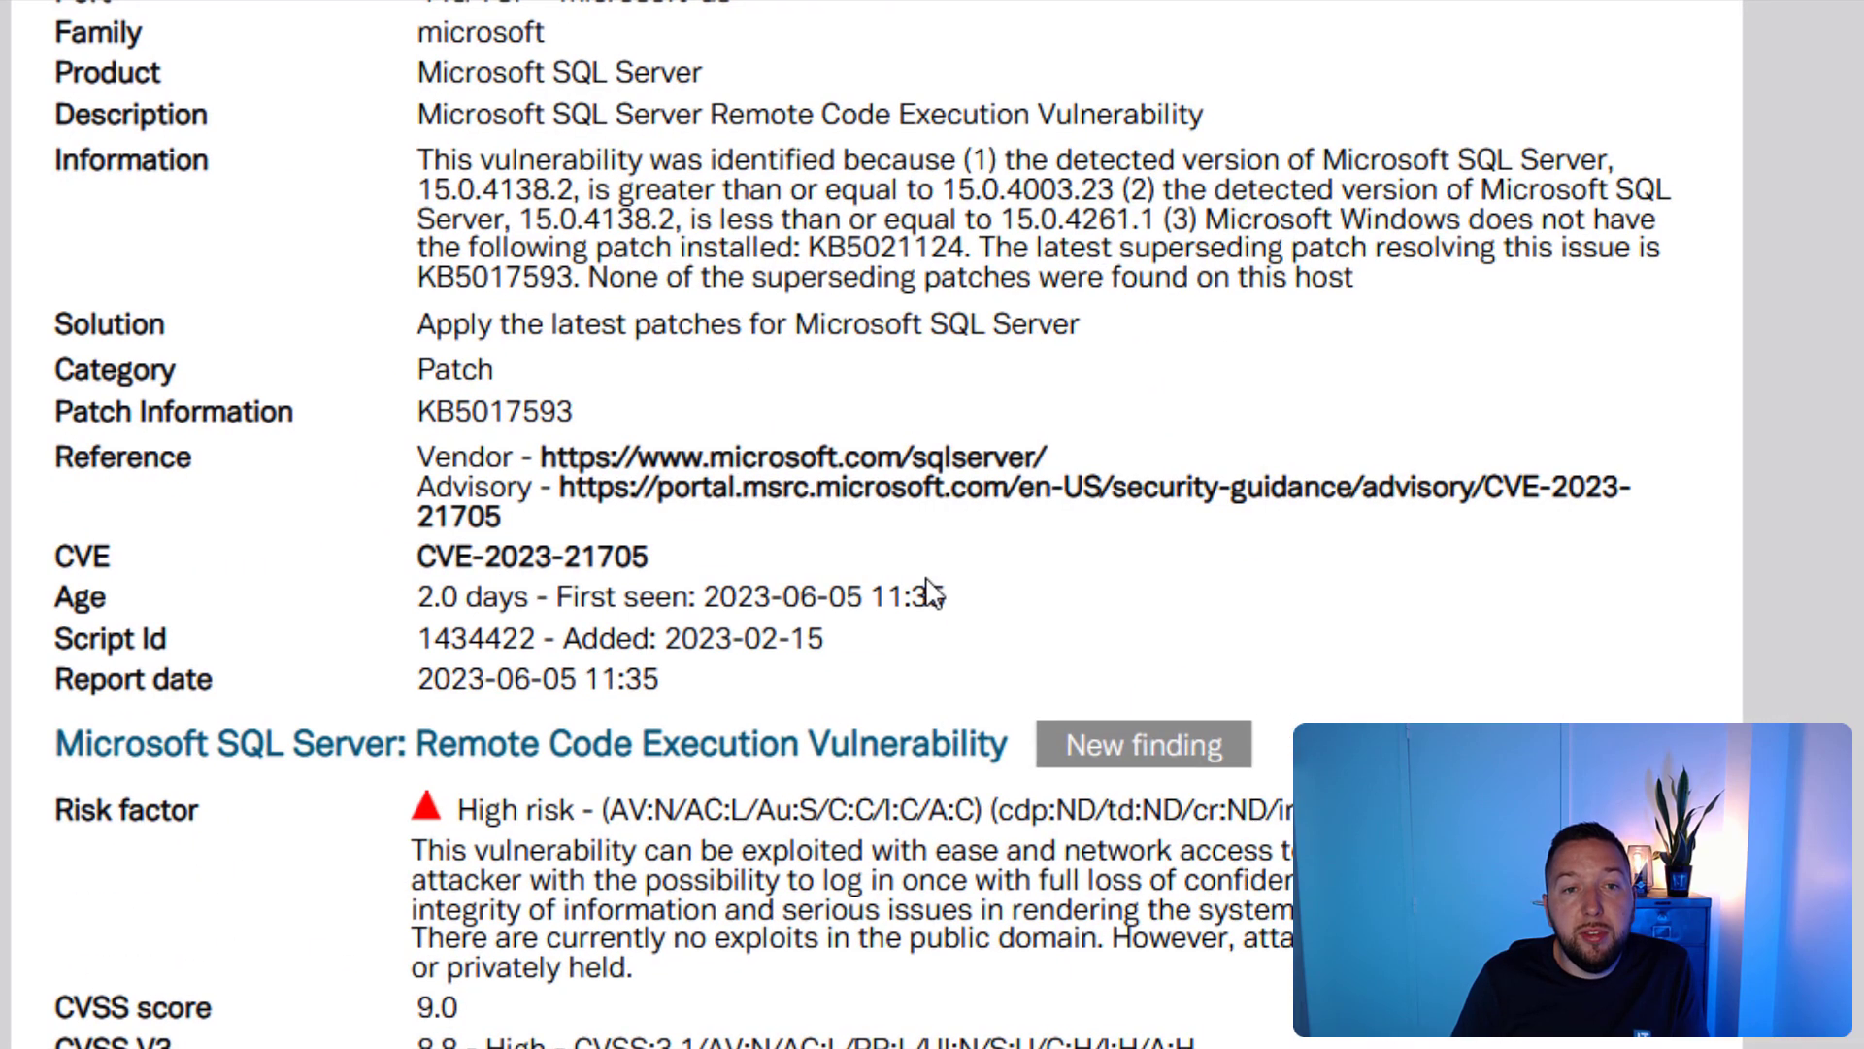
{"action": "scroll", "coordinate": [1225, 568], "scroll_direction": "down", "scroll_amount": 3}
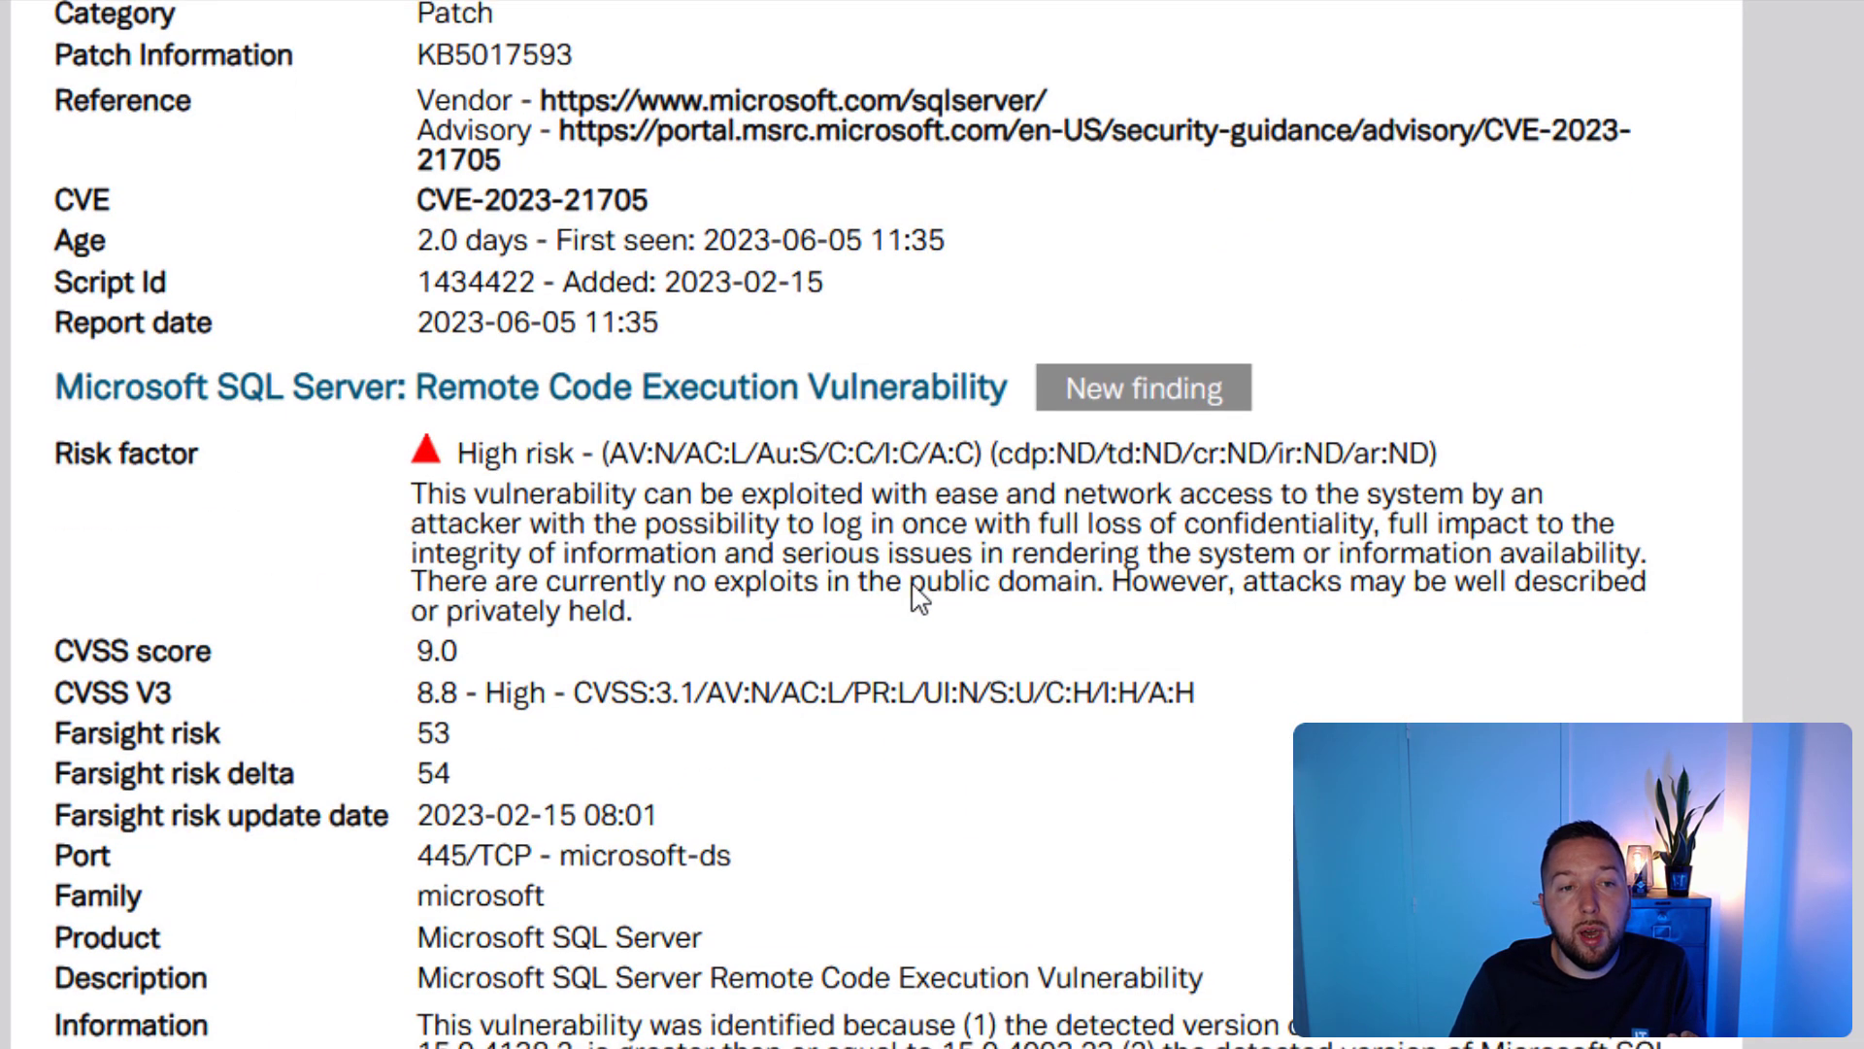
{"action": "scroll", "coordinate": [899, 568], "scroll_direction": "down", "scroll_amount": 2}
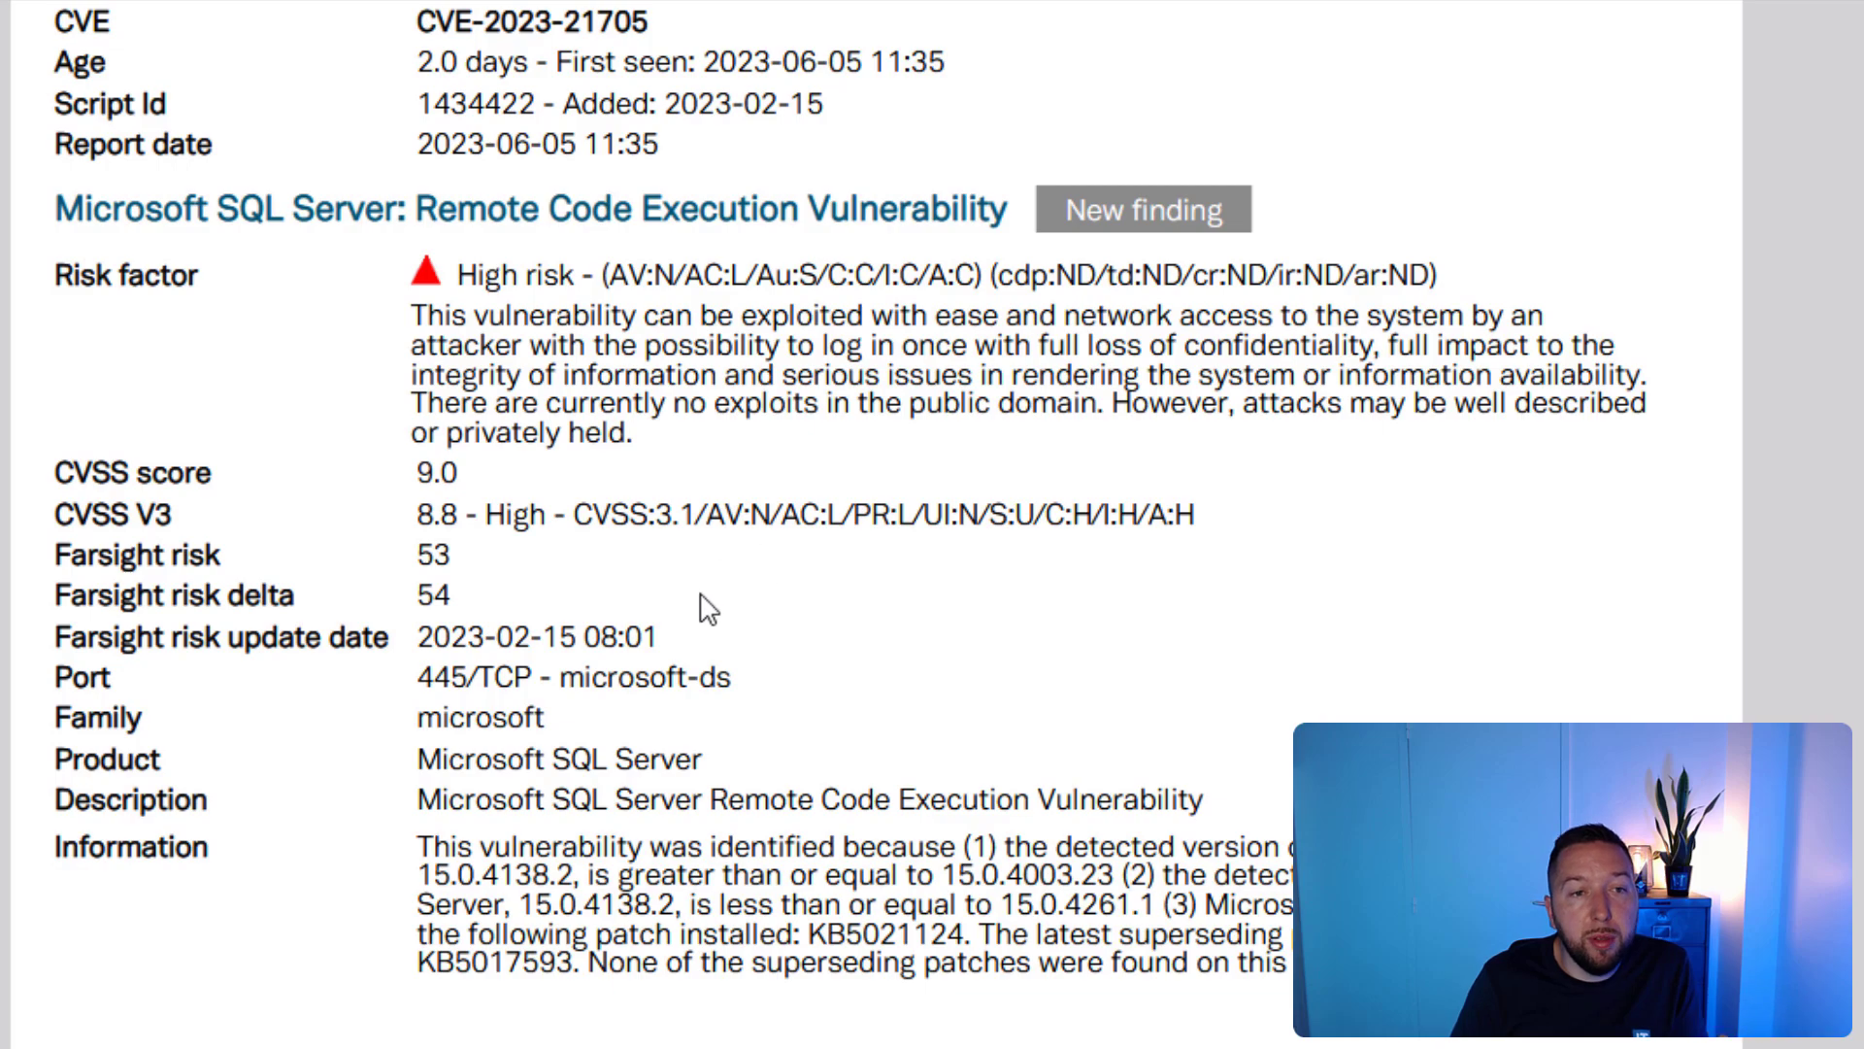
{"action": "scroll", "coordinate": [574, 641], "scroll_direction": "up", "scroll_amount": 4}
{"action": "scroll", "coordinate": [570, 668], "scroll_direction": "down", "scroll_amount": 3}
{"action": "scroll", "coordinate": [570, 668], "scroll_direction": "down", "scroll_amount": 1}
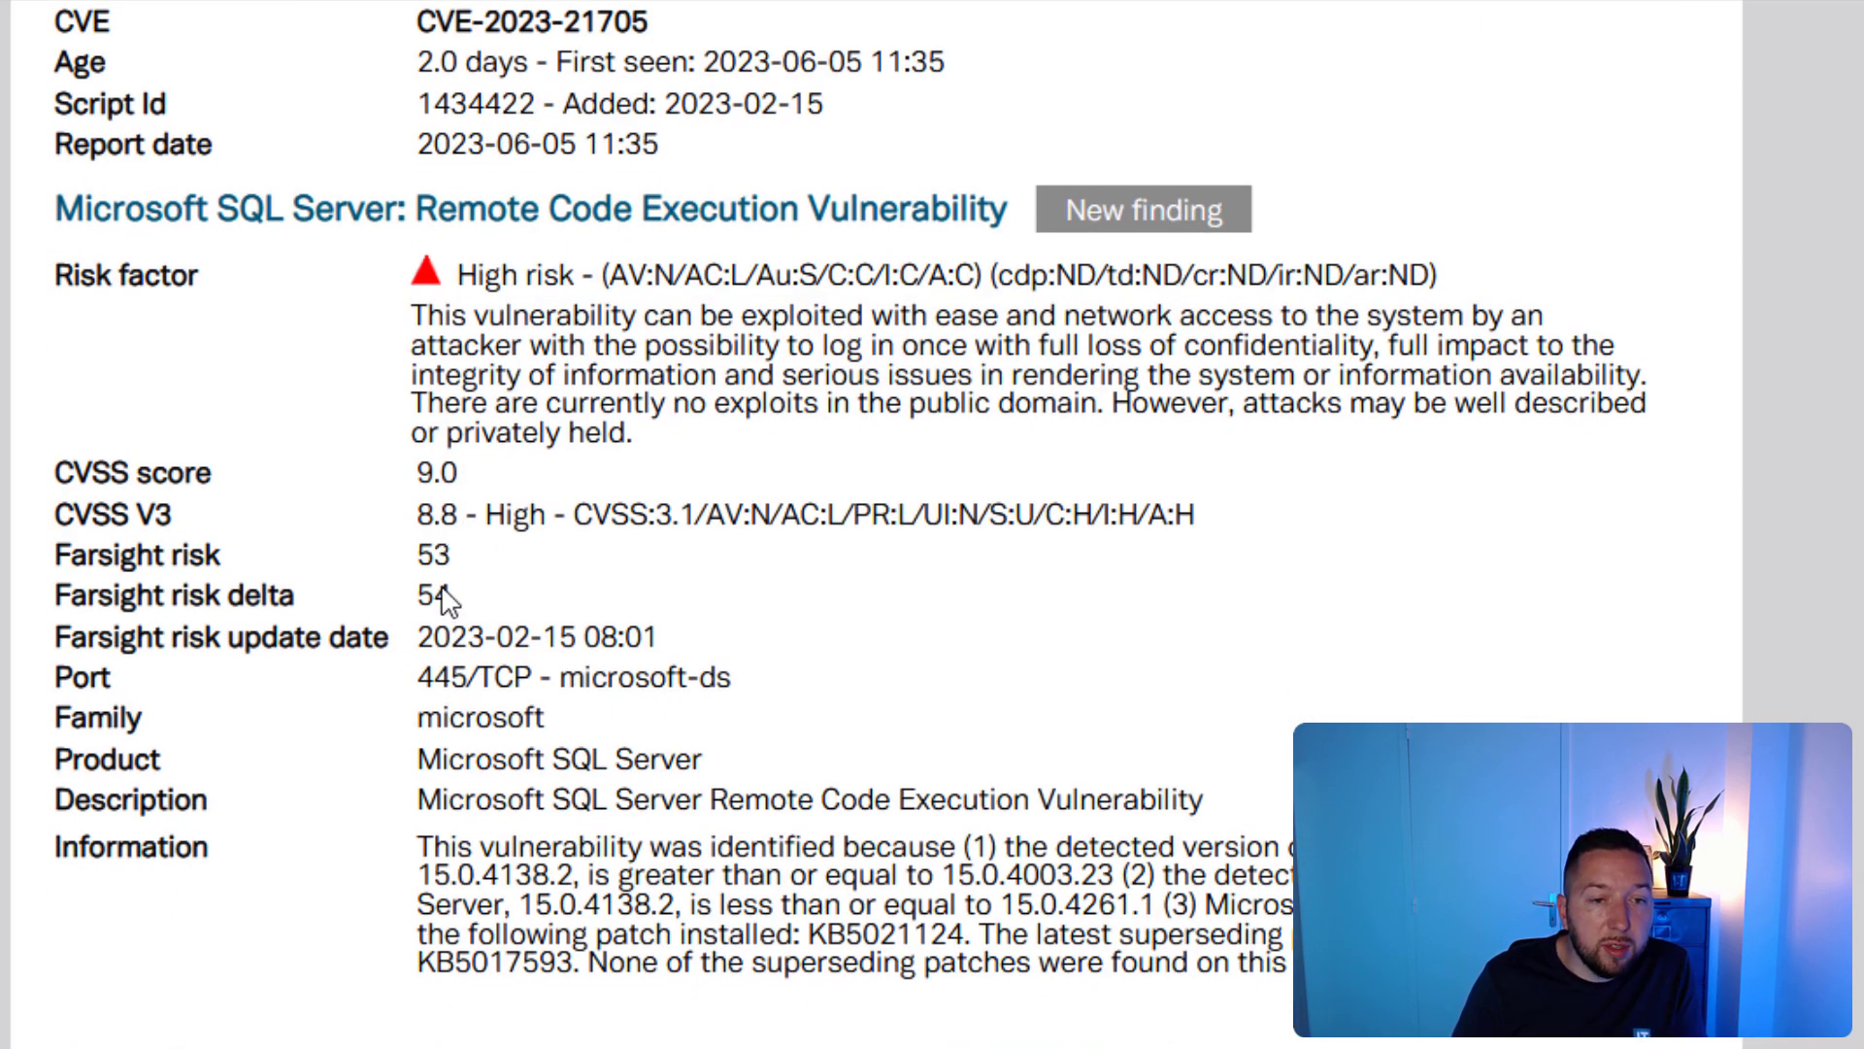
{"action": "left_click_drag", "start_coordinate": [660, 639], "coordinate": [56, 573]}
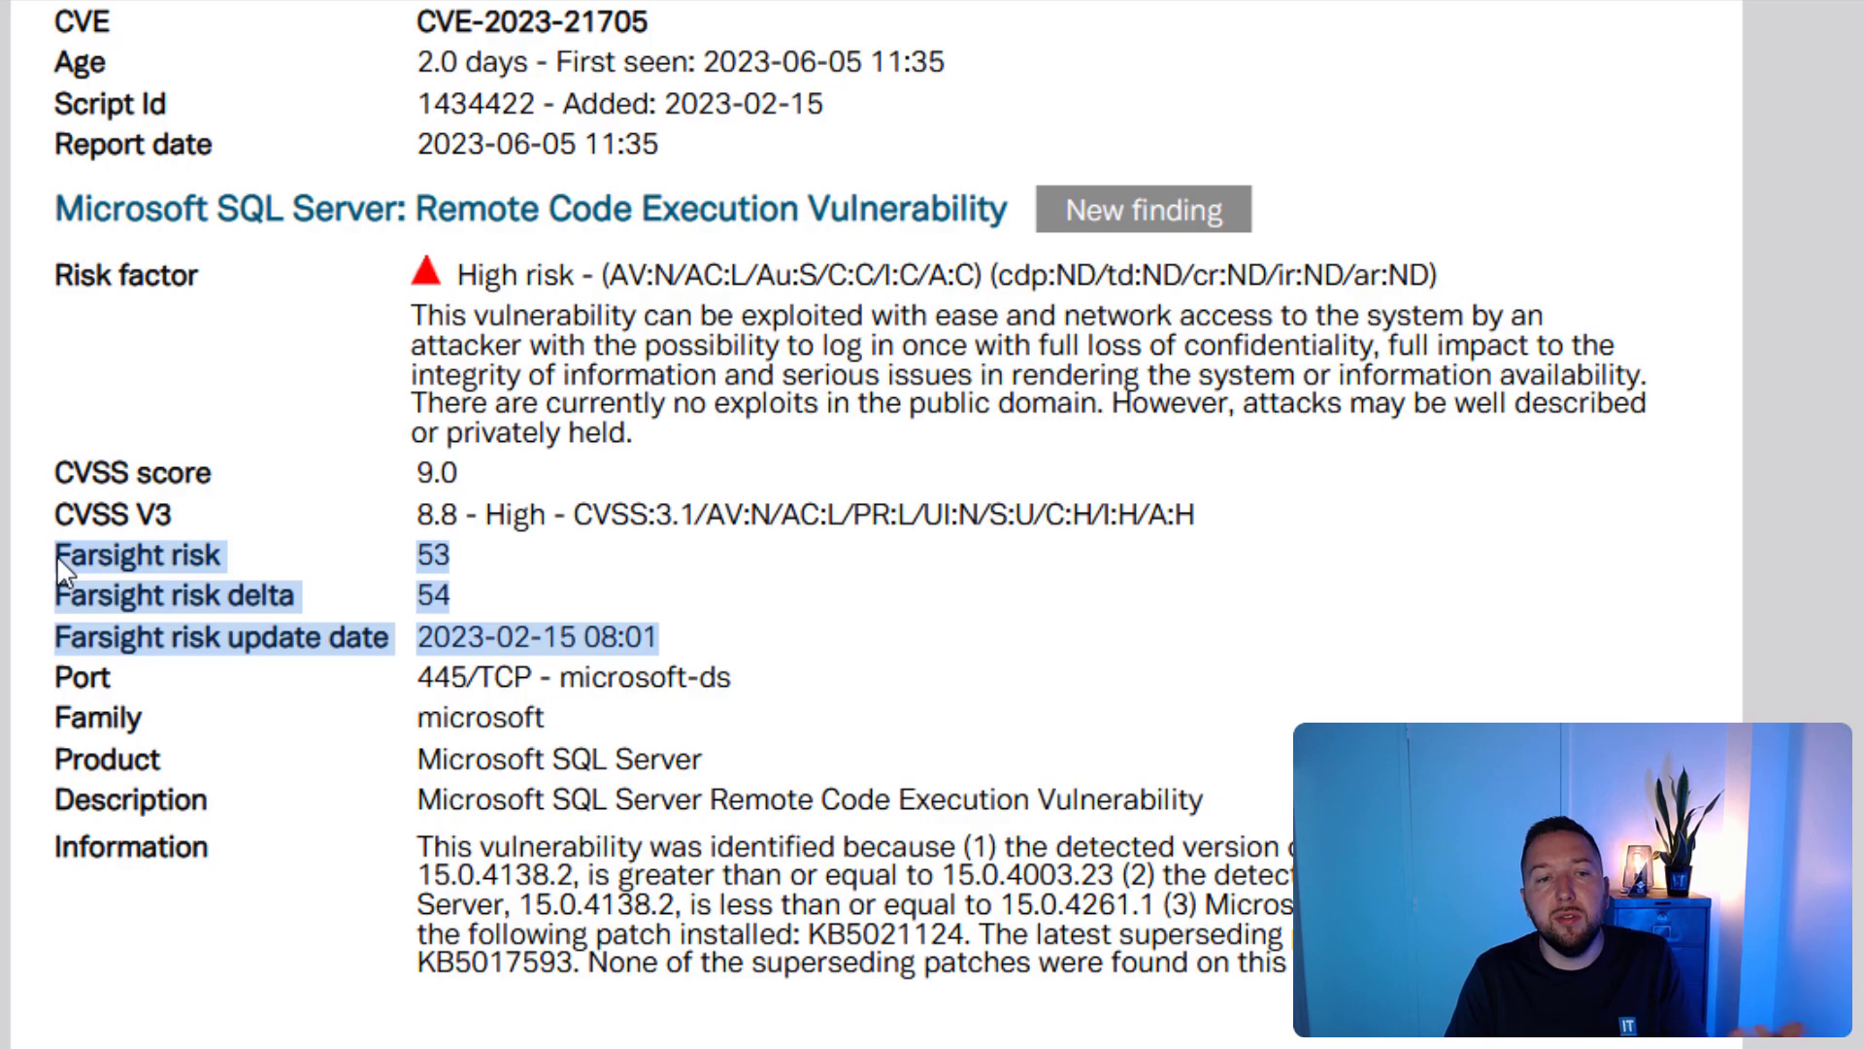
{"action": "scroll", "coordinate": [1078, 582], "scroll_direction": "down", "scroll_amount": 5}
{"action": "left_click", "coordinate": [1078, 583]}
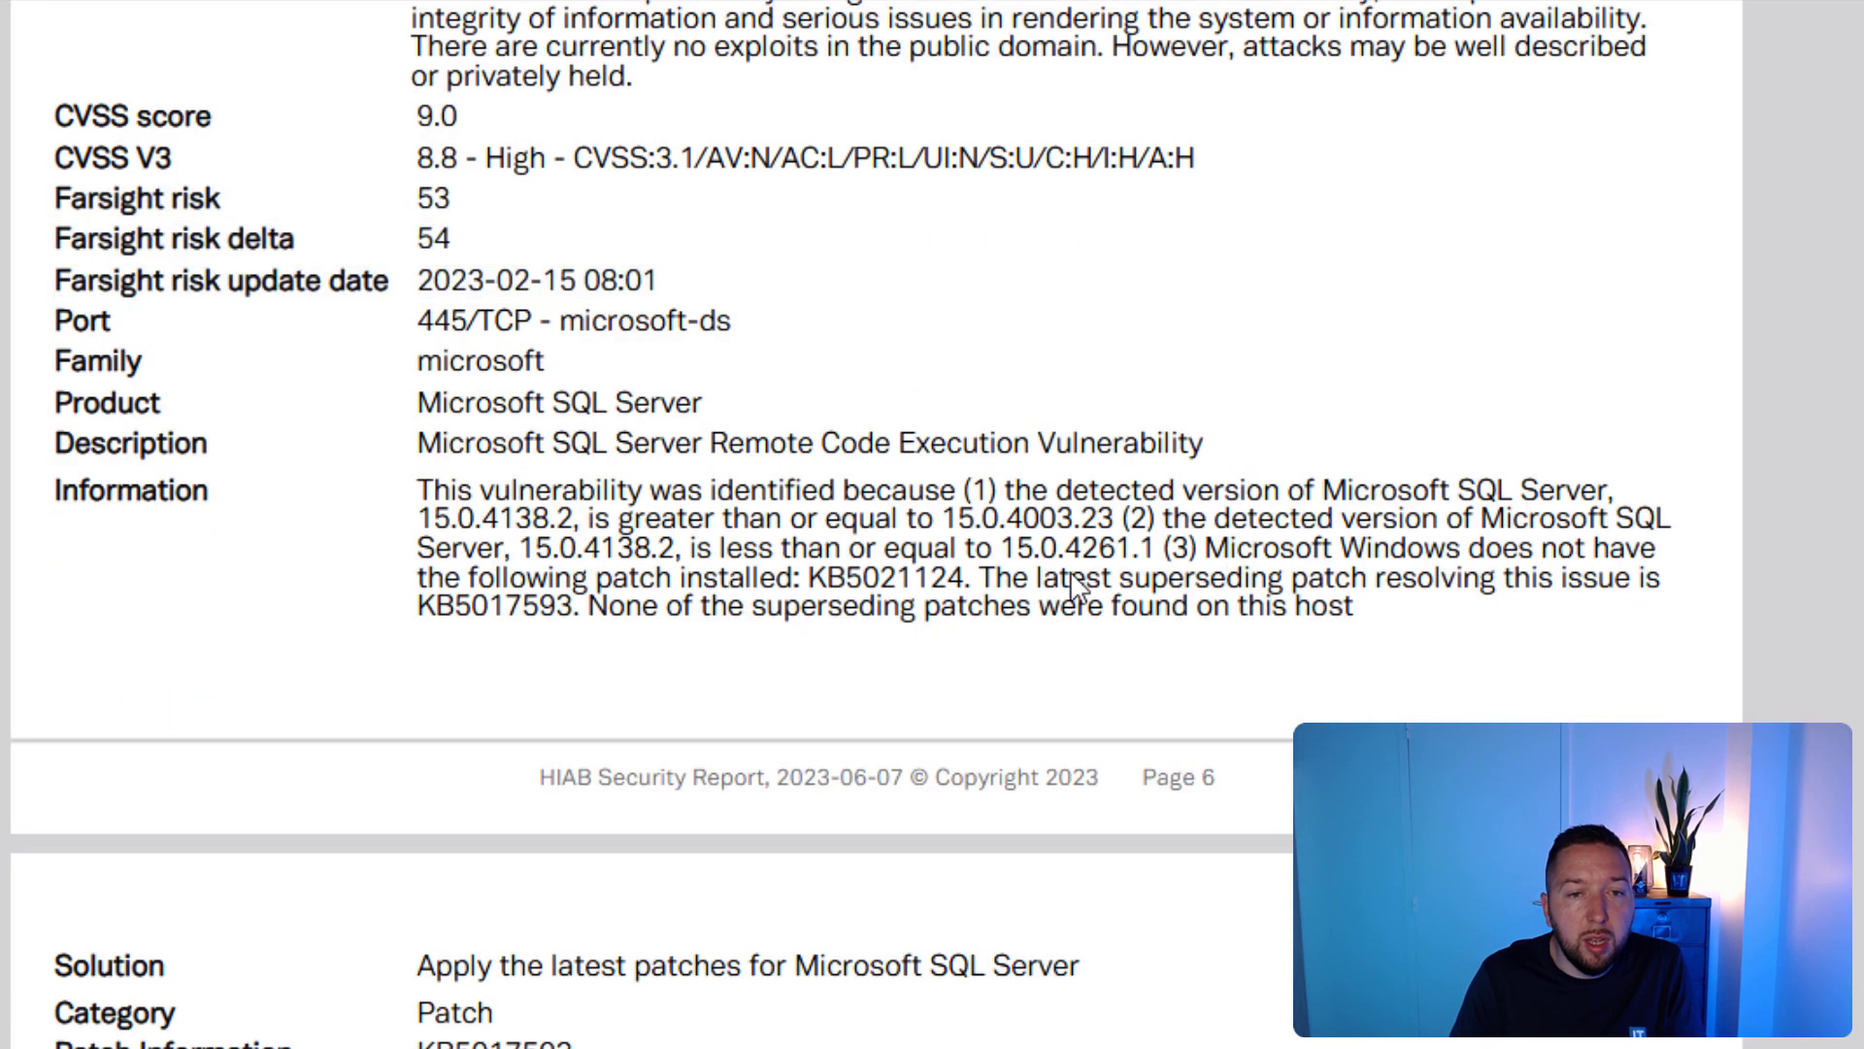
Step: Browse the following vulnerability details in the report down to the Mozilla Firefox Key Compromise Impersonation finding
{"action": "scroll", "coordinate": [1078, 583], "scroll_direction": "down", "scroll_amount": 20}
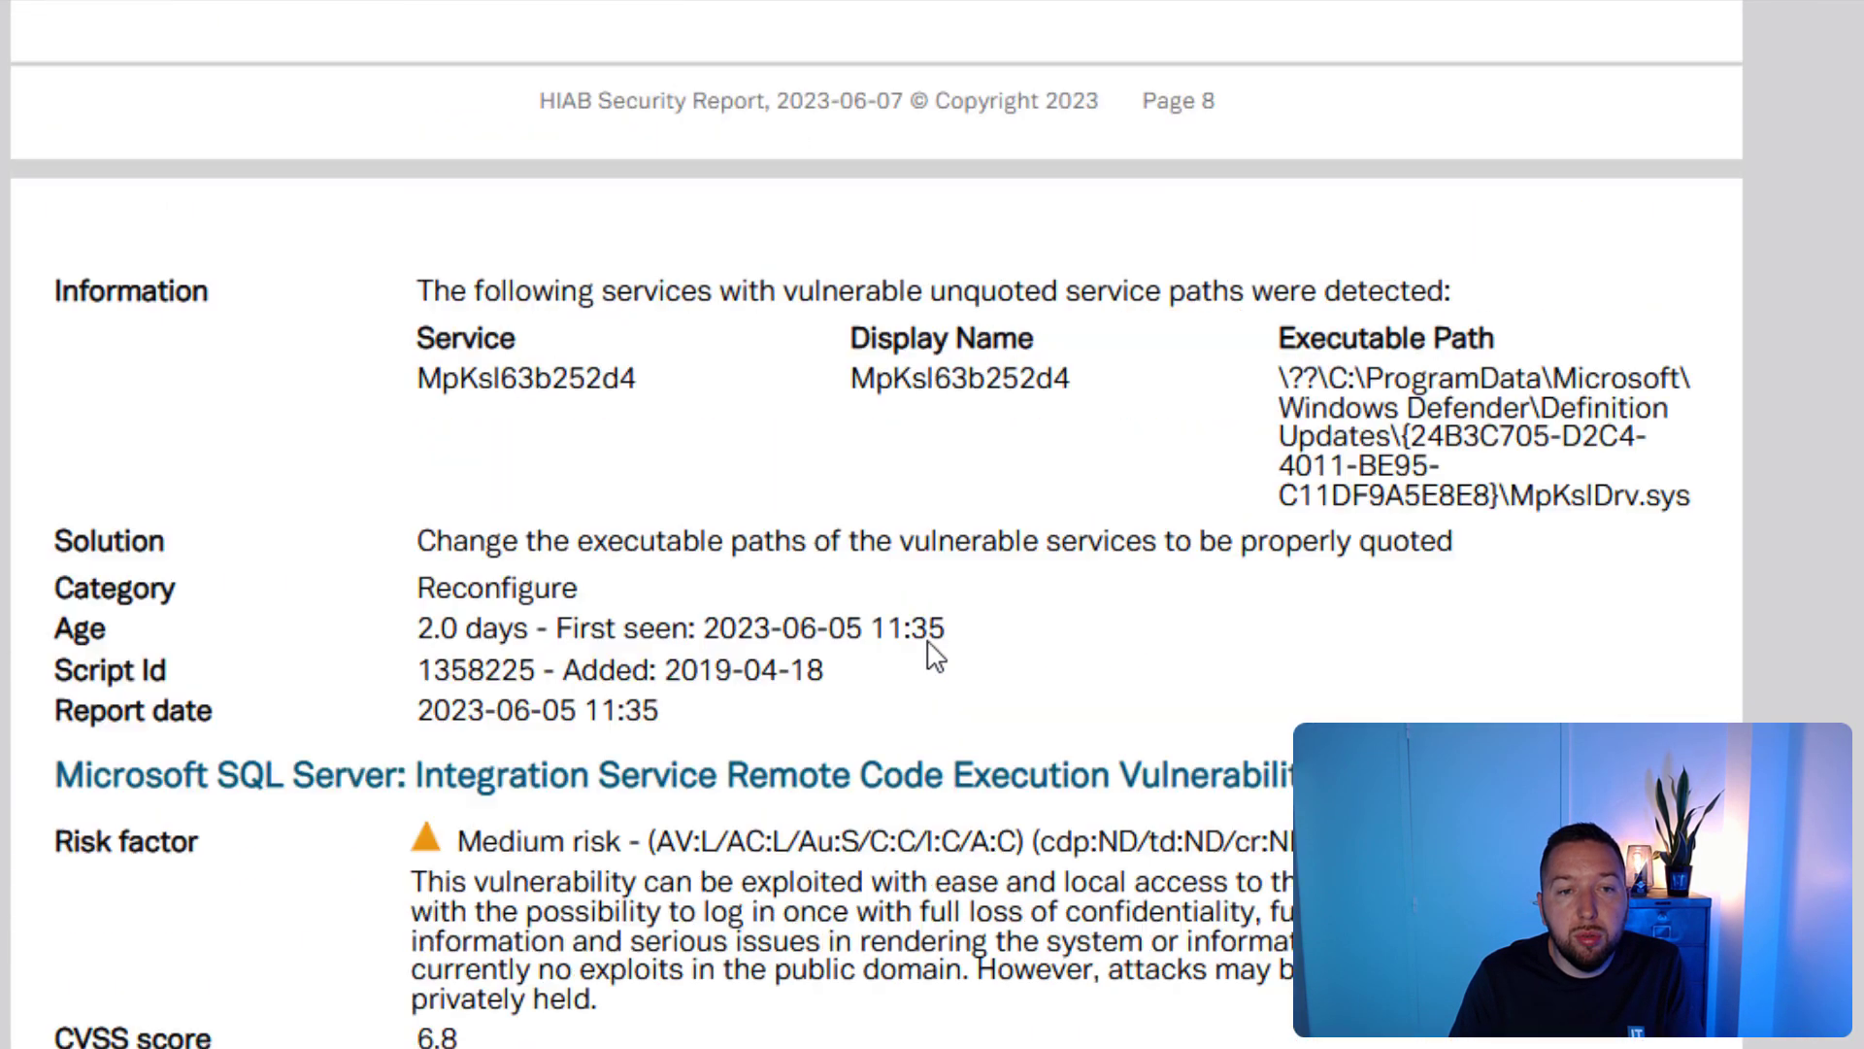
{"action": "scroll", "coordinate": [934, 655], "scroll_direction": "down", "scroll_amount": 20}
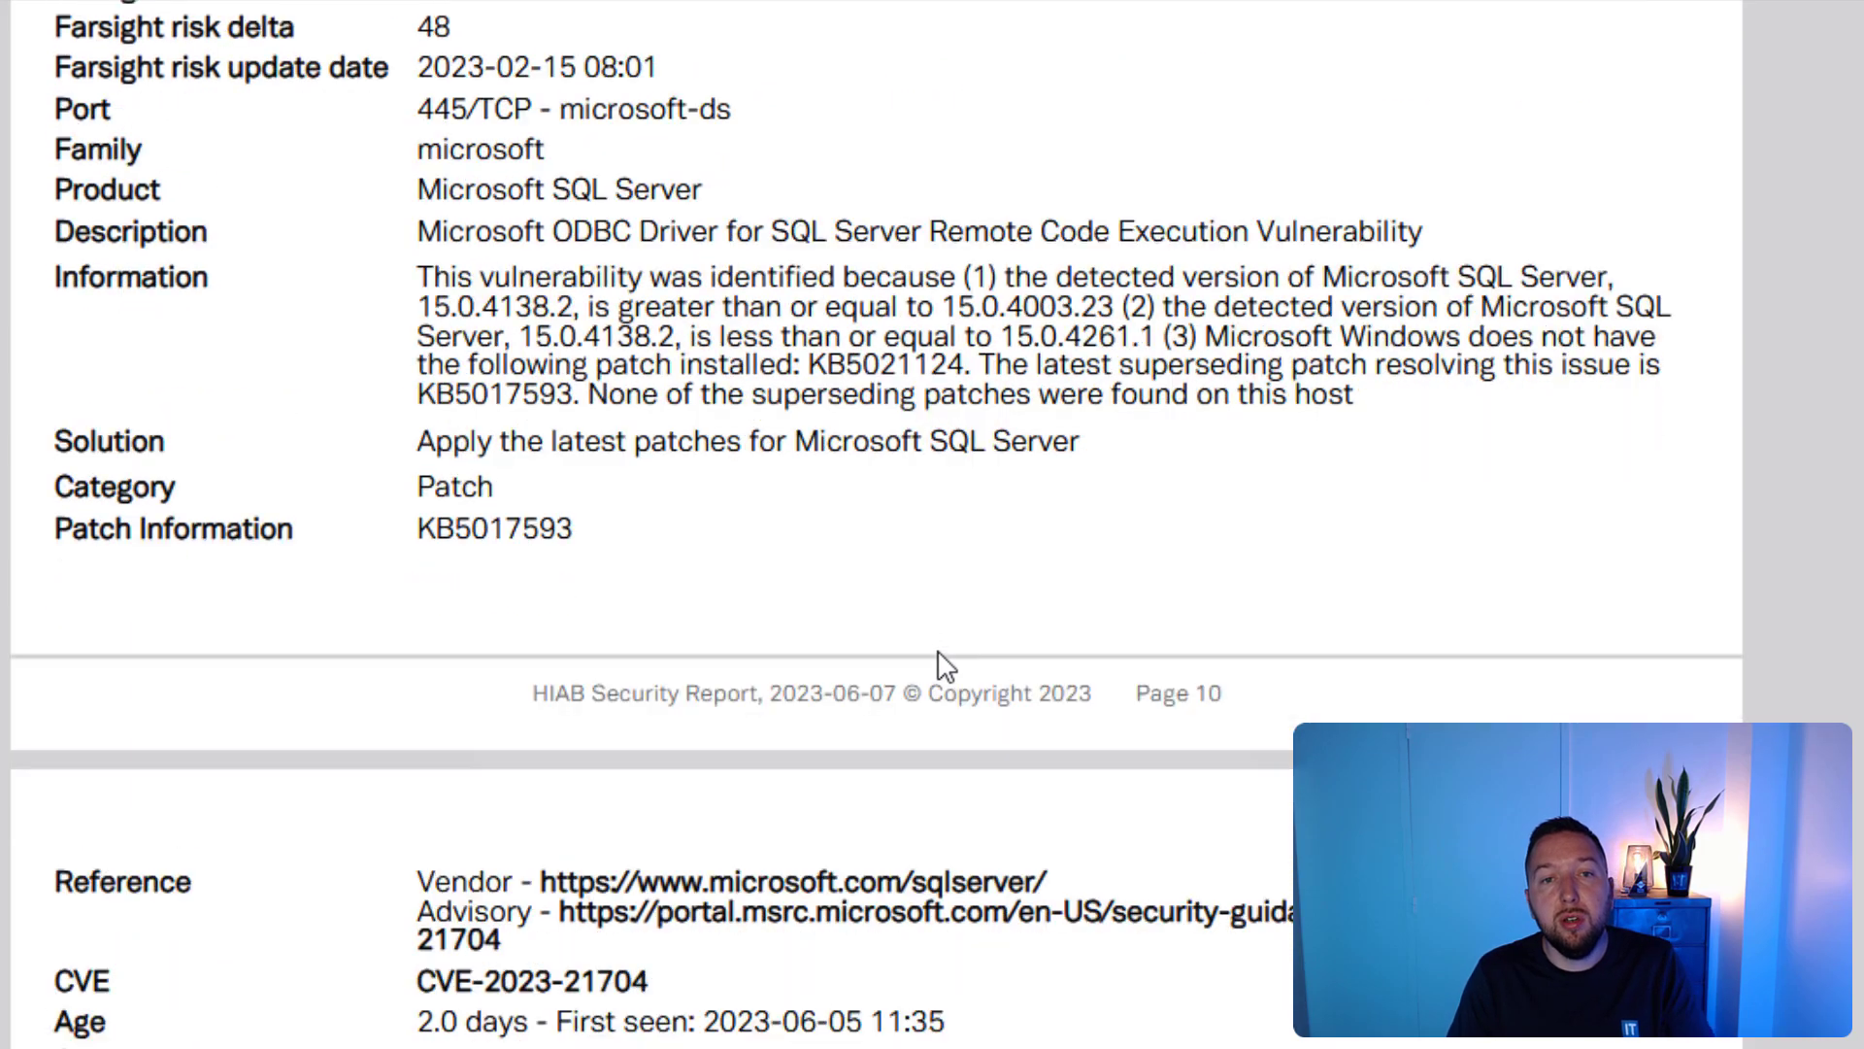
{"action": "scroll", "coordinate": [947, 665], "scroll_direction": "down", "scroll_amount": 9}
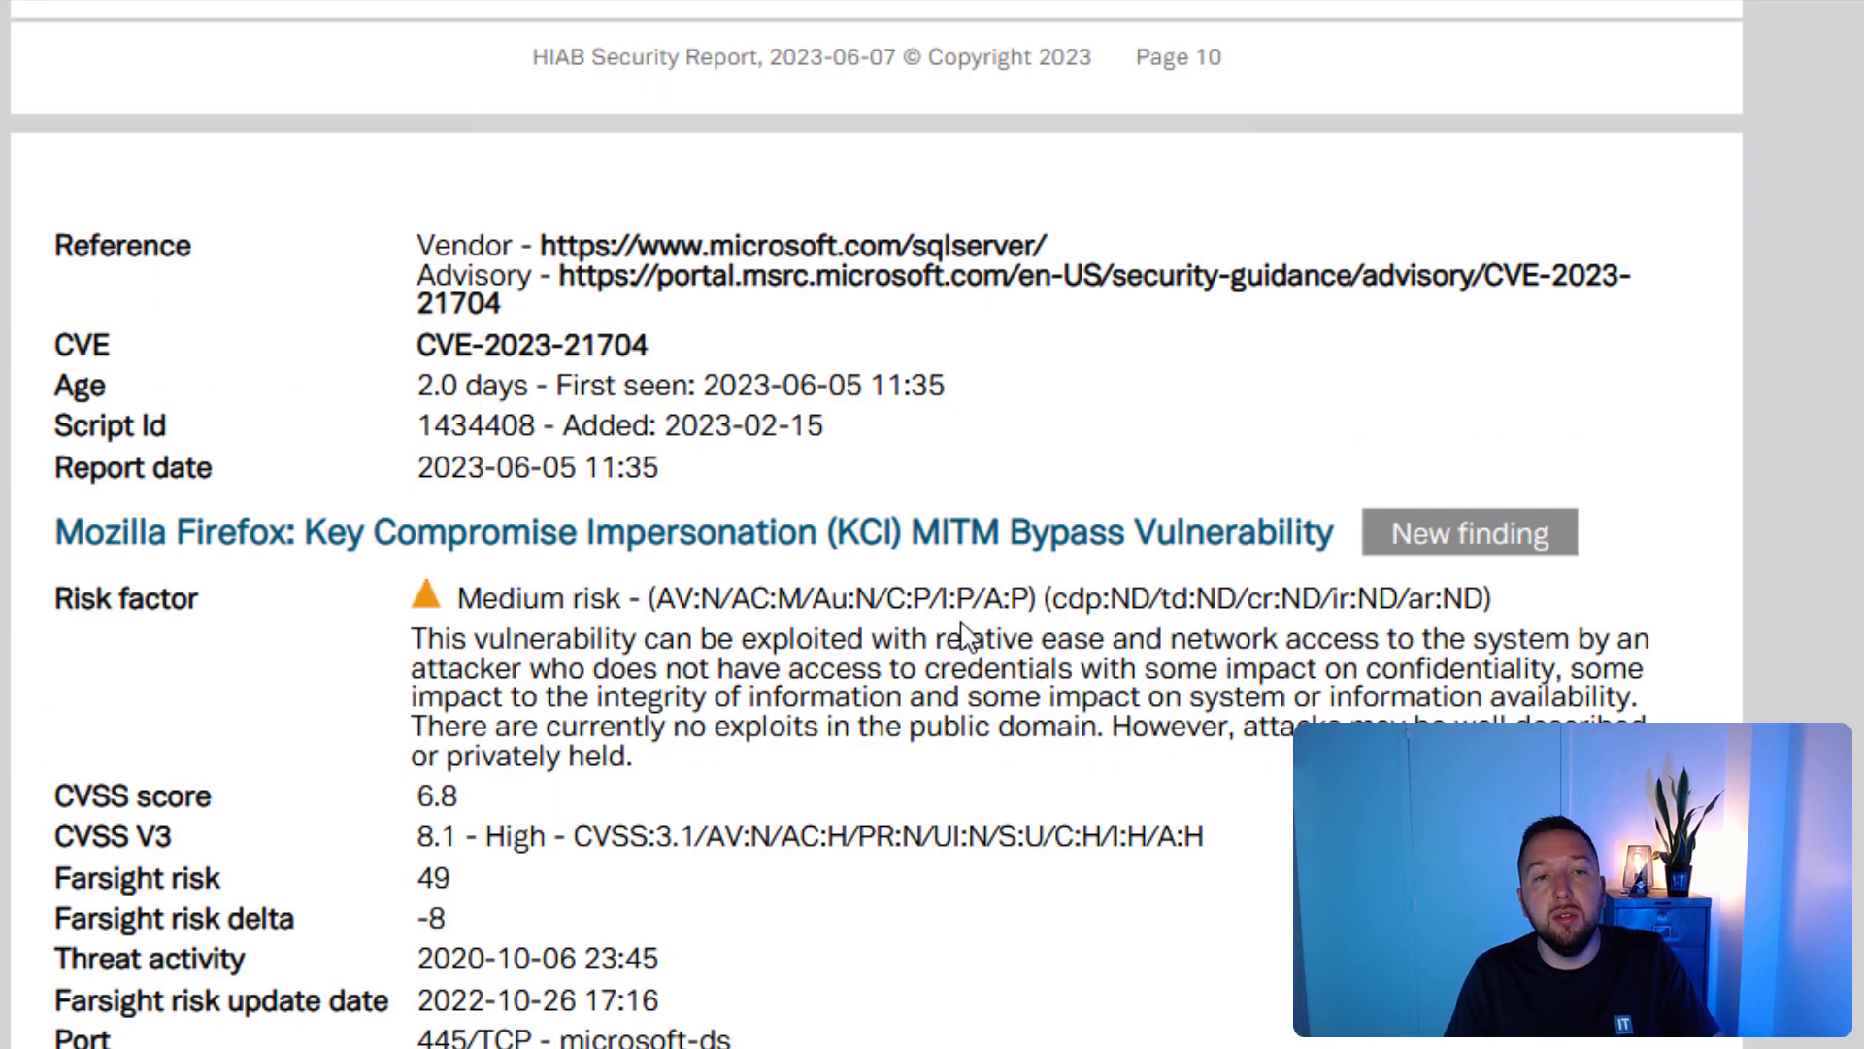